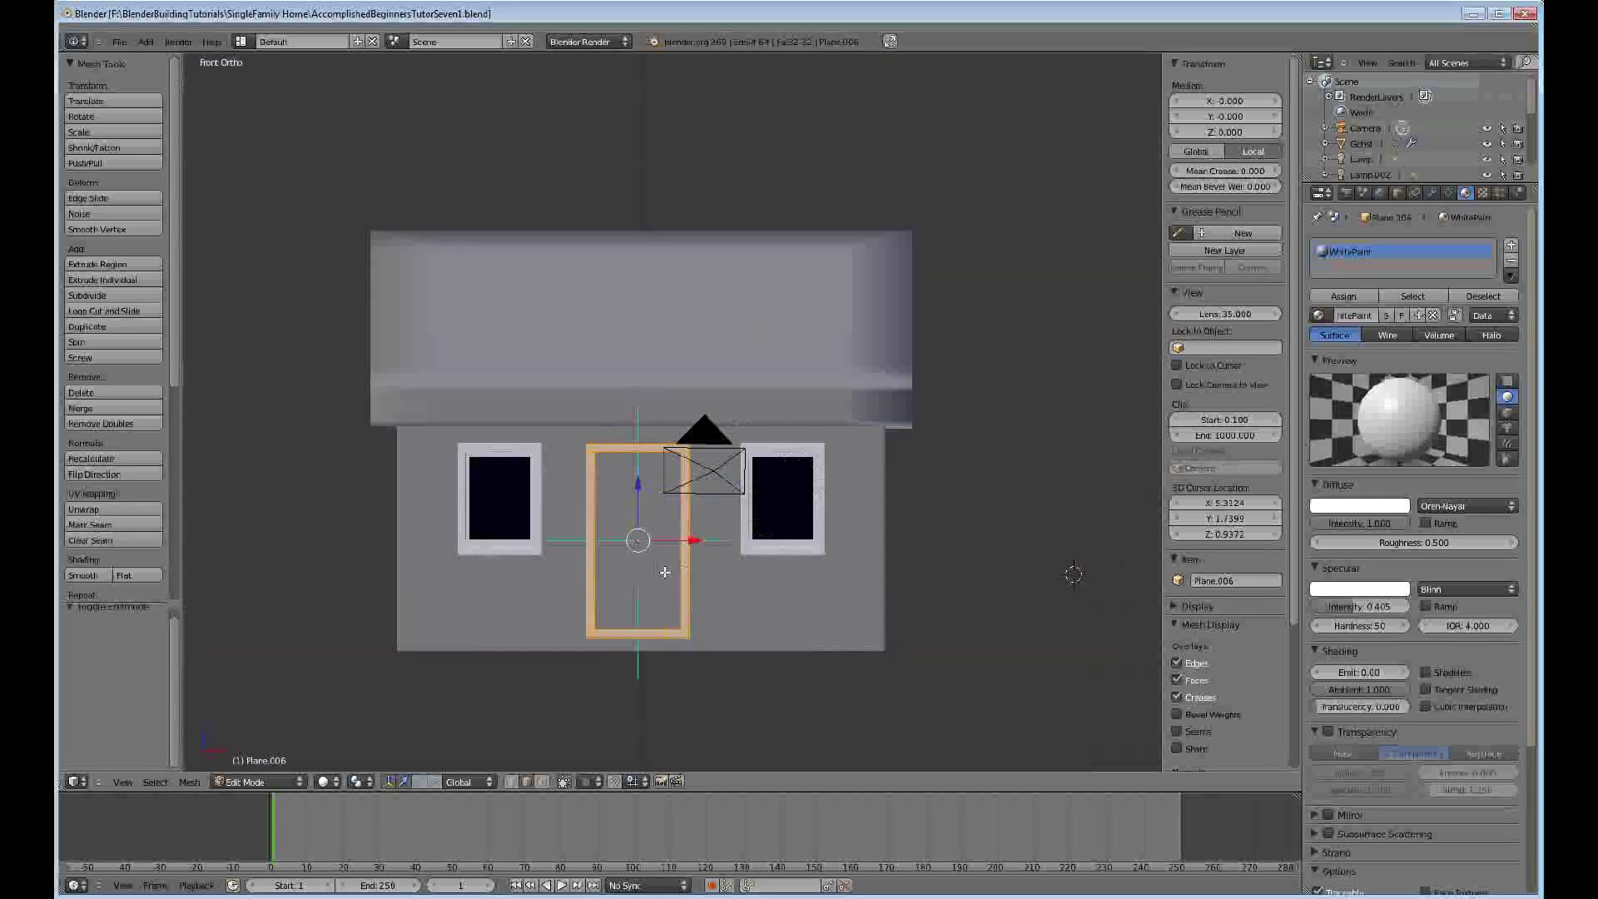
# Snap the 3D cursor to the centre of the selected door frame.
pyautogui.keyDown('shift'); pyautogui.scroll(-2, 665, 572); pyautogui.keyUp('shift')
pyautogui.scroll(3, 687, 530)
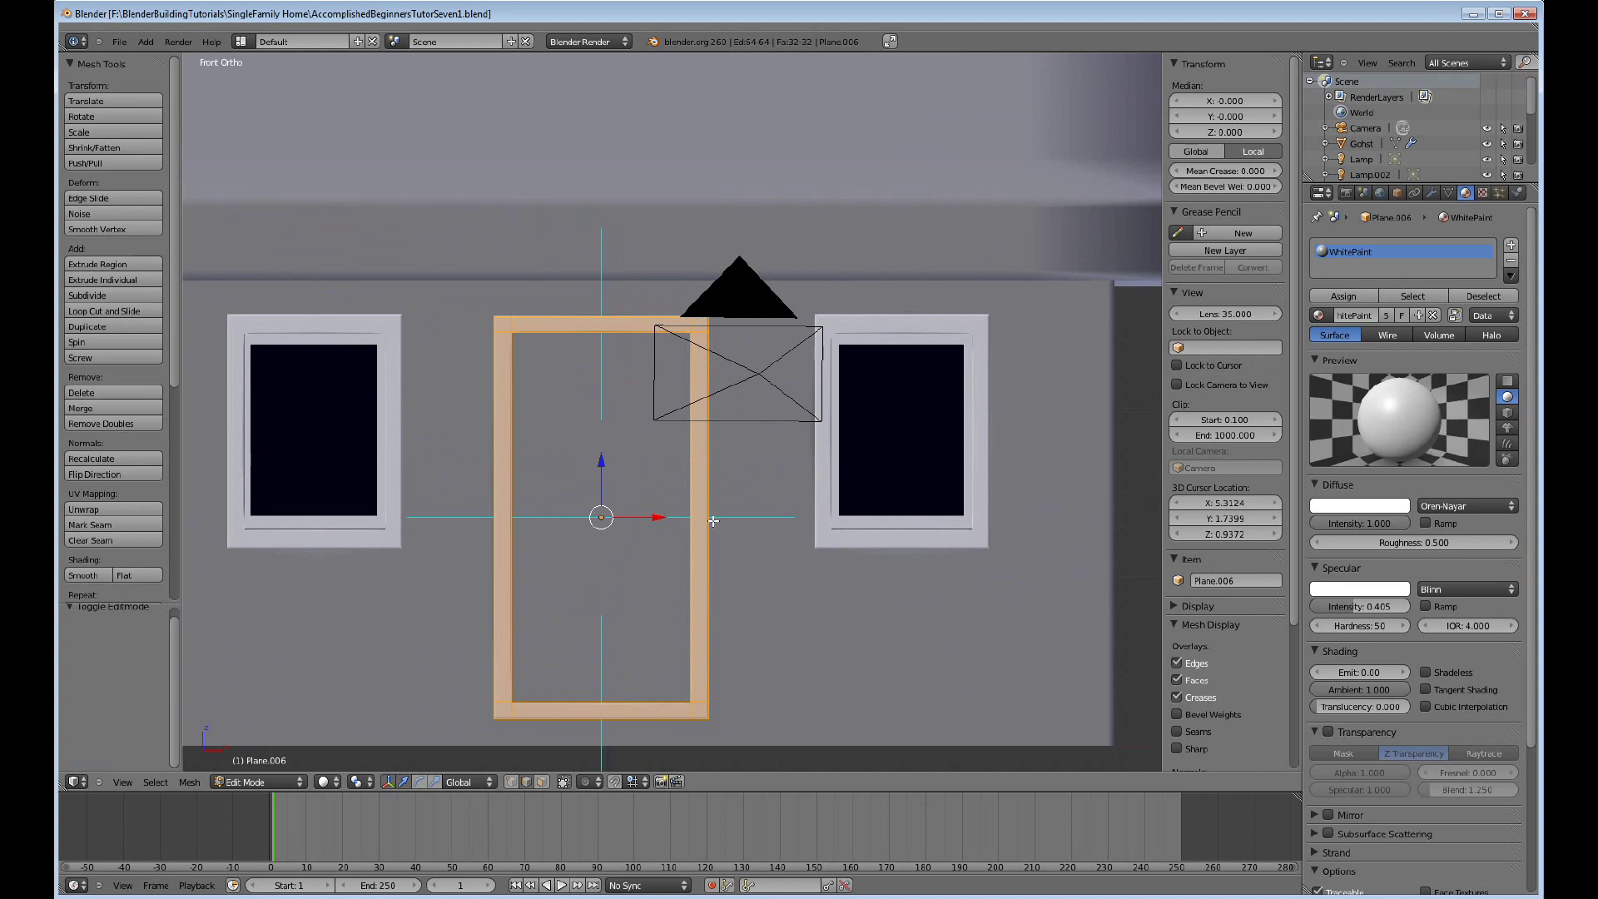
pyautogui.moveTo(702, 521); pyautogui.dragTo(682, 549, button='middle')
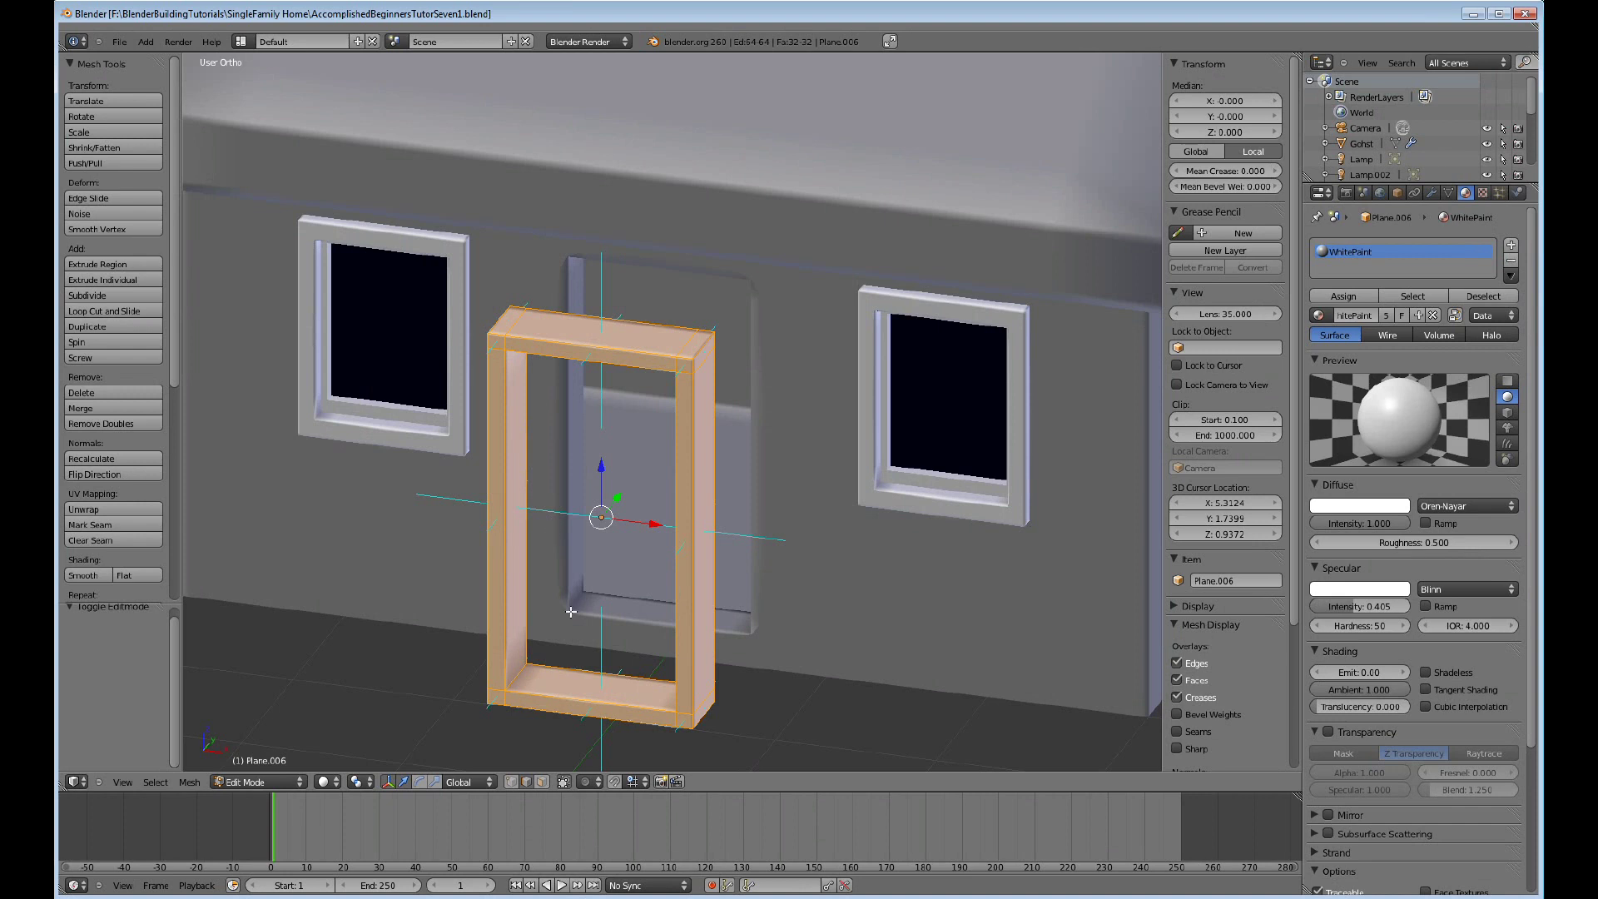
pyautogui.press('KP_1')
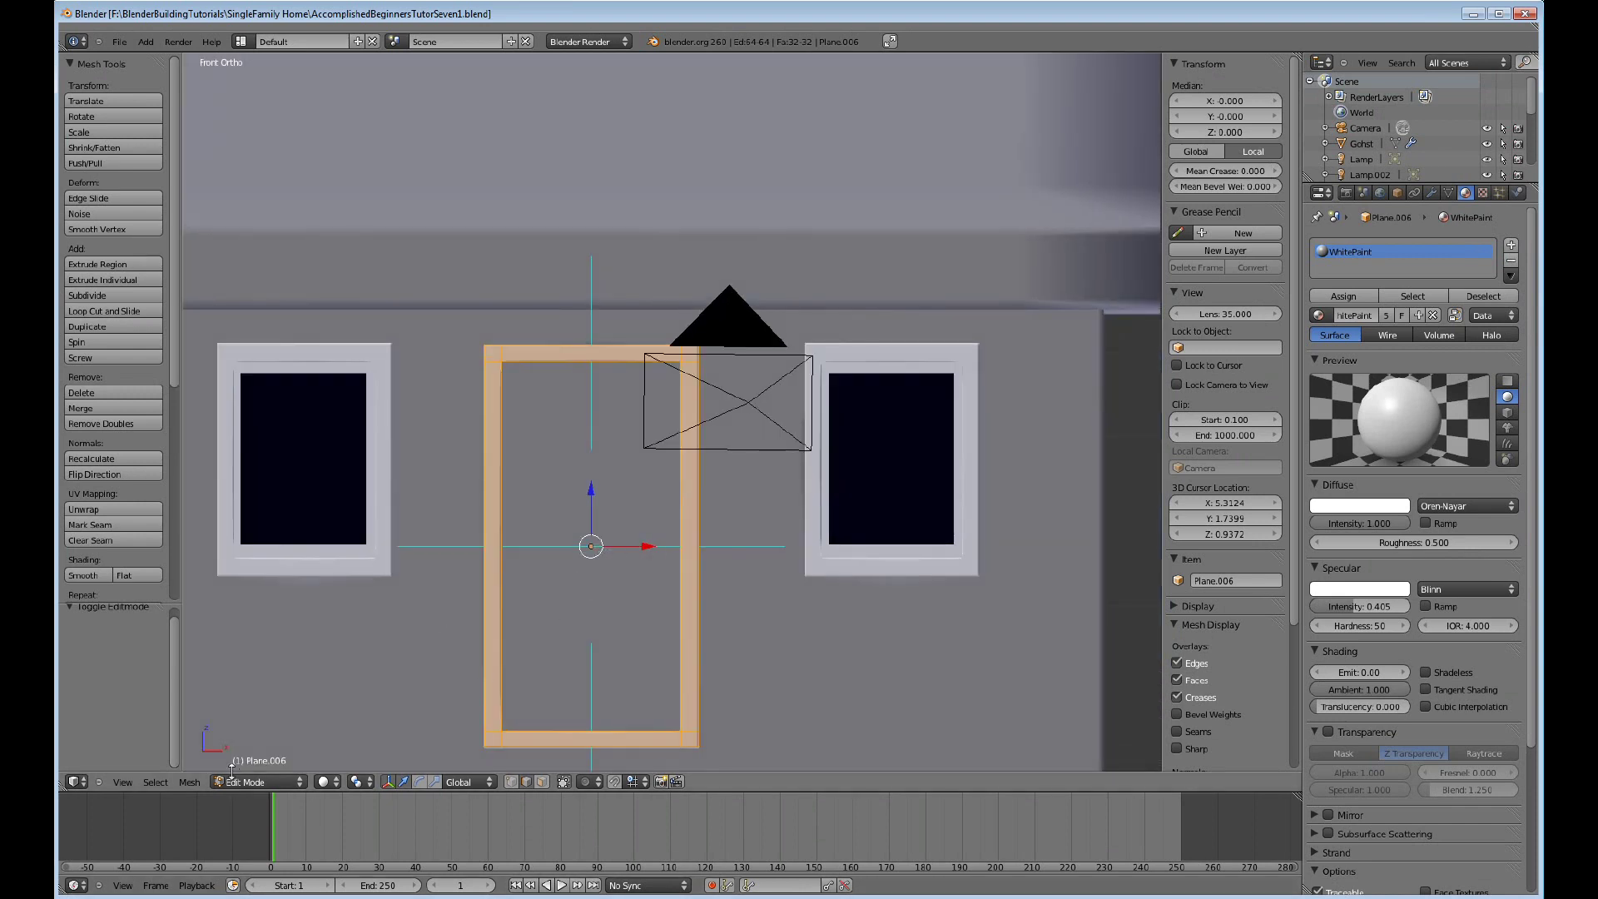
pyautogui.click(190, 781)
pyautogui.moveTo(220, 689)
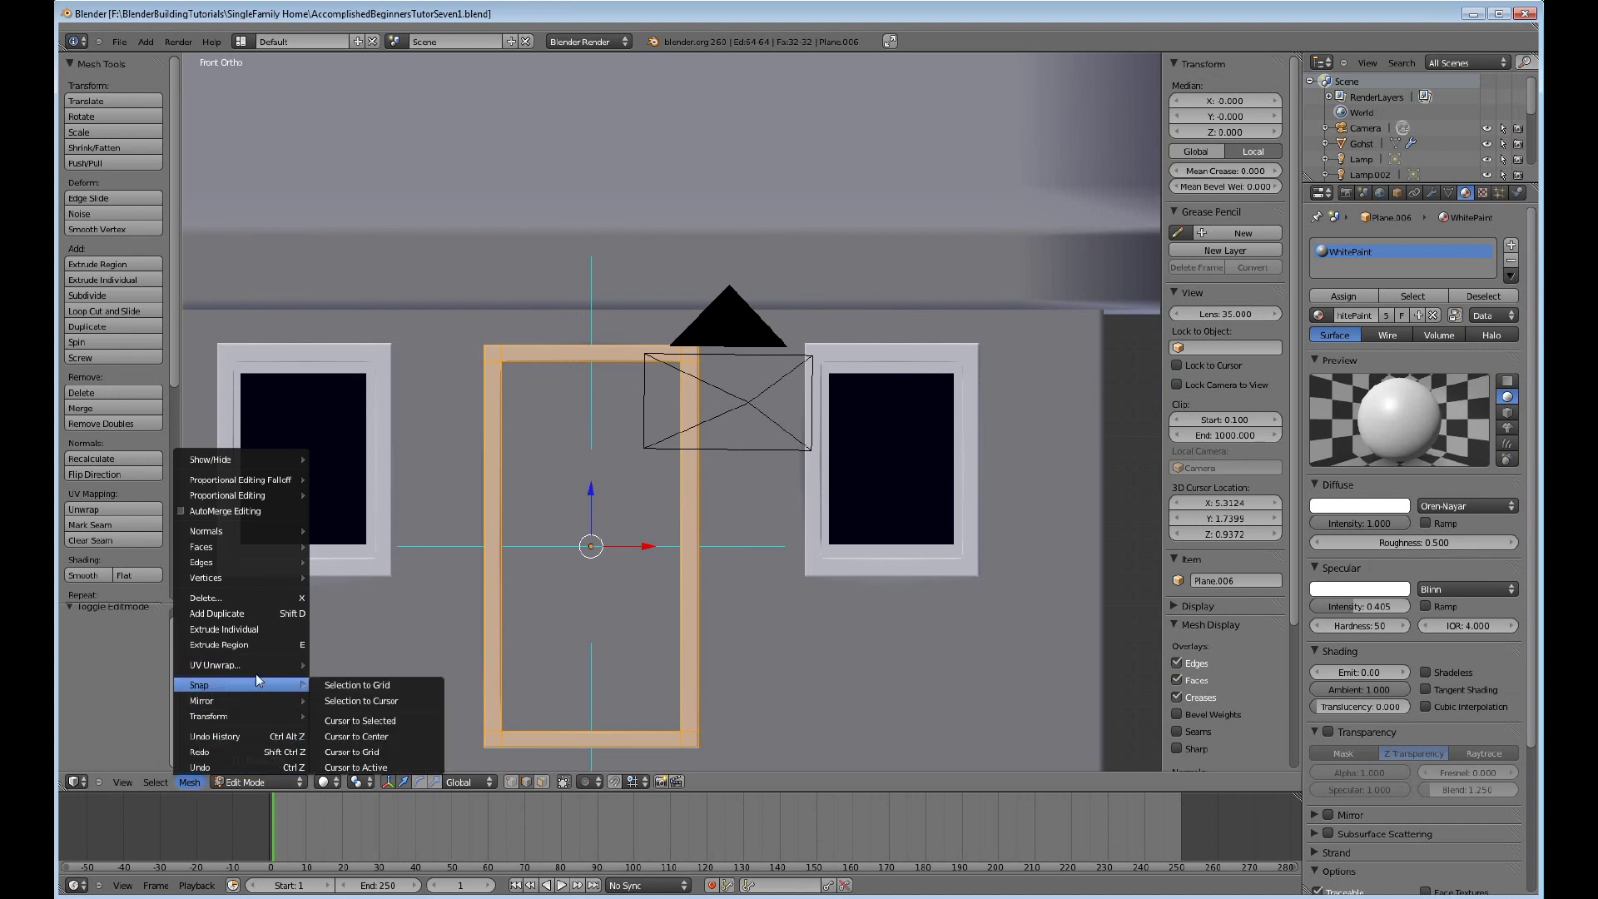
pyautogui.click(392, 720)
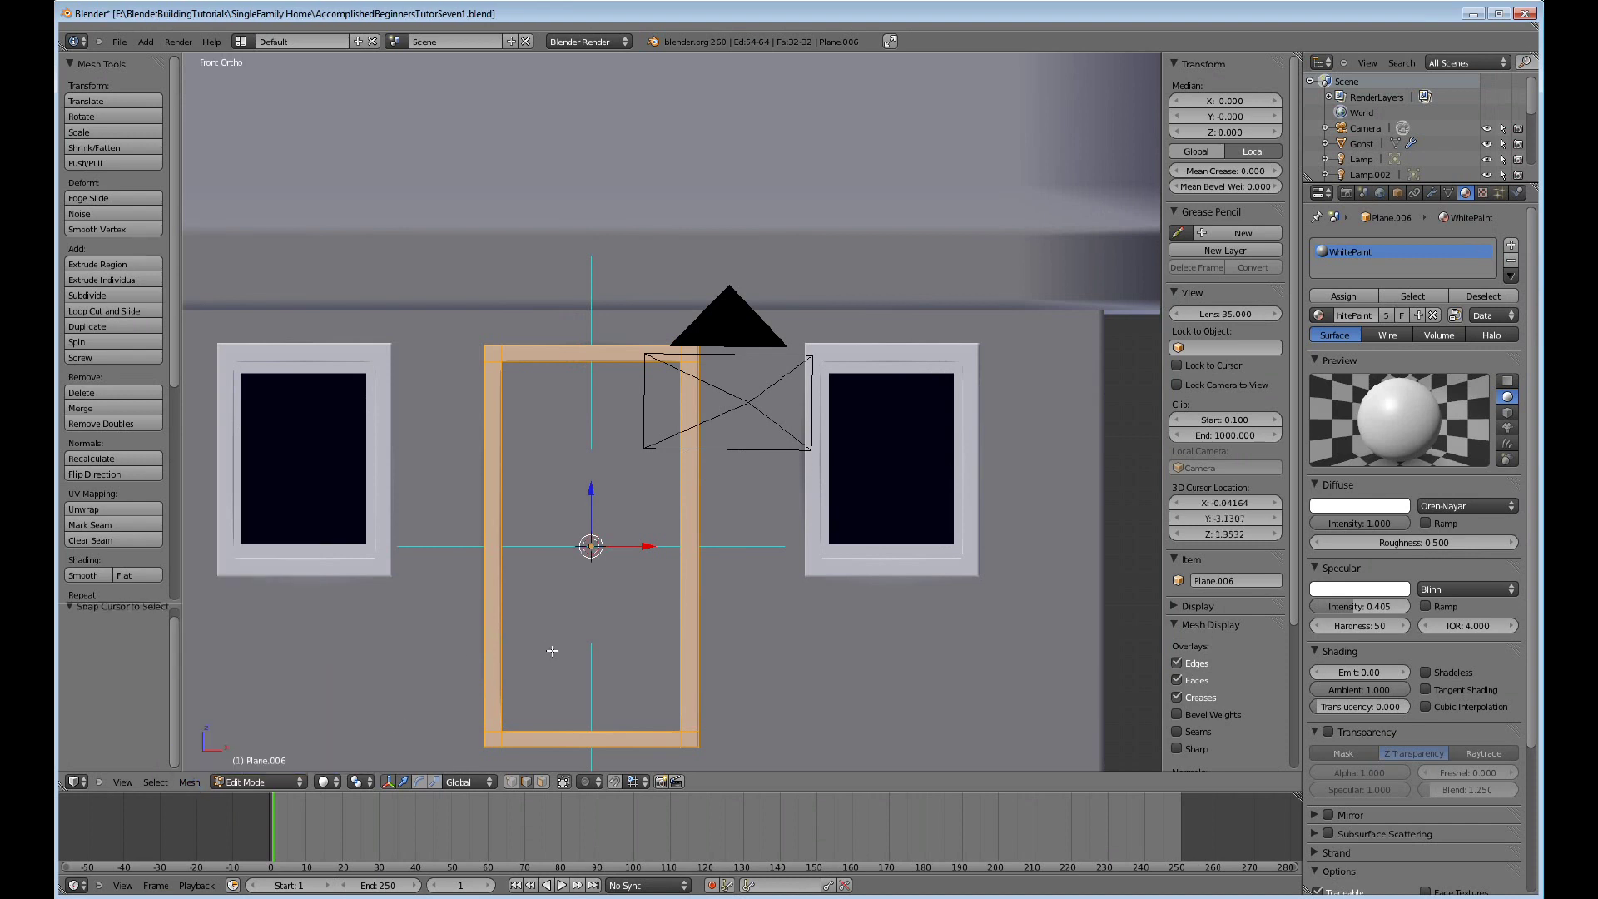
# Deselect the frame, add a plane at the 3D cursor and rotate it 90° about the X axis.
pyautogui.press('a')
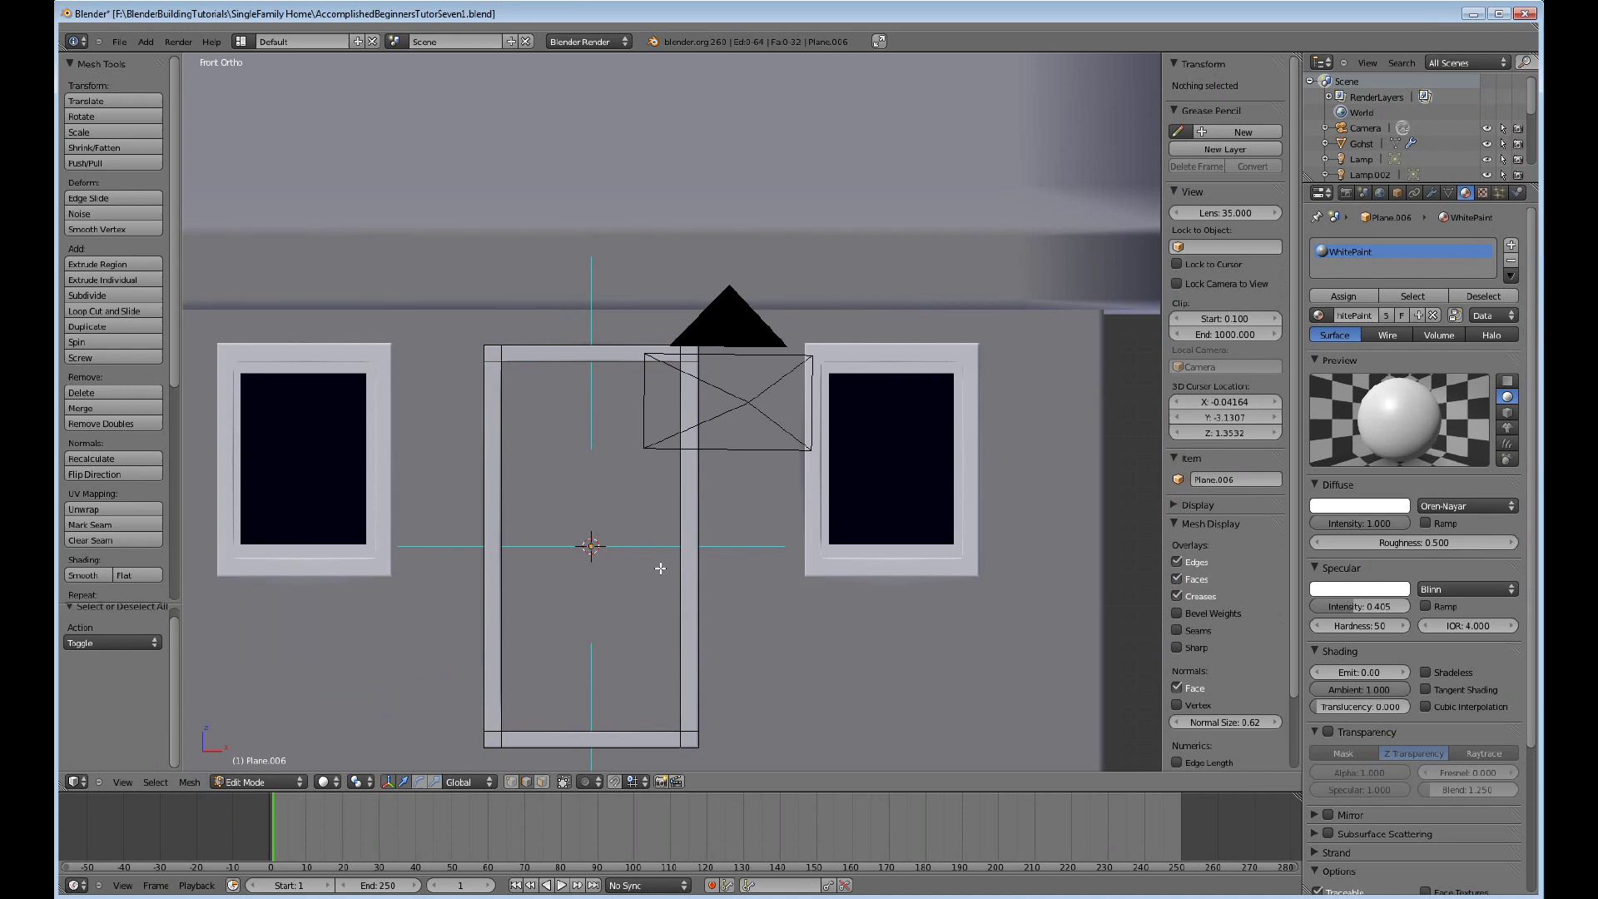
pyautogui.hotkey('shift', 'a')
pyautogui.click(659, 569)
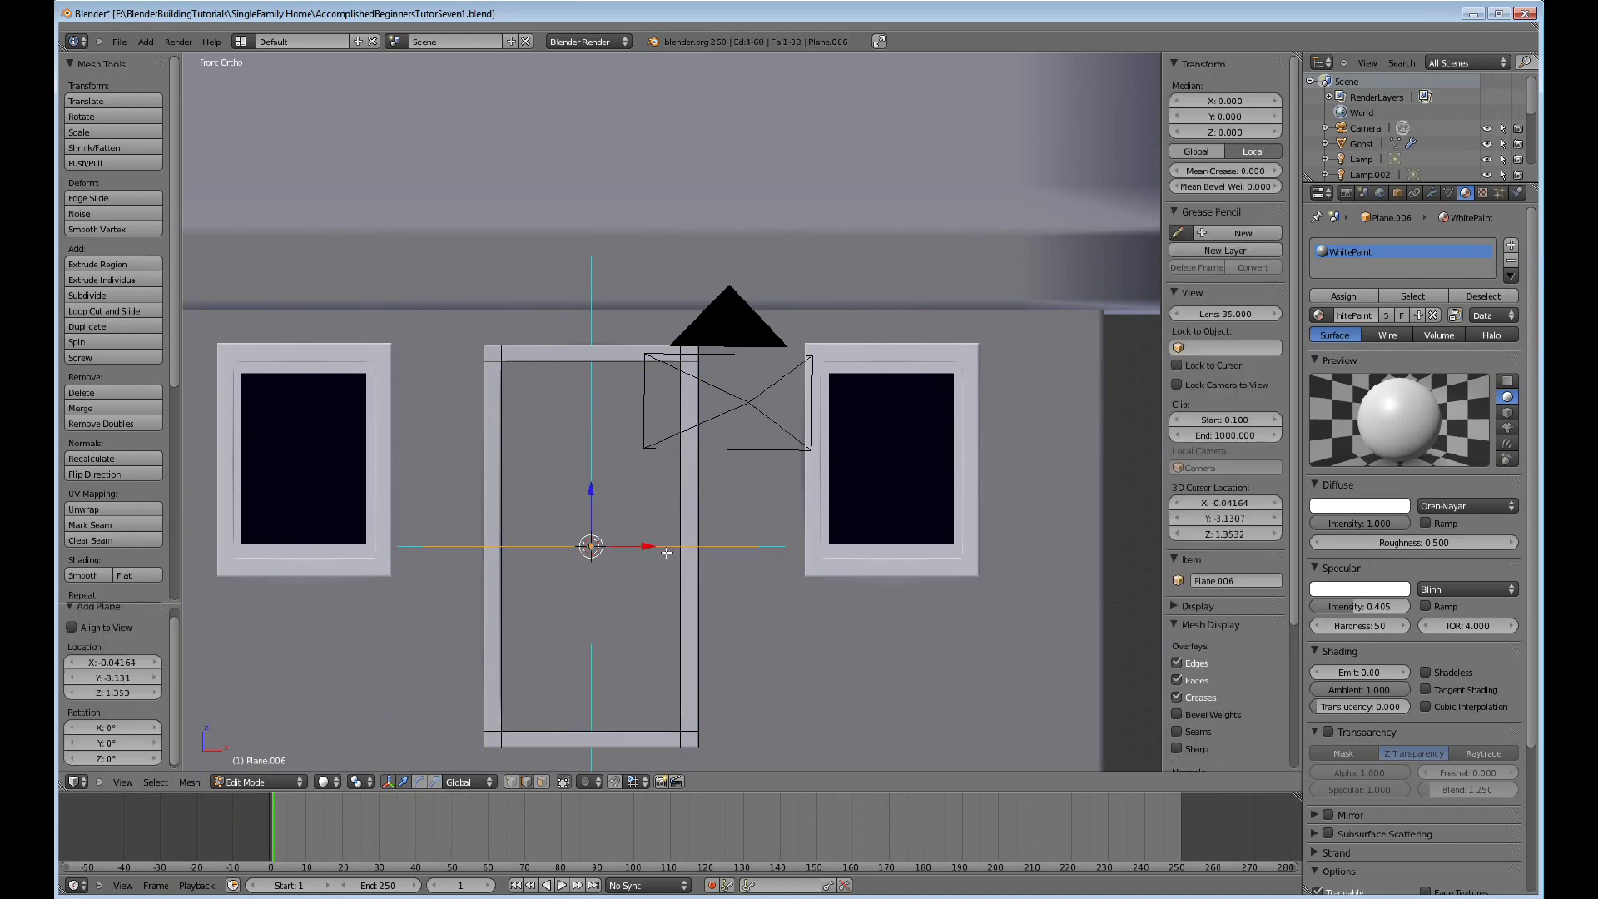
pyautogui.write('rx90')
pyautogui.press('Return')
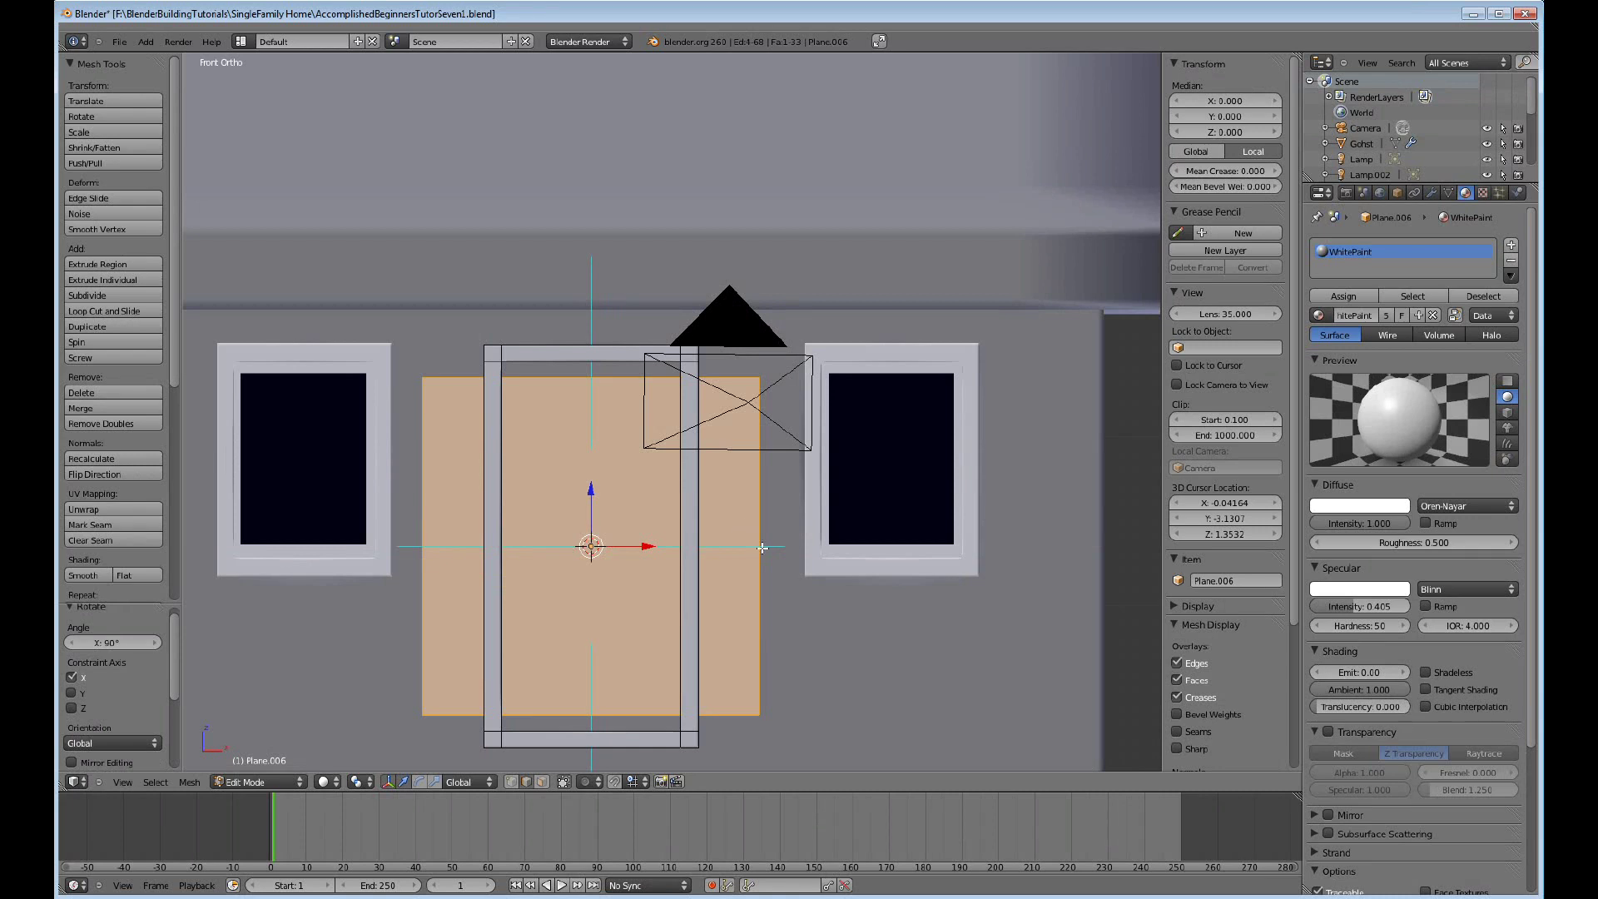
# Move the plane's two vertical edges inward along X, each by about 0.4, to fit the width of the door frame.
pyautogui.press('g')
pyautogui.press('x')
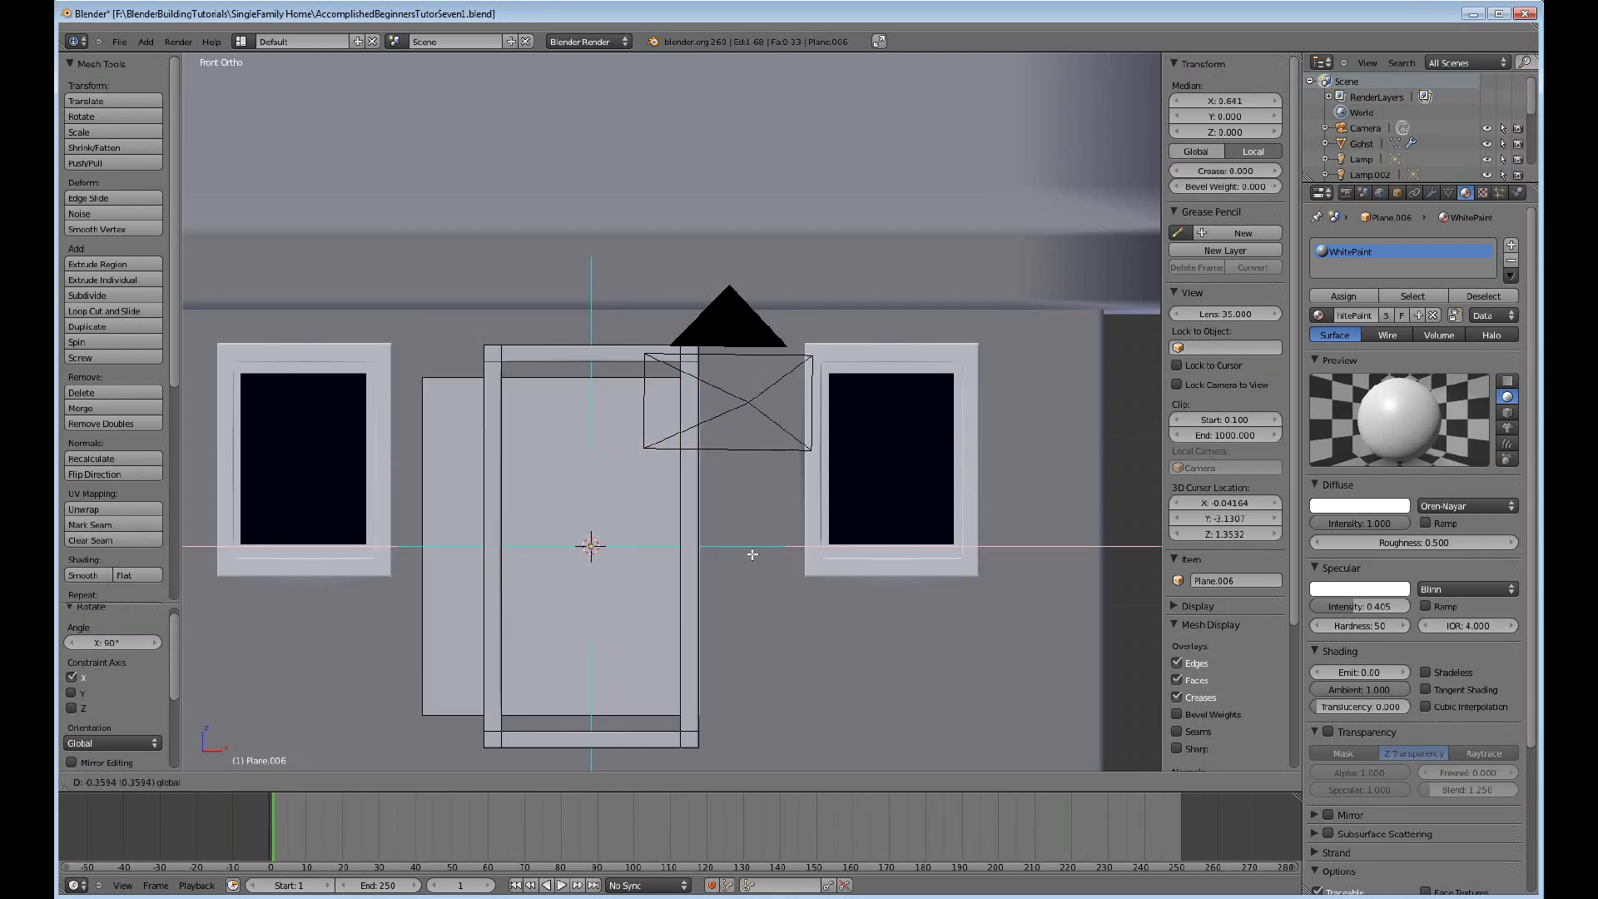
pyautogui.click(745, 552)
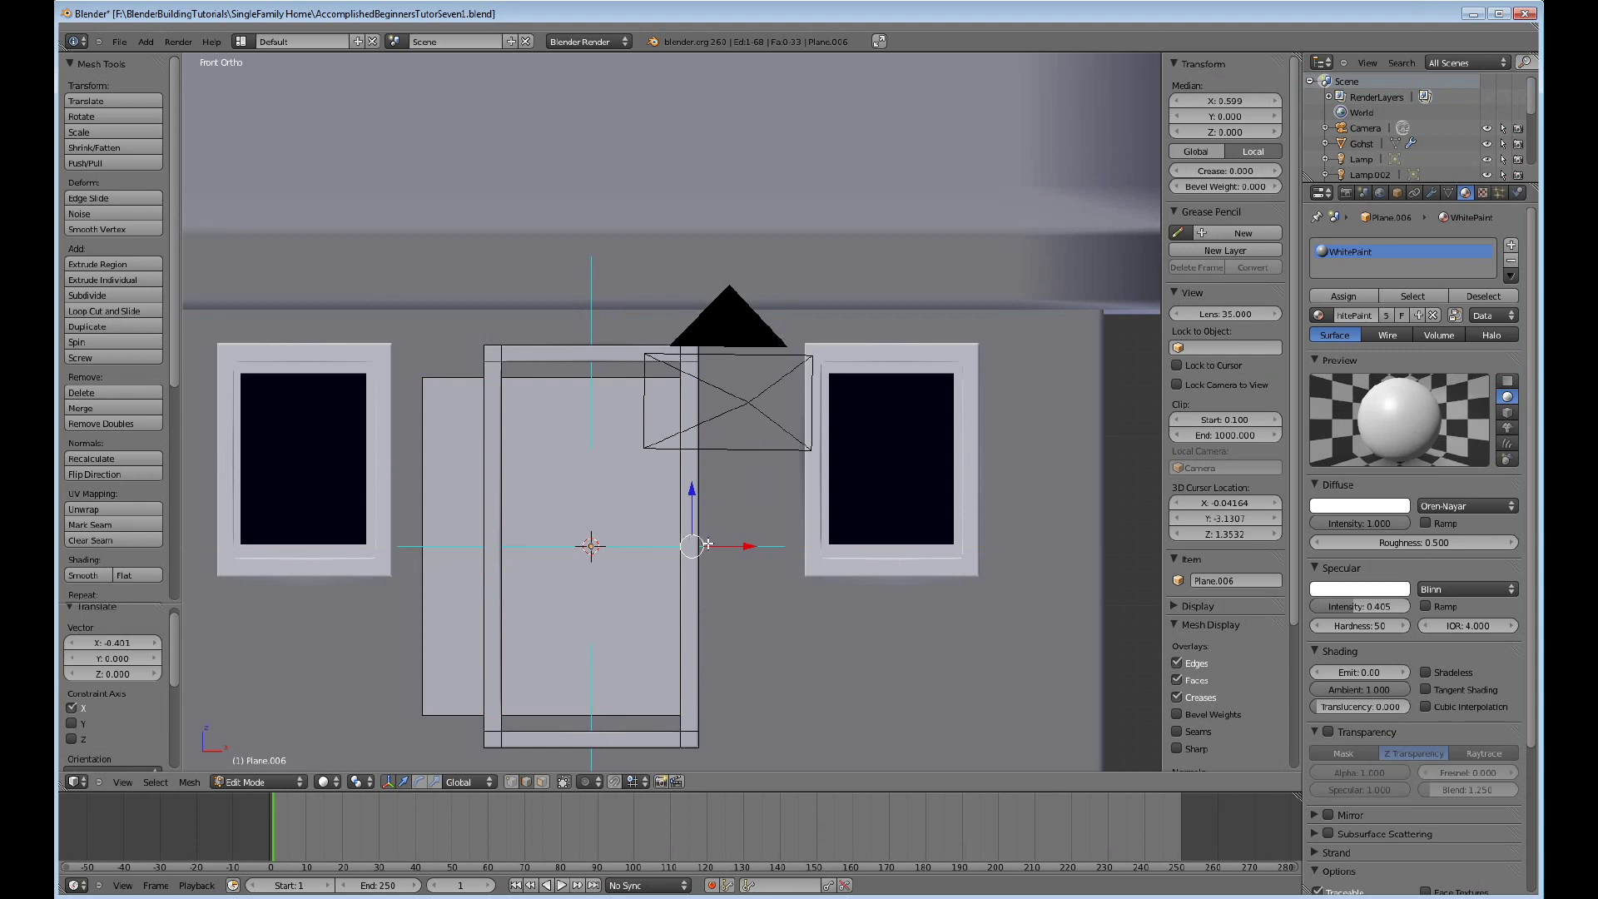
pyautogui.rightClick(421, 603)
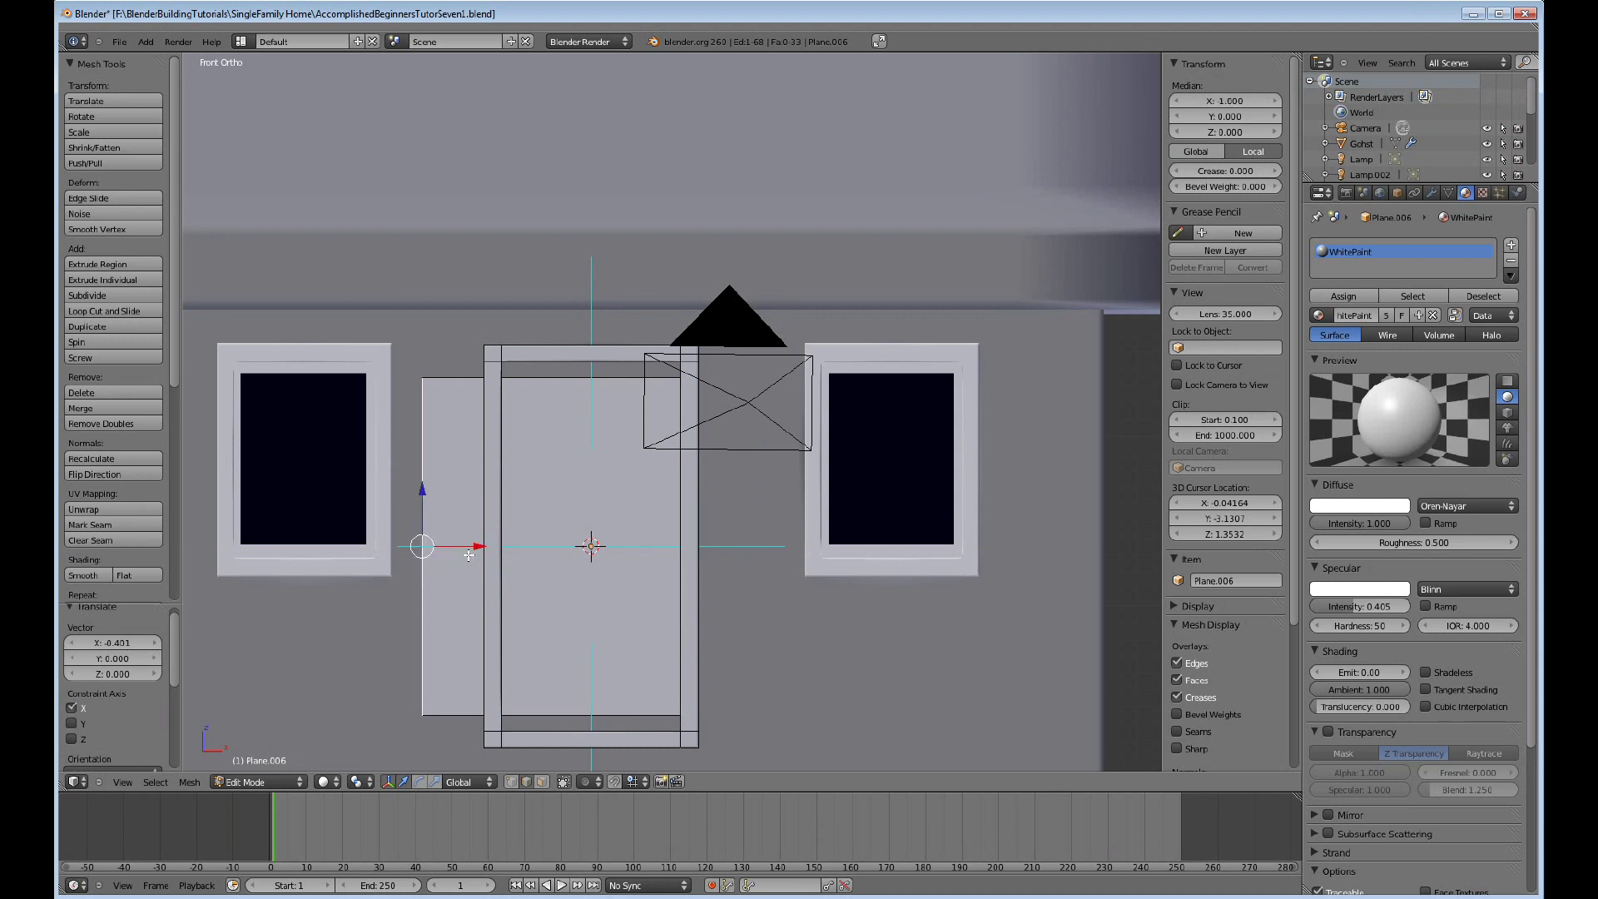
pyautogui.press('g')
pyautogui.press('x')
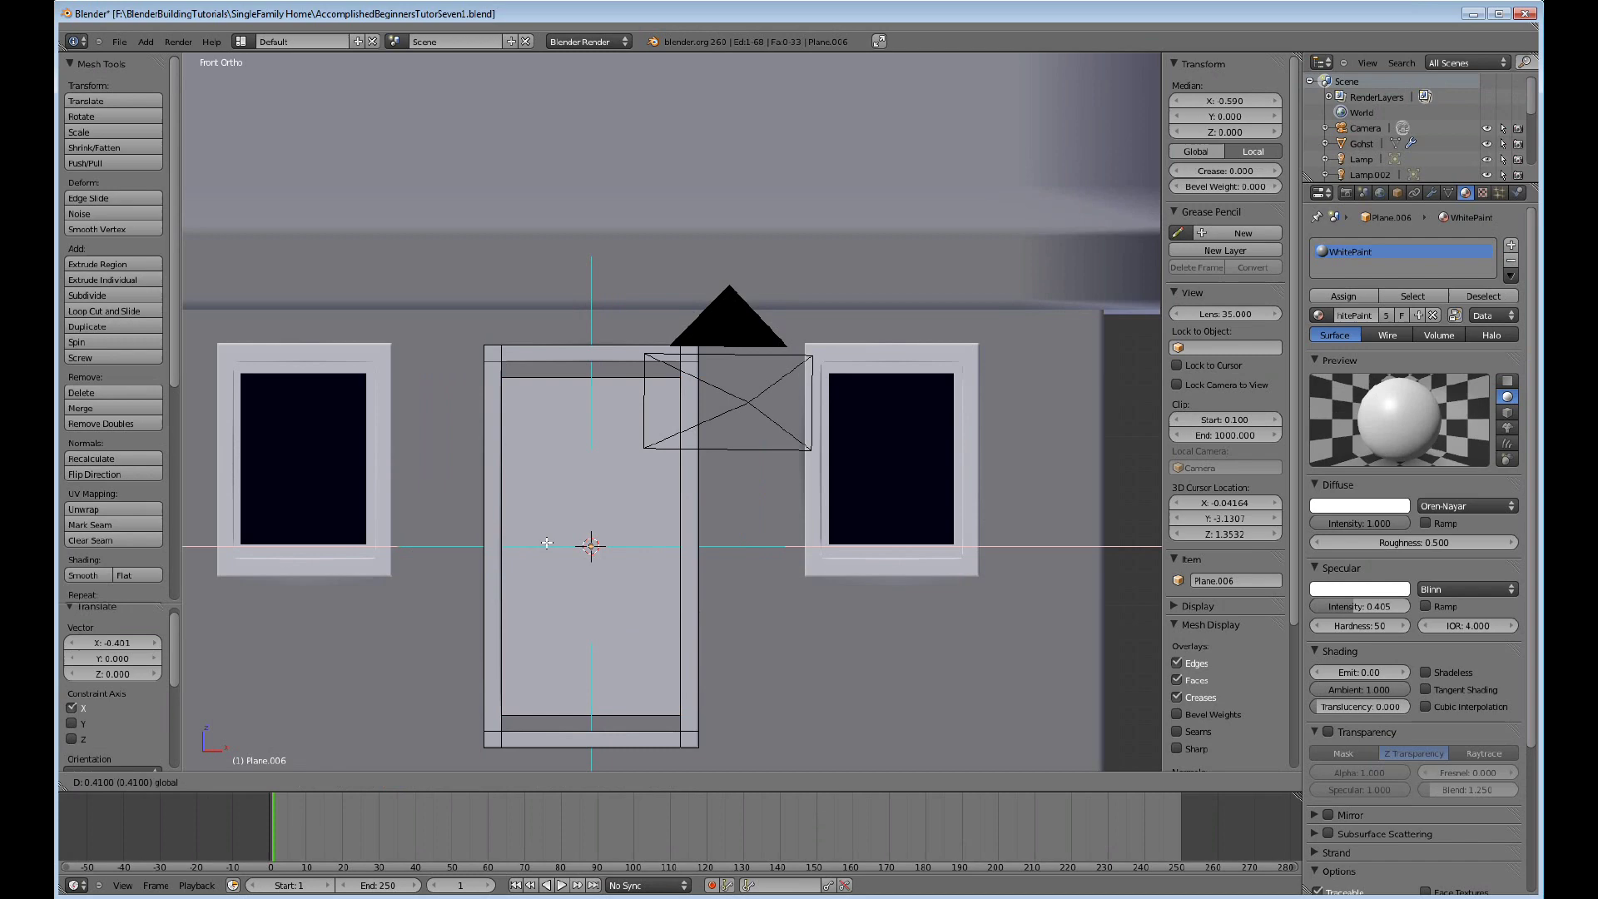
pyautogui.click(547, 543)
# Move the plane's bottom edge down about 0.13 and its top edge up about 0.16 along Z to overlap the door frame.
pyautogui.rightClick(587, 716)
pyautogui.press('g')
pyautogui.press('z')
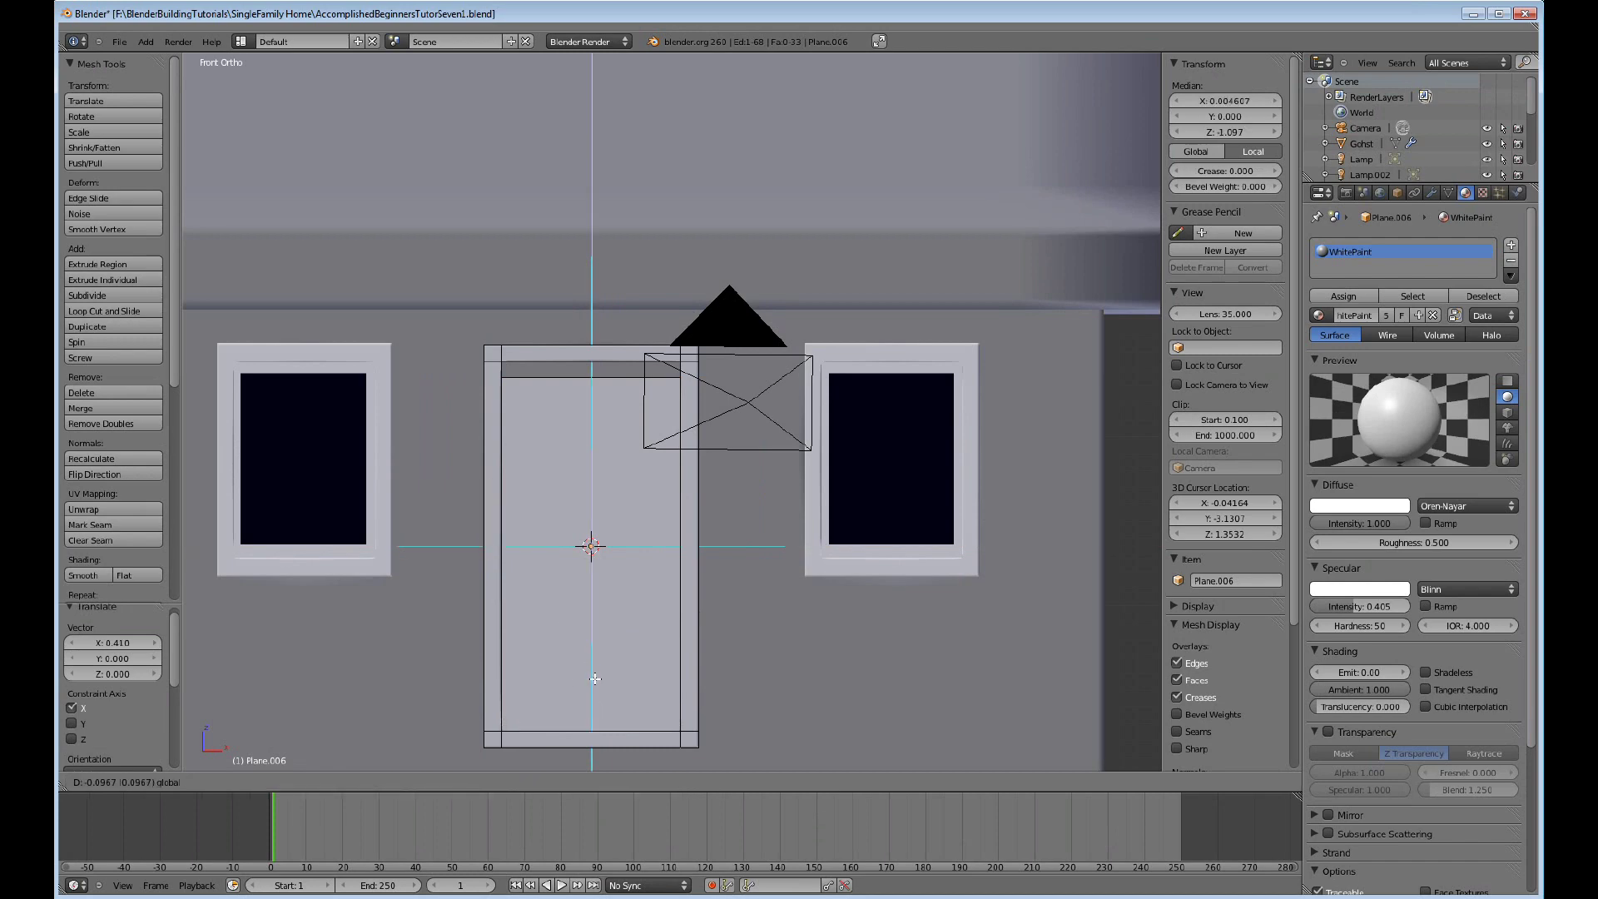
pyautogui.click(595, 678)
pyautogui.rightClick(569, 354)
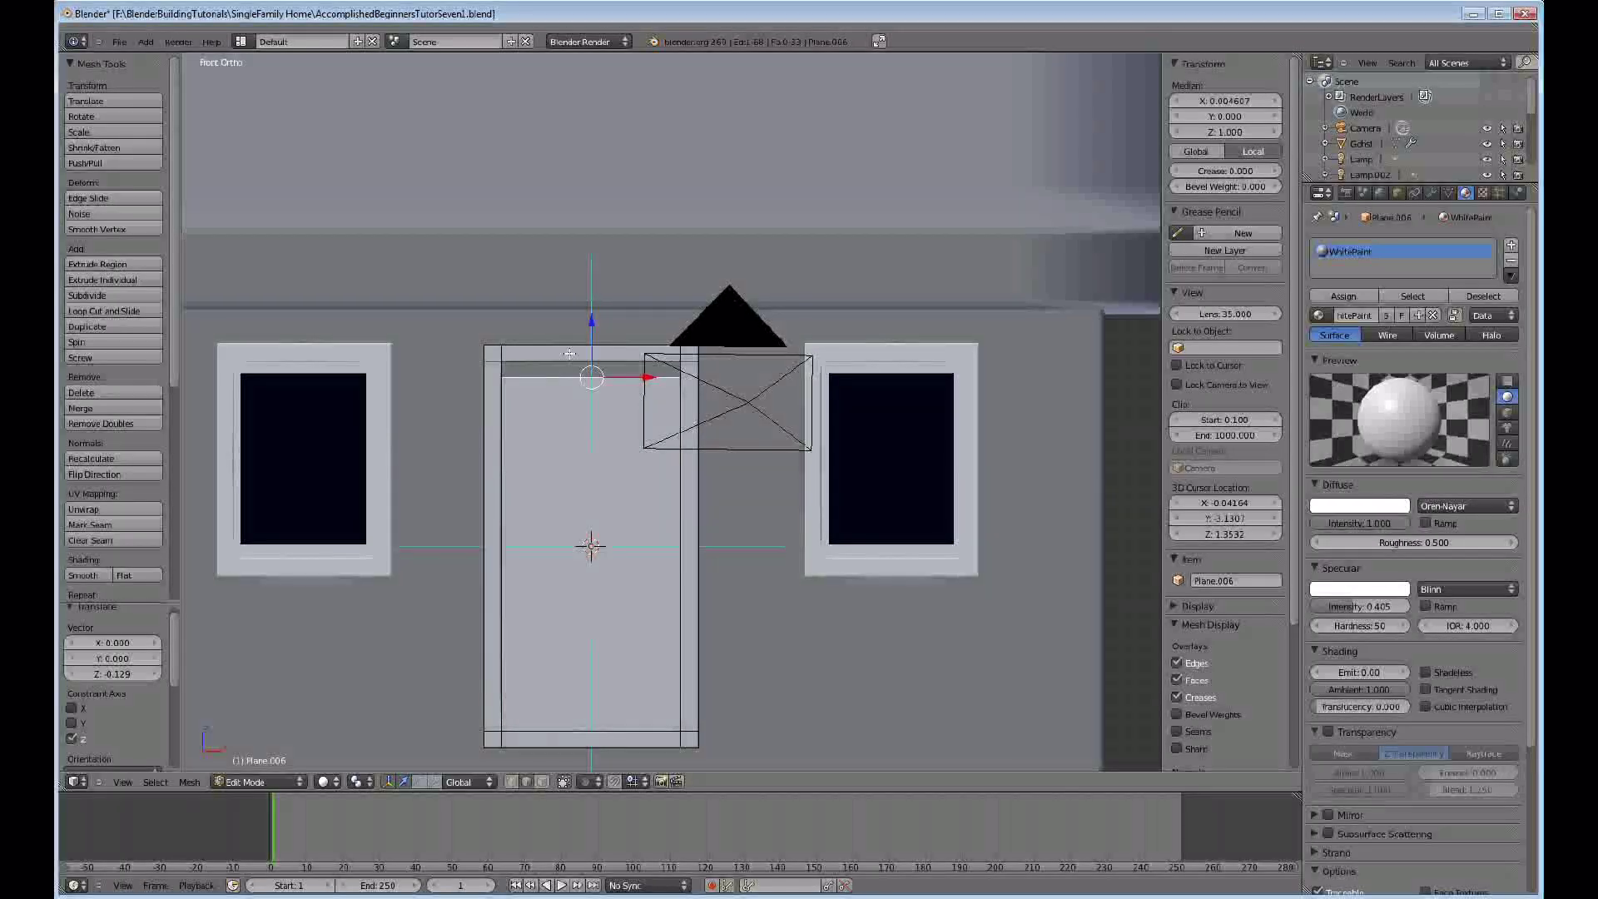
pyautogui.press('g')
pyautogui.press('z')
pyautogui.click(628, 397)
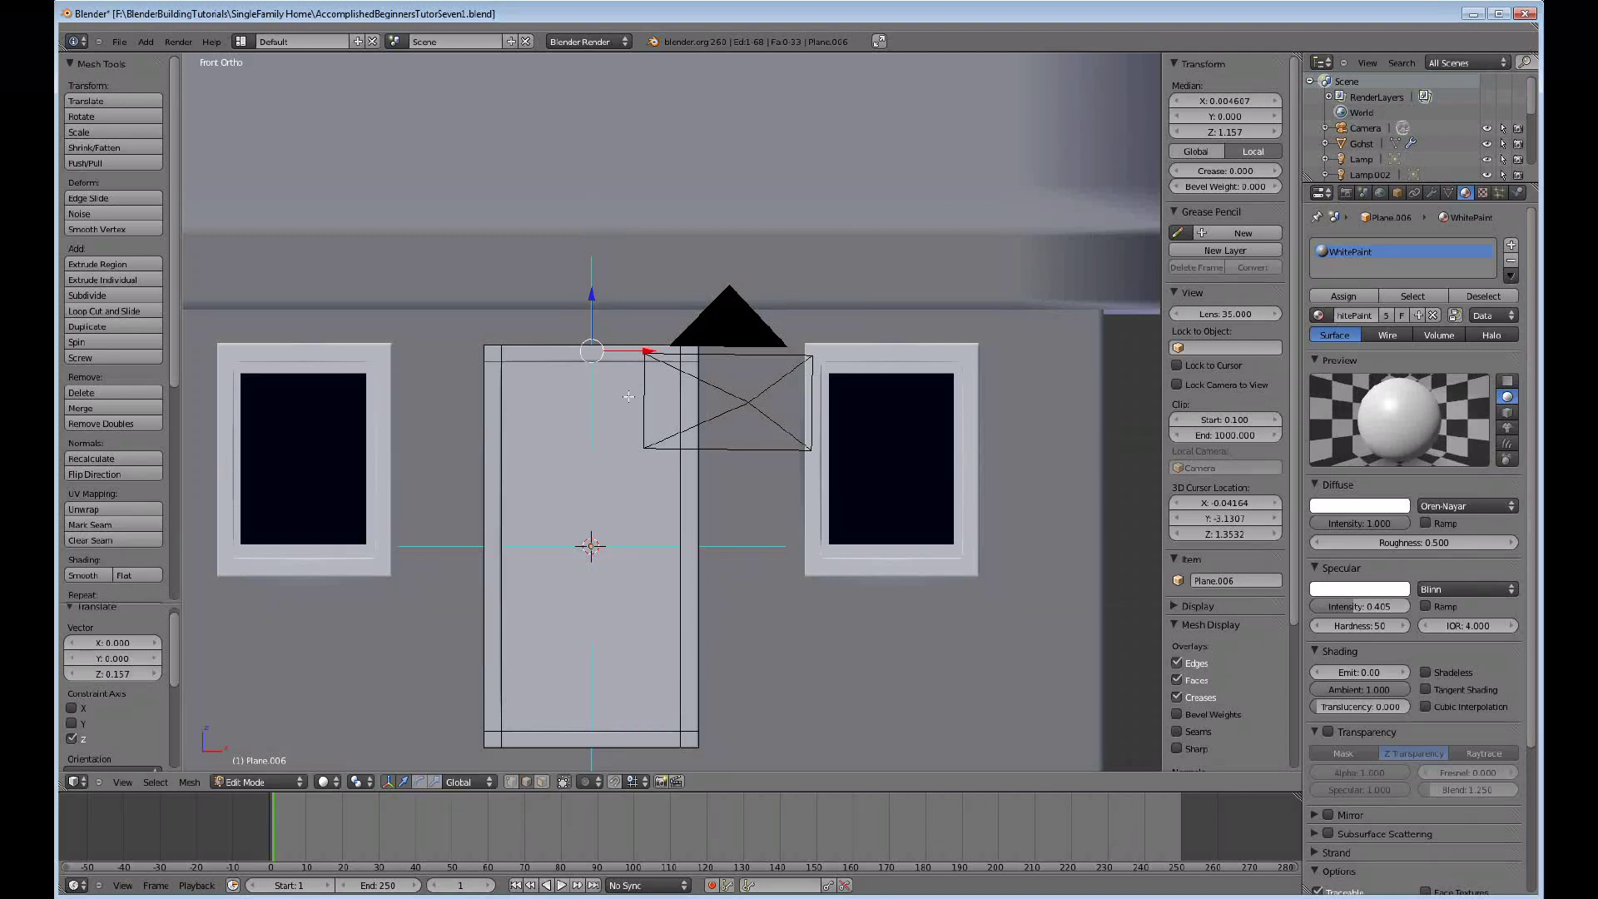
# Switch to face selection and move the door panel face about 0.89 along negative Y, clear of the frame.
pyautogui.hotkey('ctrl', 'Tab')
pyautogui.click(626, 629)
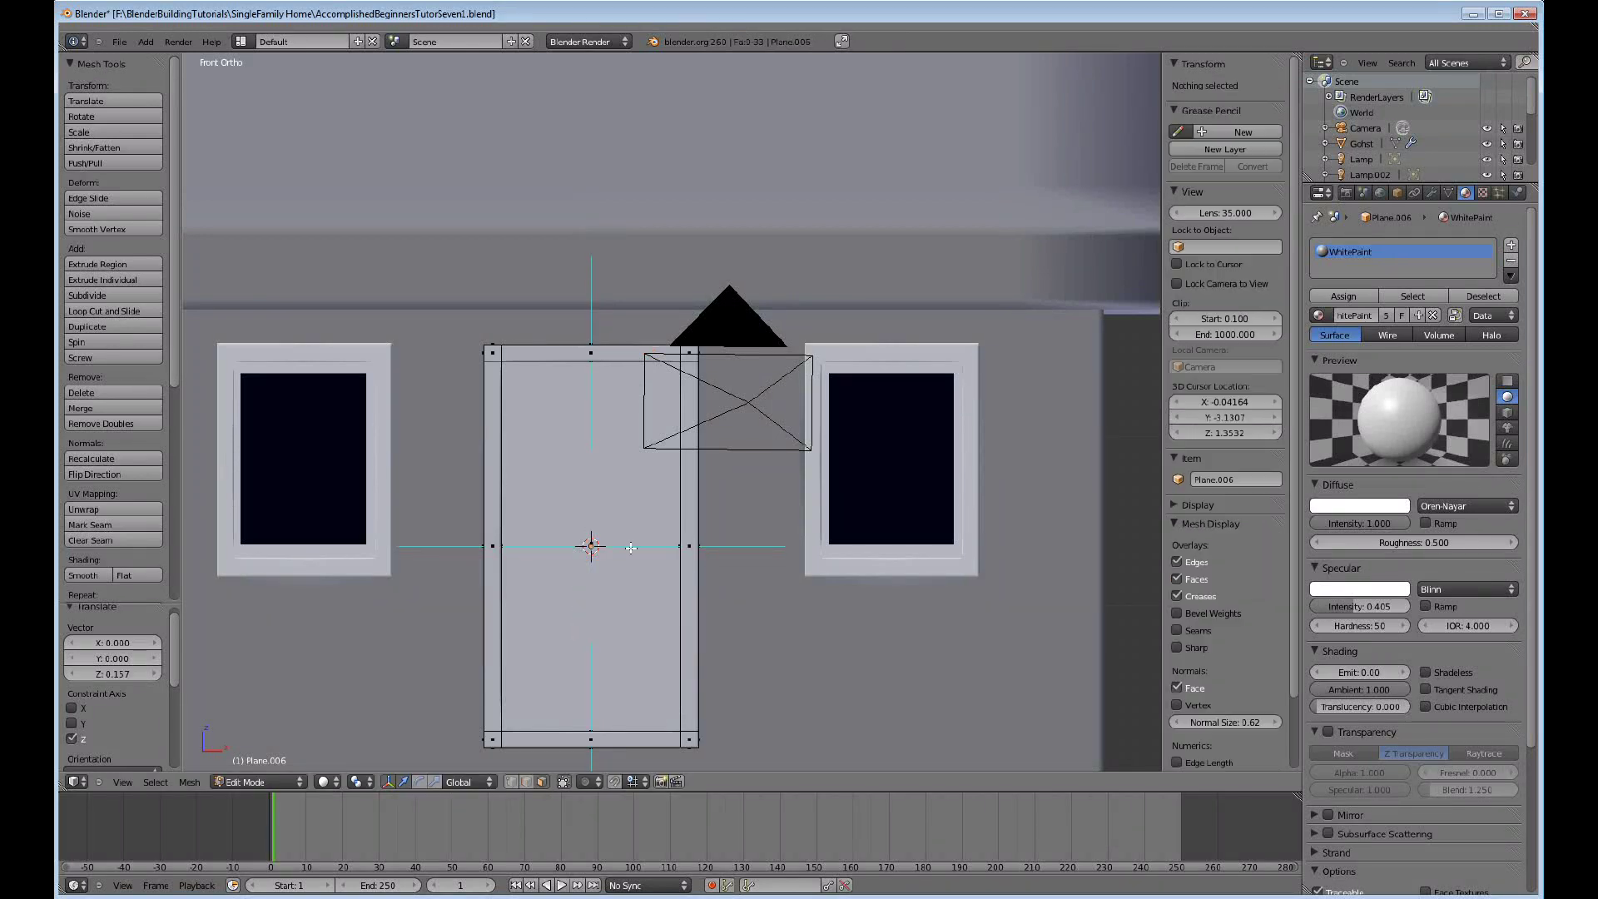
pyautogui.moveTo(638, 549); pyautogui.dragTo(587, 548, button='middle')
pyautogui.press('g')
pyautogui.press('y')
pyautogui.click(585, 562)
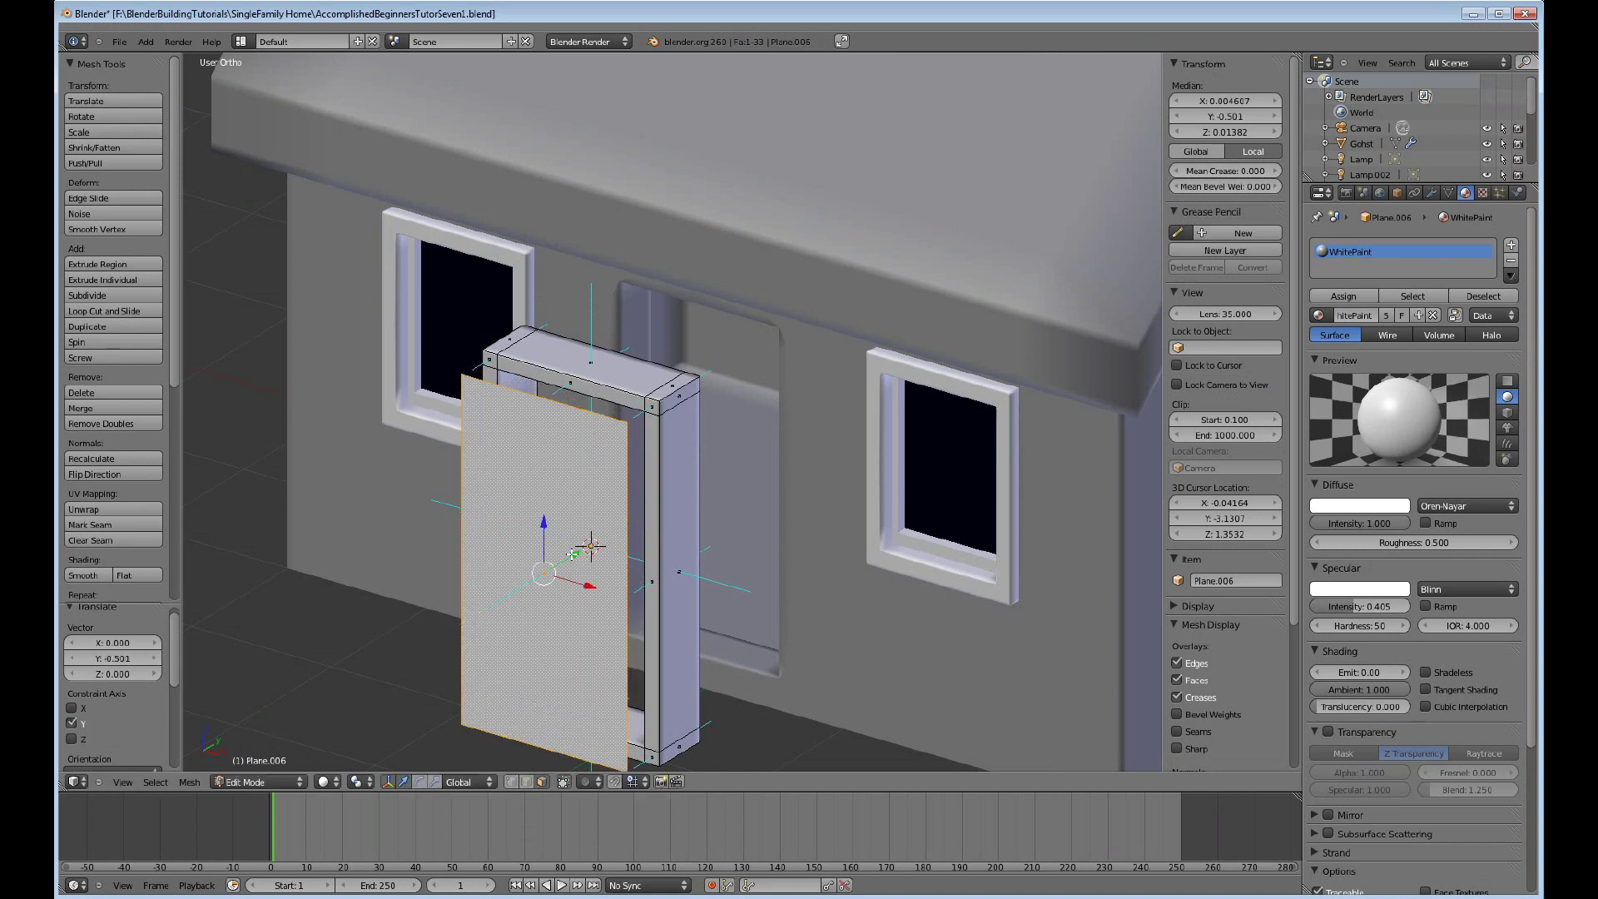
pyautogui.moveTo(572, 555); pyautogui.dragTo(504, 592)
# Isolate the door frame and panel object in local view.
pyautogui.scroll(-5, 574, 582)
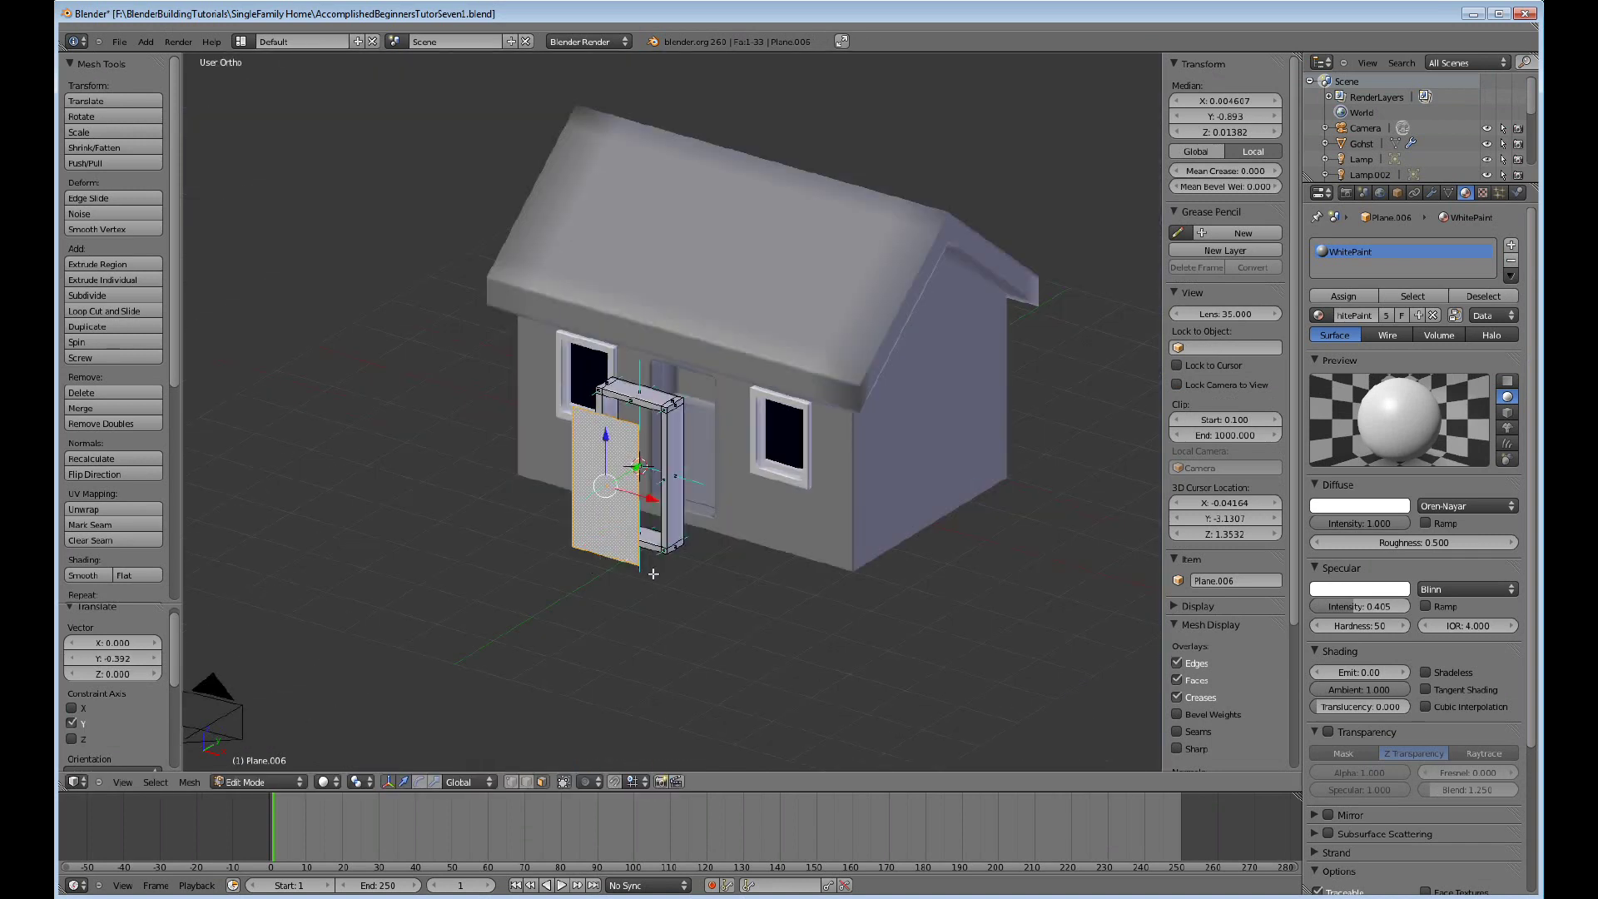
pyautogui.press('KP_Divide')
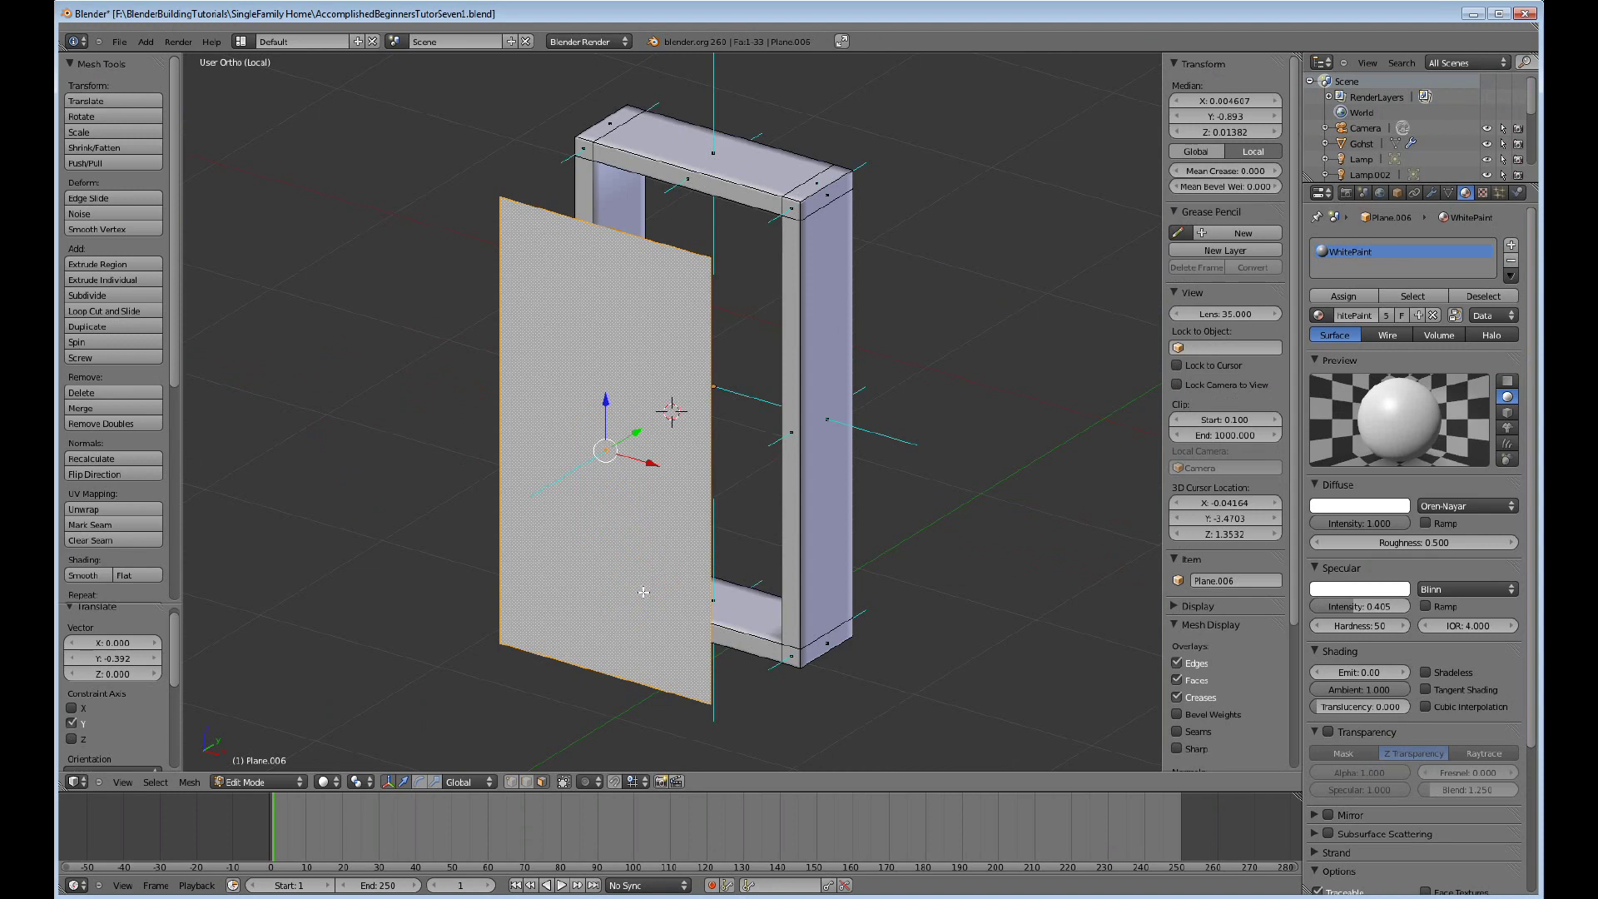
pyautogui.scroll(3, 643, 591)
pyautogui.scroll(-5, 644, 592)
pyautogui.scroll(-1, 725, 592)
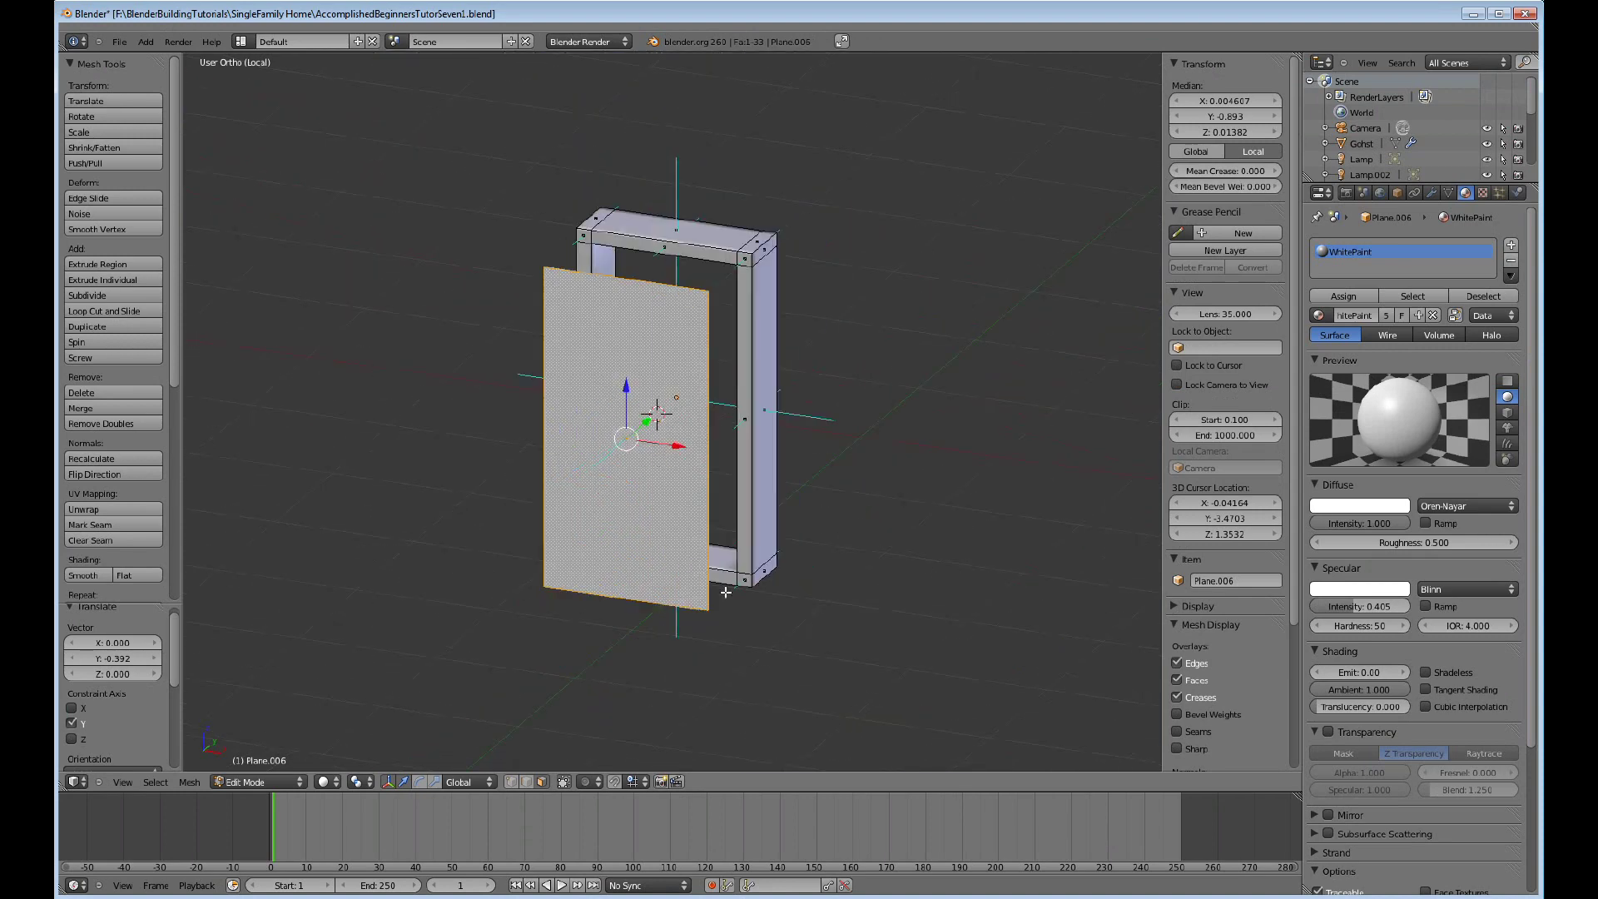
# Subdivide the door panel face with 4 cuts.
pyautogui.moveTo(725, 591); pyautogui.dragTo(678, 510, button='middle')
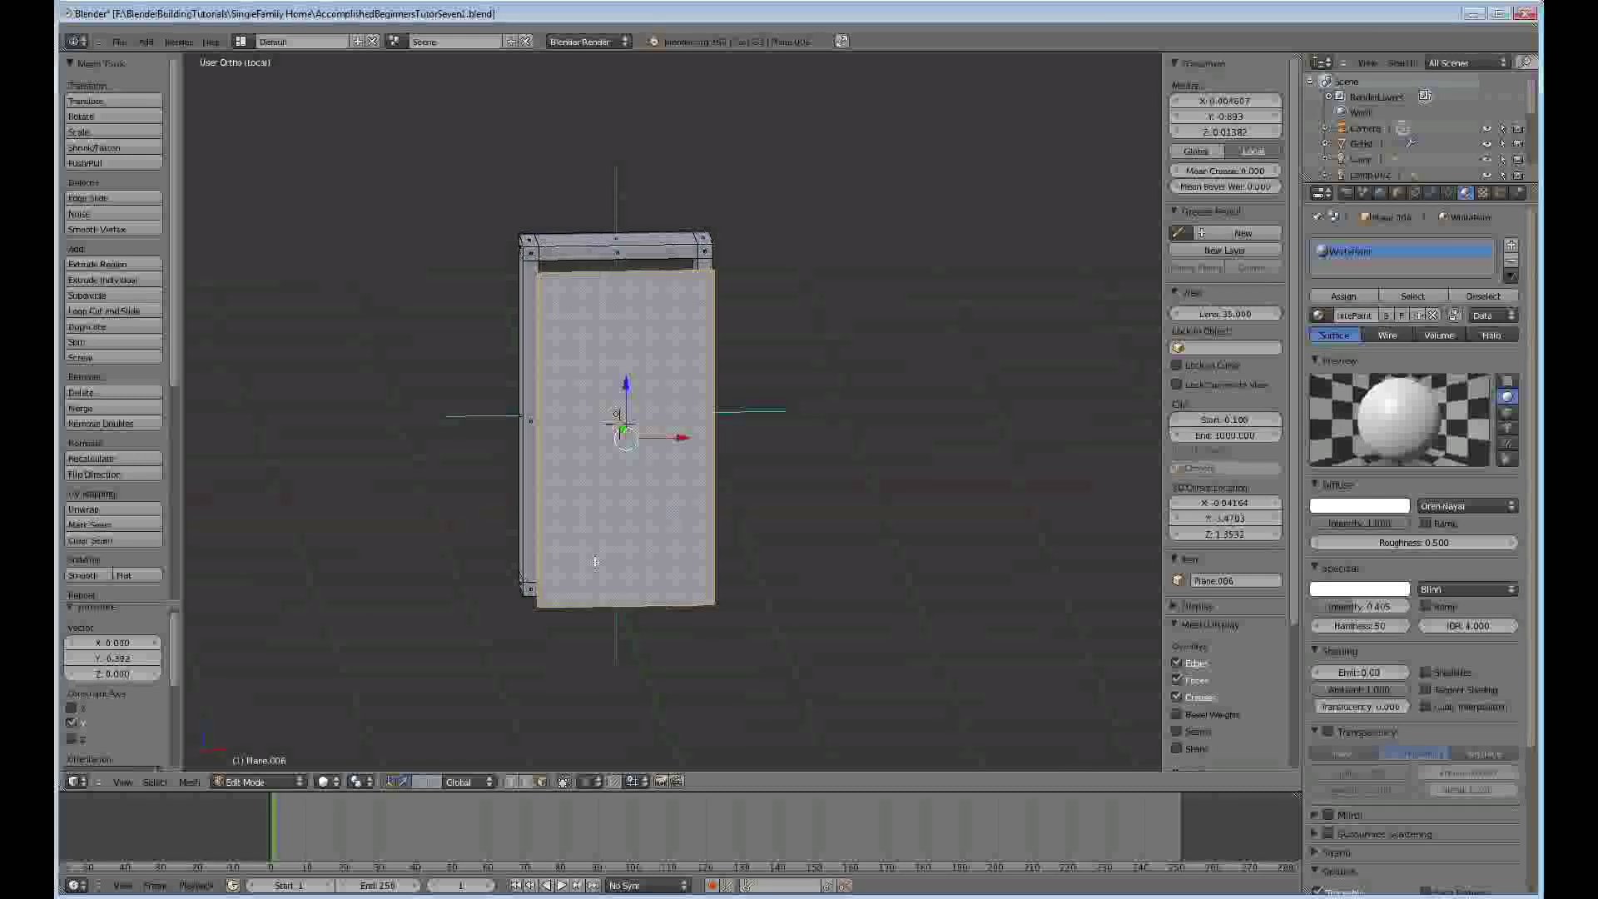
pyautogui.press('w')
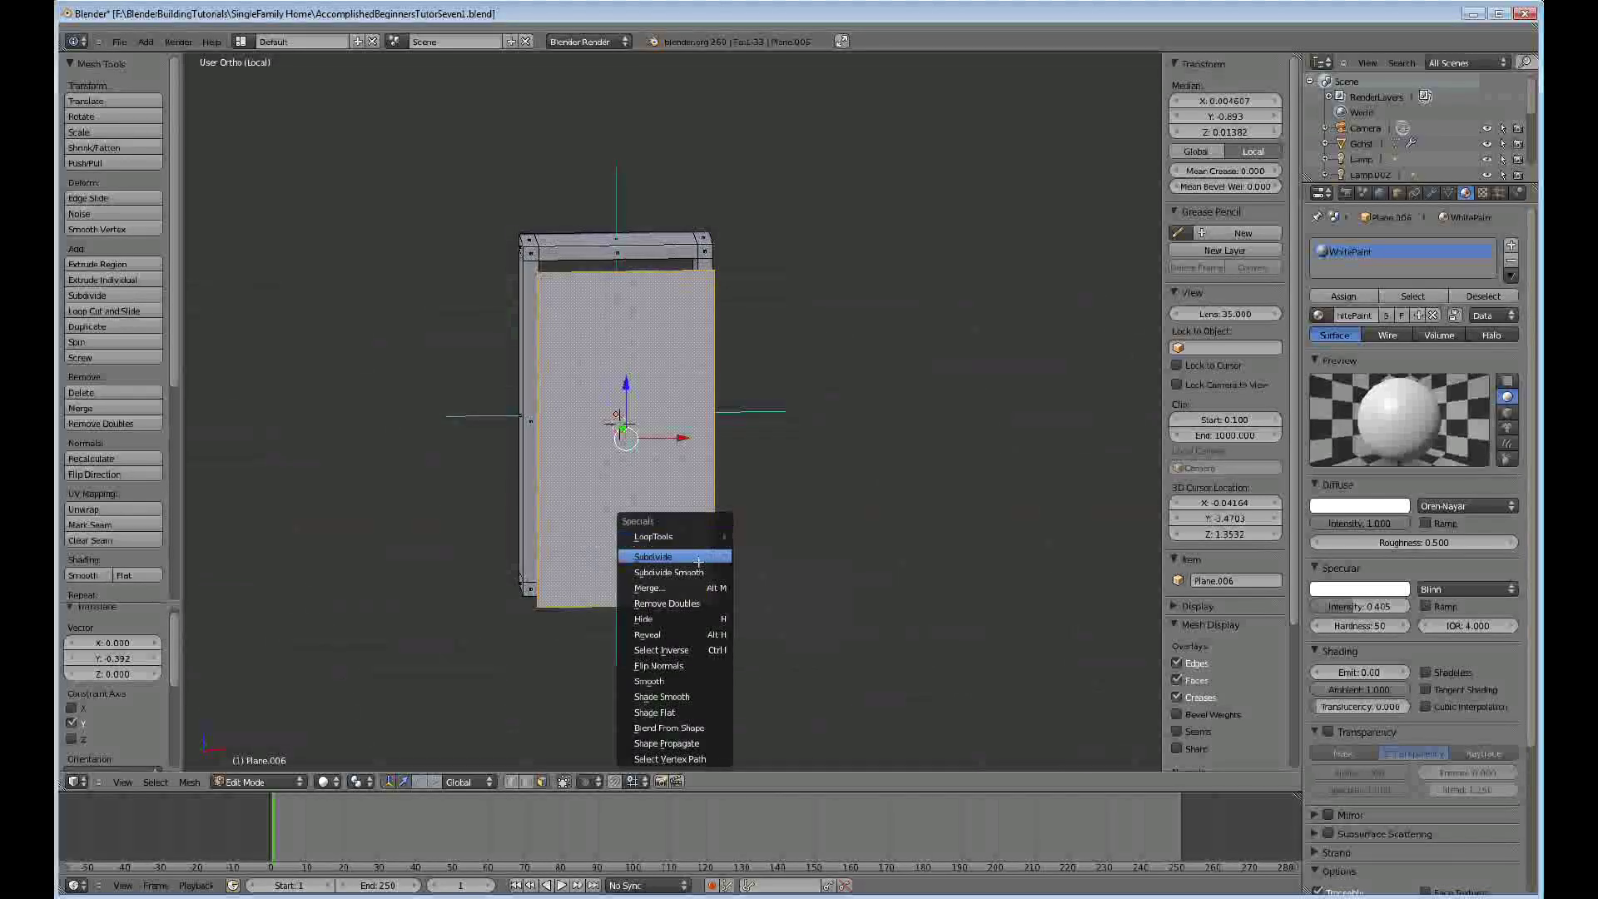
pyautogui.click(697, 562)
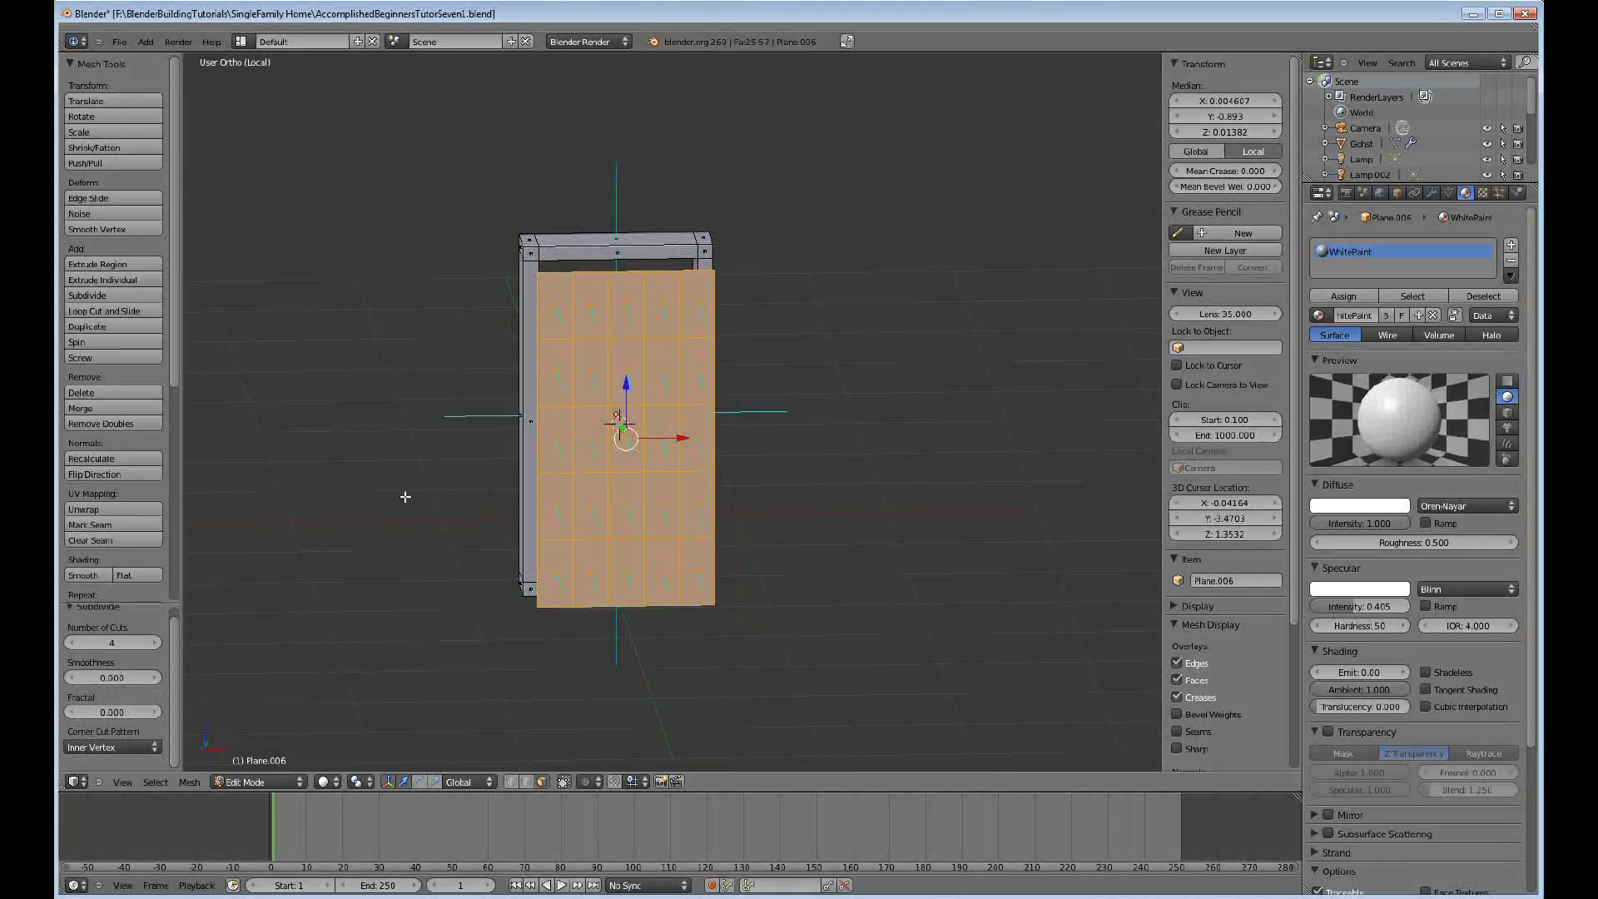
# In edge selection mode, select the panel's two outer vertical edge loops and scale them apart along X by about 1.3.
pyautogui.keyDown('alt'); pyautogui.rightClick(584, 373); pyautogui.keyUp('alt')
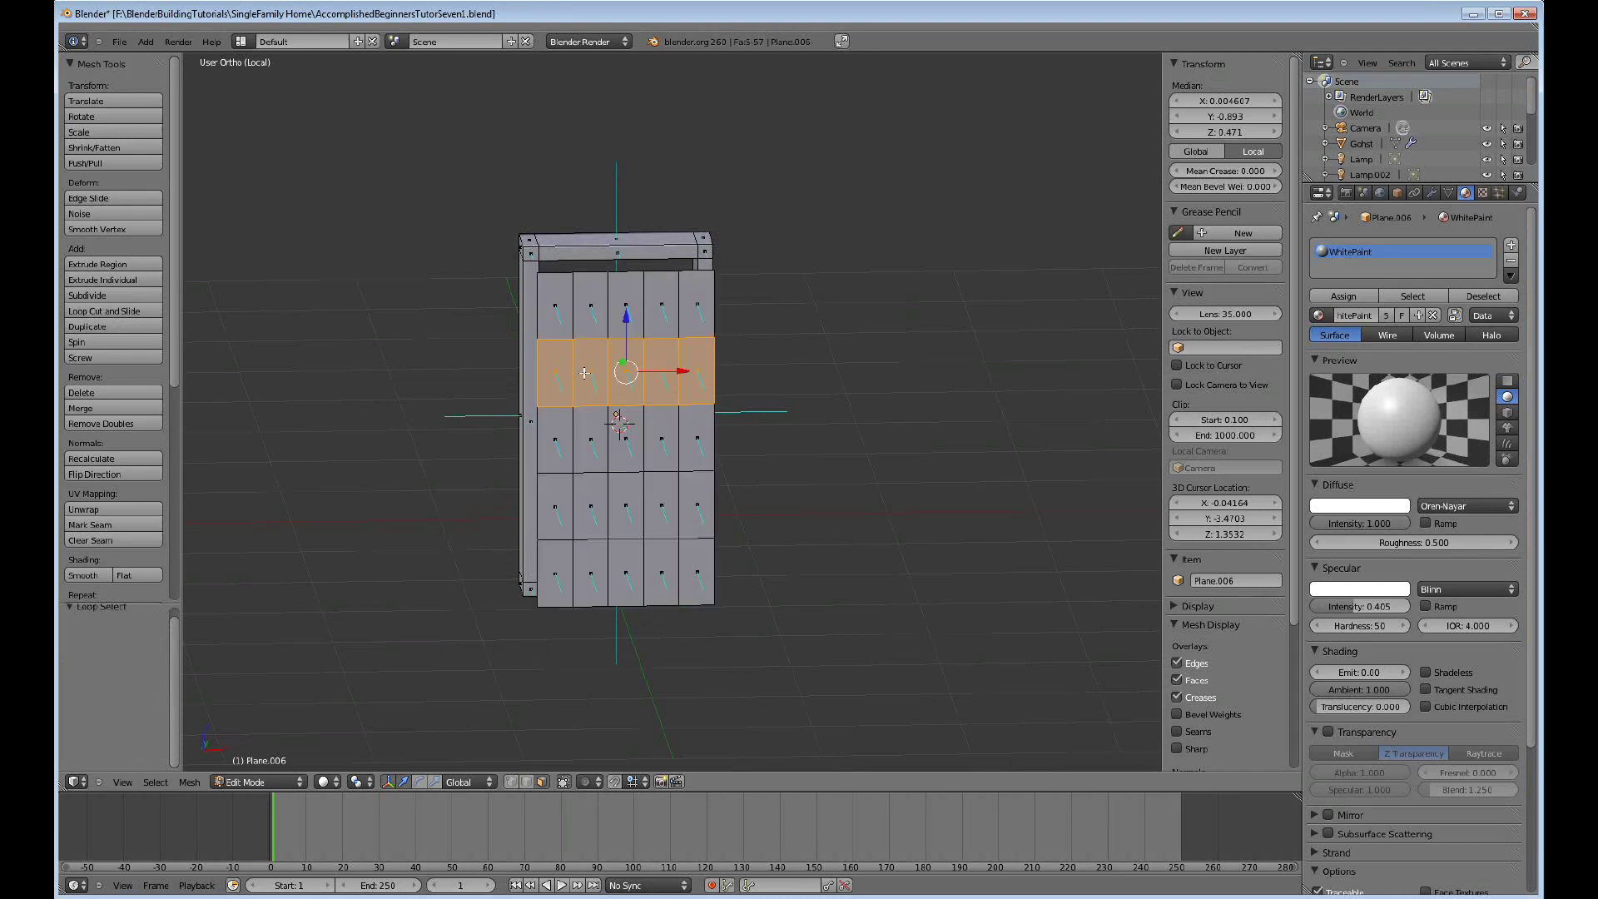
pyautogui.hotkey('ctrl', 'Tab')
pyautogui.click(536, 396)
pyautogui.hotkey('ctrl', 'Tab')
pyautogui.click(523, 372)
pyautogui.keyDown('alt'); pyautogui.rightClick(573, 371); pyautogui.keyUp('alt')
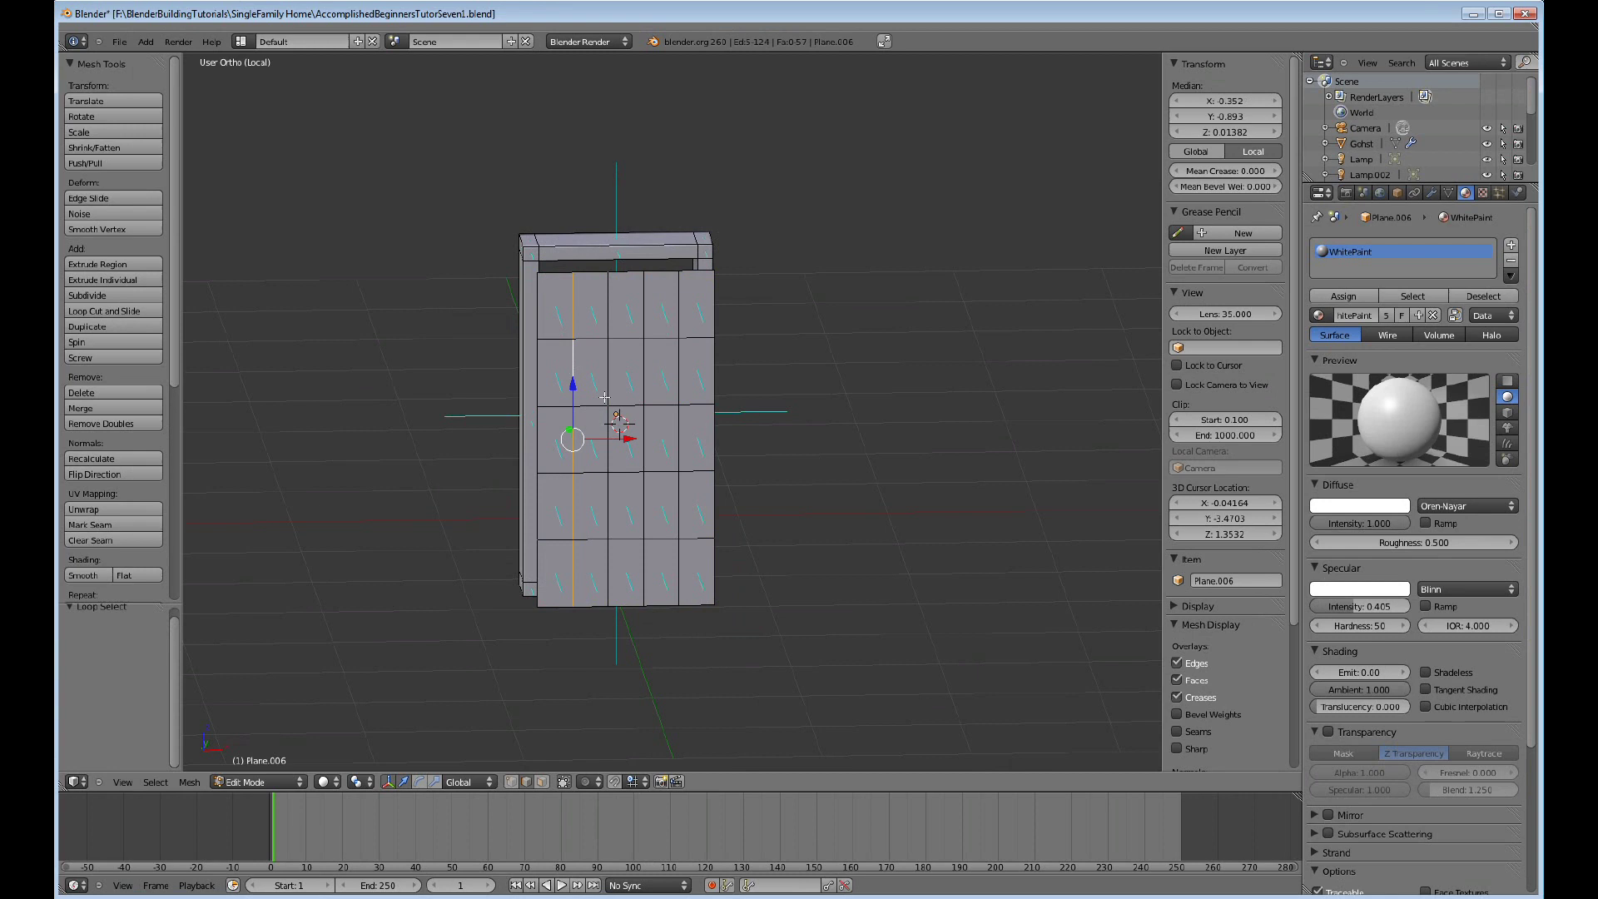
pyautogui.keyDown('alt'); pyautogui.keyDown('shift'); pyautogui.rightClick(678, 374); pyautogui.keyUp('shift'); pyautogui.keyUp('alt')
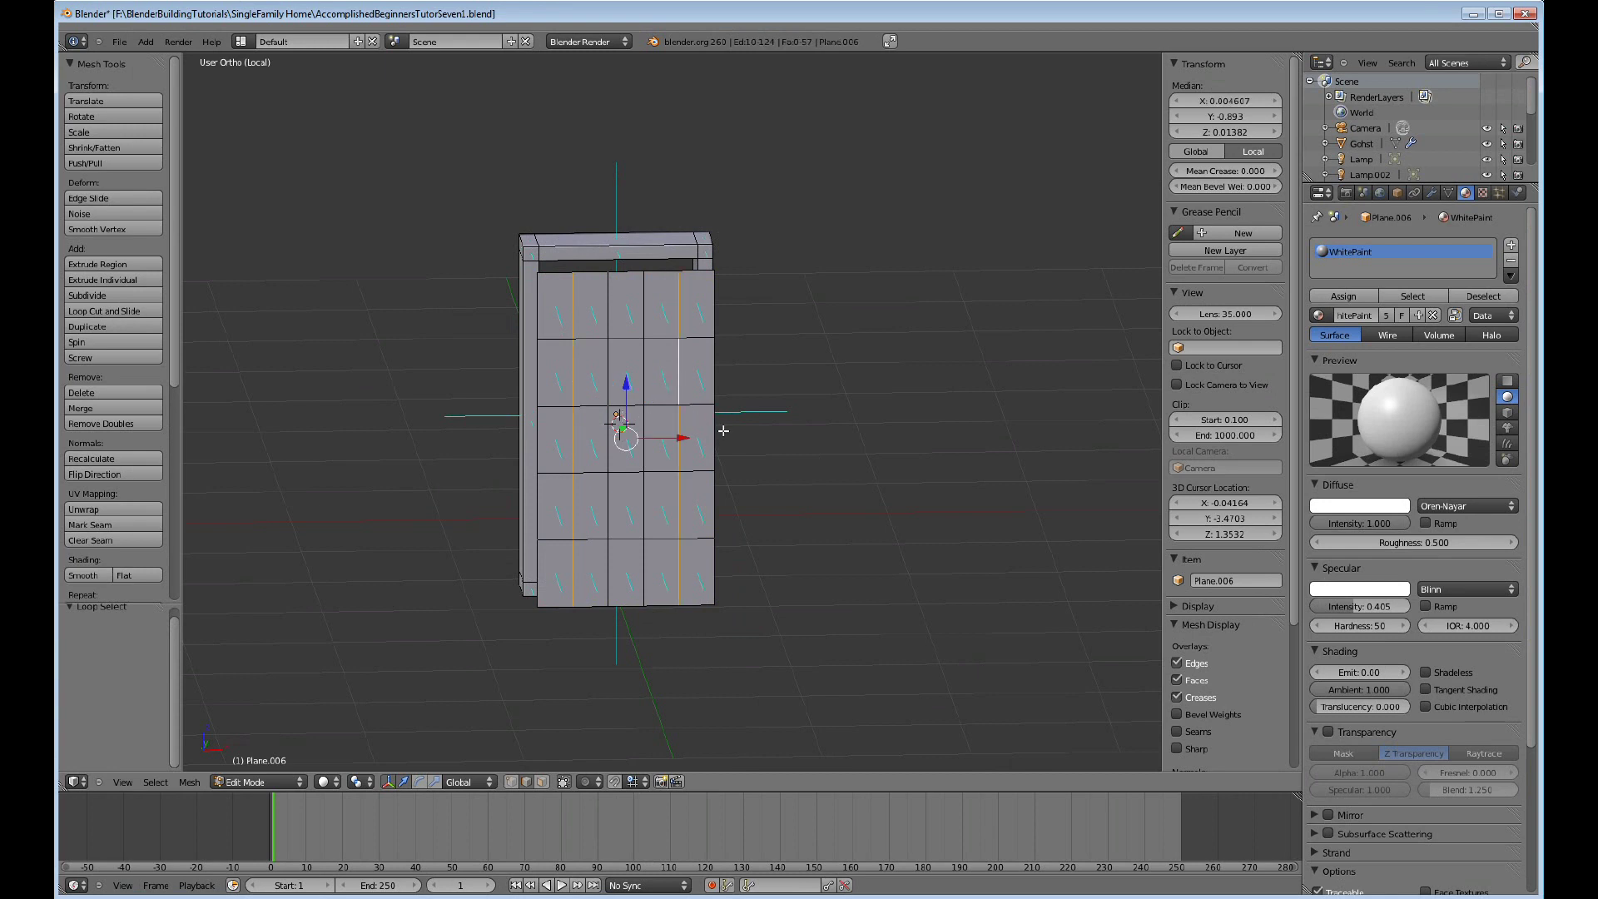
pyautogui.moveTo(626, 361); pyautogui.dragTo(696, 419, button='middle')
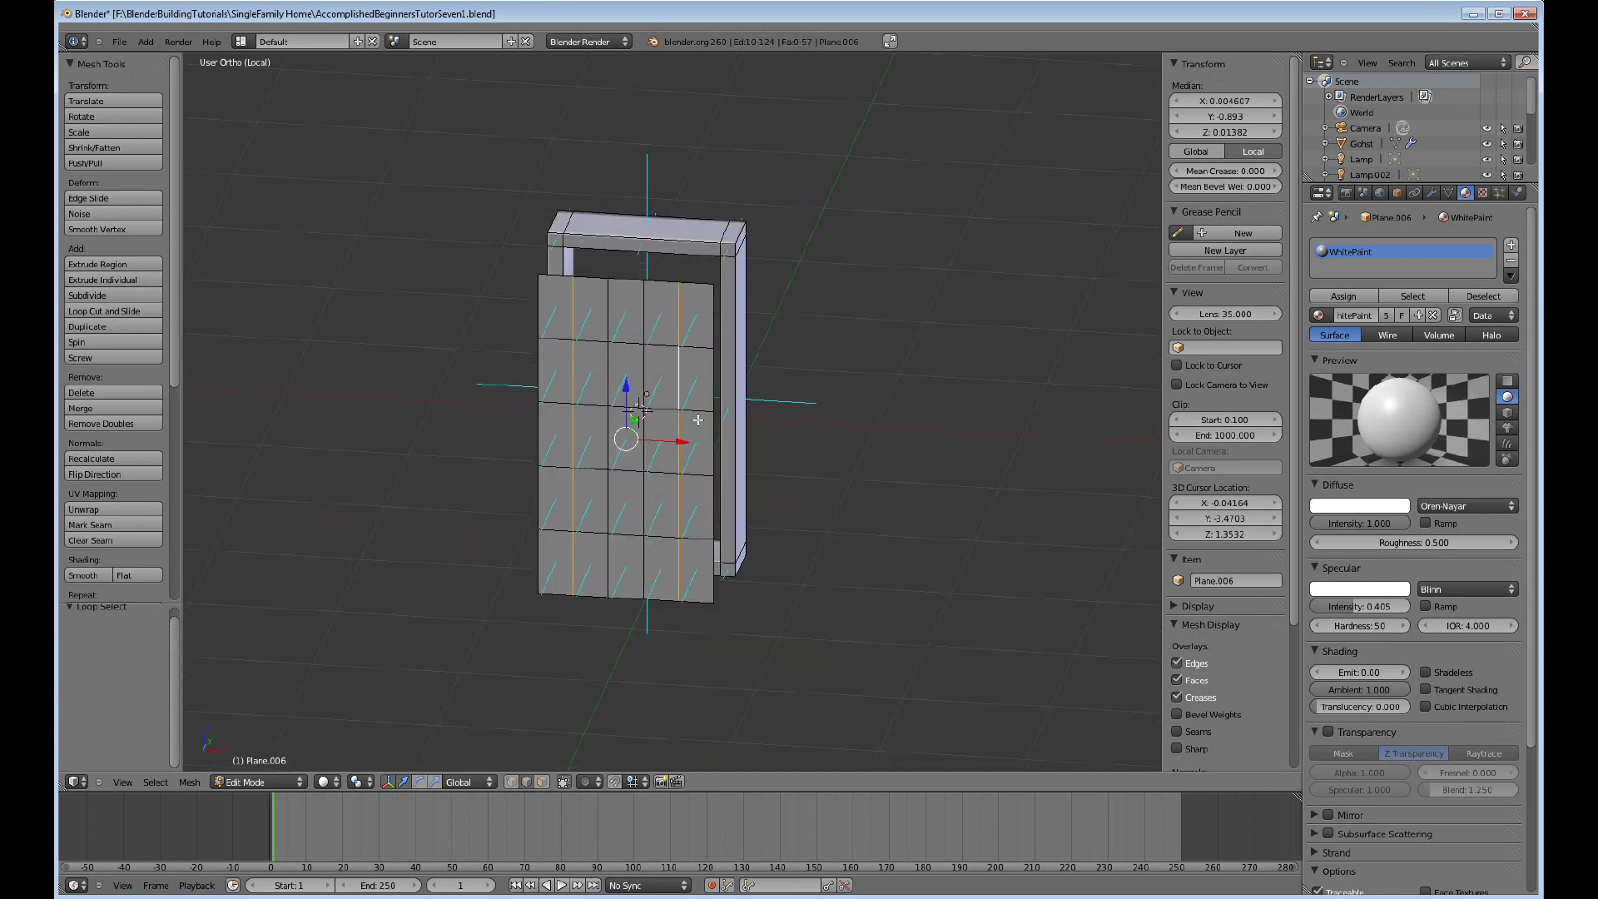
pyautogui.press('s')
pyautogui.press('x')
pyautogui.click(720, 426)
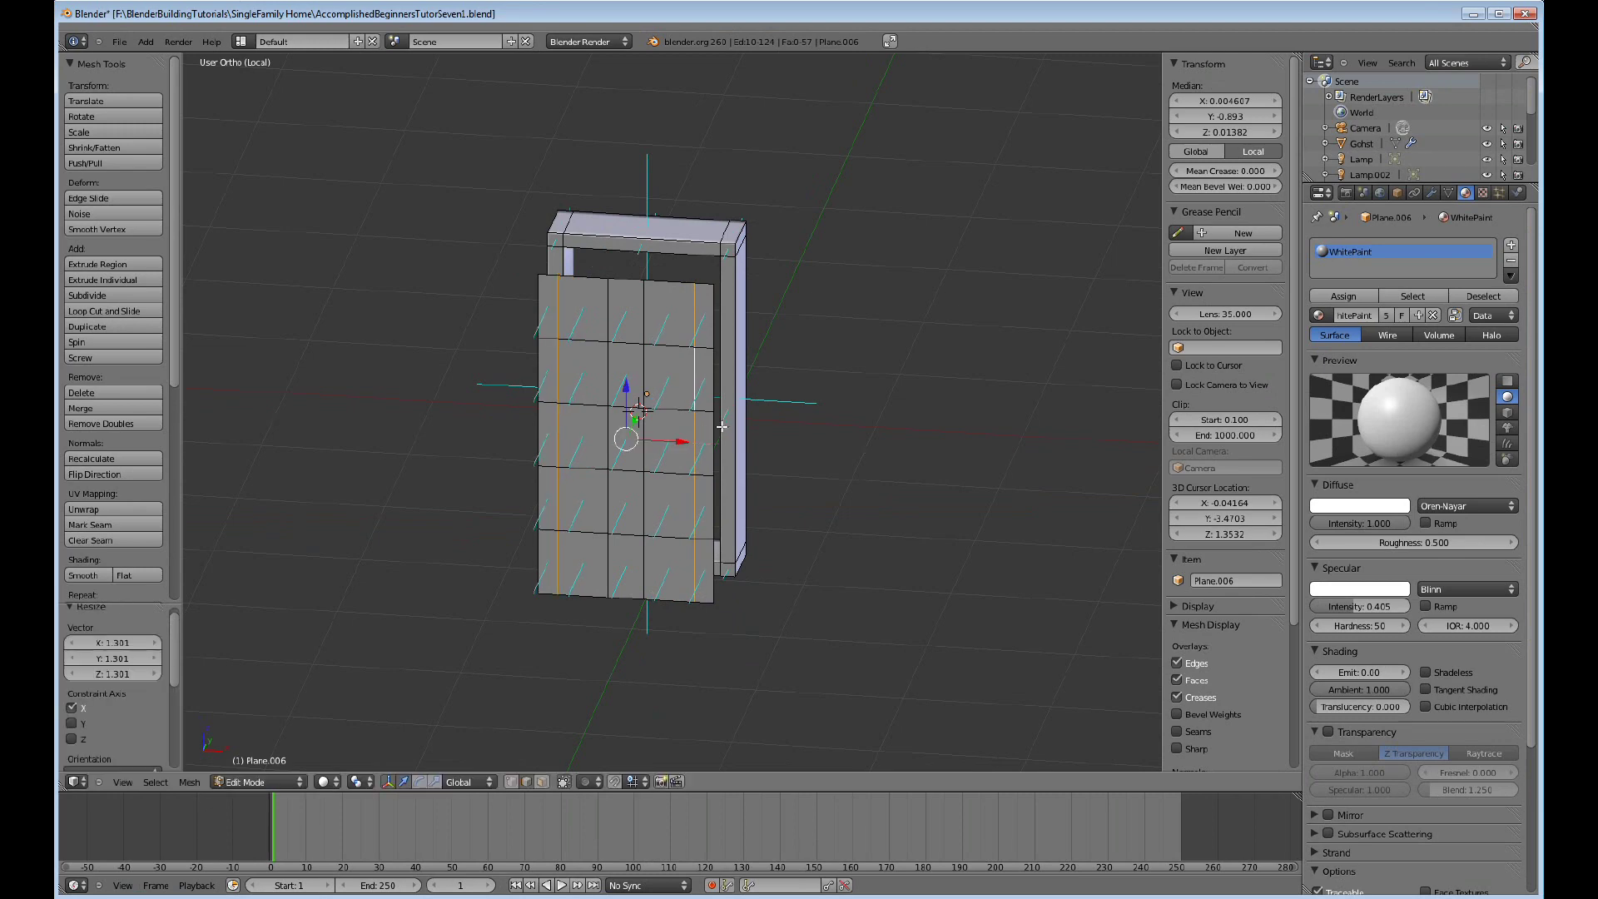
# Select the panel's uppermost and lowest inner horizontal edge loops and scale them apart along Z by about 1.43.
pyautogui.keyDown('alt'); pyautogui.click(662, 343); pyautogui.keyUp('alt')
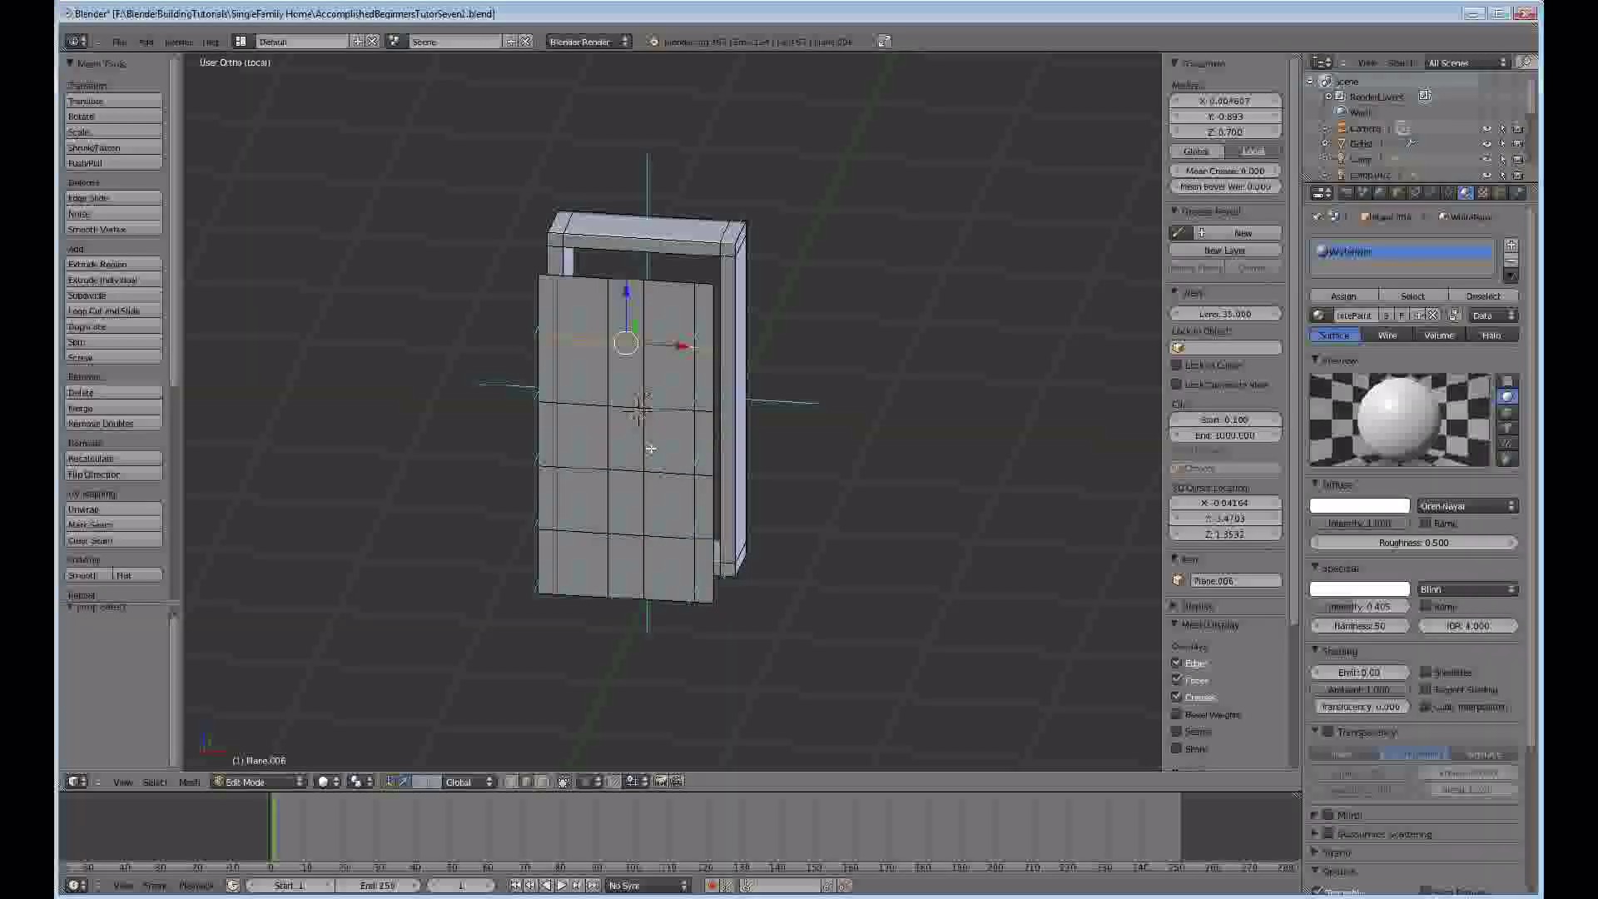
pyautogui.keyDown('alt'); pyautogui.keyDown('shift'); pyautogui.click(679, 538); pyautogui.keyUp('shift'); pyautogui.keyUp('alt')
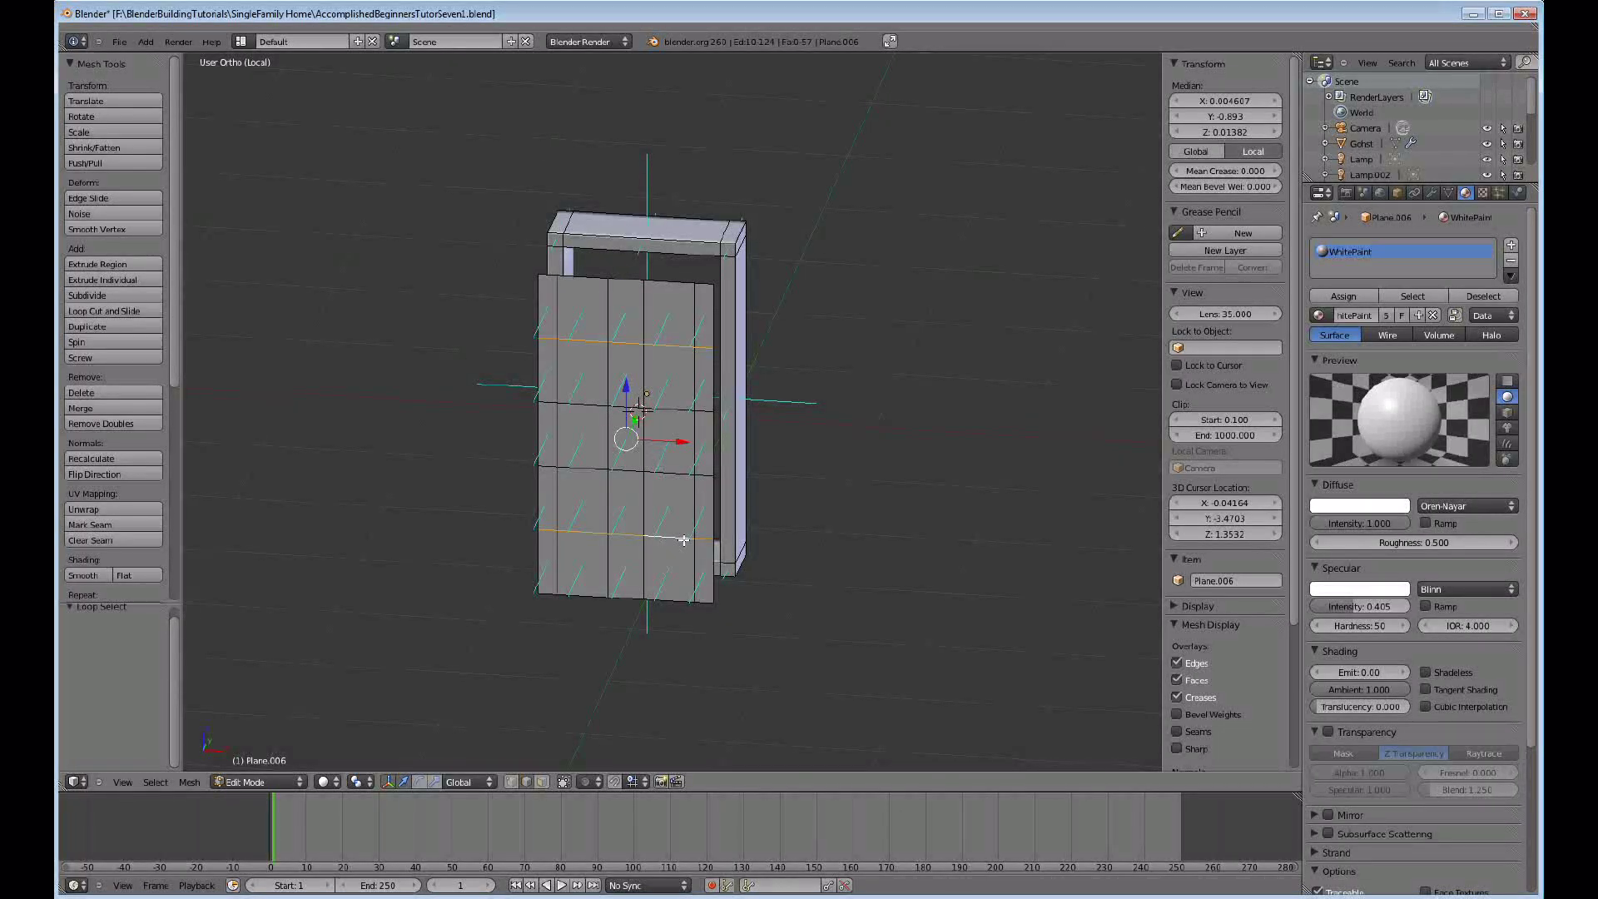
pyautogui.press('s')
pyautogui.press('z')
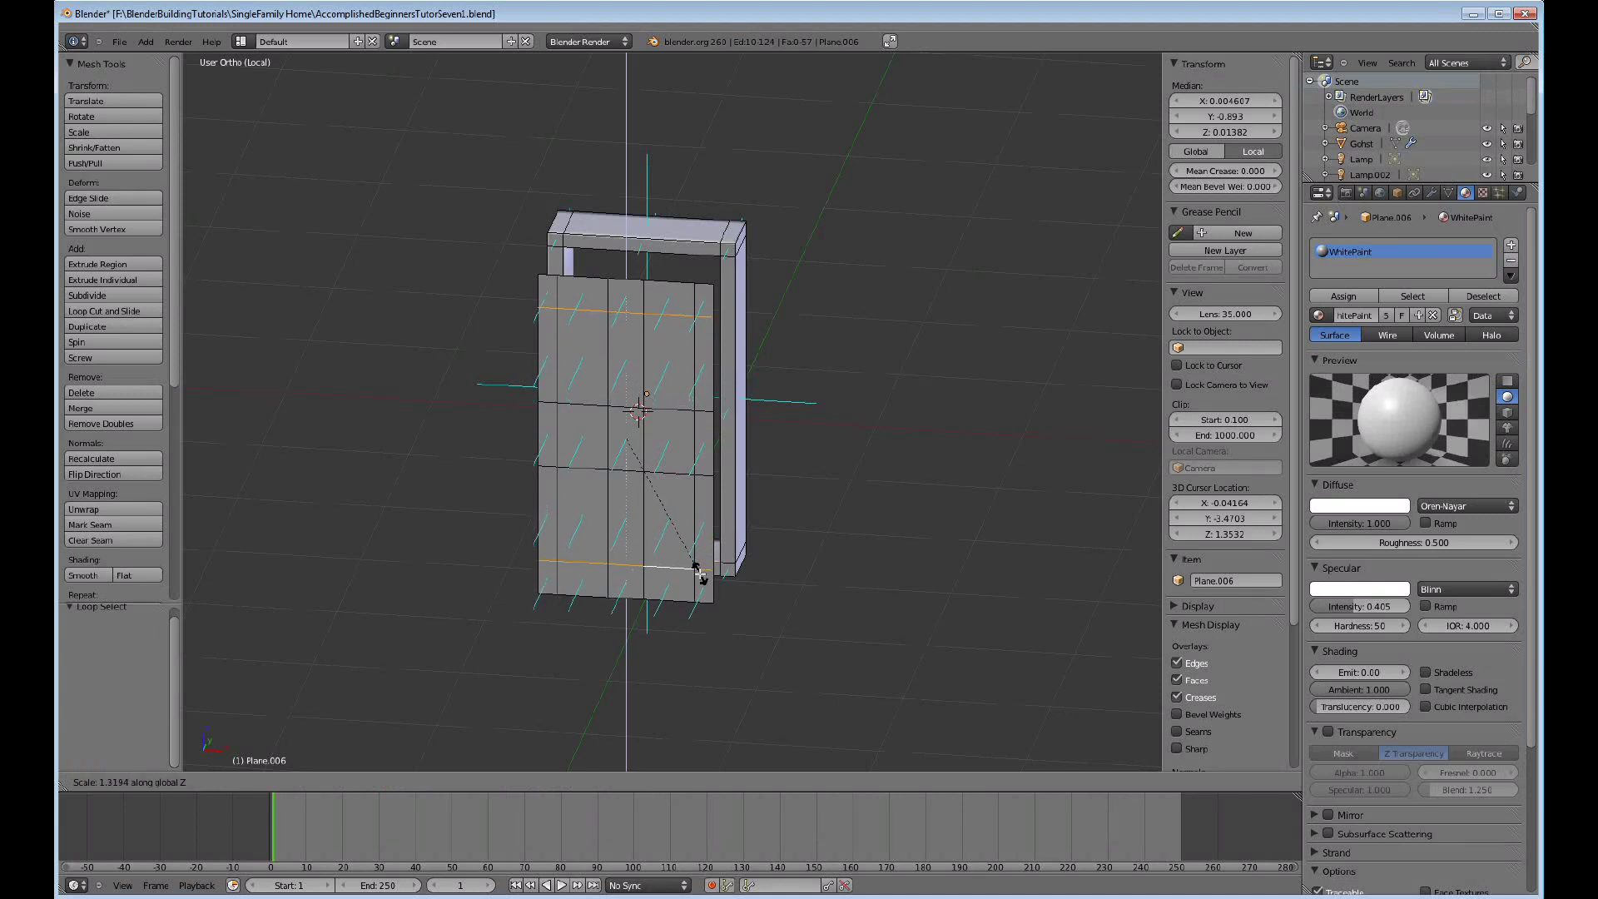
pyautogui.click(696, 578)
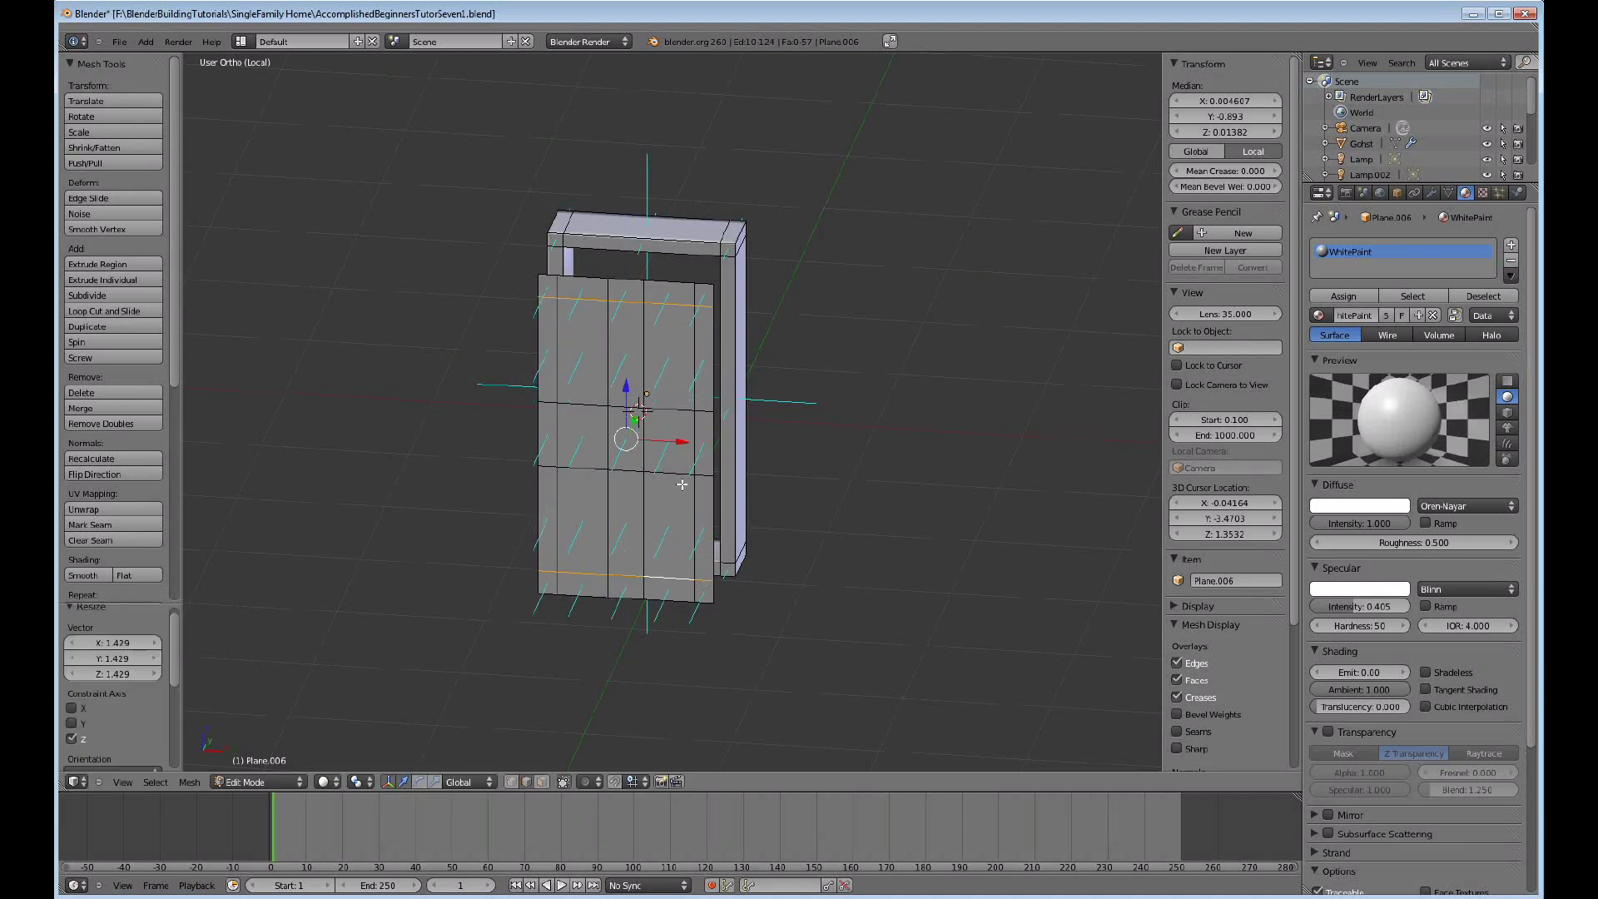
# Select the panel's two middle horizontal edge loops and scale them together along Z by about 0.39.
pyautogui.keyDown('alt'); pyautogui.click(622, 471); pyautogui.keyUp('alt')
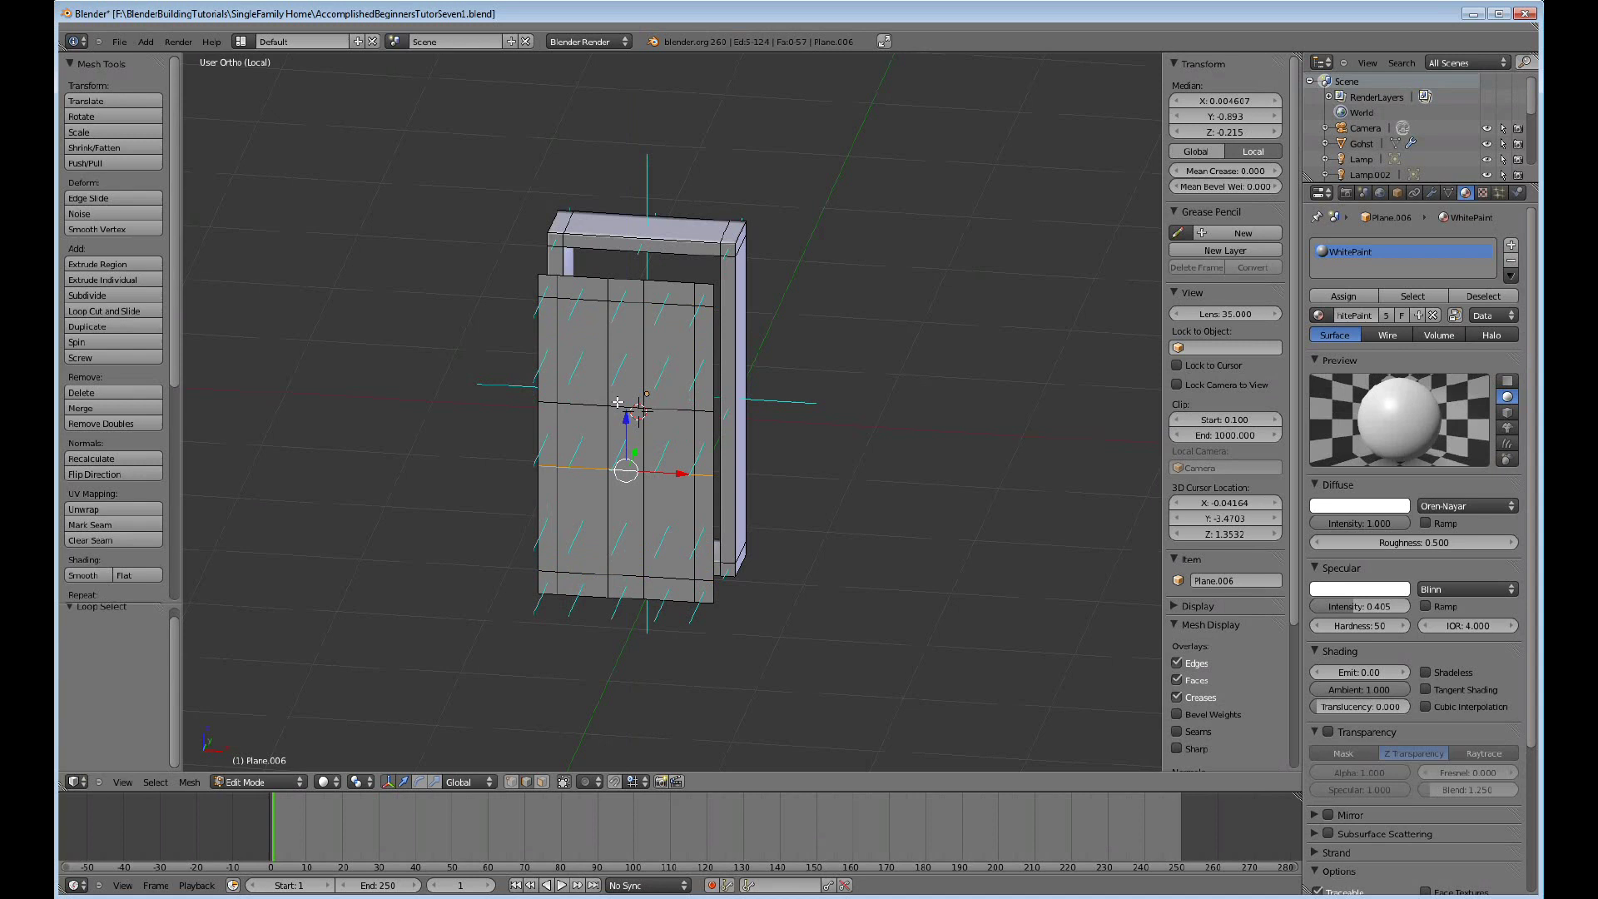
pyautogui.keyDown('alt'); pyautogui.keyDown('shift'); pyautogui.click(591, 406); pyautogui.keyUp('shift'); pyautogui.keyUp('alt')
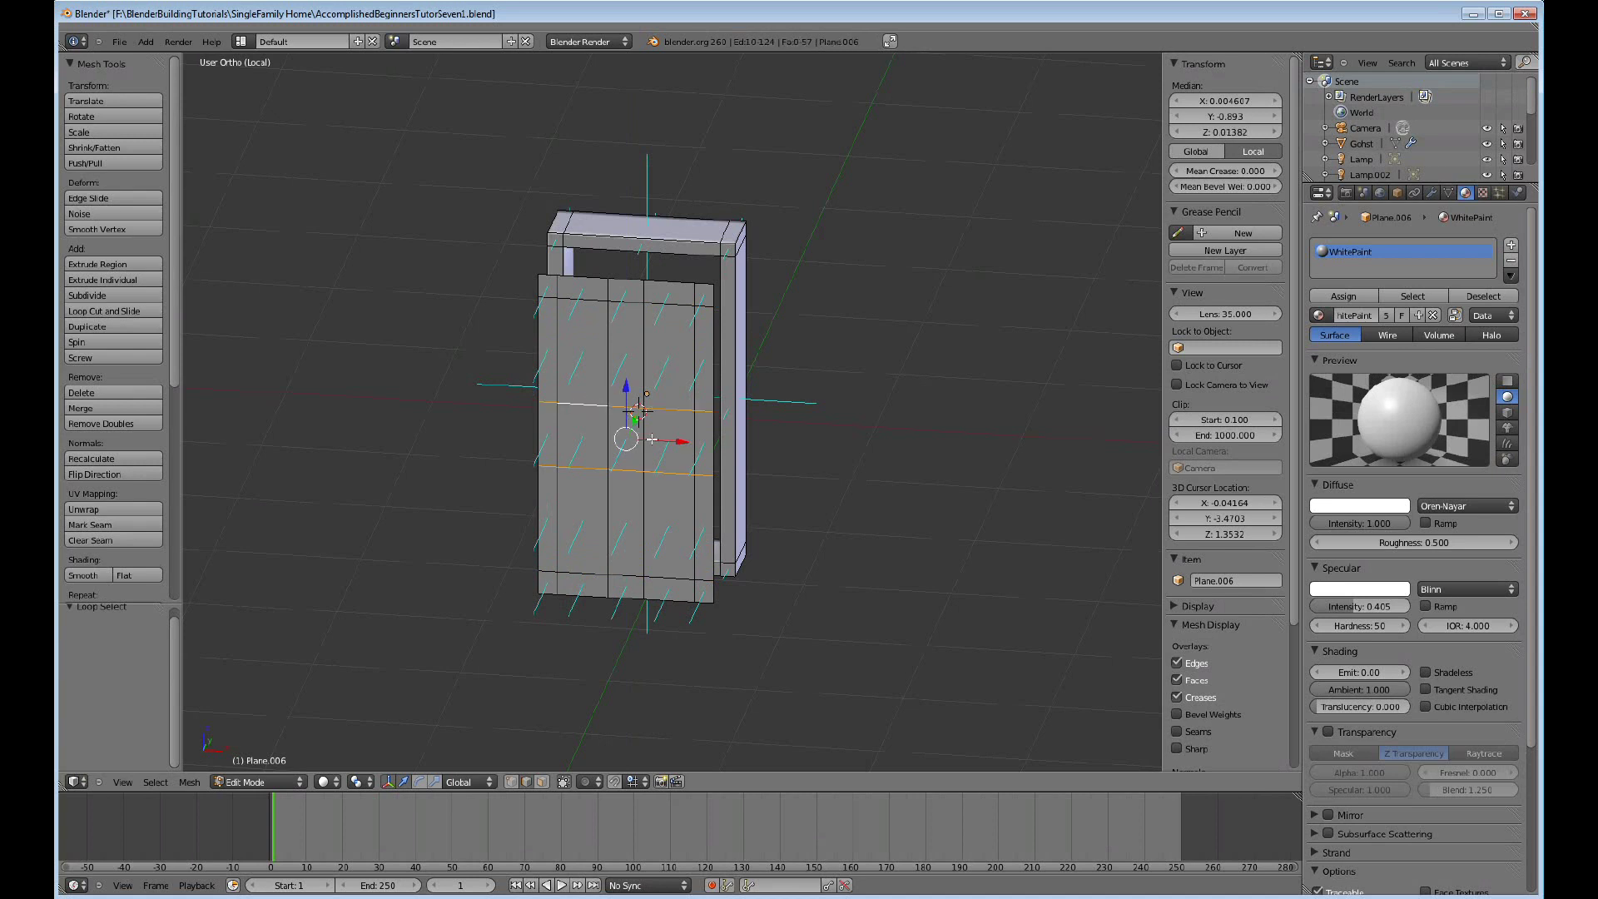
pyautogui.press('s')
pyautogui.press('z')
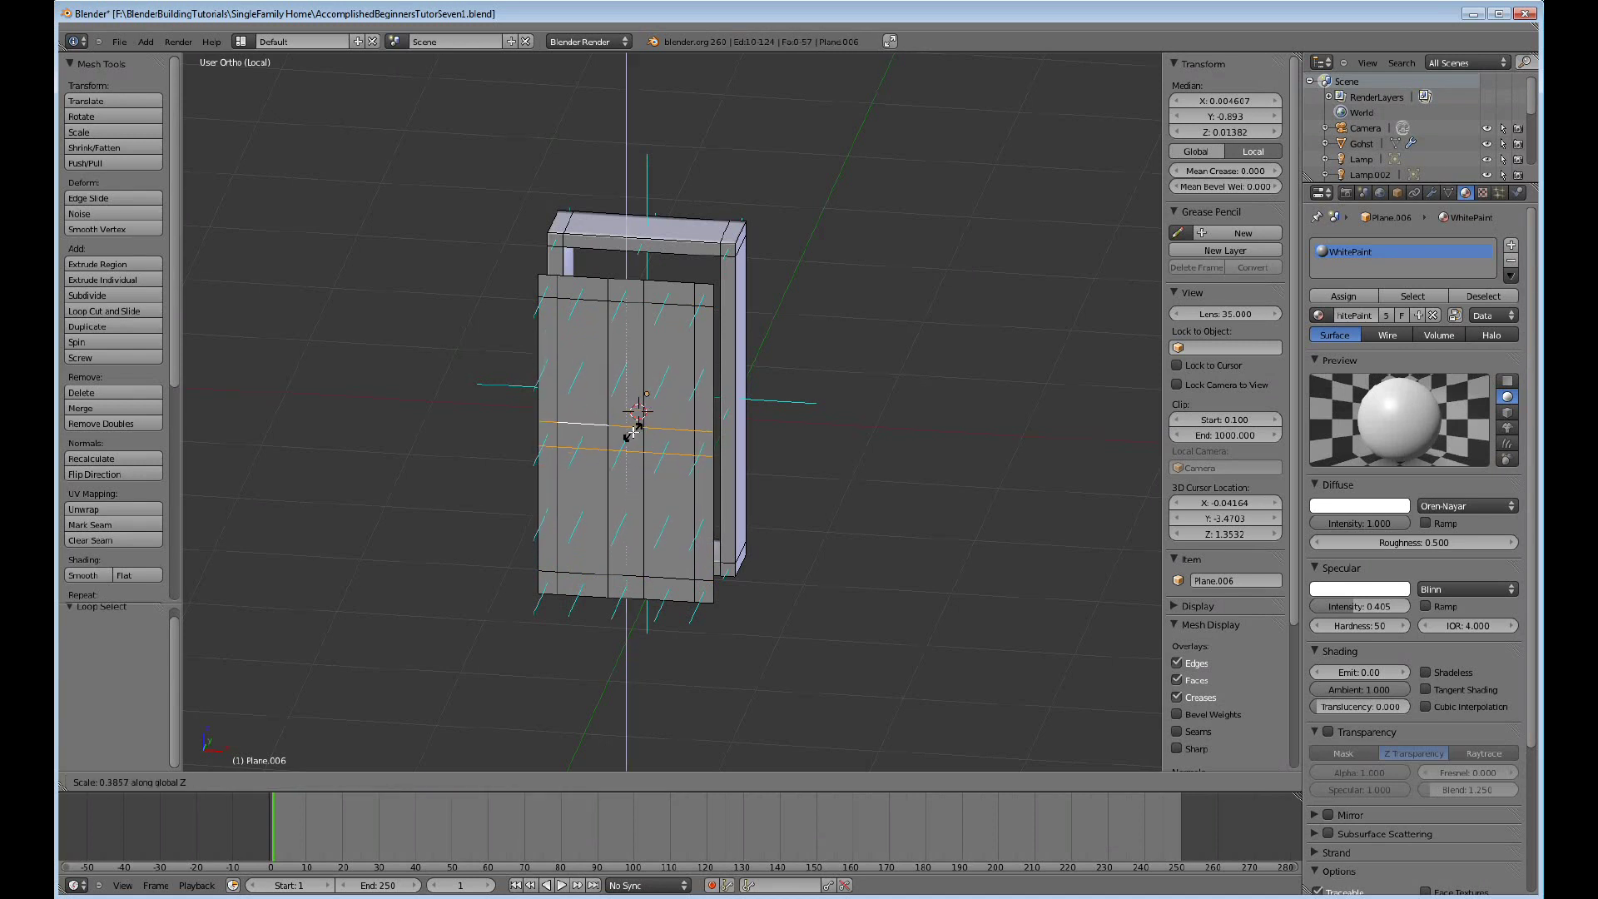
pyautogui.click(631, 430)
# Select the panel's two inner vertical edge loops and scale them apart along X by about 2.77.
pyautogui.keyDown('alt'); pyautogui.click(644, 375); pyautogui.keyUp('alt')
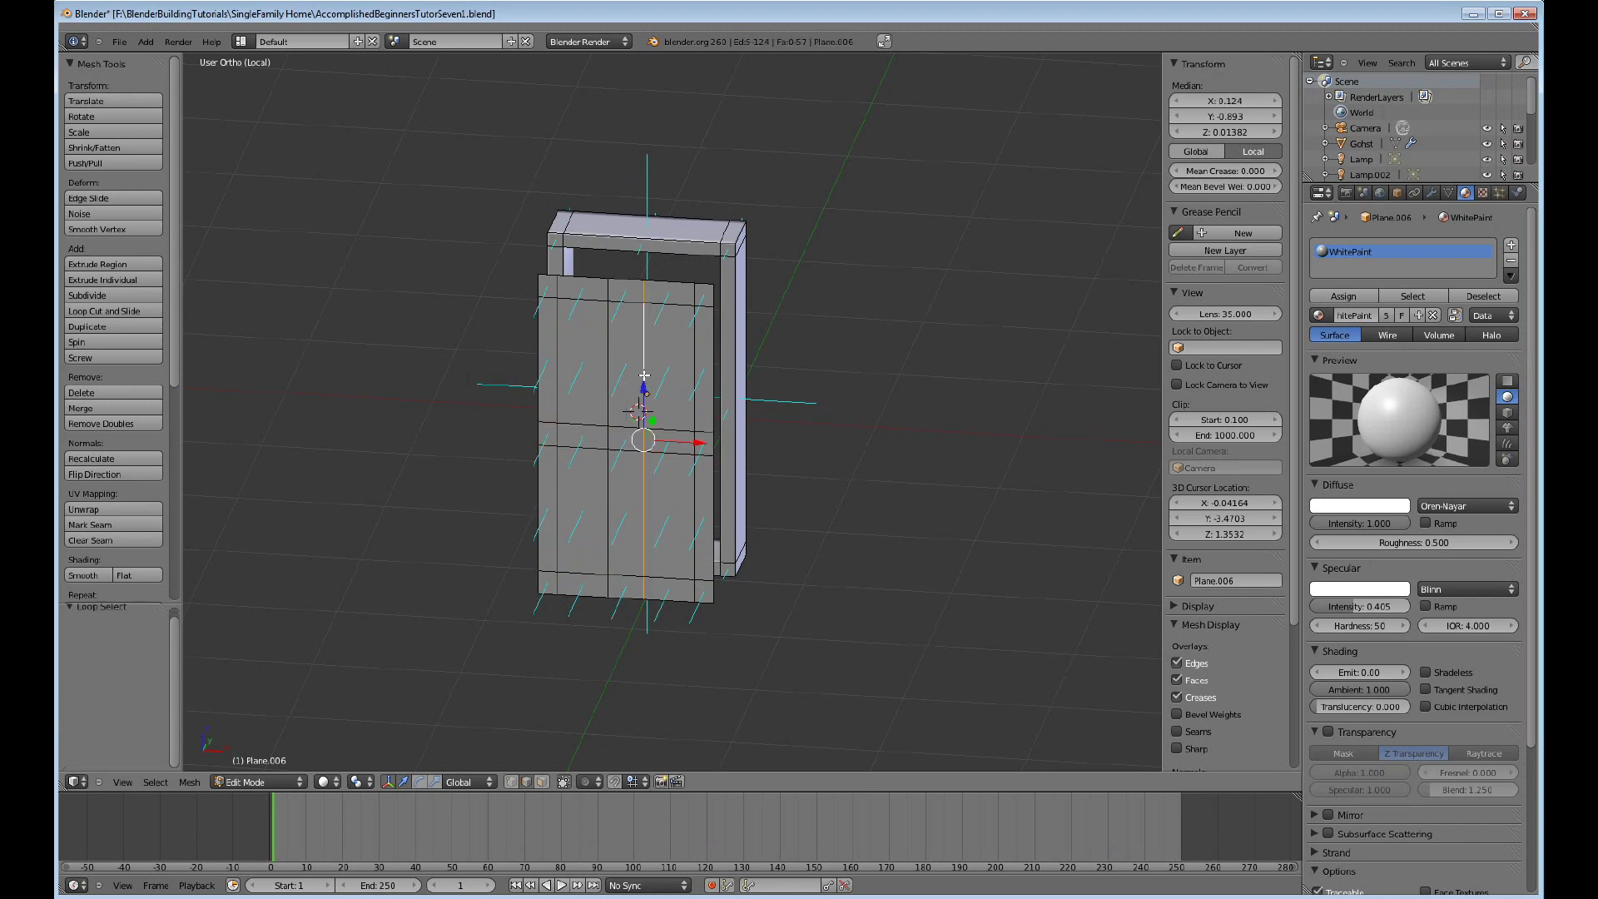
pyautogui.keyDown('alt'); pyautogui.keyDown('shift'); pyautogui.click(608, 385); pyautogui.keyUp('shift'); pyautogui.keyUp('alt')
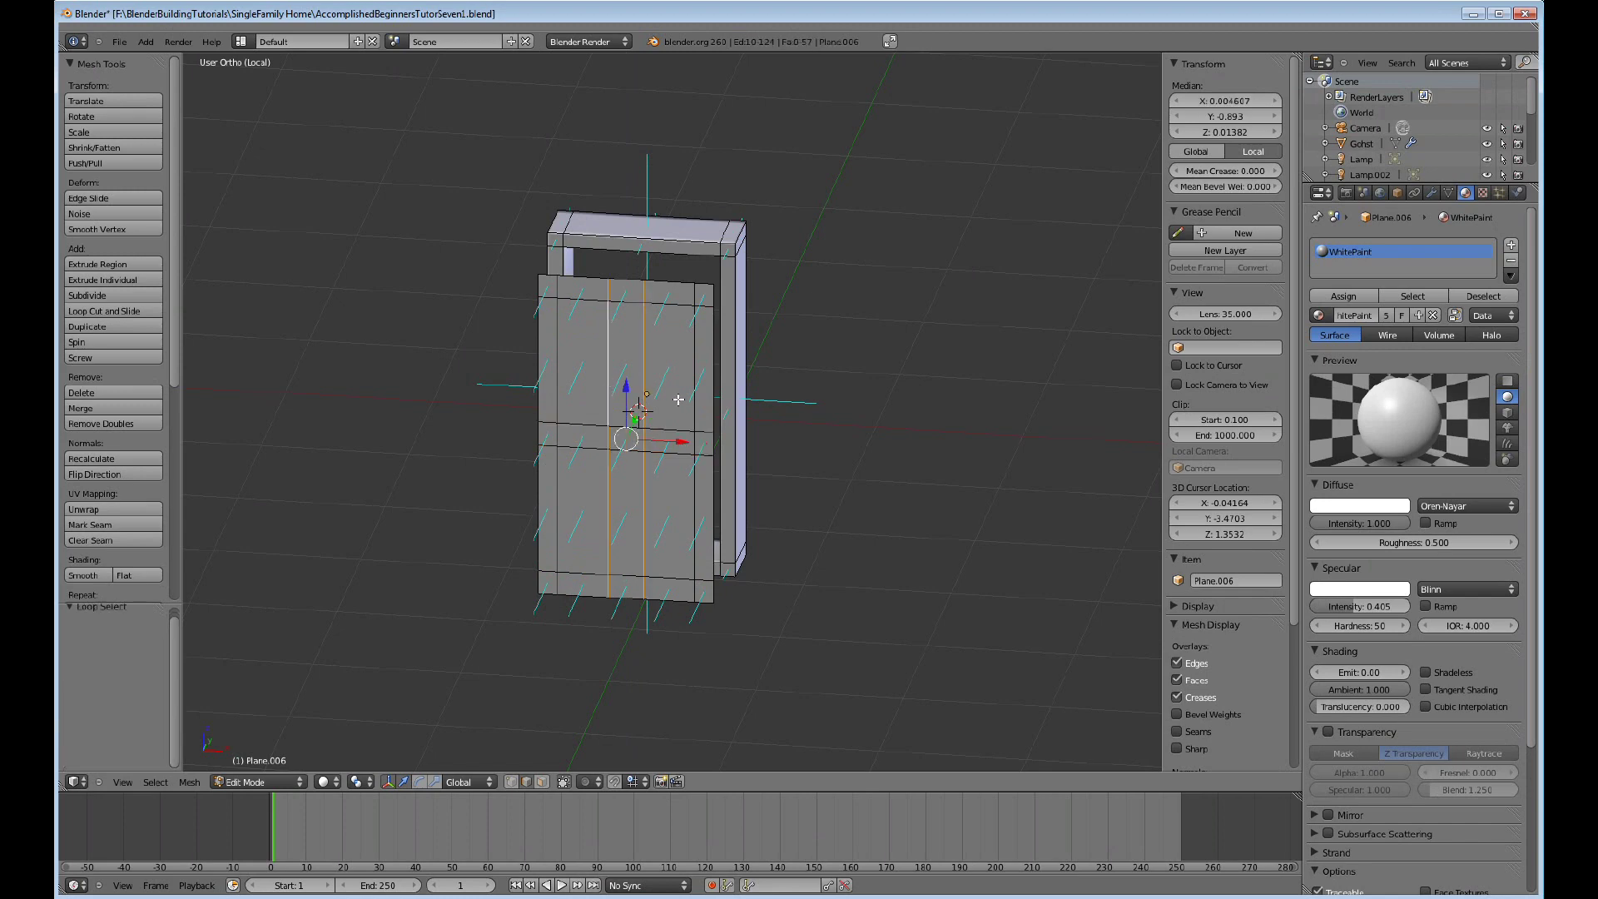
pyautogui.press('s')
pyautogui.click(683, 402)
pyautogui.hotkey('ctrl', 'z')
pyautogui.press('s')
pyautogui.press('x')
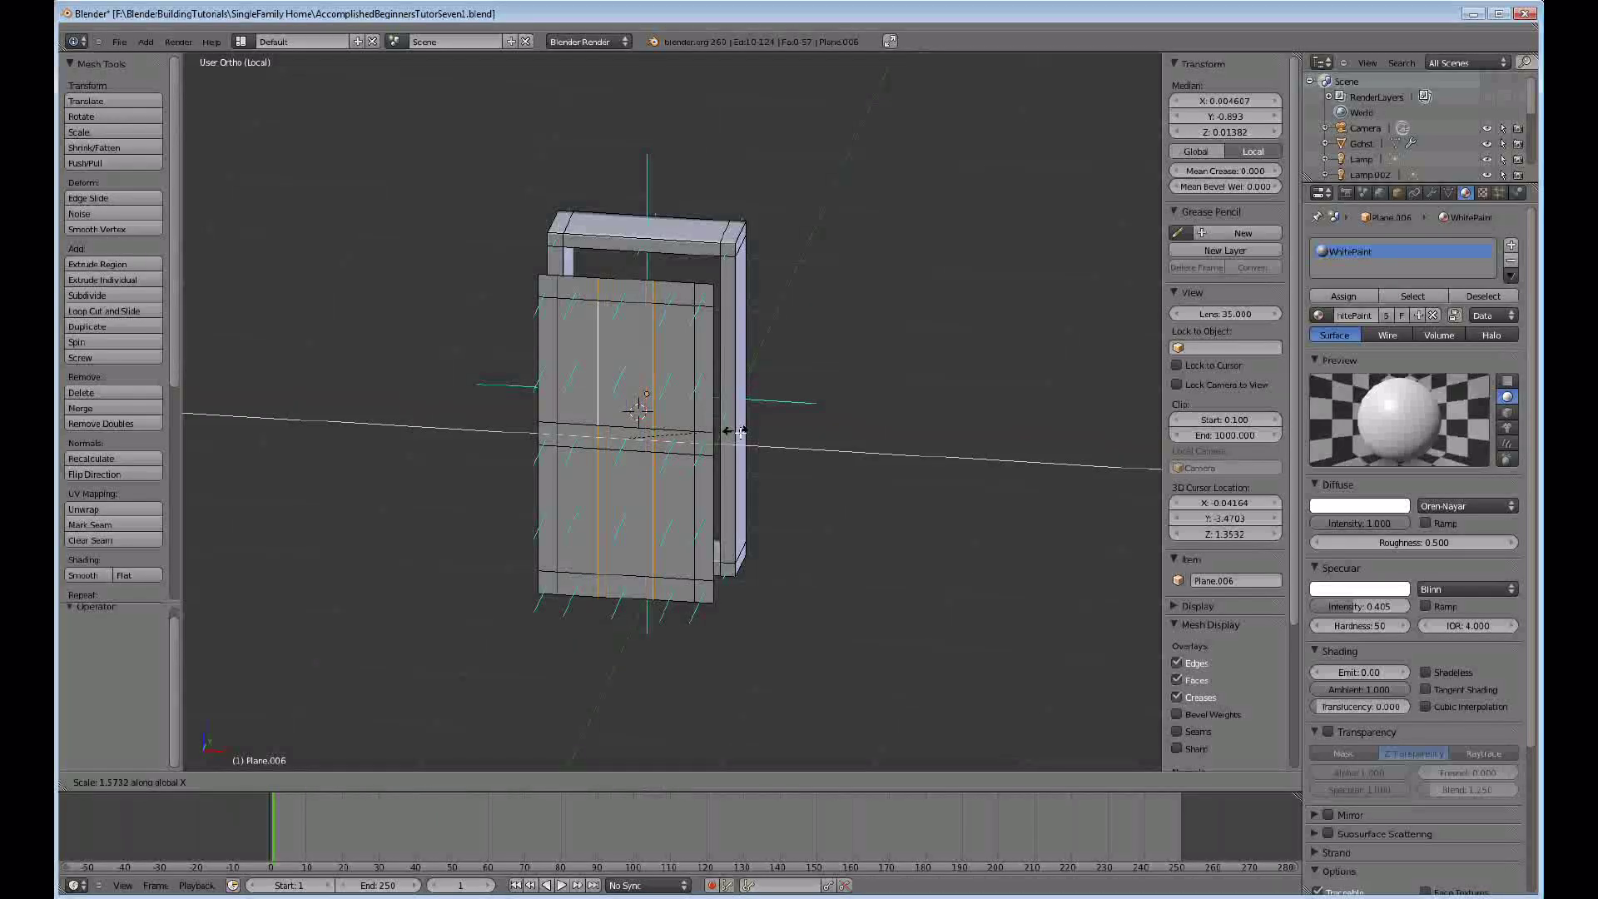
pyautogui.click(816, 446)
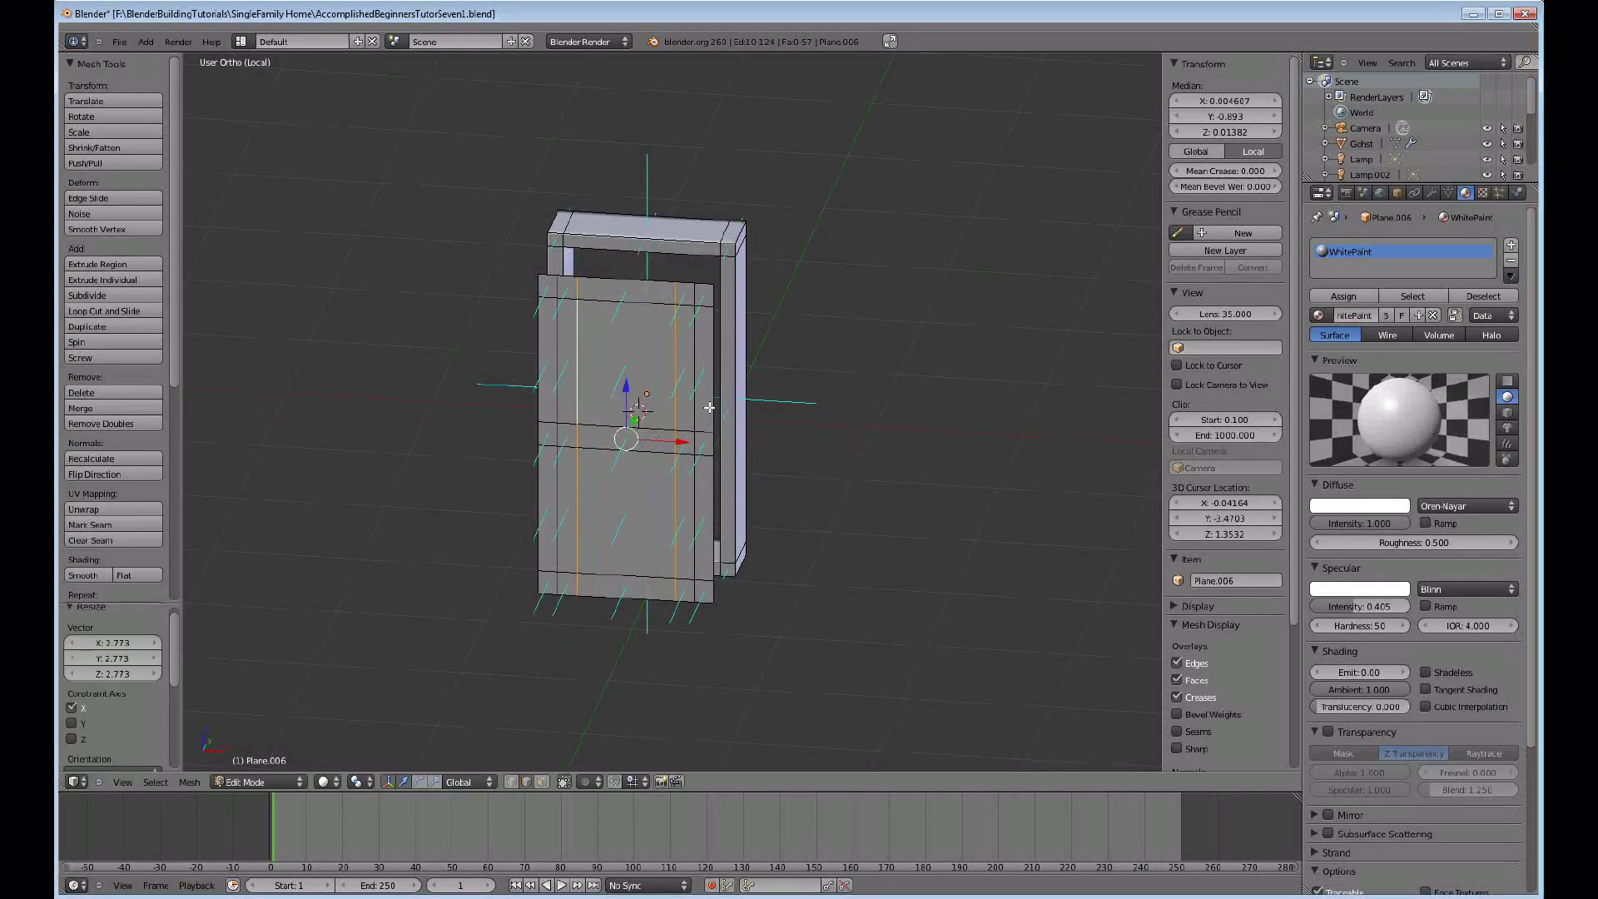
pyautogui.hotkey('ctrl', 'r')
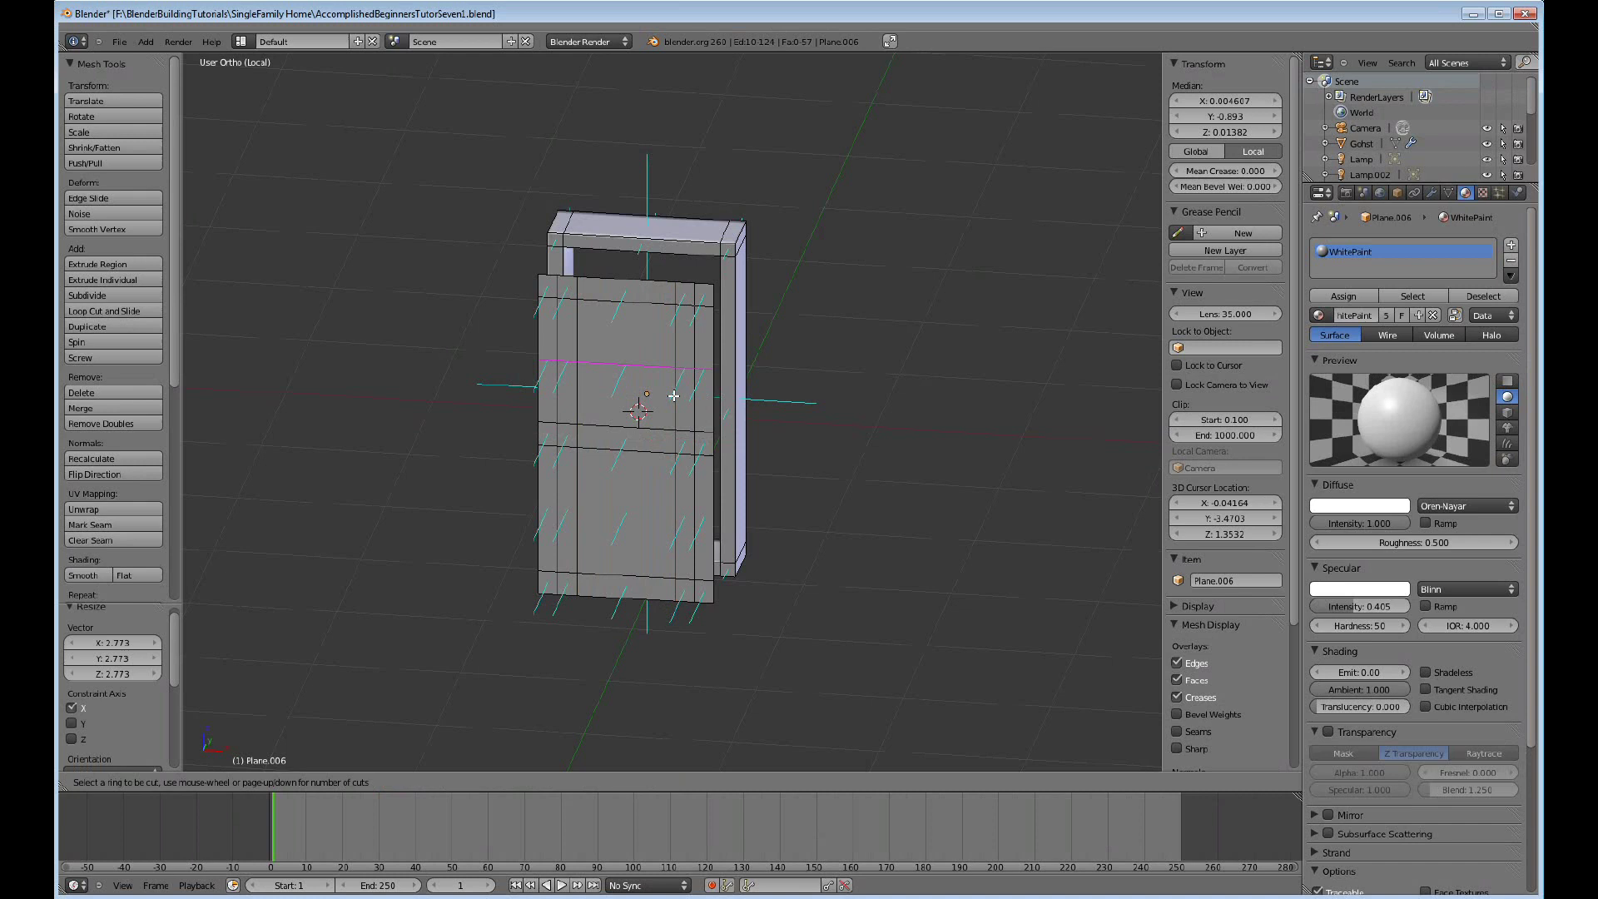
pyautogui.click(673, 396)
pyautogui.rightClick(673, 396)
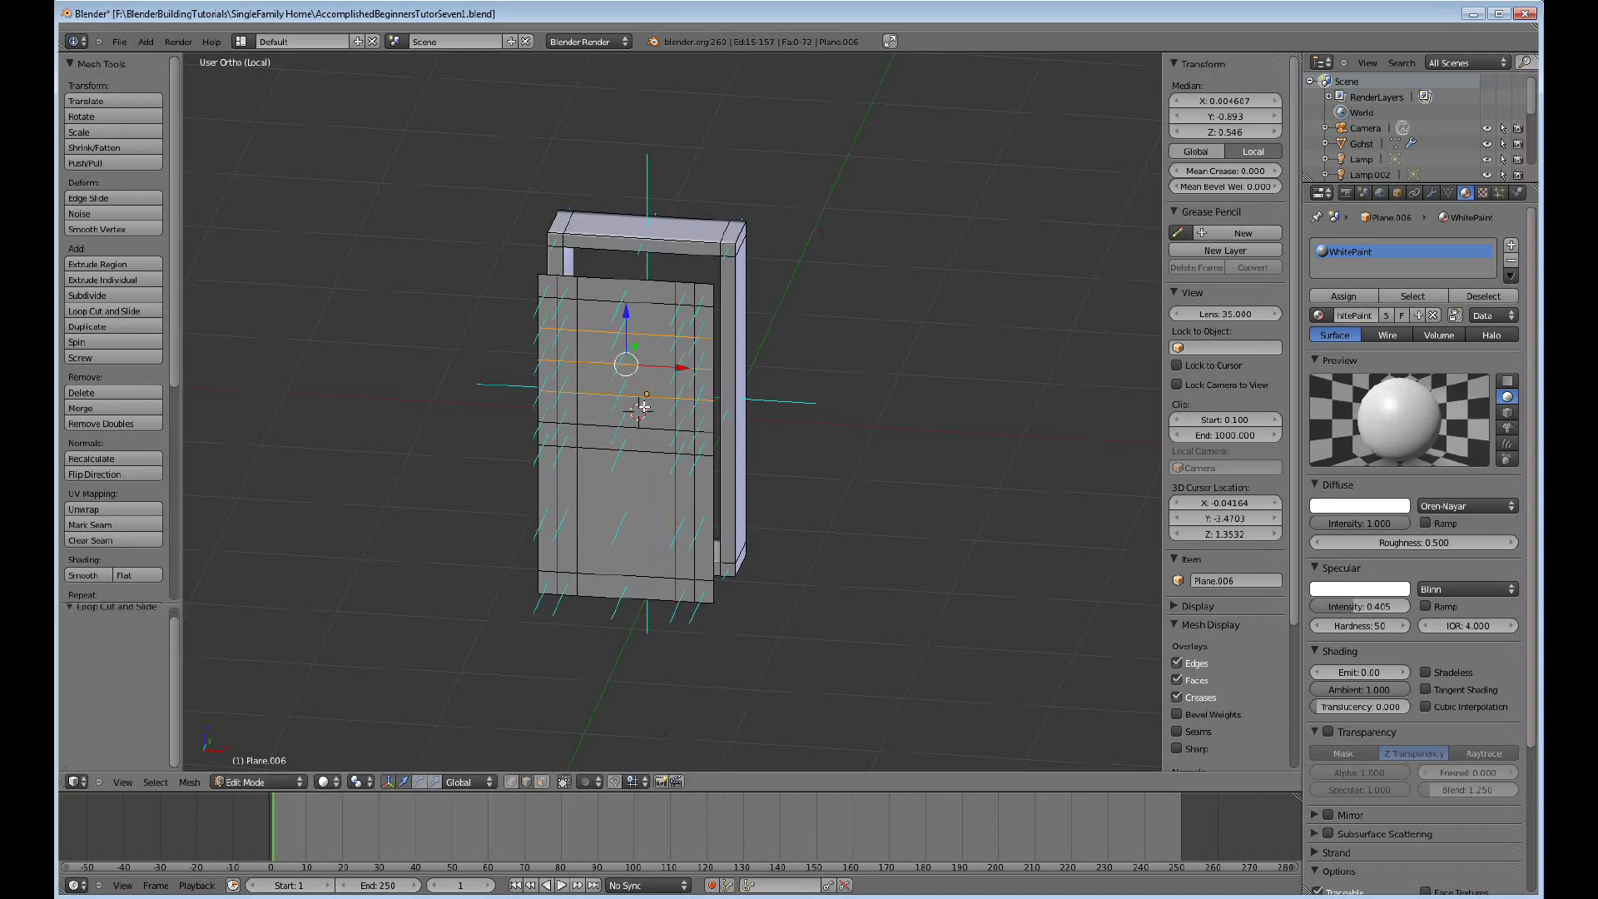
pyautogui.hotkey('ctrl', 'z')
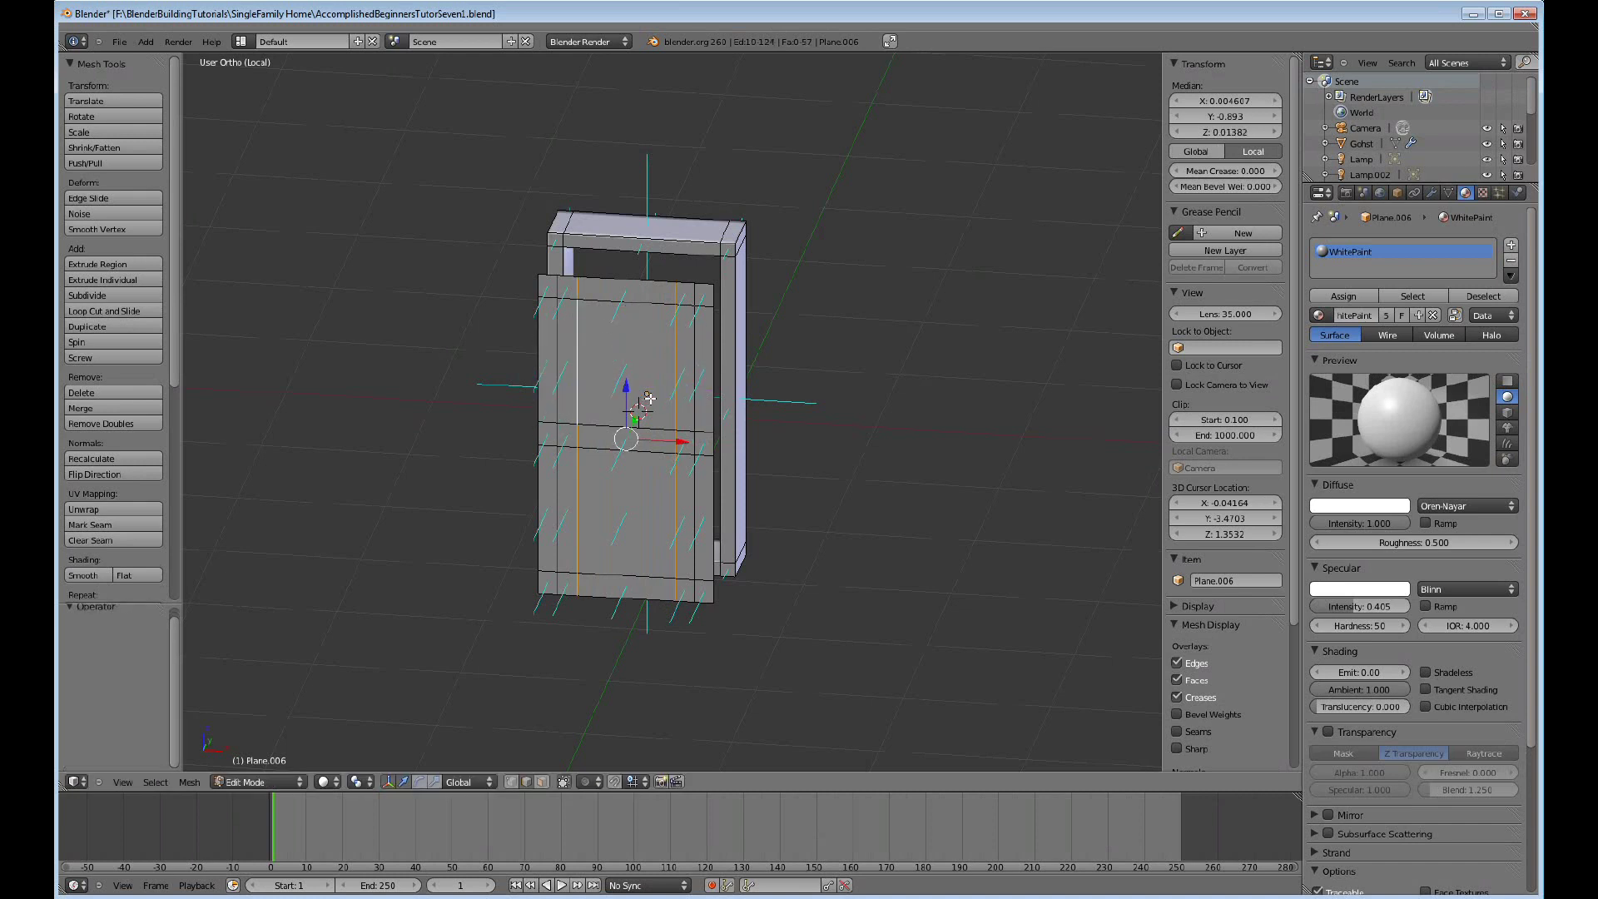
# Add two centred horizontal loop cuts across the upper large section of the panel and two across the lower one.
pyautogui.hotkey('ctrl', 'r')
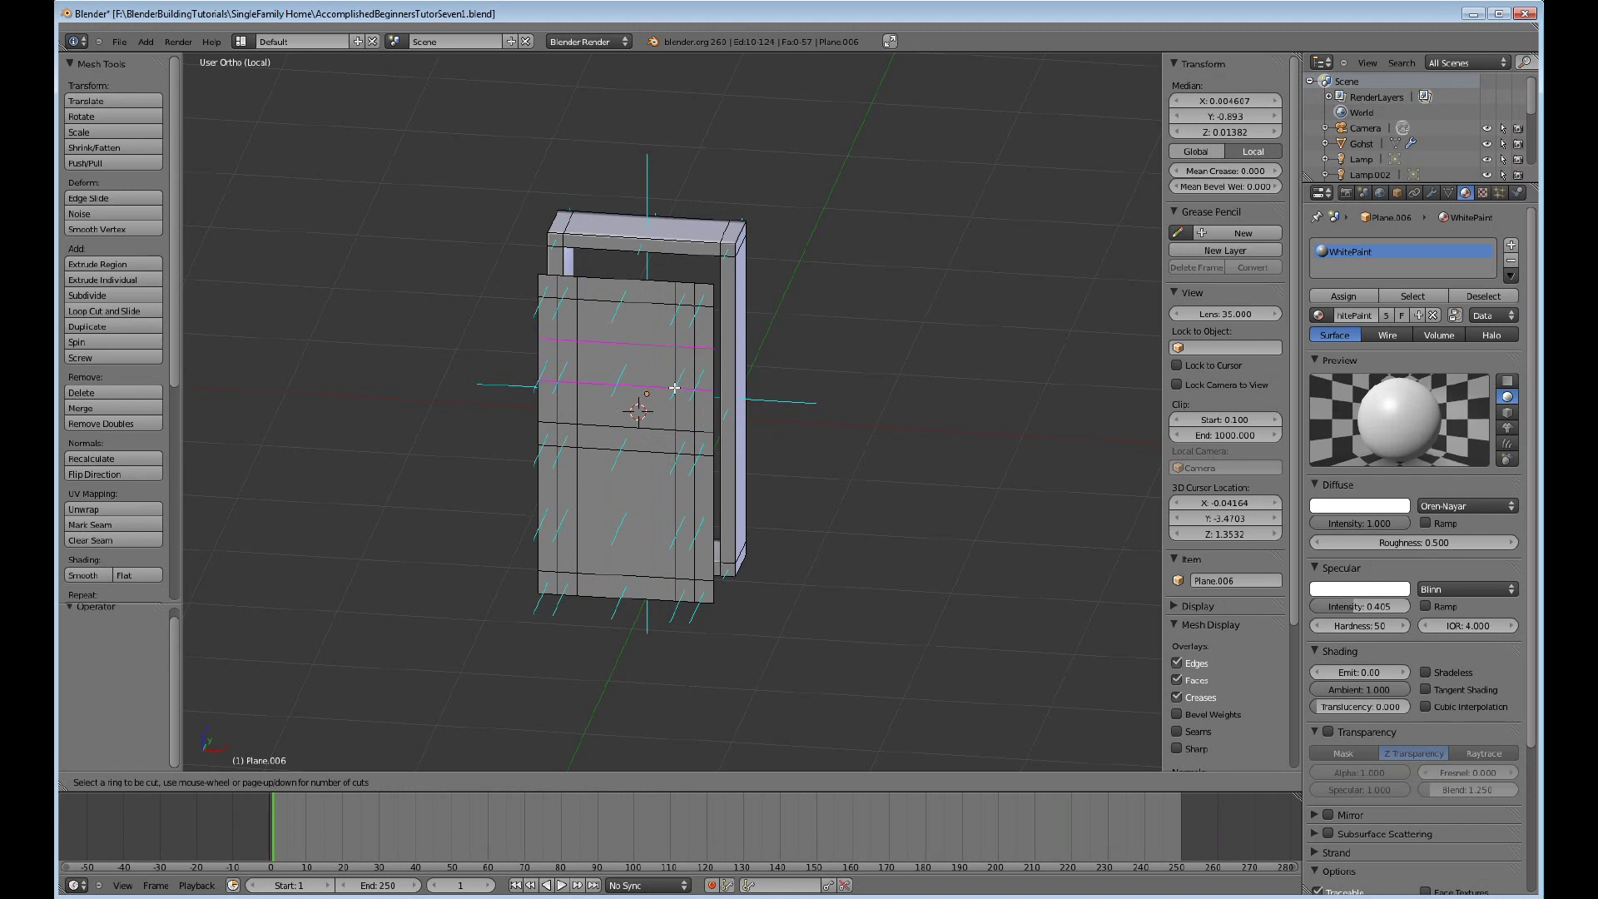
pyautogui.click(674, 387)
pyautogui.rightClick(674, 388)
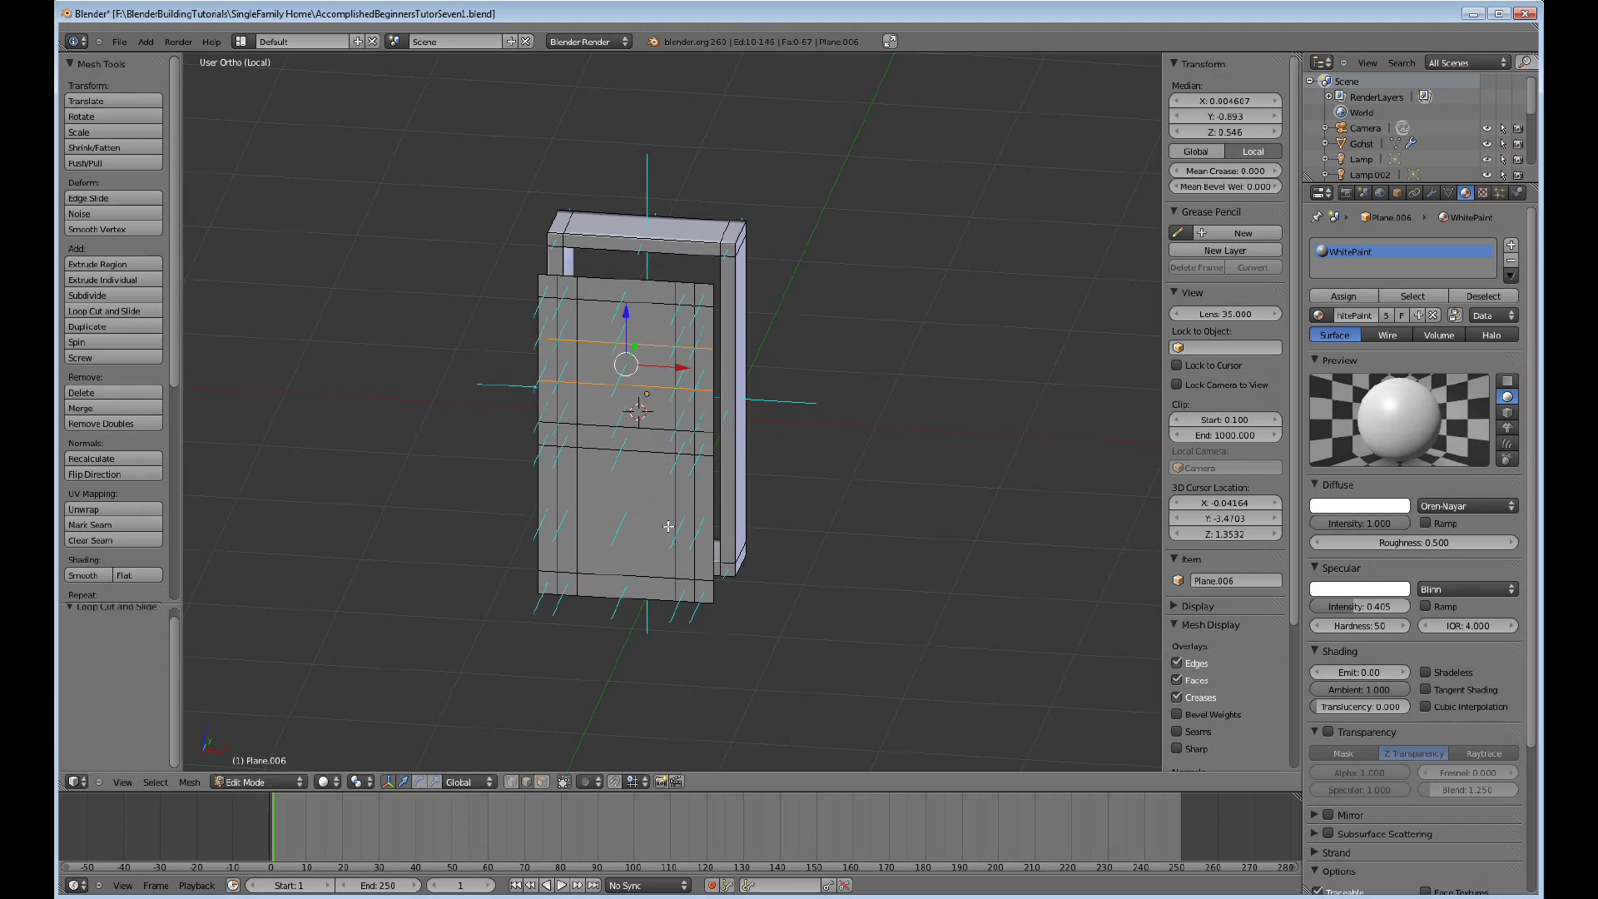
pyautogui.hotkey('ctrl', 'r')
pyautogui.rightClick(669, 525)
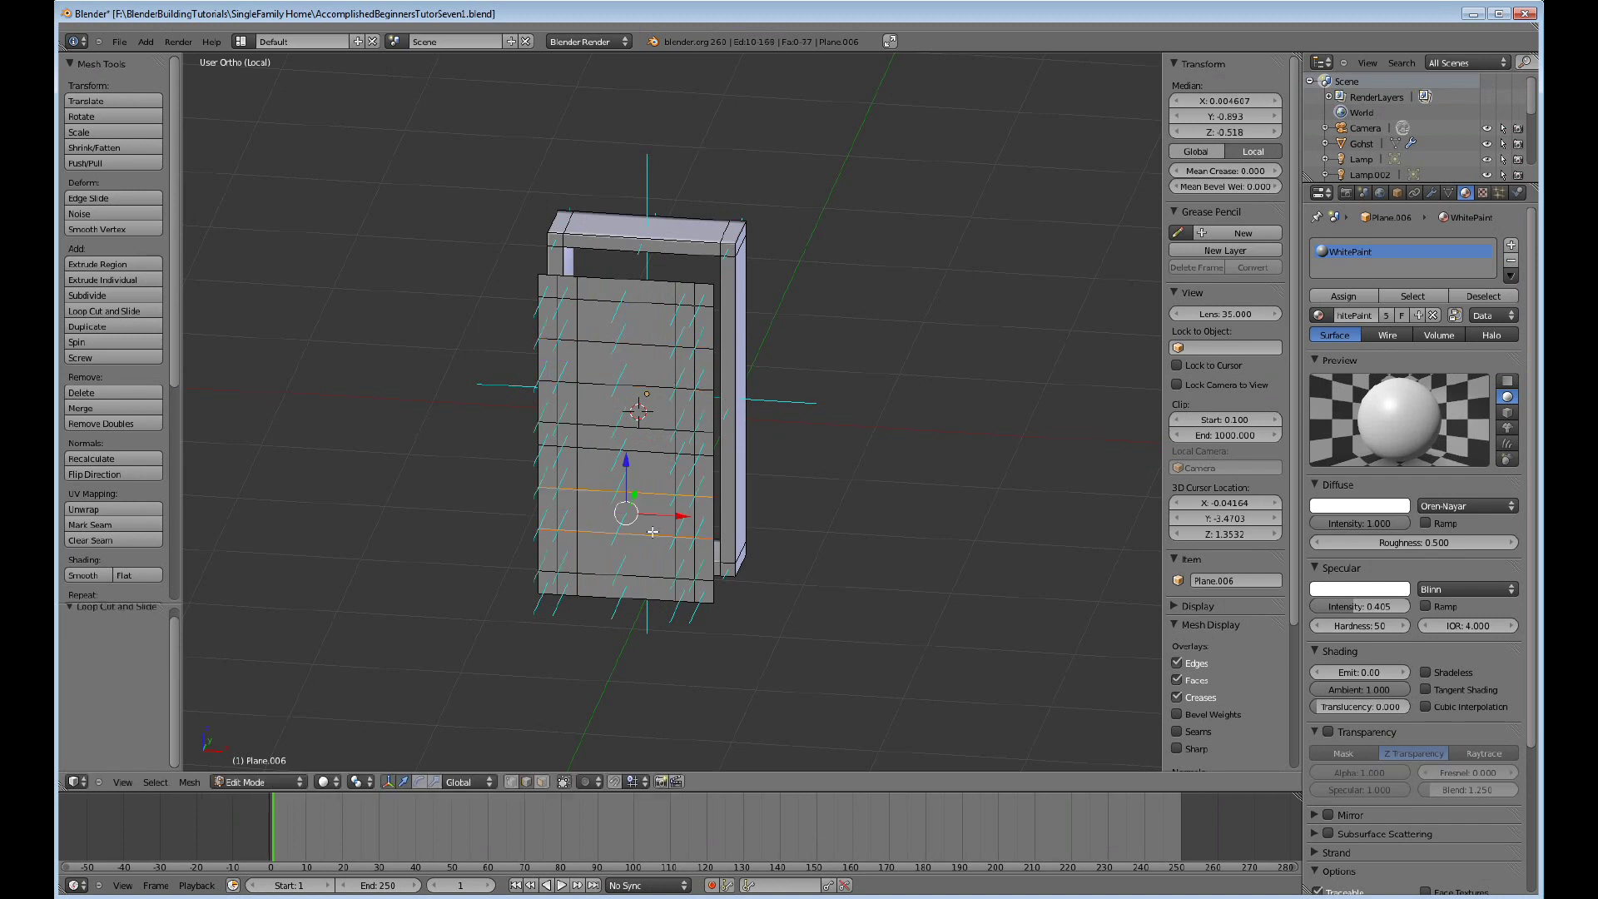
# Spread the lower section's two new edge loops along Z, moving the lower loop down about 0.15 and raising the upper loop.
pyautogui.keyDown('alt'); pyautogui.rightClick(636, 531); pyautogui.keyUp('alt')
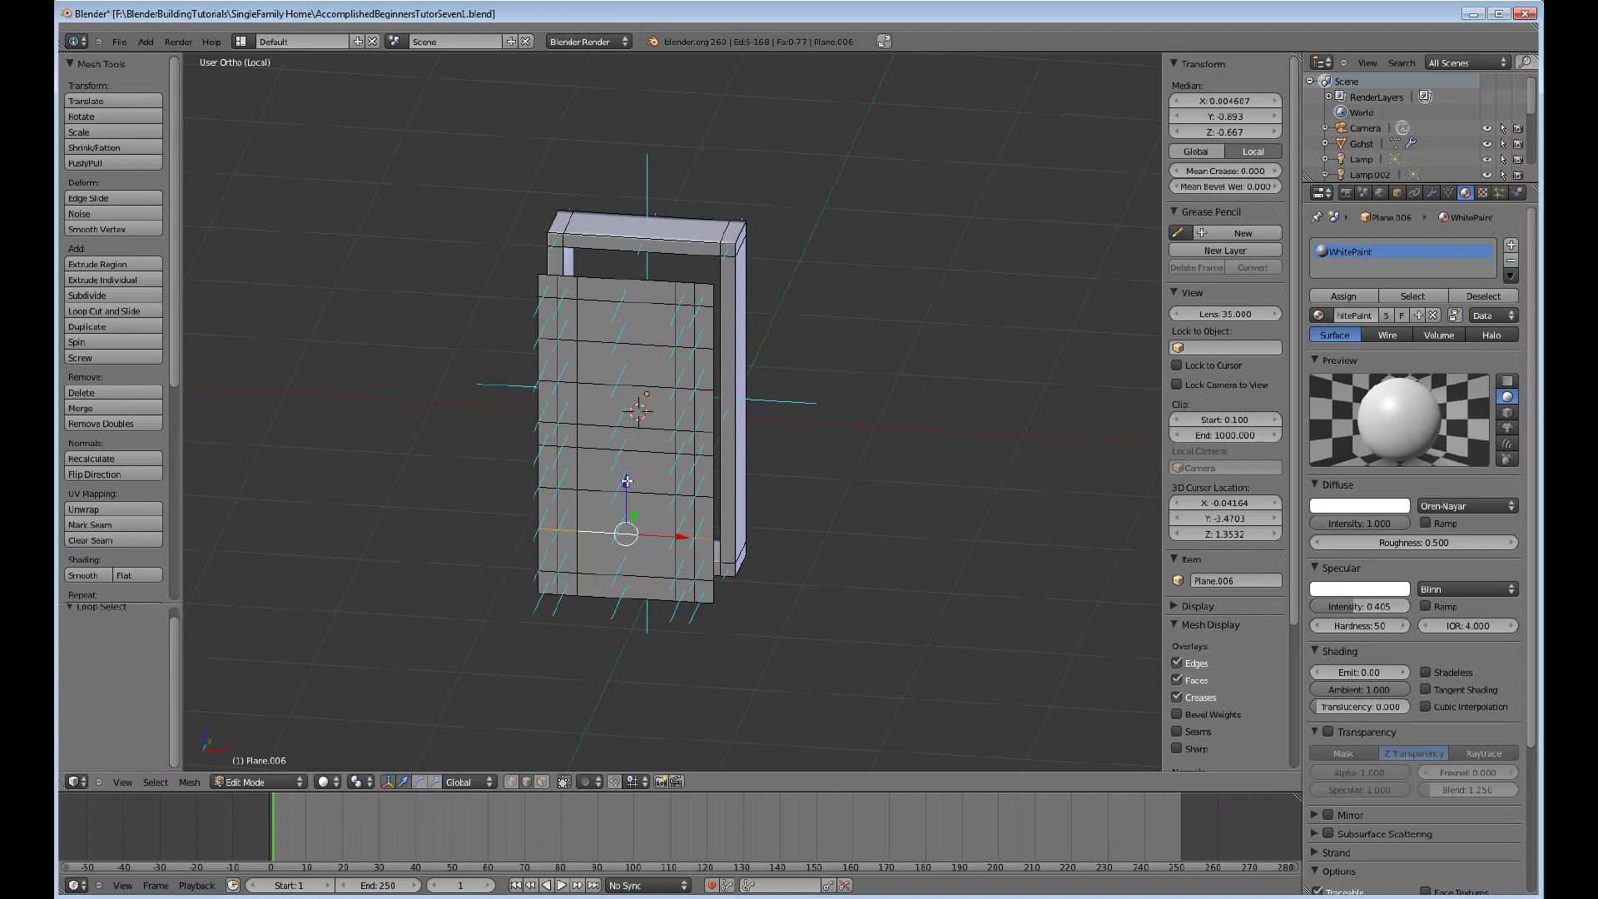
pyautogui.moveTo(626, 481); pyautogui.dragTo(626, 498)
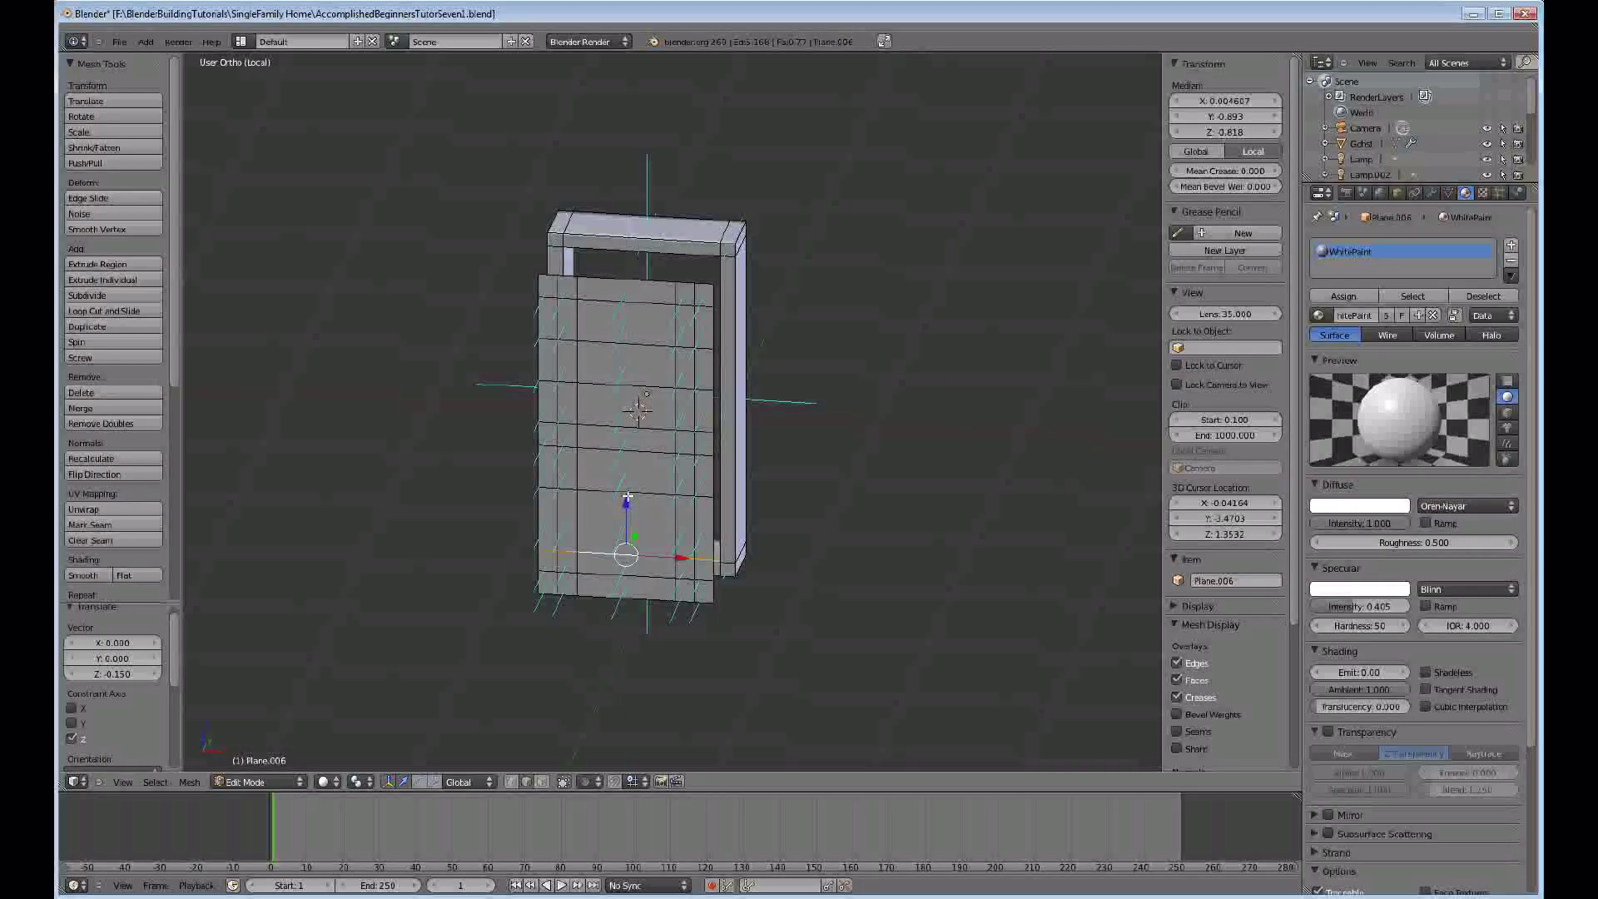
pyautogui.keyDown('alt'); pyautogui.keyDown('shift'); pyautogui.rightClick(628, 472); pyautogui.keyUp('shift'); pyautogui.keyUp('alt')
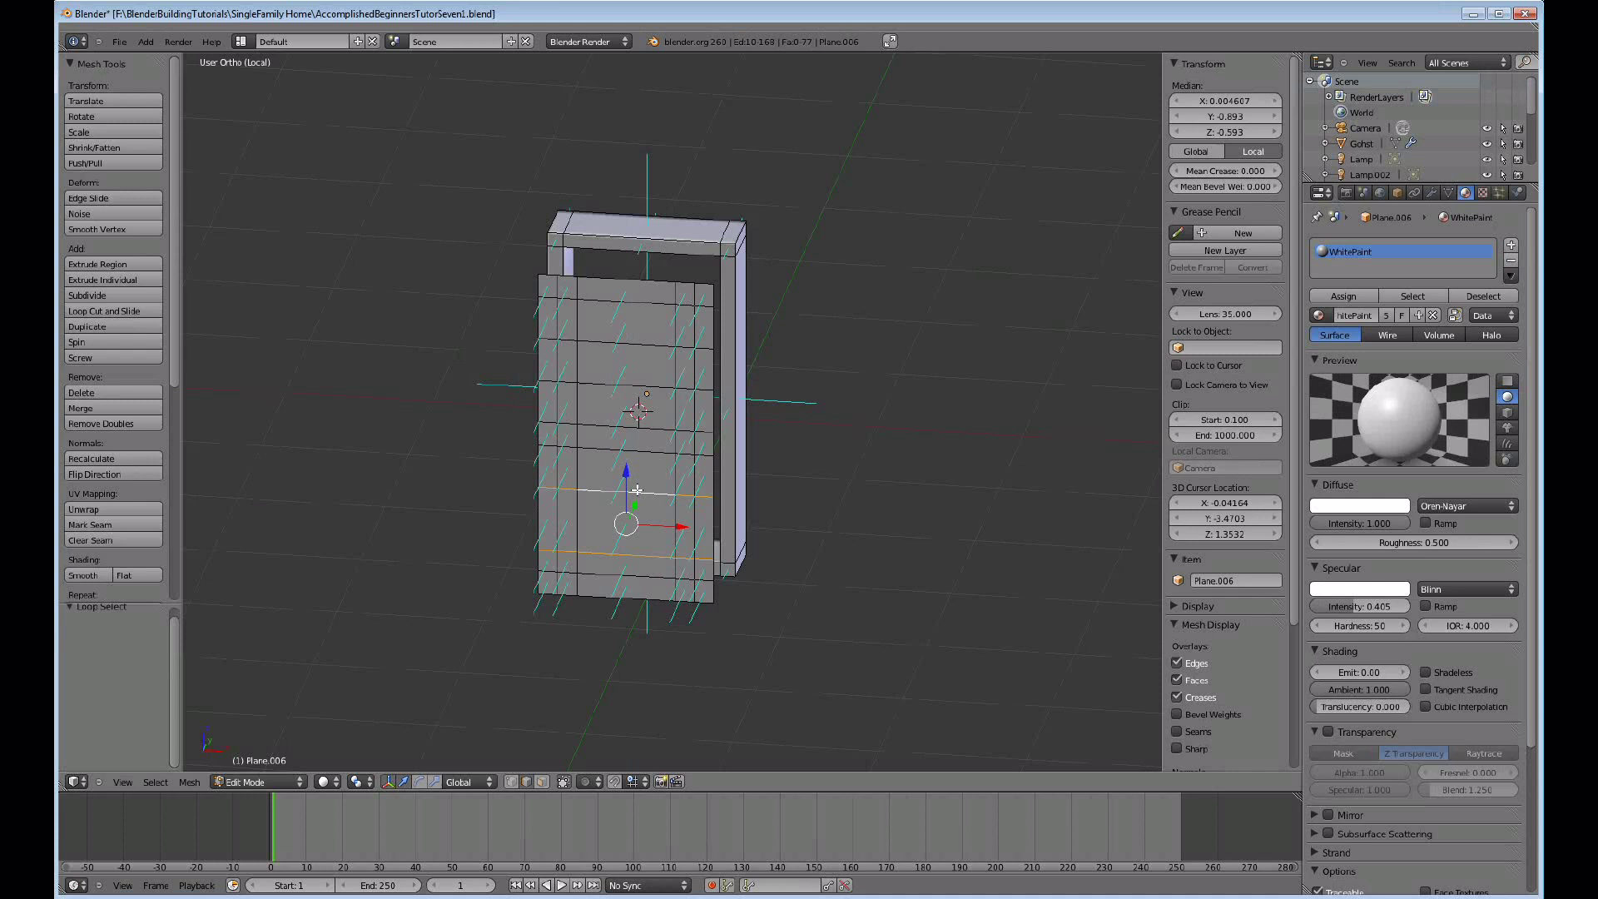
pyautogui.keyDown('alt'); pyautogui.rightClick(636, 492); pyautogui.keyUp('alt')
pyautogui.moveTo(626, 460); pyautogui.dragTo(627, 435)
# Spread the upper section's two new edge loops along Z, moving the lower loop down about 0.122 and the upper loop up about 0.173.
pyautogui.keyDown('alt'); pyautogui.rightClick(635, 384); pyautogui.keyUp('alt')
pyautogui.press('e')
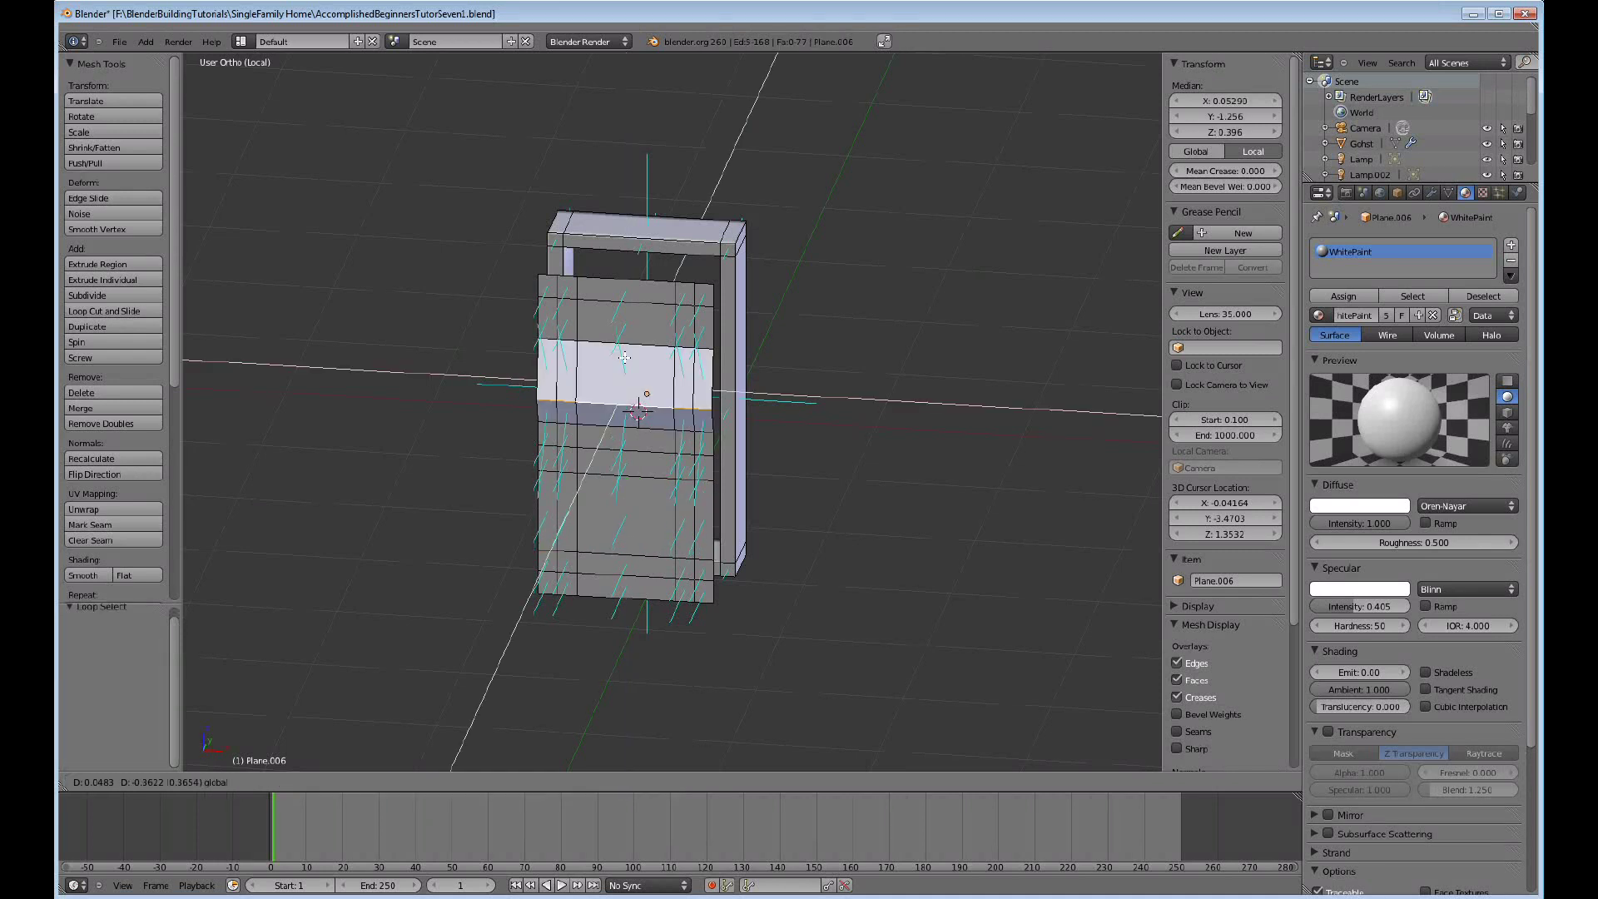
pyautogui.click(625, 345)
pyautogui.hotkey('ctrl', 'z')
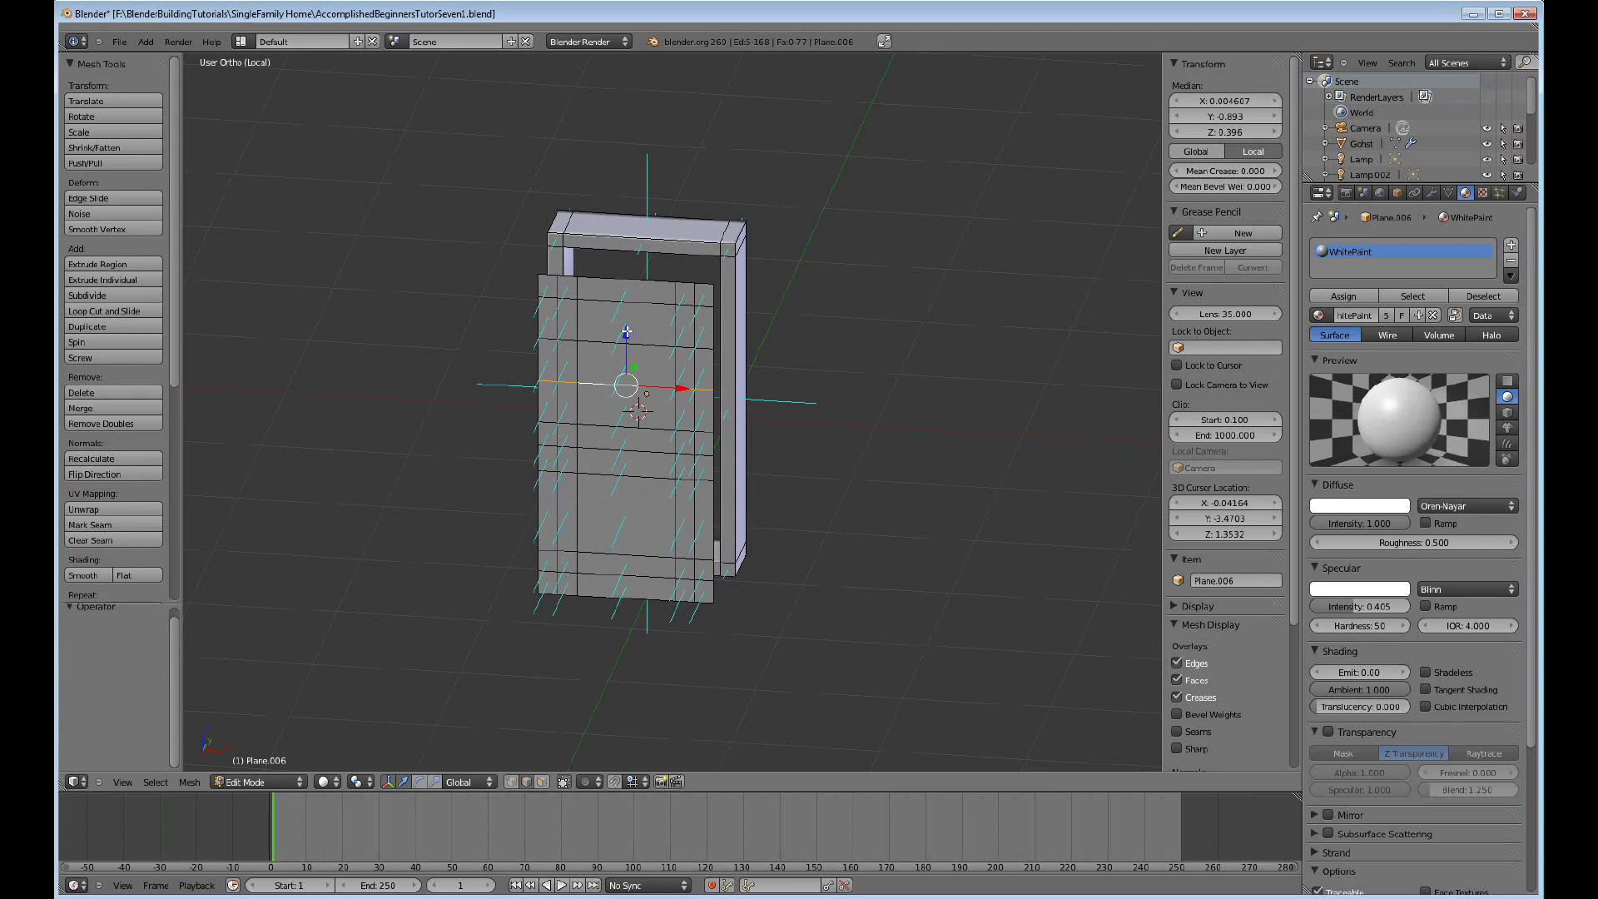
pyautogui.press('g')
pyautogui.press('z')
pyautogui.click(631, 349)
pyautogui.hotkey('ctrl', 'Tab')
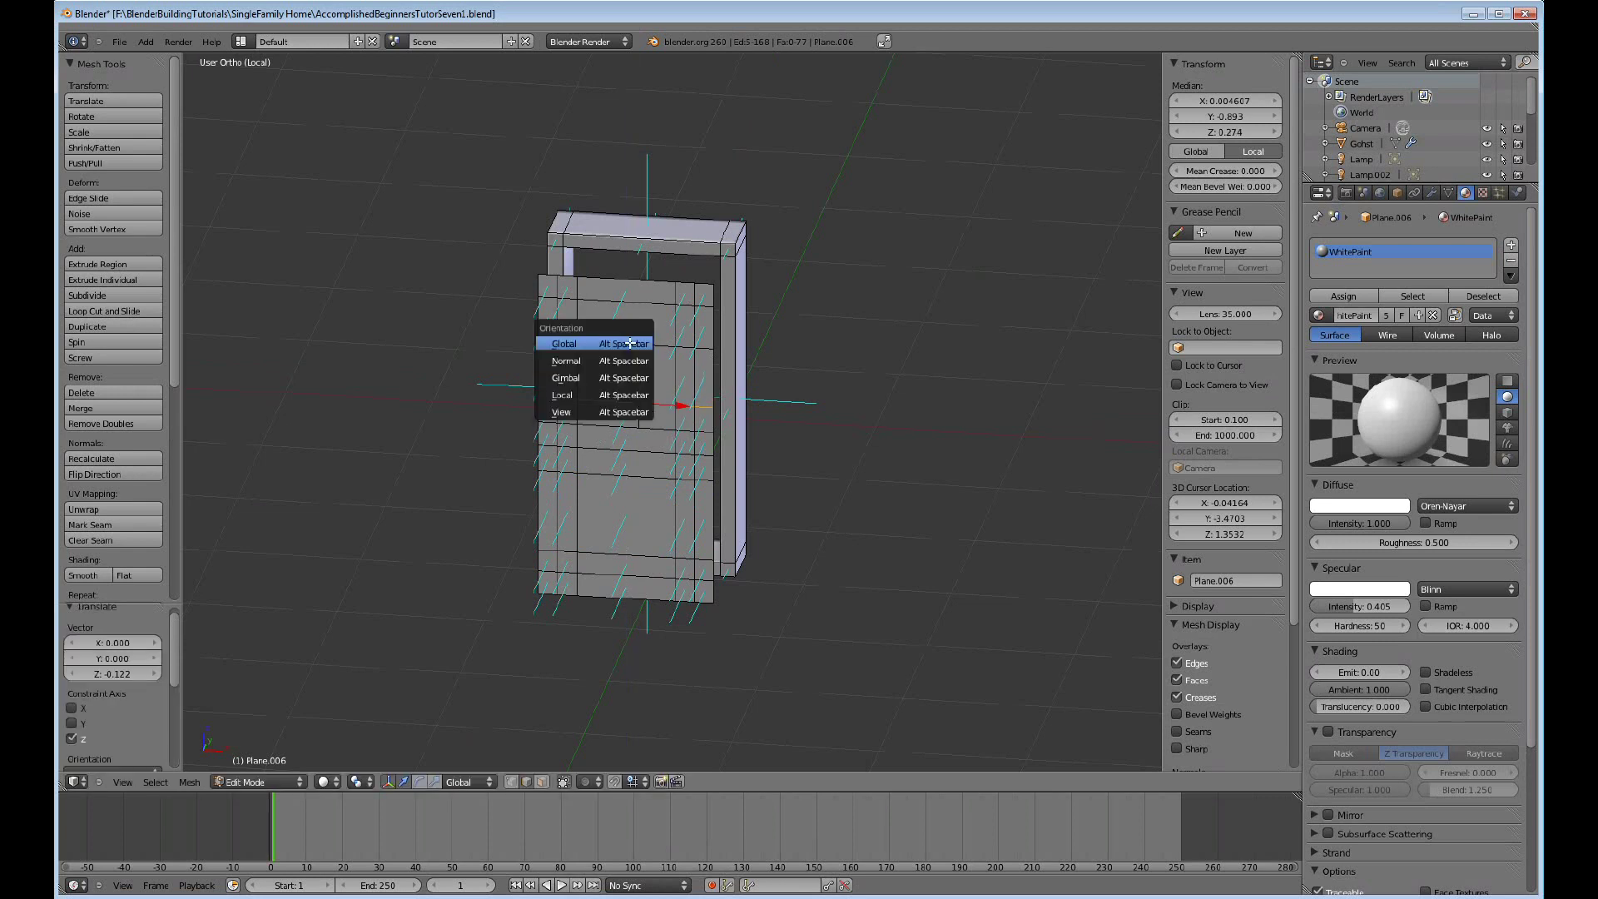
pyautogui.keyDown('alt'); pyautogui.rightClick(634, 346); pyautogui.keyUp('alt')
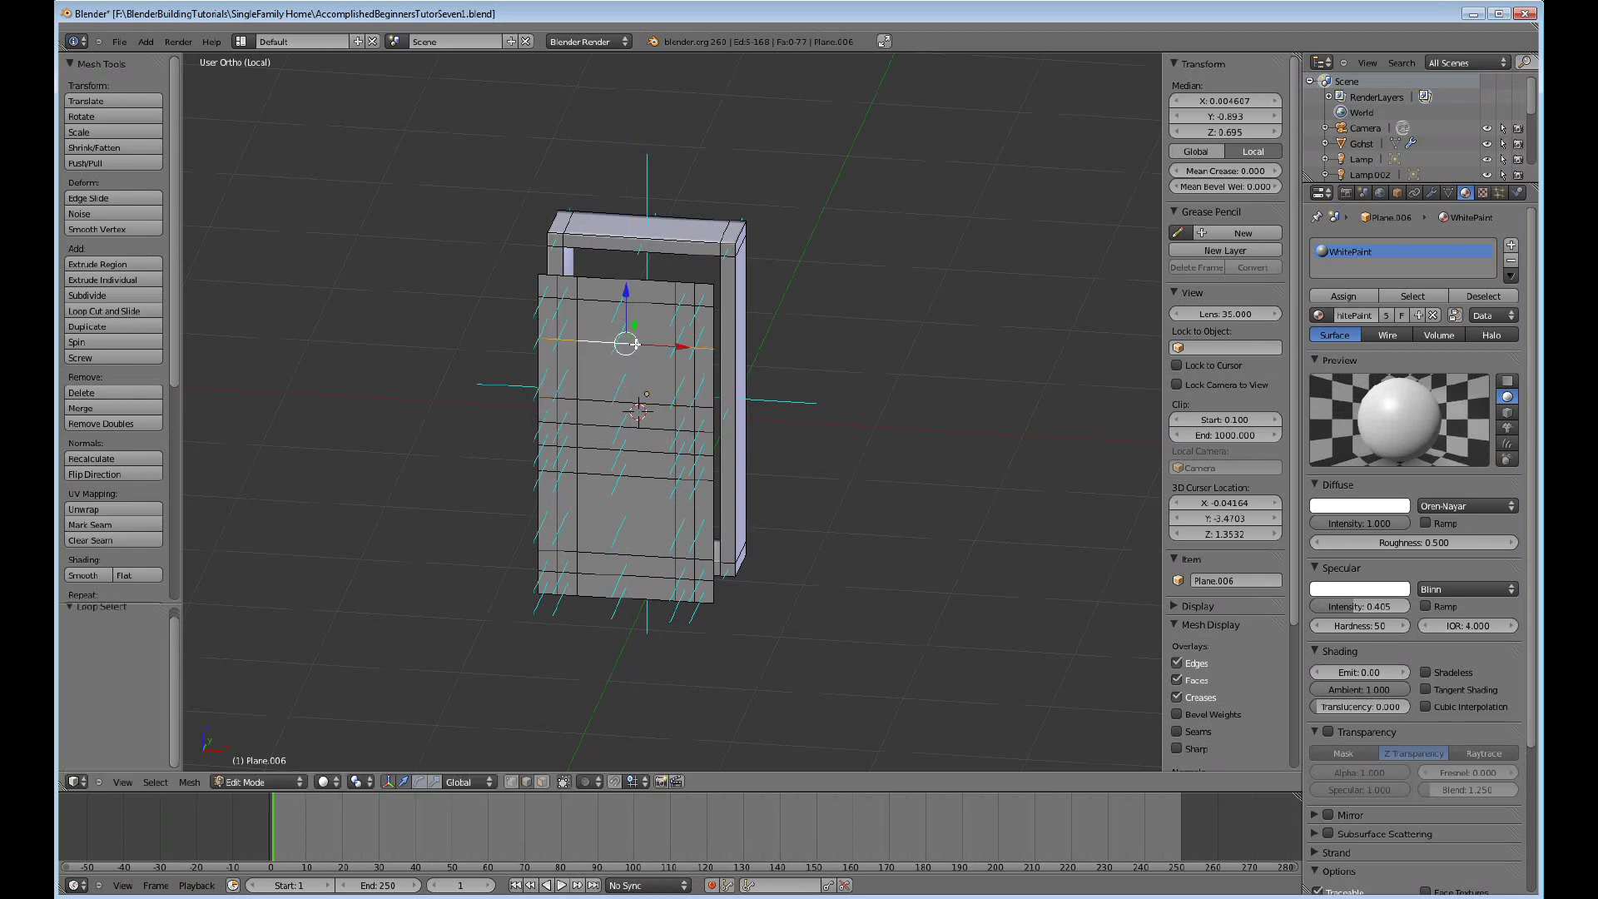
pyautogui.moveTo(627, 294); pyautogui.dragTo(627, 272)
# In face selection mode, select the upper and lower large central faces of the panel and move them about -0.05 along Y.
pyautogui.hotkey('ctrl', 'Tab')
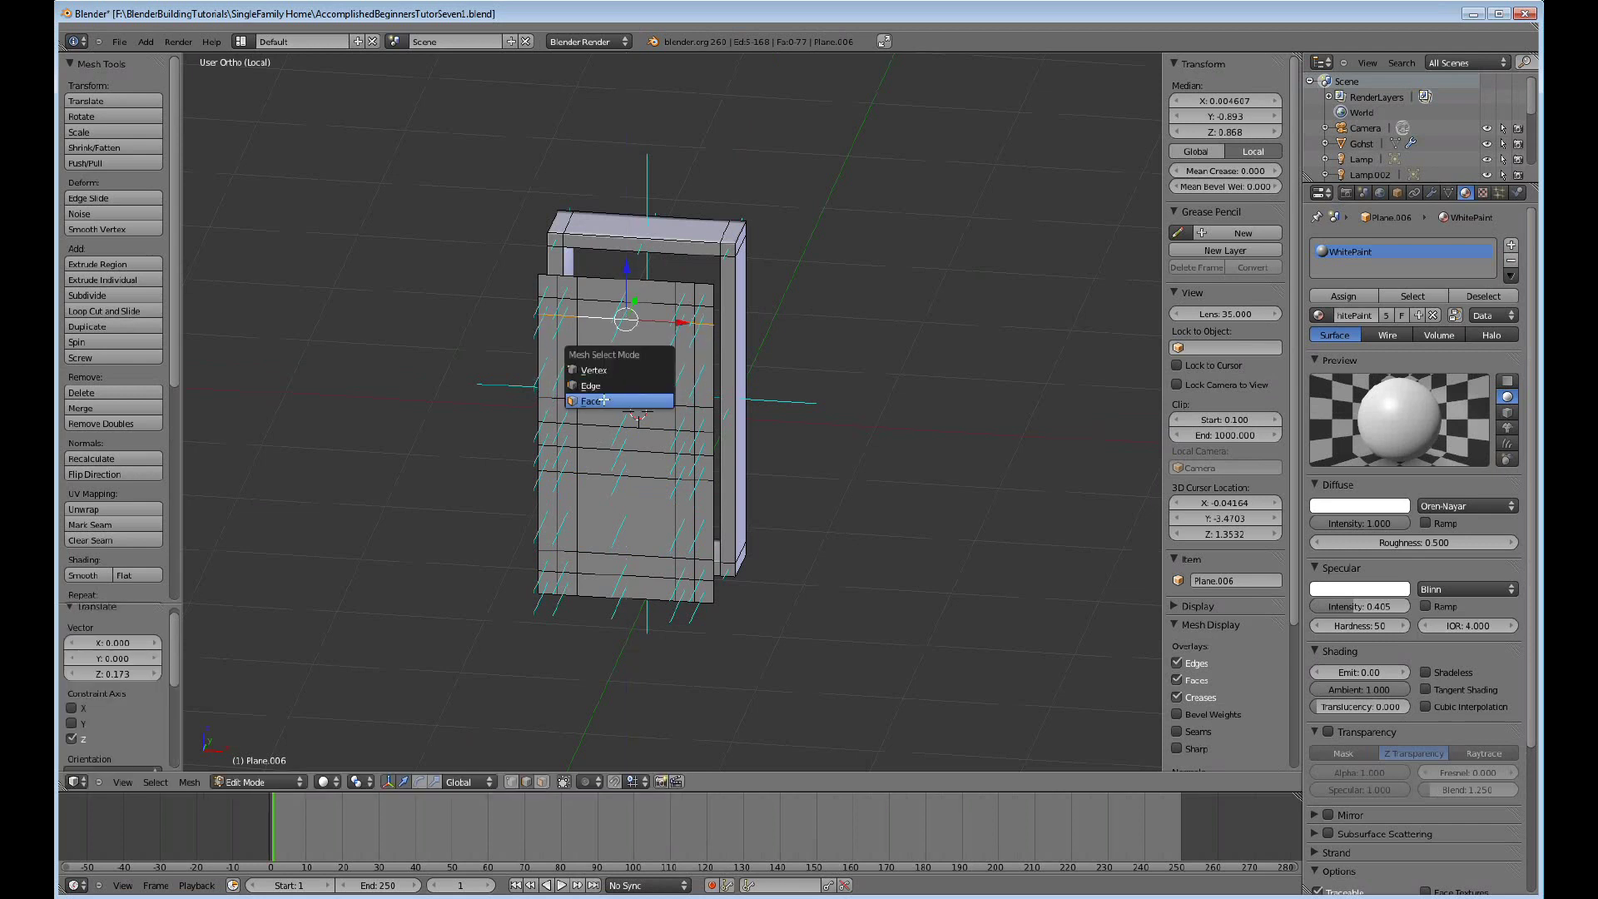
pyautogui.click(604, 400)
pyautogui.rightClick(640, 366)
pyautogui.keyDown('shift'); pyautogui.rightClick(623, 515); pyautogui.keyUp('shift')
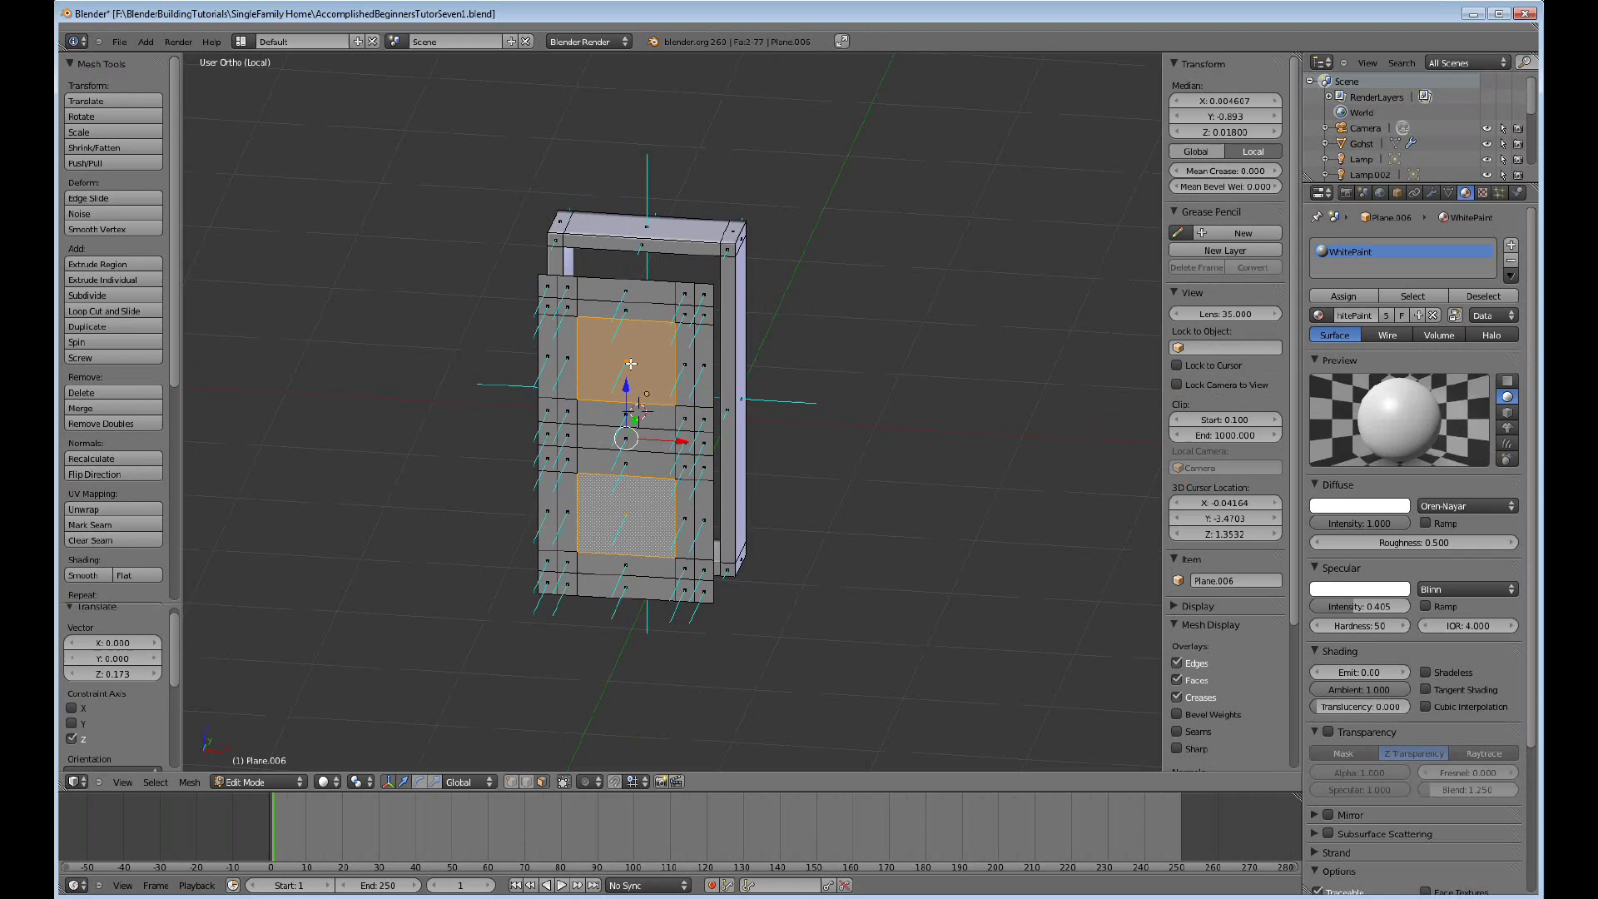
pyautogui.moveTo(684, 443); pyautogui.dragTo(657, 420, button='middle')
pyautogui.moveTo(657, 421); pyautogui.dragTo(651, 418)
pyautogui.click(652, 419)
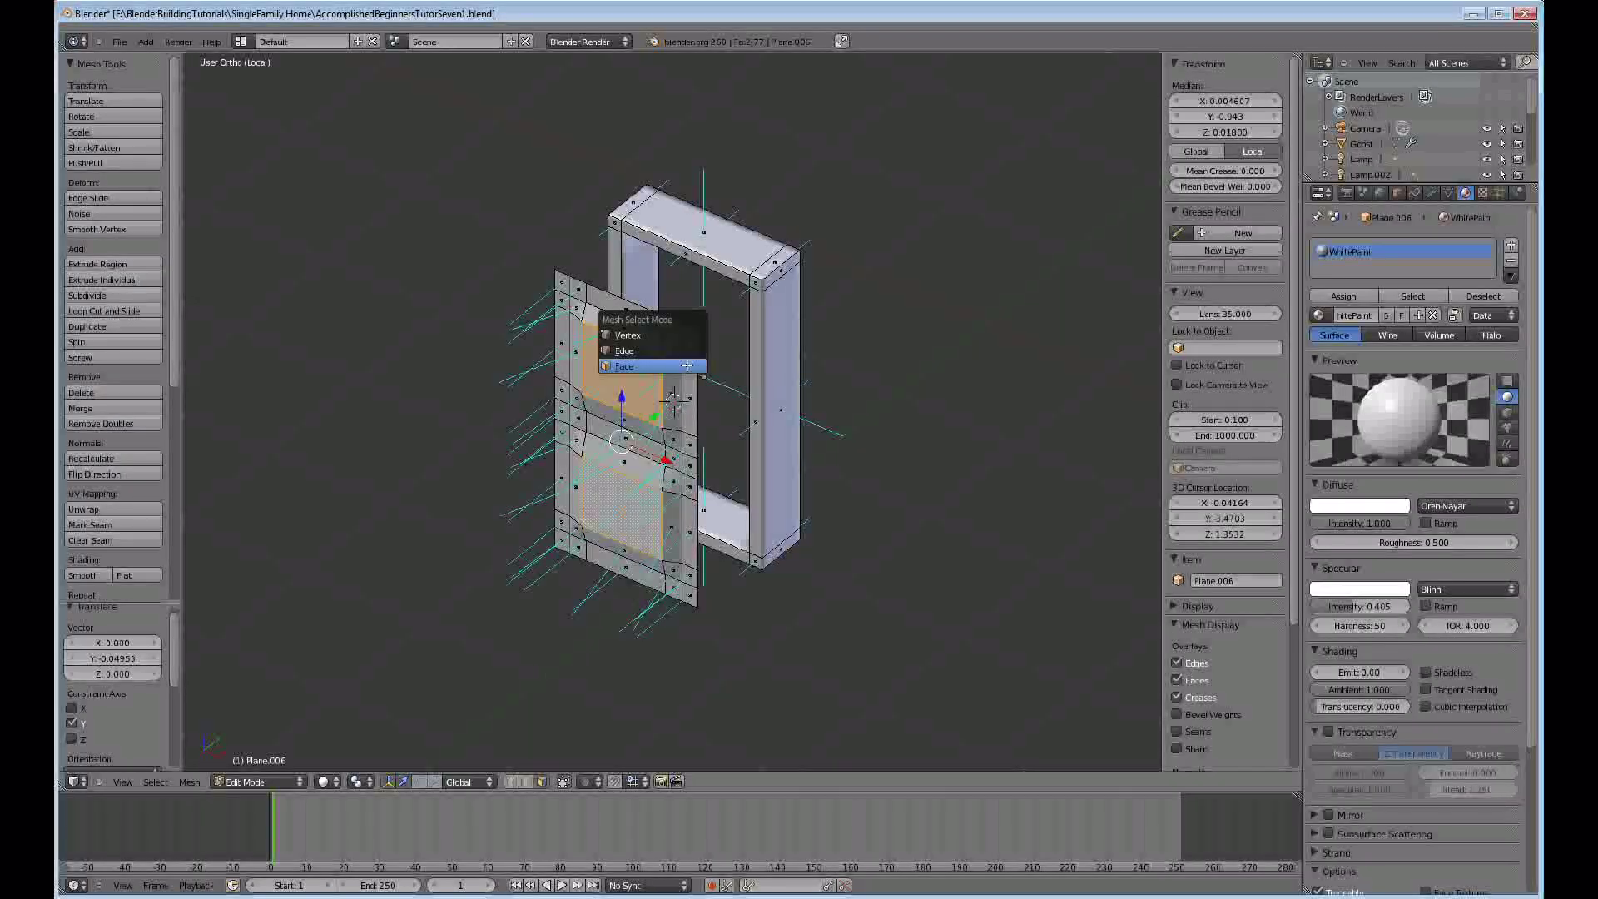
pyautogui.hotkey('ctrl', 'Tab')
pyautogui.click(686, 367)
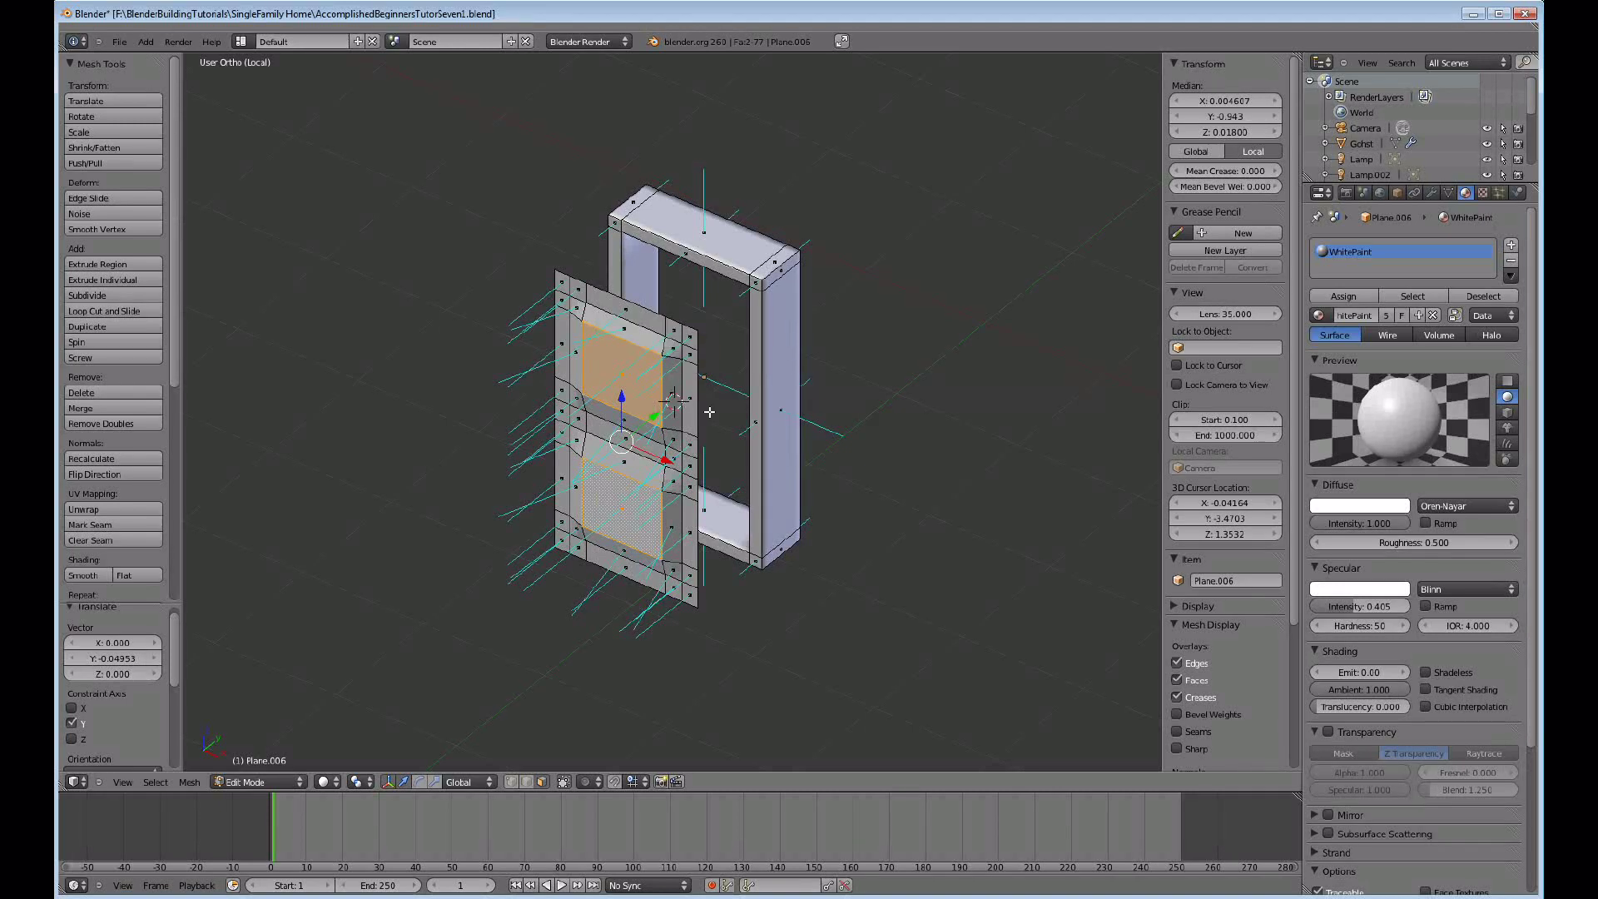
pyautogui.keyDown('alt'); pyautogui.keyDown('shift'); pyautogui.rightClick(690, 434); pyautogui.keyUp('shift'); pyautogui.keyUp('alt')
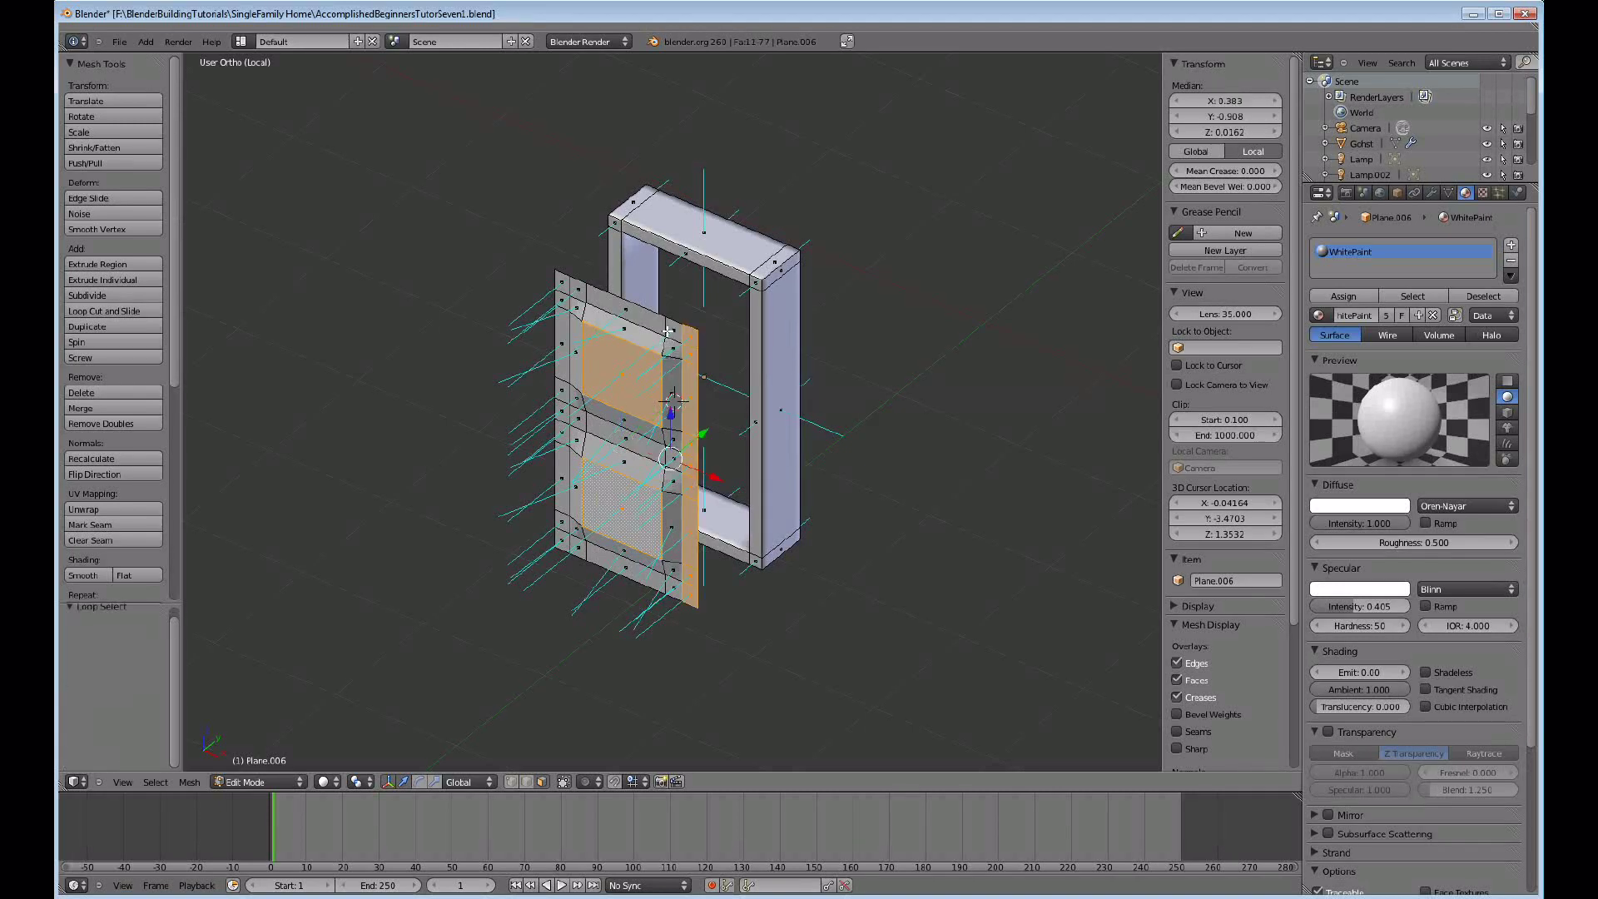
pyautogui.press('a')
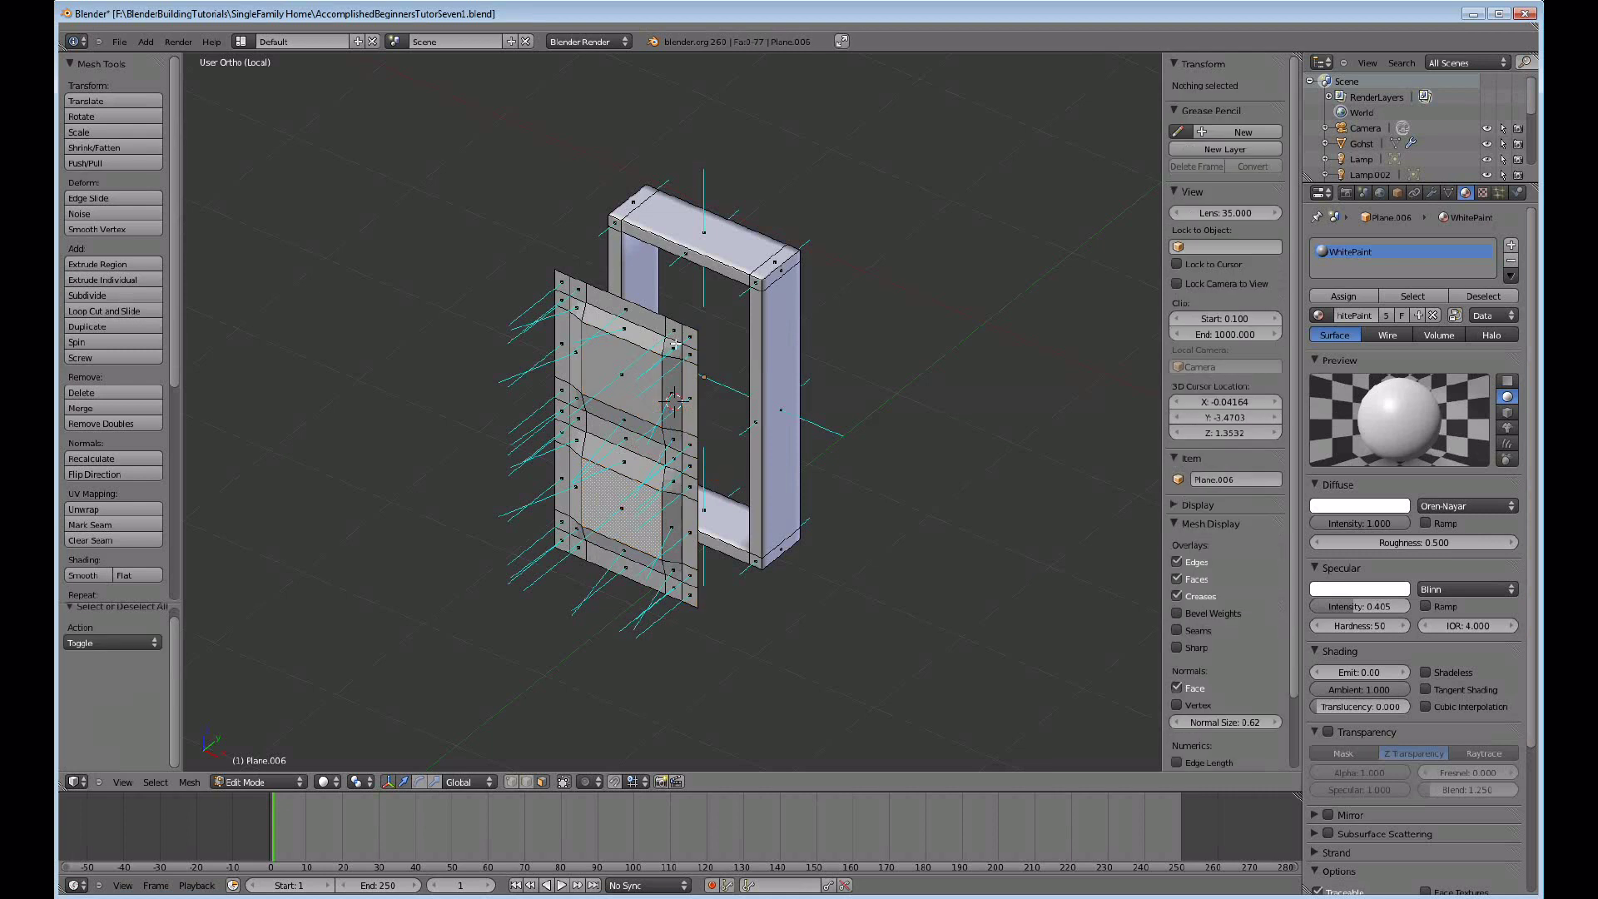
# Select the face loops forming the panel's outer border and extrude them about -0.076 along Y.
pyautogui.keyDown('alt'); pyautogui.rightClick(690, 439); pyautogui.keyUp('alt')
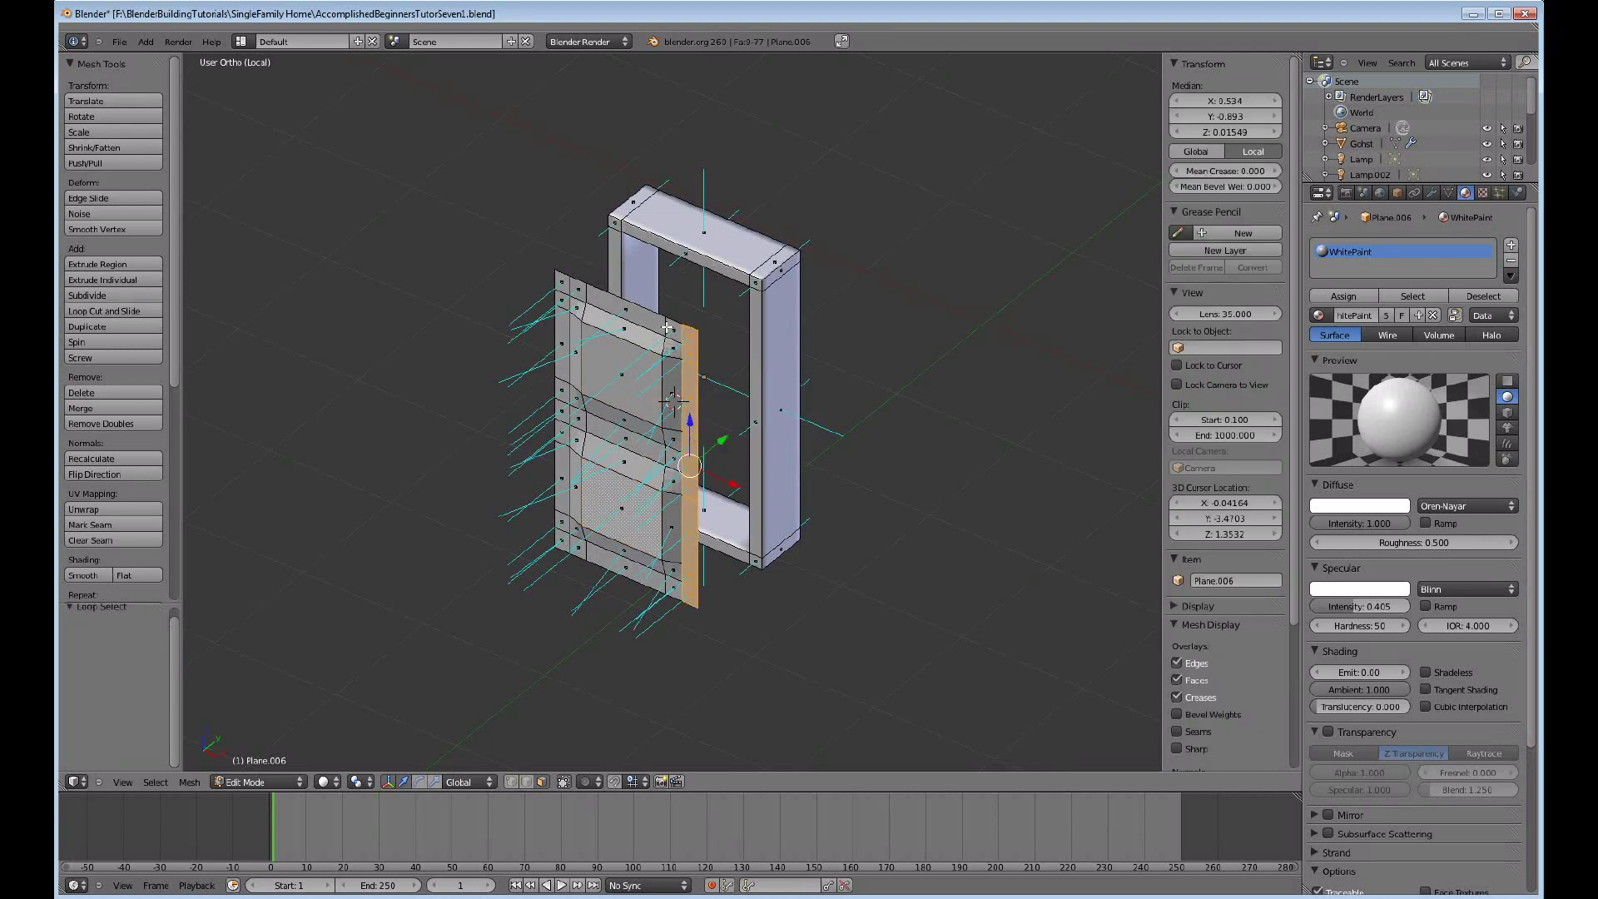
pyautogui.keyDown('alt'); pyautogui.keyDown('shift'); pyautogui.rightClick(667, 327); pyautogui.keyUp('shift'); pyautogui.keyUp('alt')
pyautogui.keyDown('alt'); pyautogui.keyDown('shift'); pyautogui.rightClick(557, 304); pyautogui.keyUp('shift'); pyautogui.keyUp('alt')
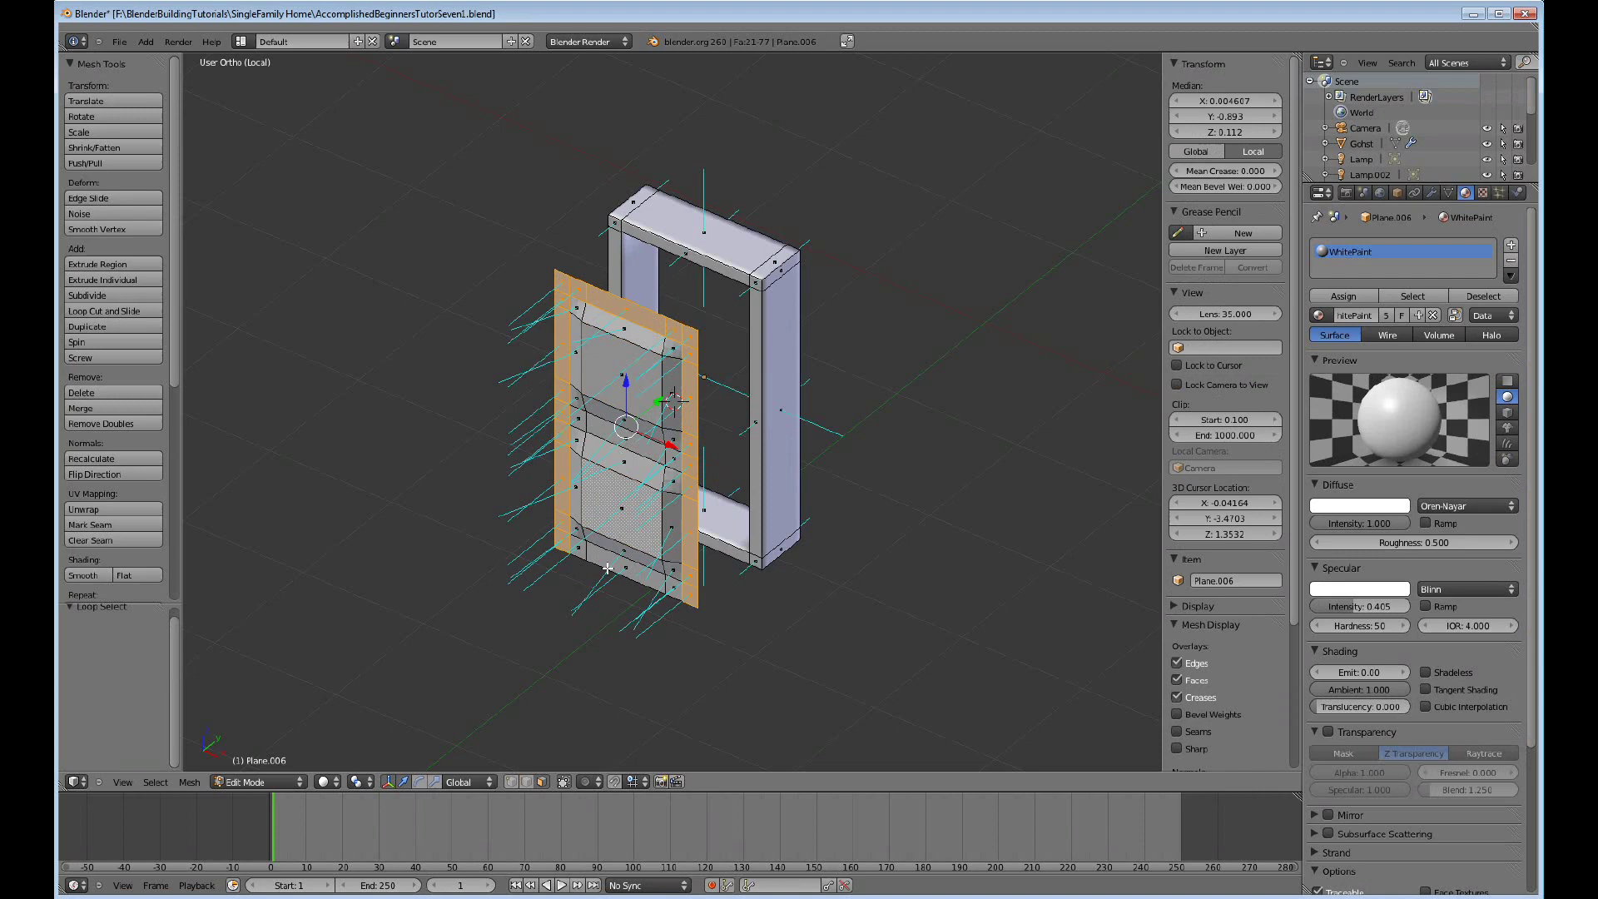
pyautogui.keyDown('alt'); pyautogui.keyDown('shift'); pyautogui.rightClick(661, 585); pyautogui.keyUp('shift'); pyautogui.keyUp('alt')
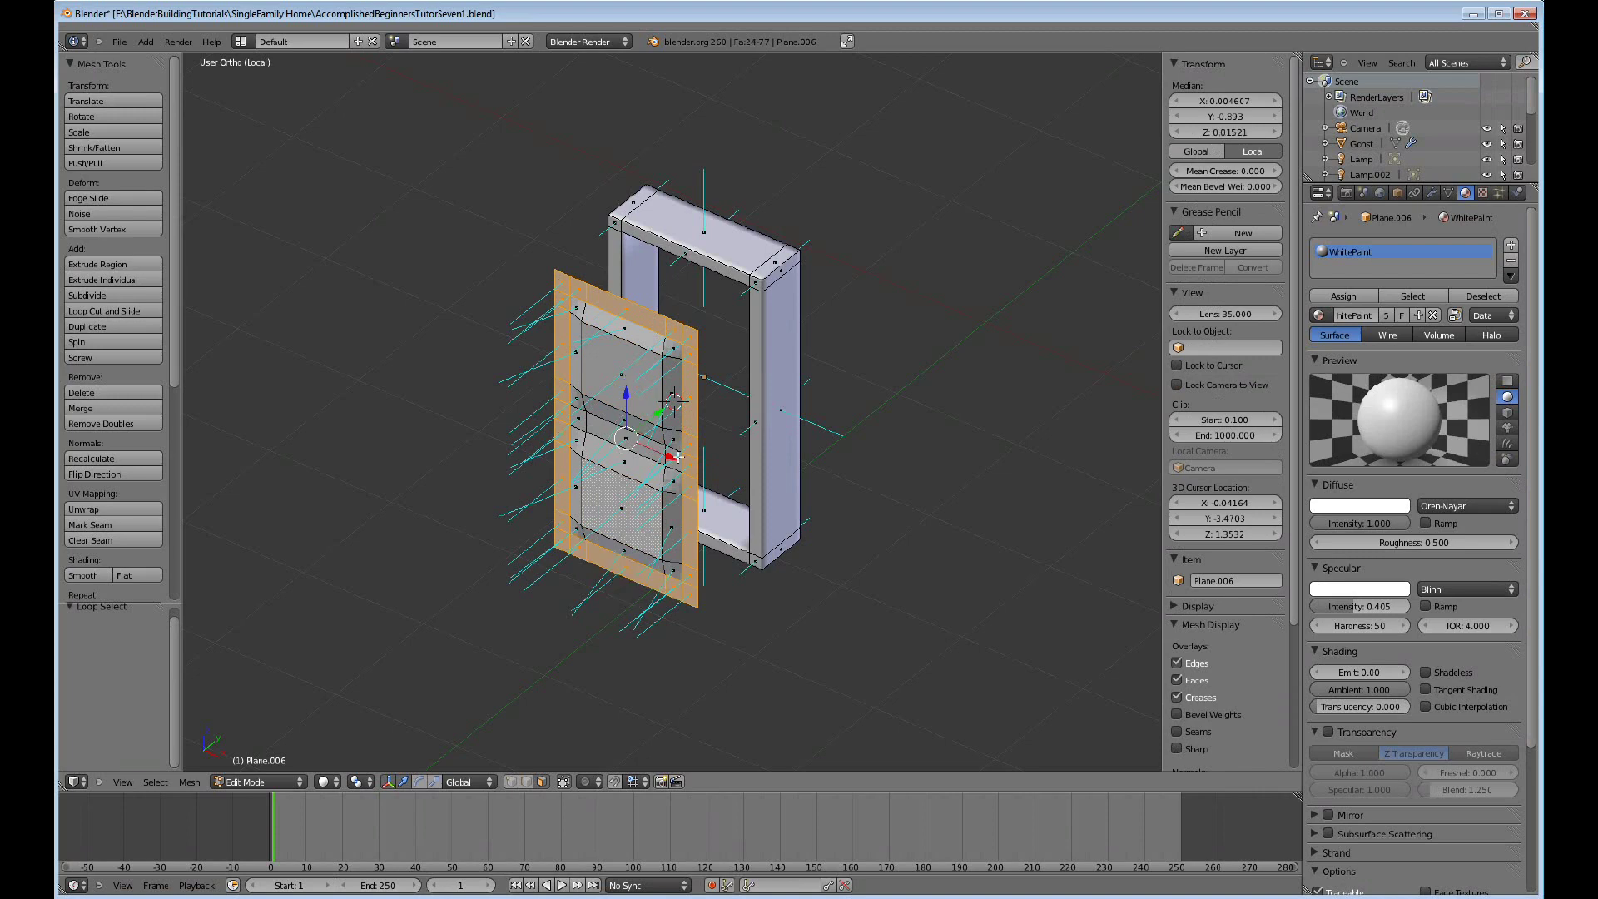
pyautogui.scroll(2, 680, 450)
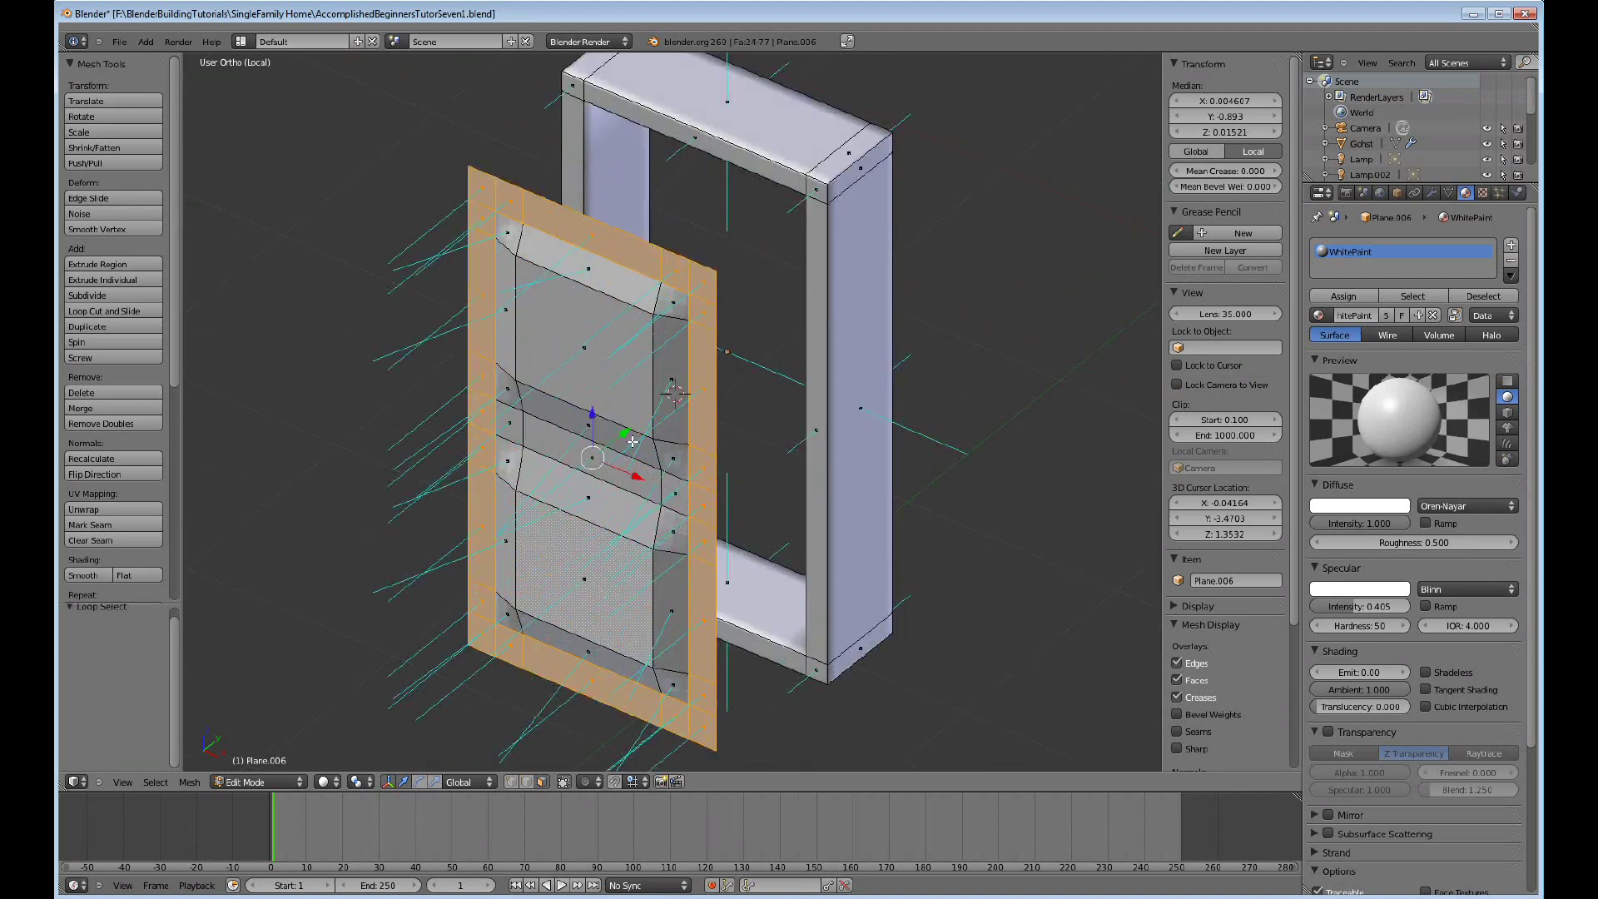
pyautogui.press('e')
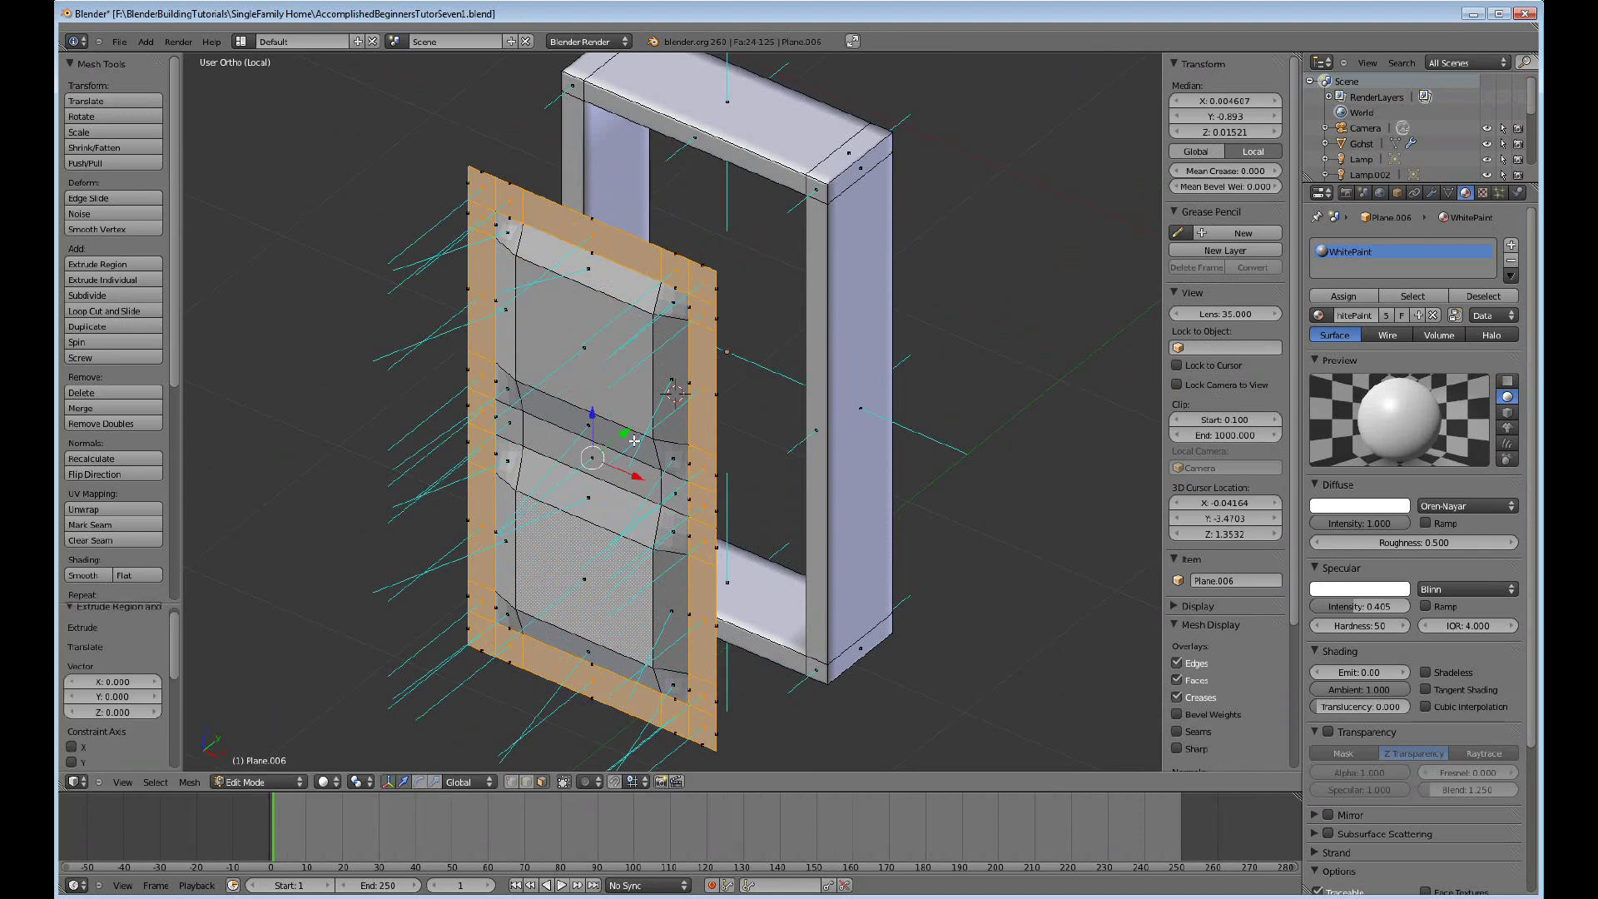
pyautogui.press('y')
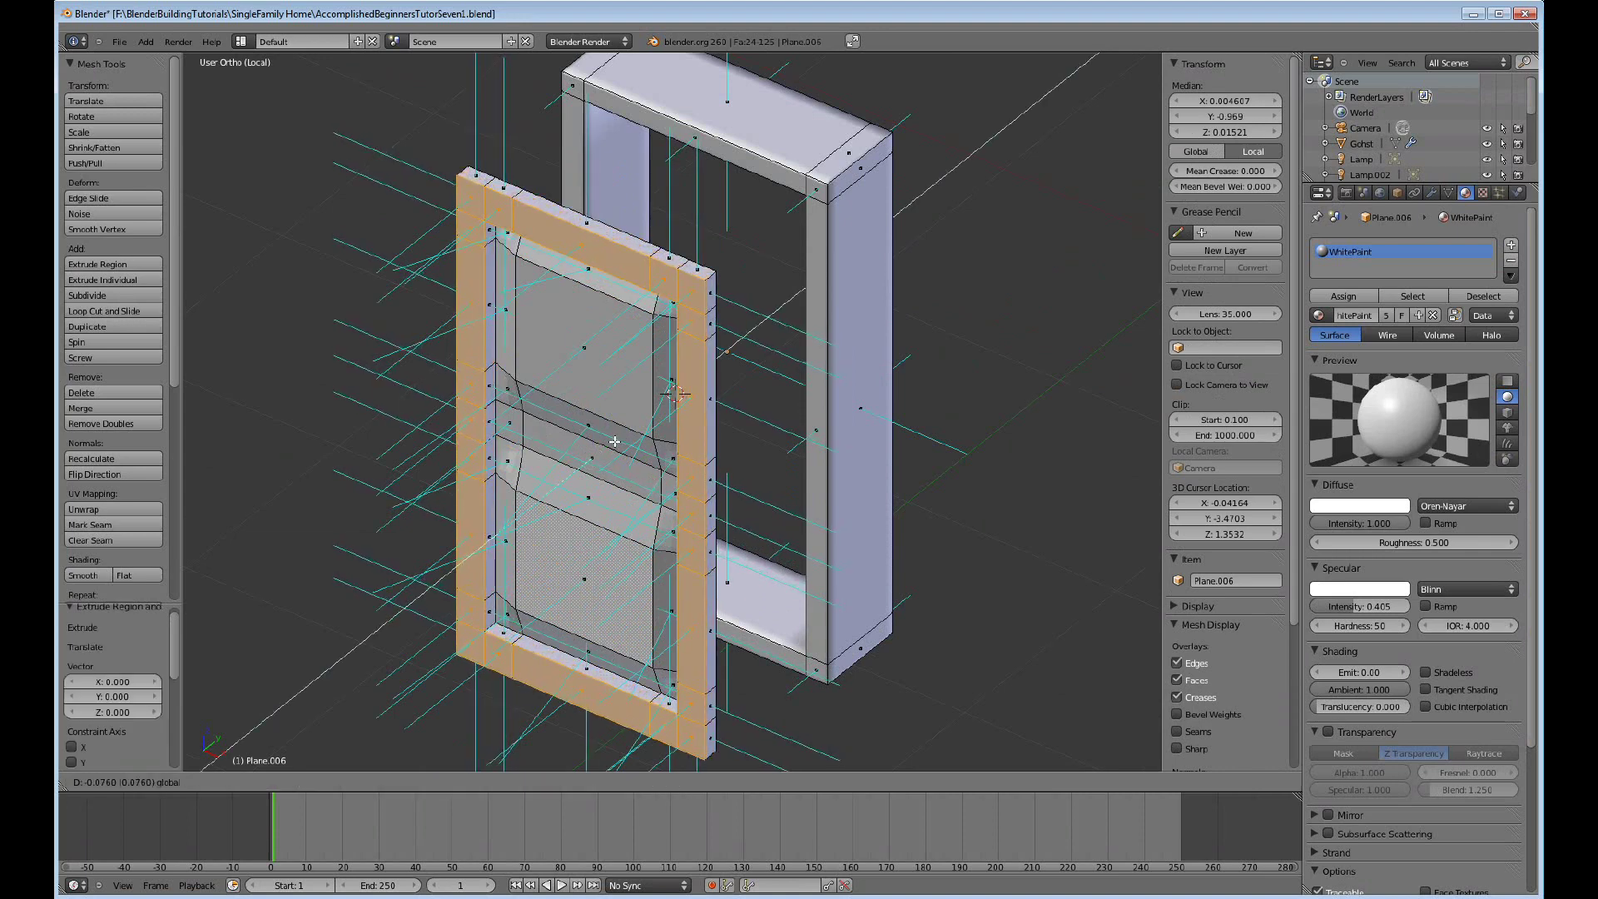
pyautogui.press('Return')
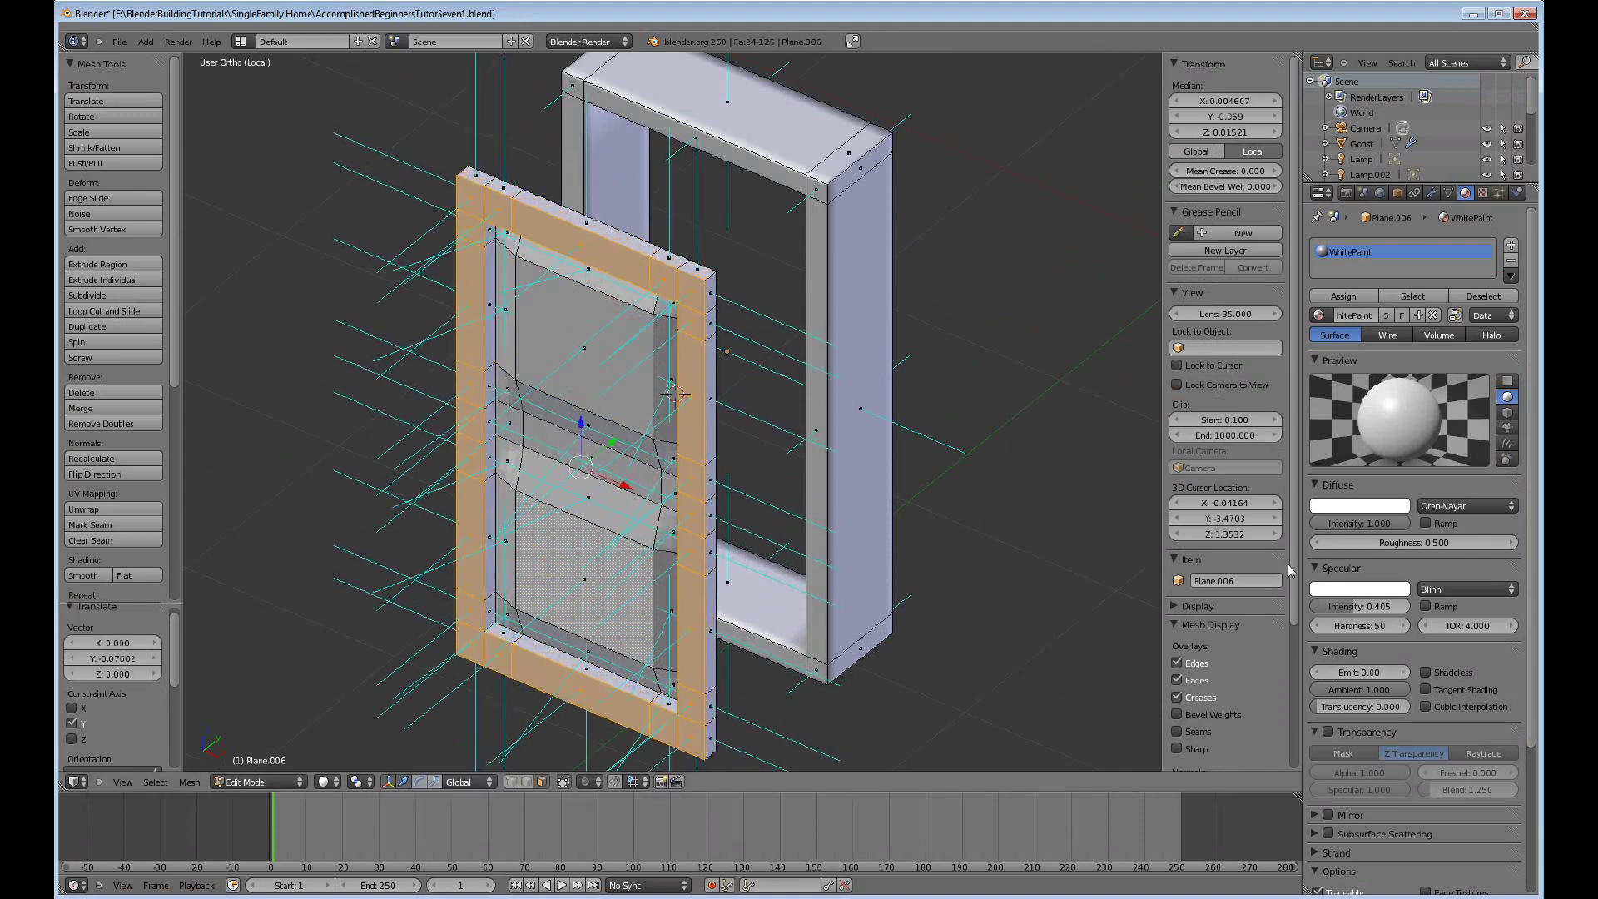
# Turn off the face normals display and switch to the top view.
pyautogui.moveTo(1293, 571); pyautogui.dragTo(1295, 675)
pyautogui.click(1176, 666)
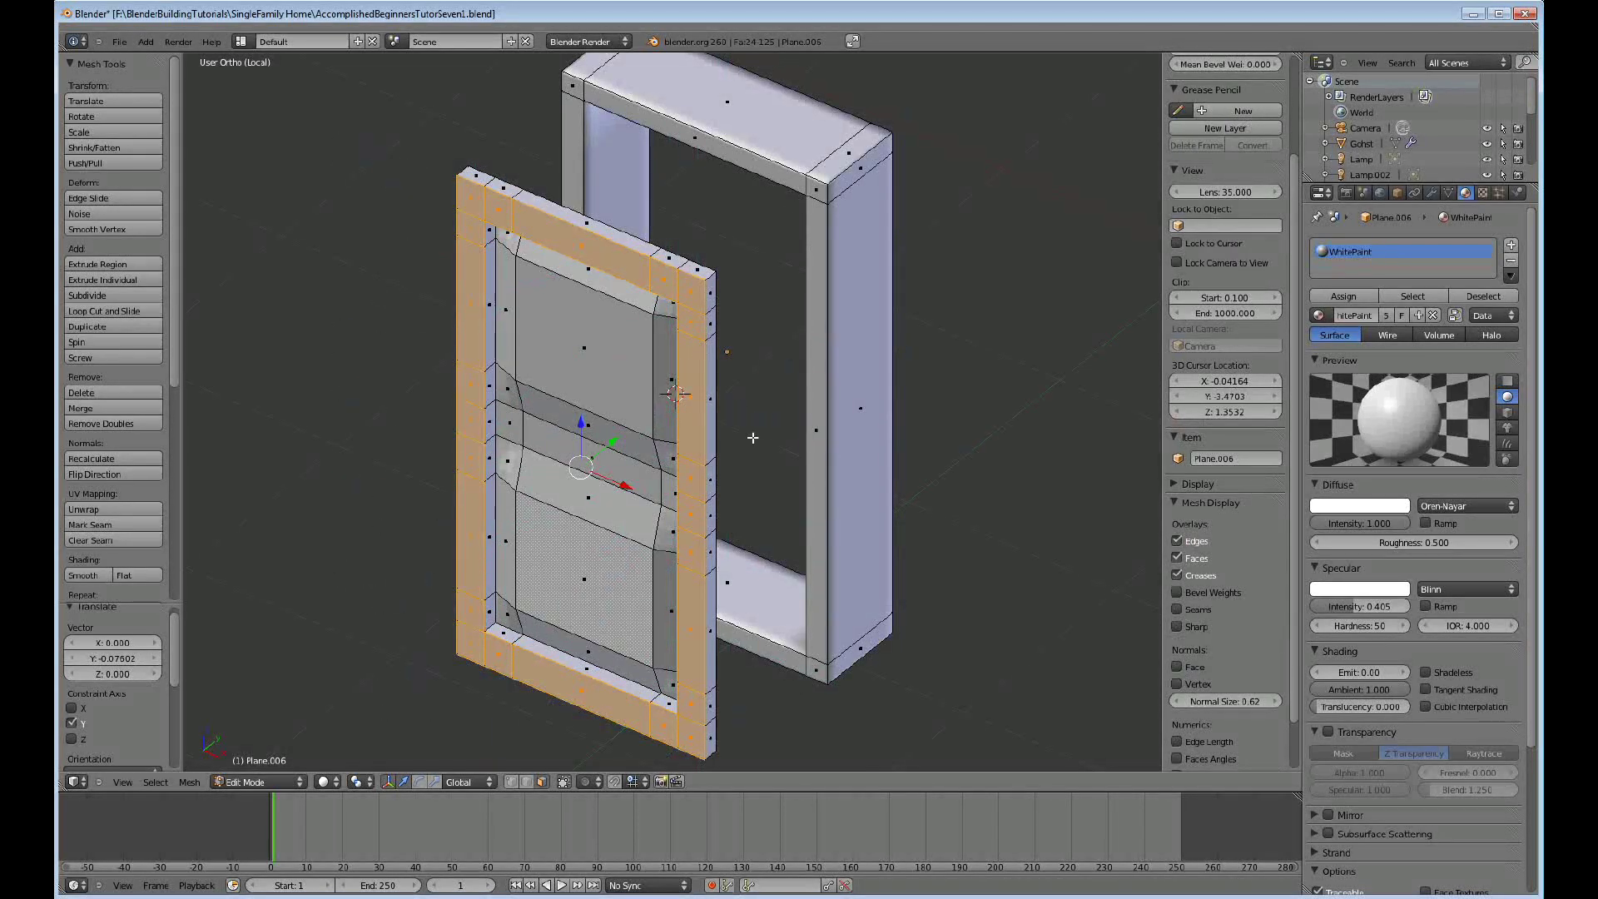
pyautogui.press('KP_7')
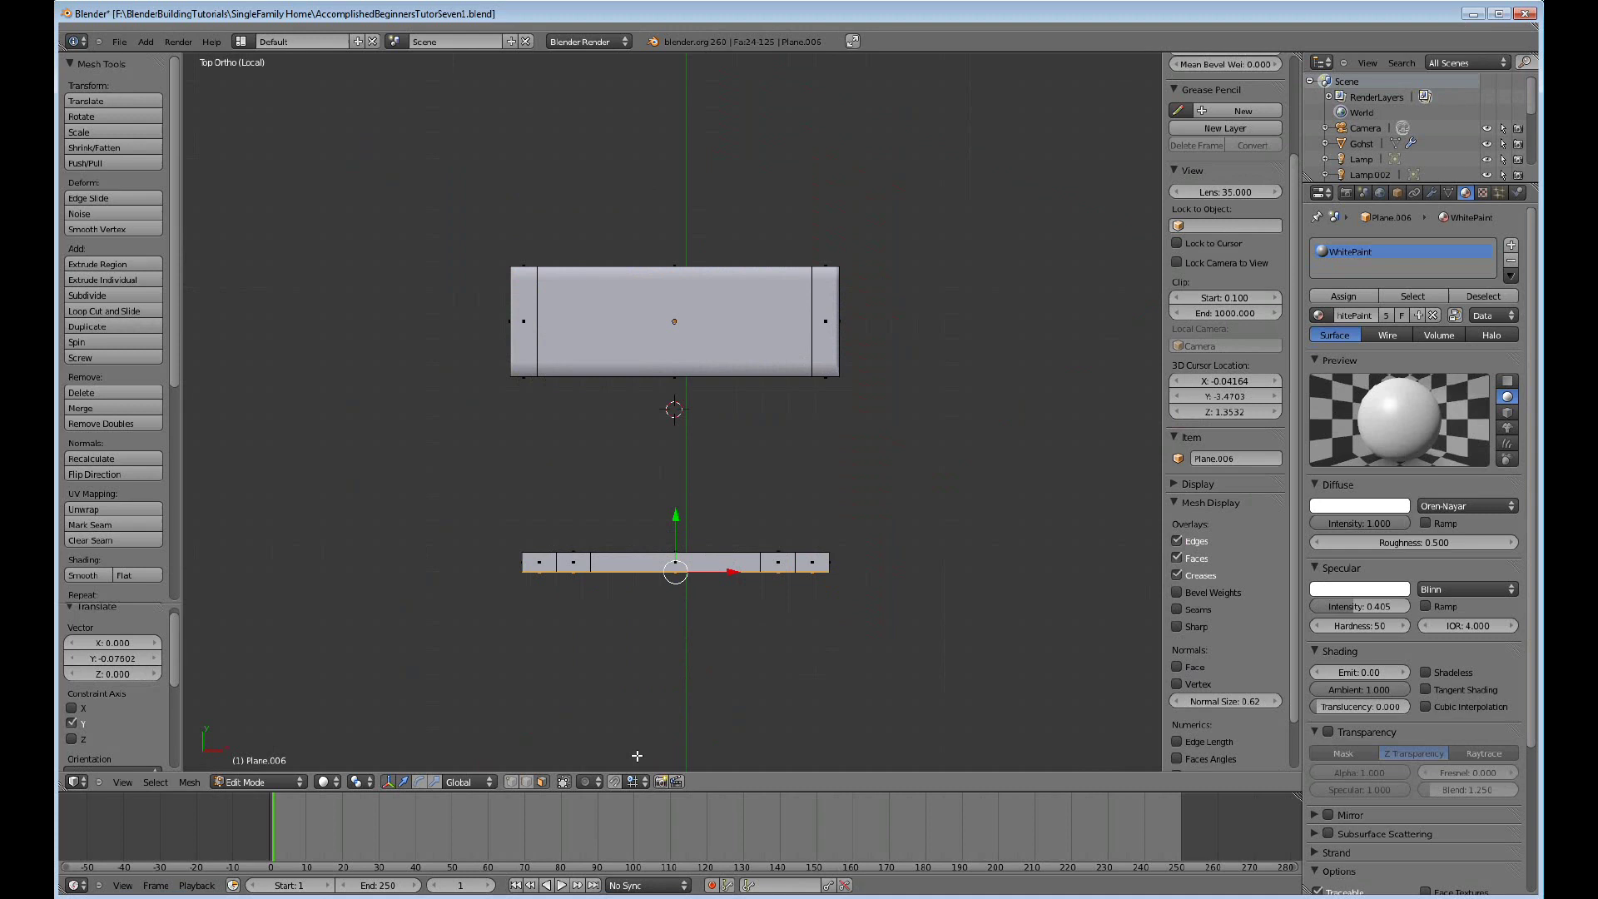
# Select the entire door panel, including hidden geometry, duplicate it and move the copy about 0.16 along Y.
pyautogui.click(563, 781)
pyautogui.moveTo(821, 624)
pyautogui.keyDown('ctrl'); pyautogui.mouseDown()
pyautogui.moveTo(421, 543)
pyautogui.moveTo(648, 494)
pyautogui.moveTo(966, 516)
pyautogui.moveTo(965, 578)
pyautogui.mouseUp(); pyautogui.keyUp('ctrl')
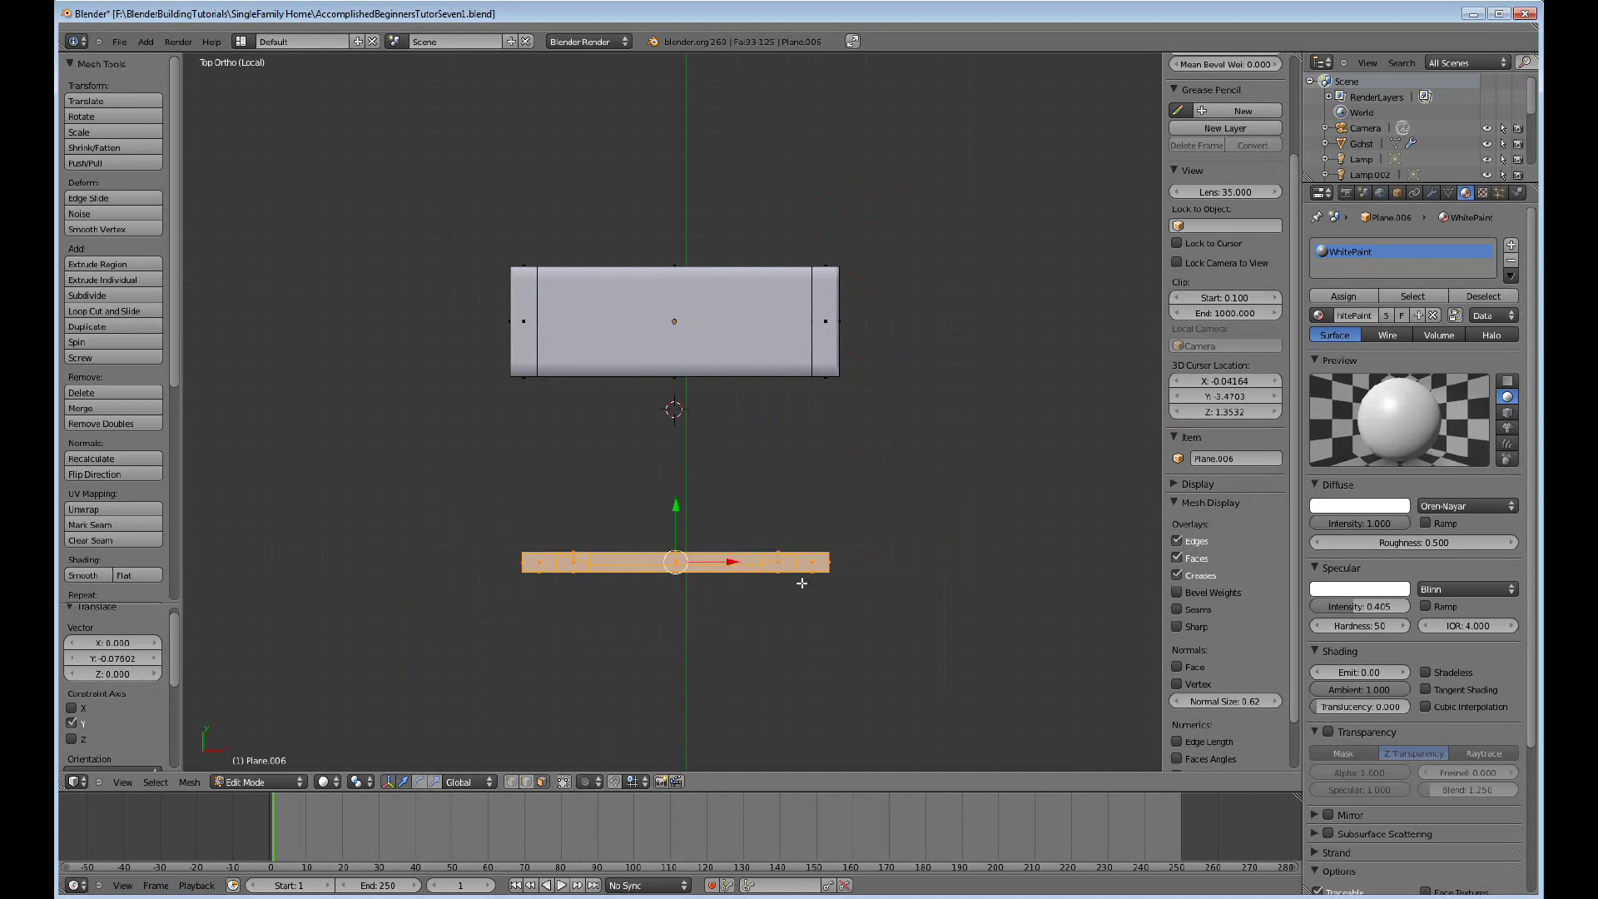
pyautogui.hotkey('shift', 'd')
pyautogui.rightClick(736, 612)
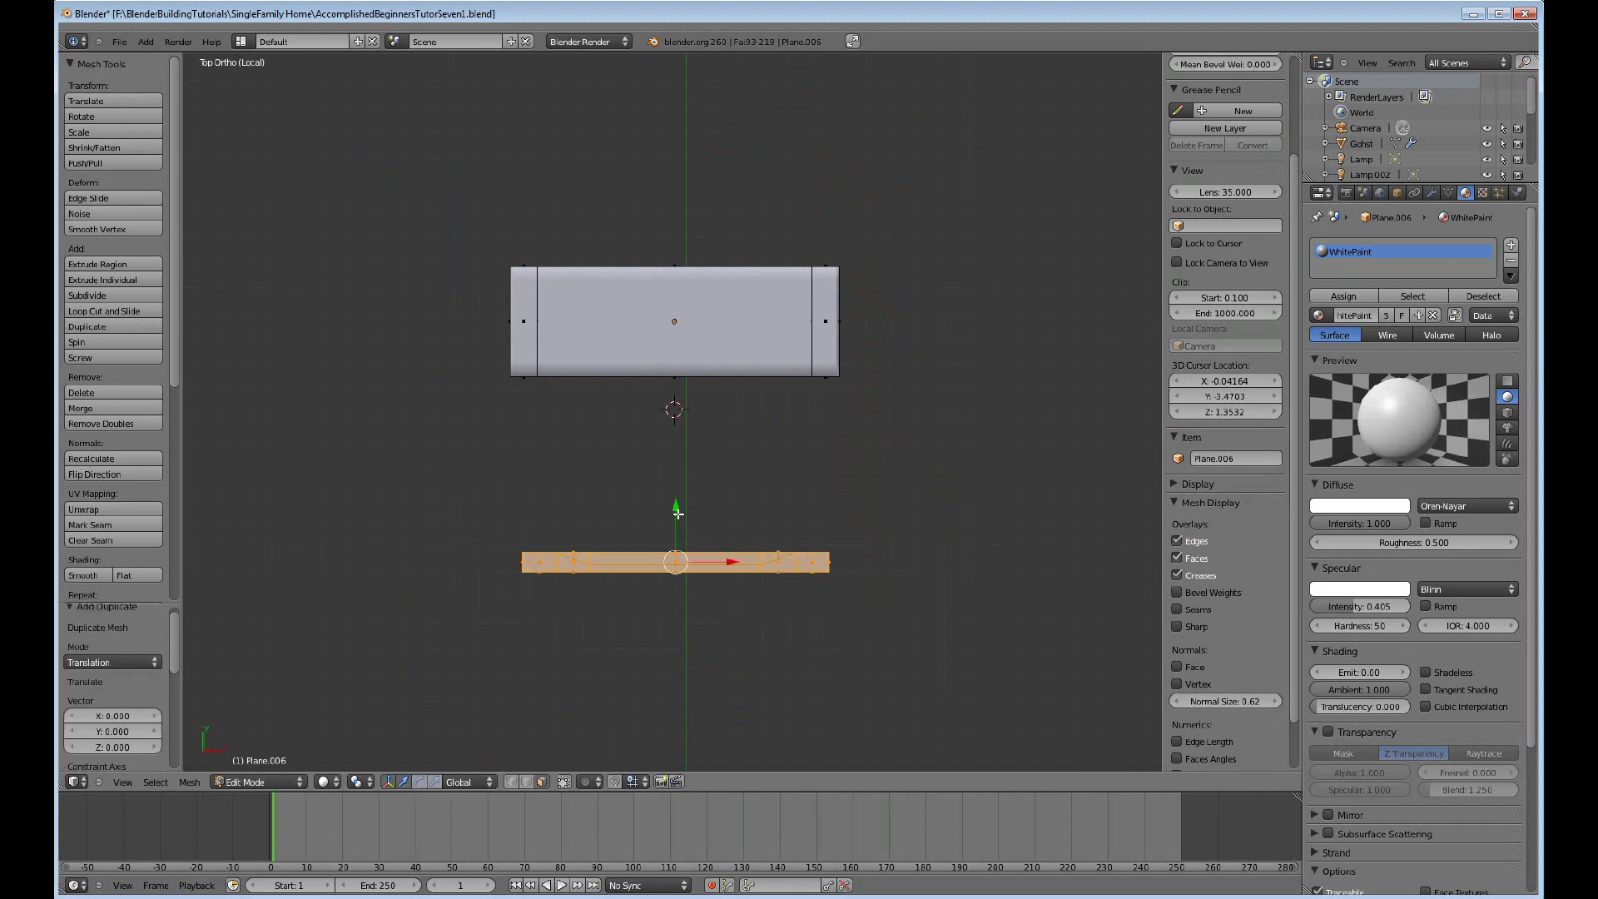
pyautogui.moveTo(676, 507); pyautogui.dragTo(683, 472)
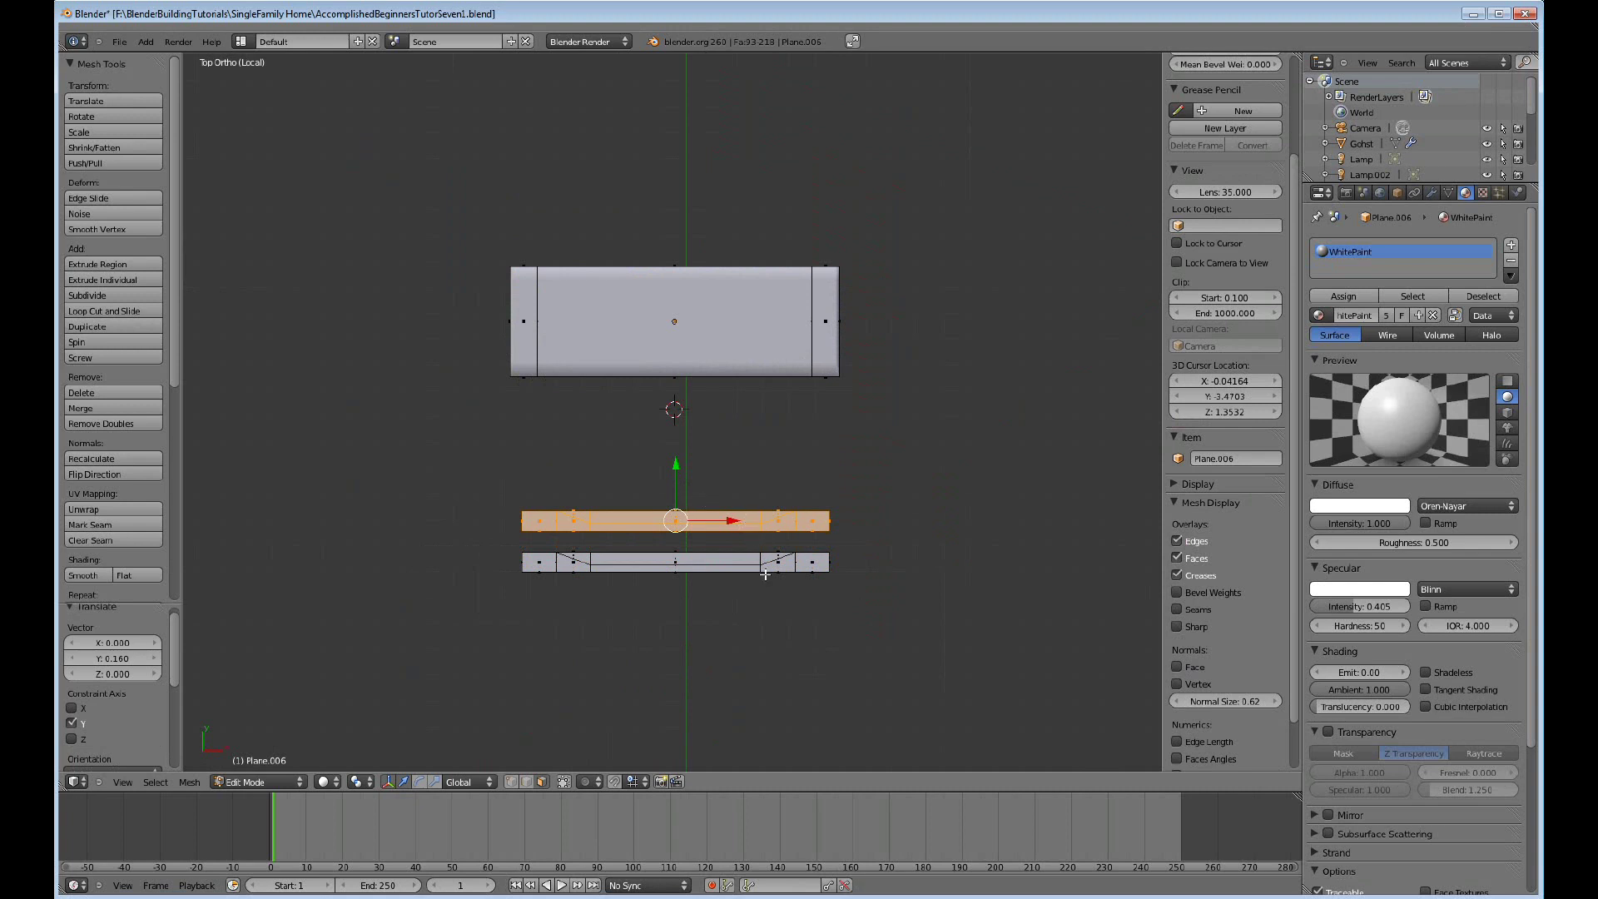
# Rotate the duplicated panel 180° about X and move it about -0.039 along Y toward the original.
pyautogui.write('r')
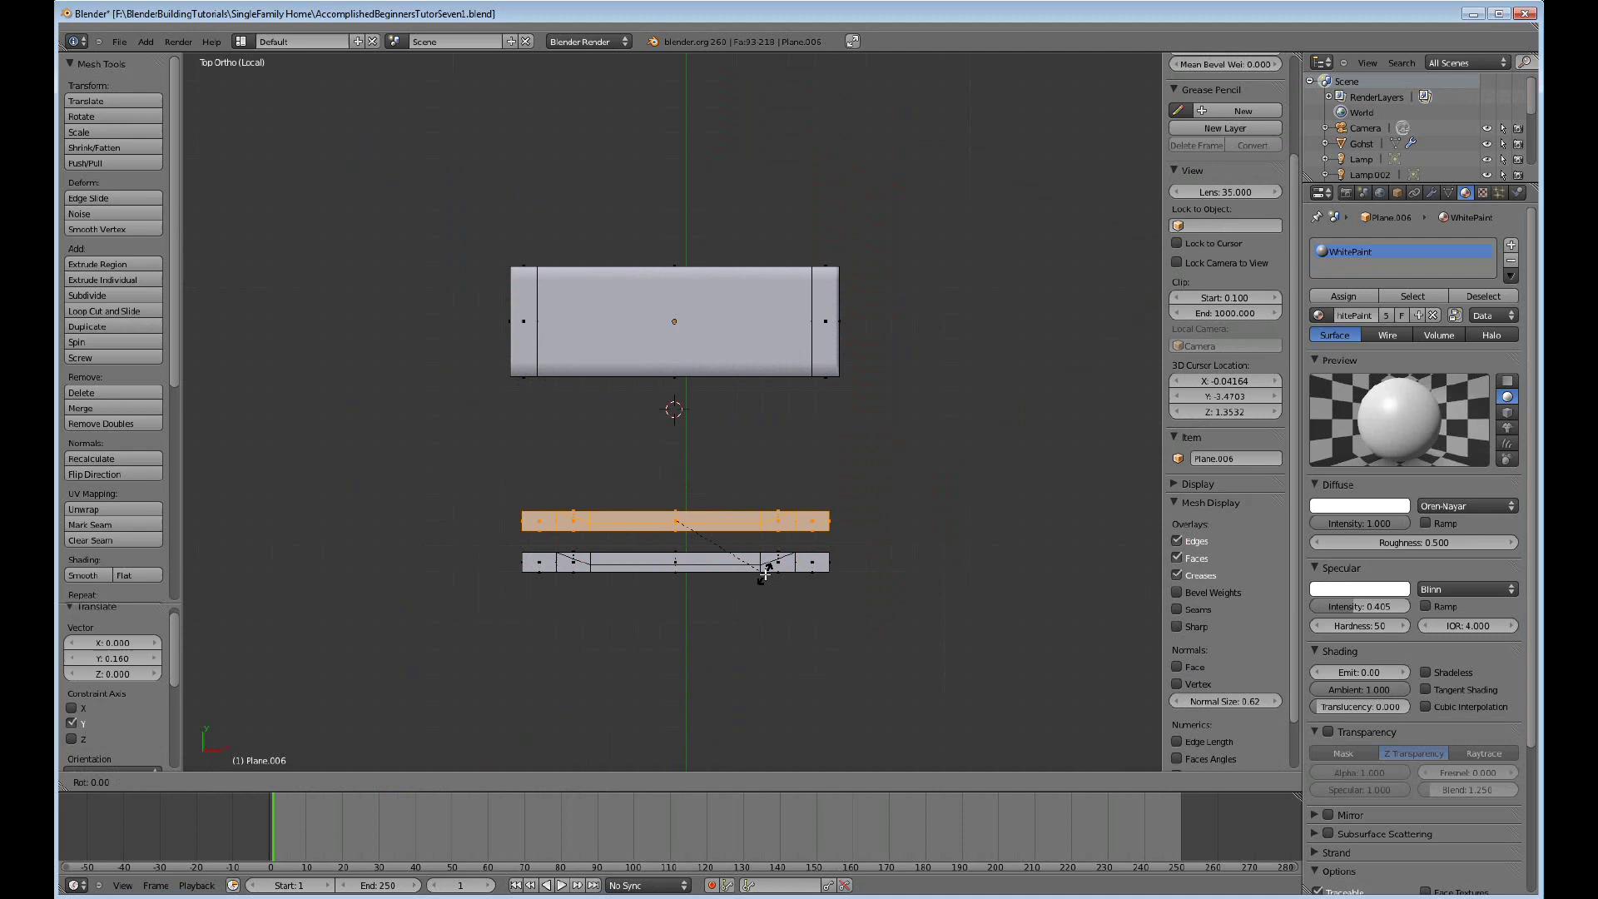
pyautogui.write('x180')
pyautogui.press('Return')
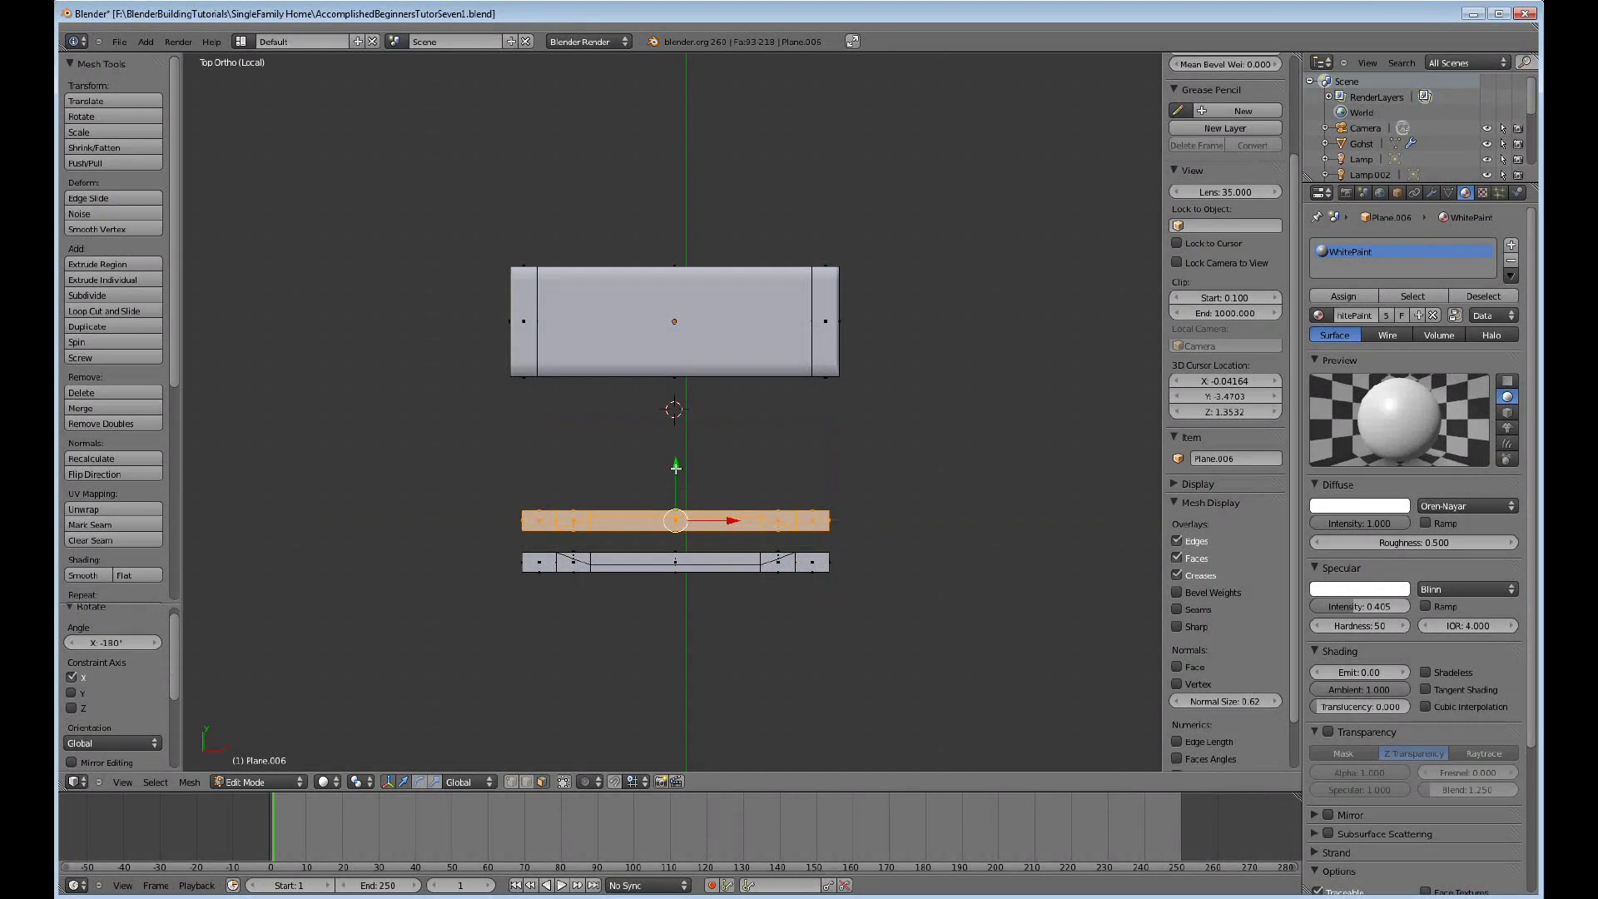
pyautogui.moveTo(675, 479); pyautogui.dragTo(697, 511)
pyautogui.moveTo(779, 600); pyautogui.dragTo(707, 524, button='middle')
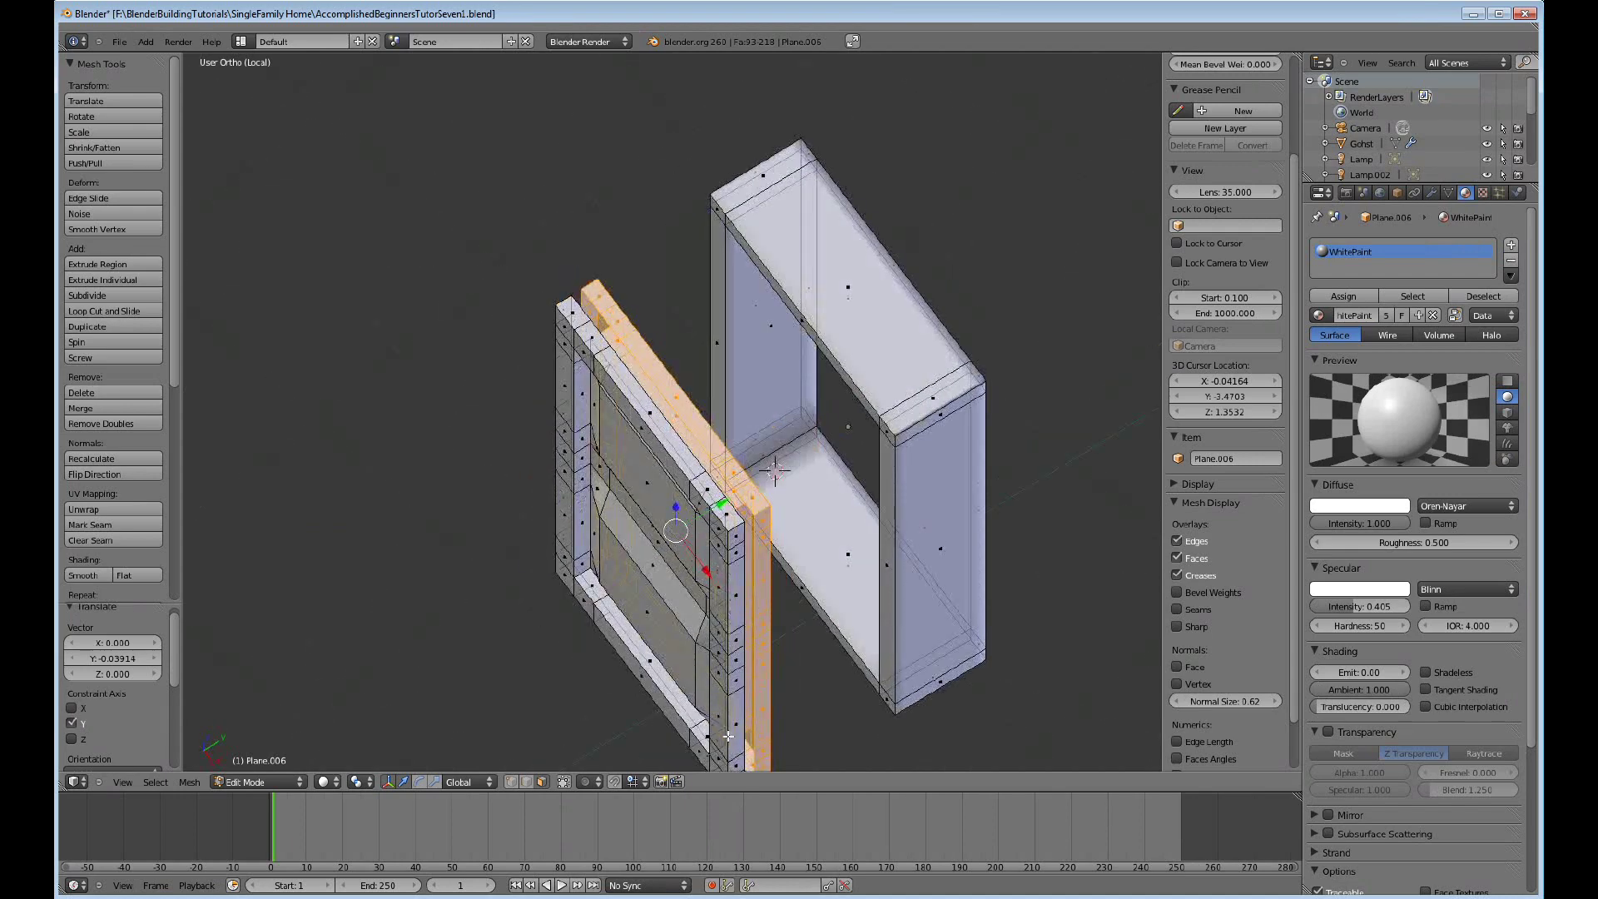
# Limit selection to visible geometry, switch to edge selection mode and deselect everything.
pyautogui.click(565, 782)
pyautogui.keyDown('ctrl'); pyautogui.scroll(-5, 732, 596); pyautogui.keyUp('ctrl')
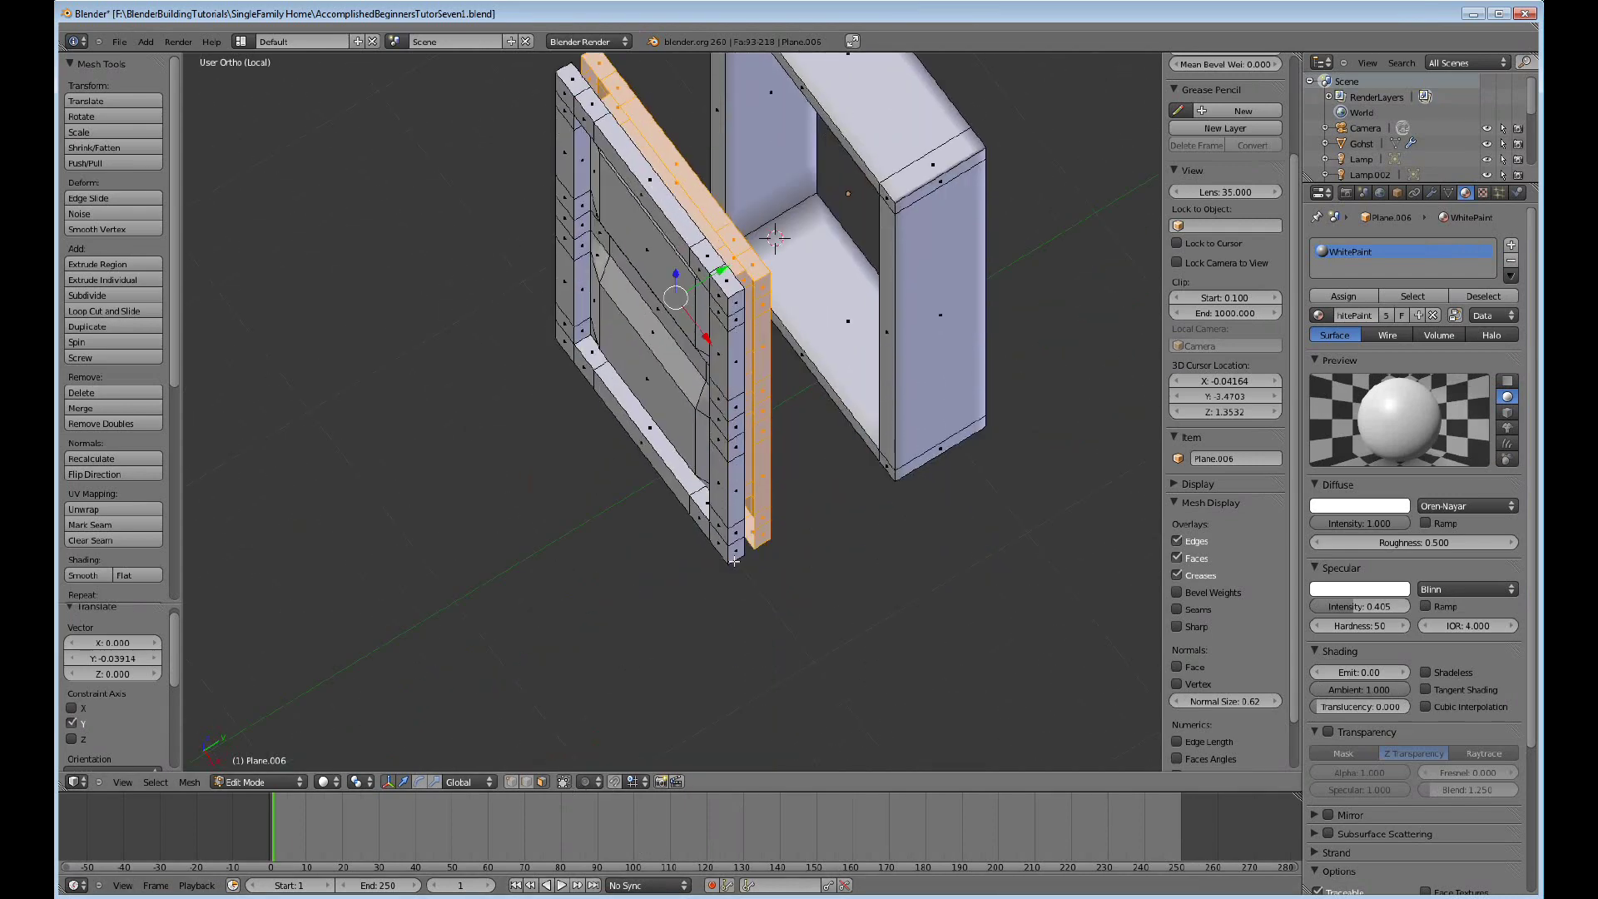
pyautogui.scroll(3, 817, 541)
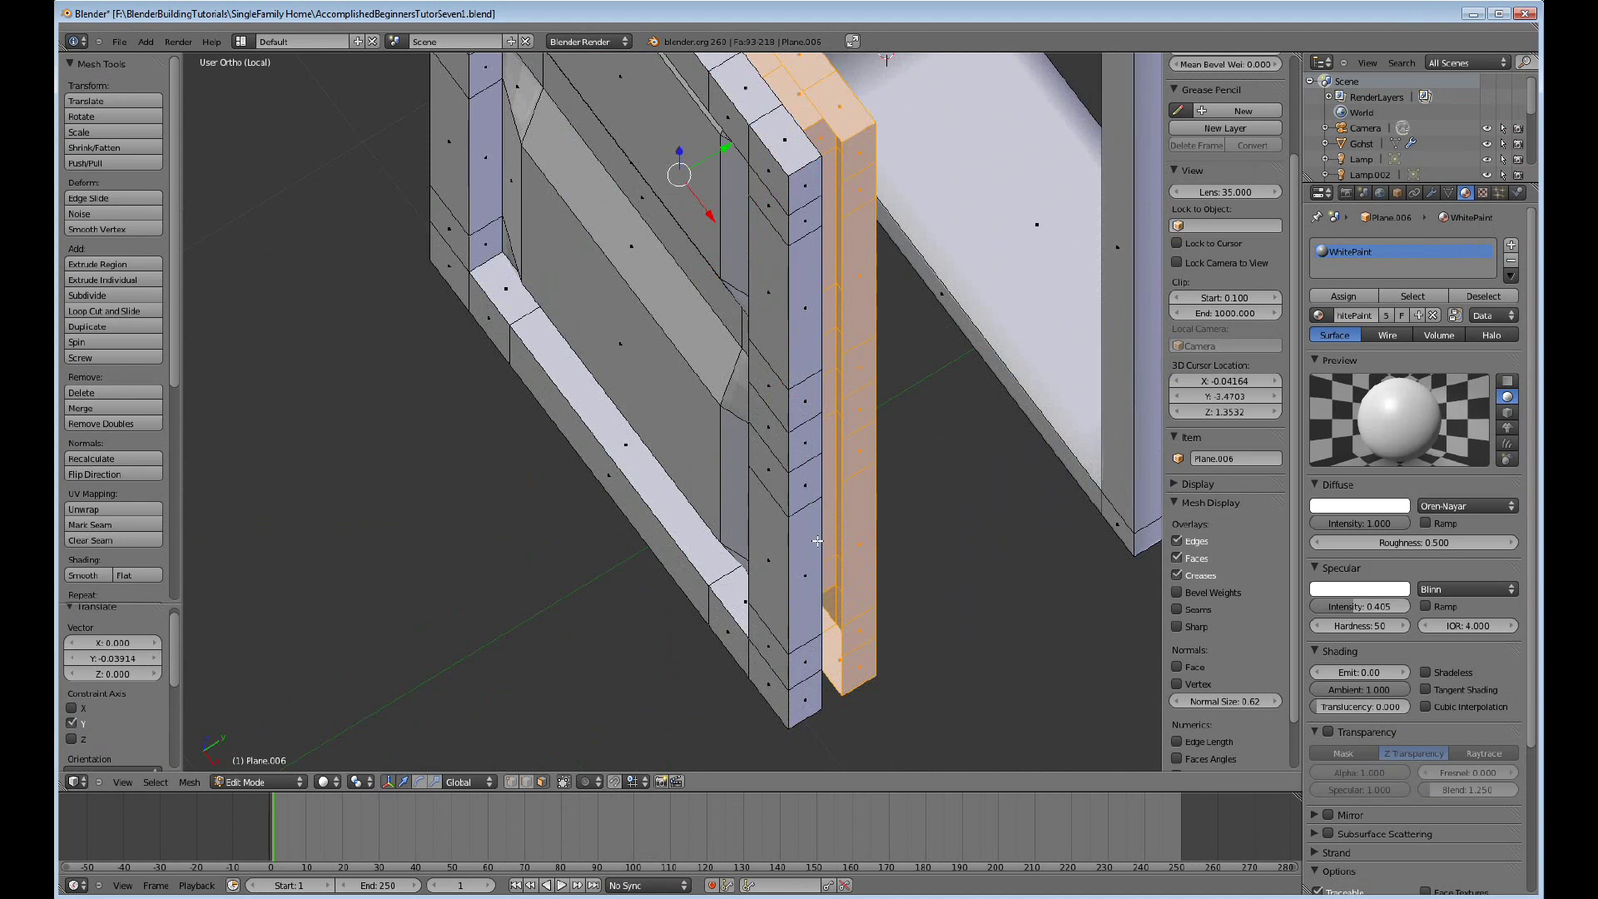
pyautogui.hotkey('ctrl', 'Tab')
pyautogui.click(803, 524)
pyautogui.press('a')
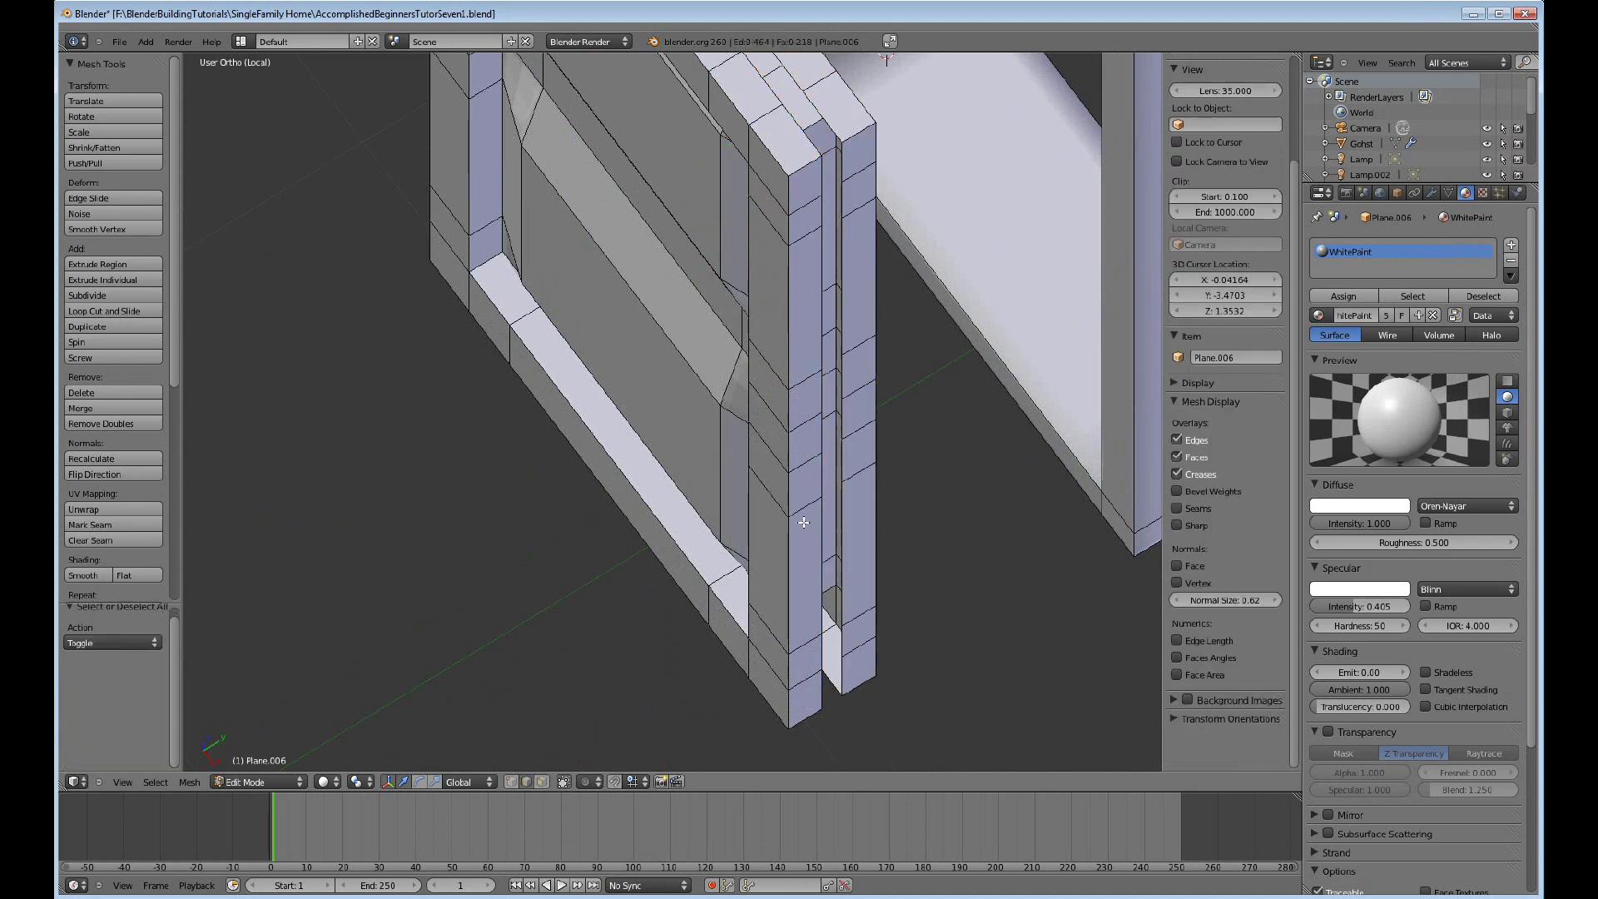
# Try to bridge the facing outer edge loops of the two door halves with LoopTools, and undo the bridge.
pyautogui.keyDown('alt'); pyautogui.rightClick(819, 531); pyautogui.keyUp('alt')
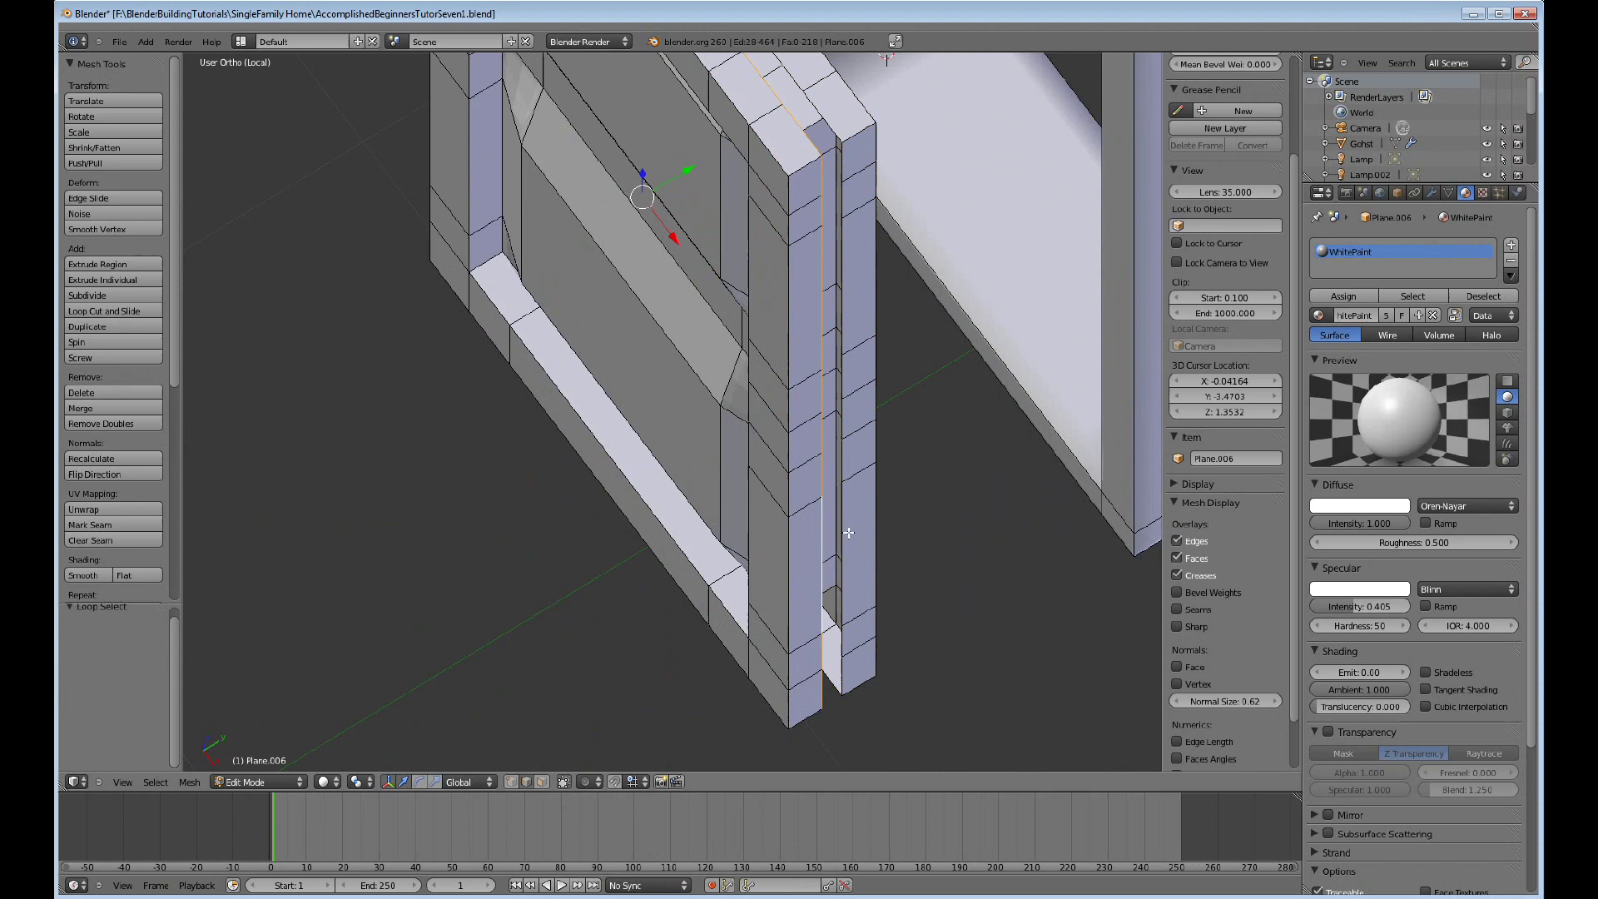
pyautogui.keyDown('alt'); pyautogui.keyDown('shift'); pyautogui.rightClick(848, 532); pyautogui.keyUp('shift'); pyautogui.keyUp('alt')
pyautogui.moveTo(848, 532); pyautogui.dragTo(852, 505, button='middle')
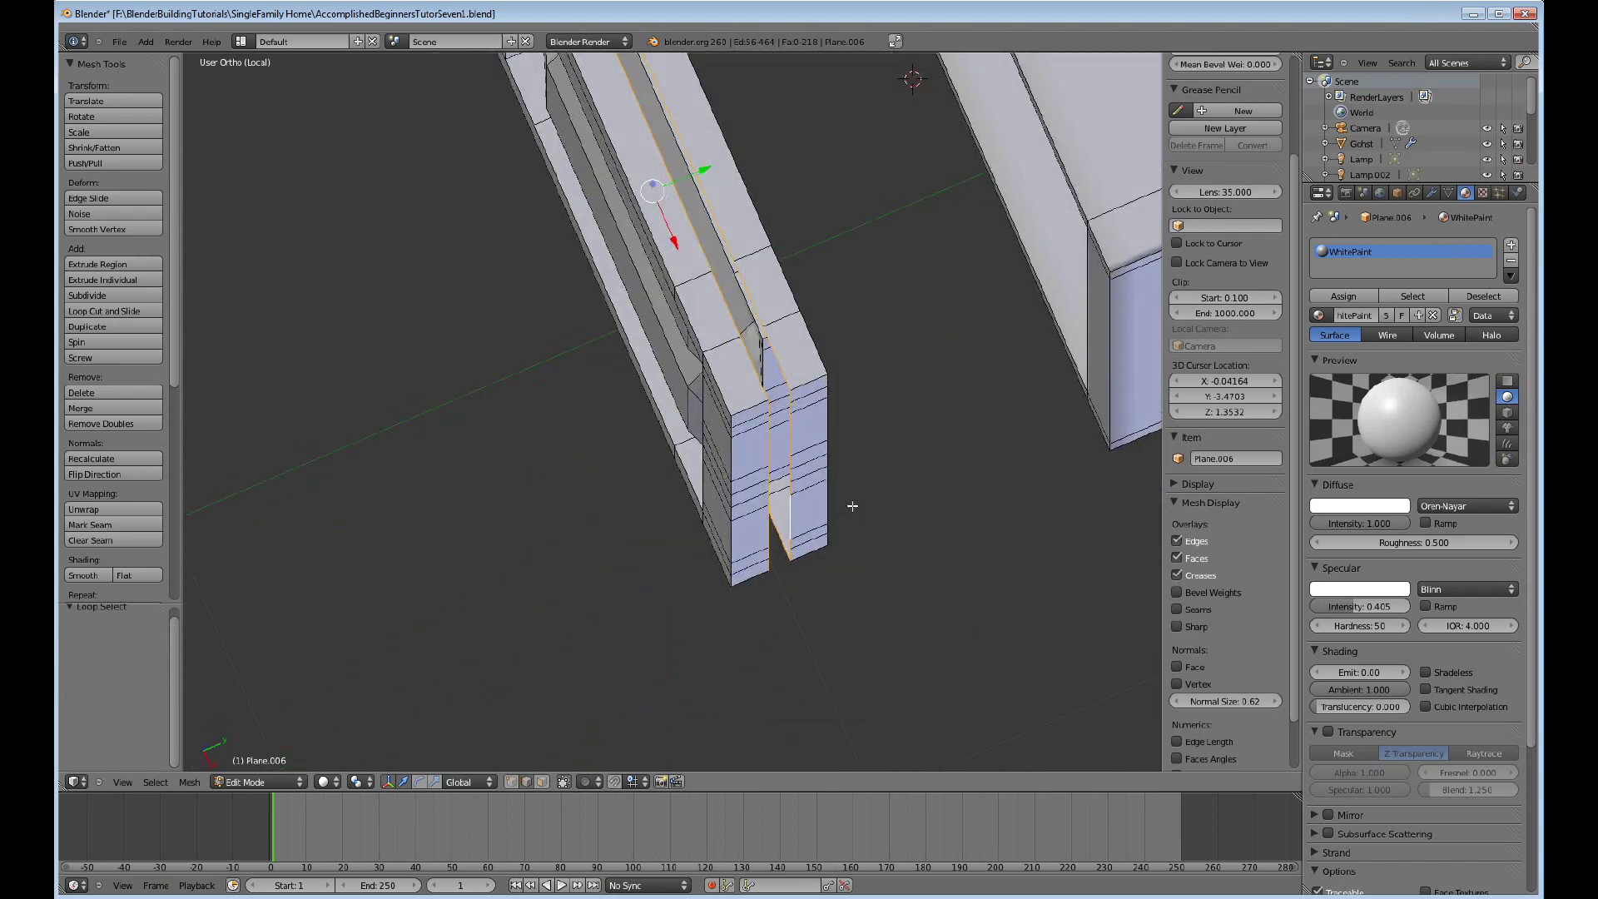
pyautogui.press('w')
pyautogui.moveTo(848, 486)
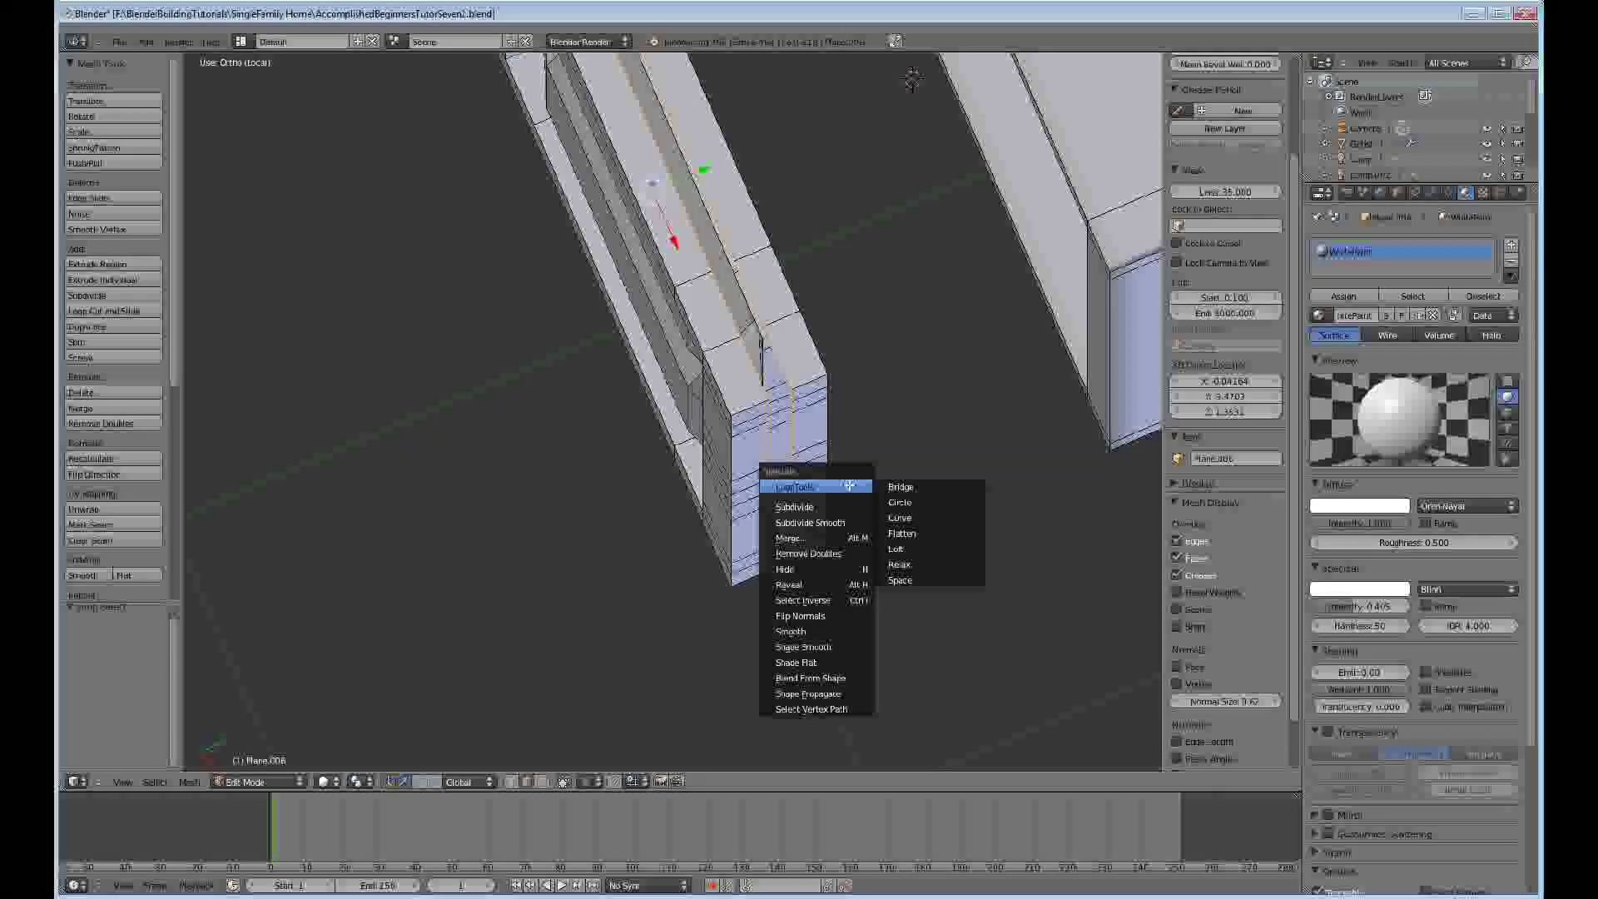
pyautogui.click(903, 486)
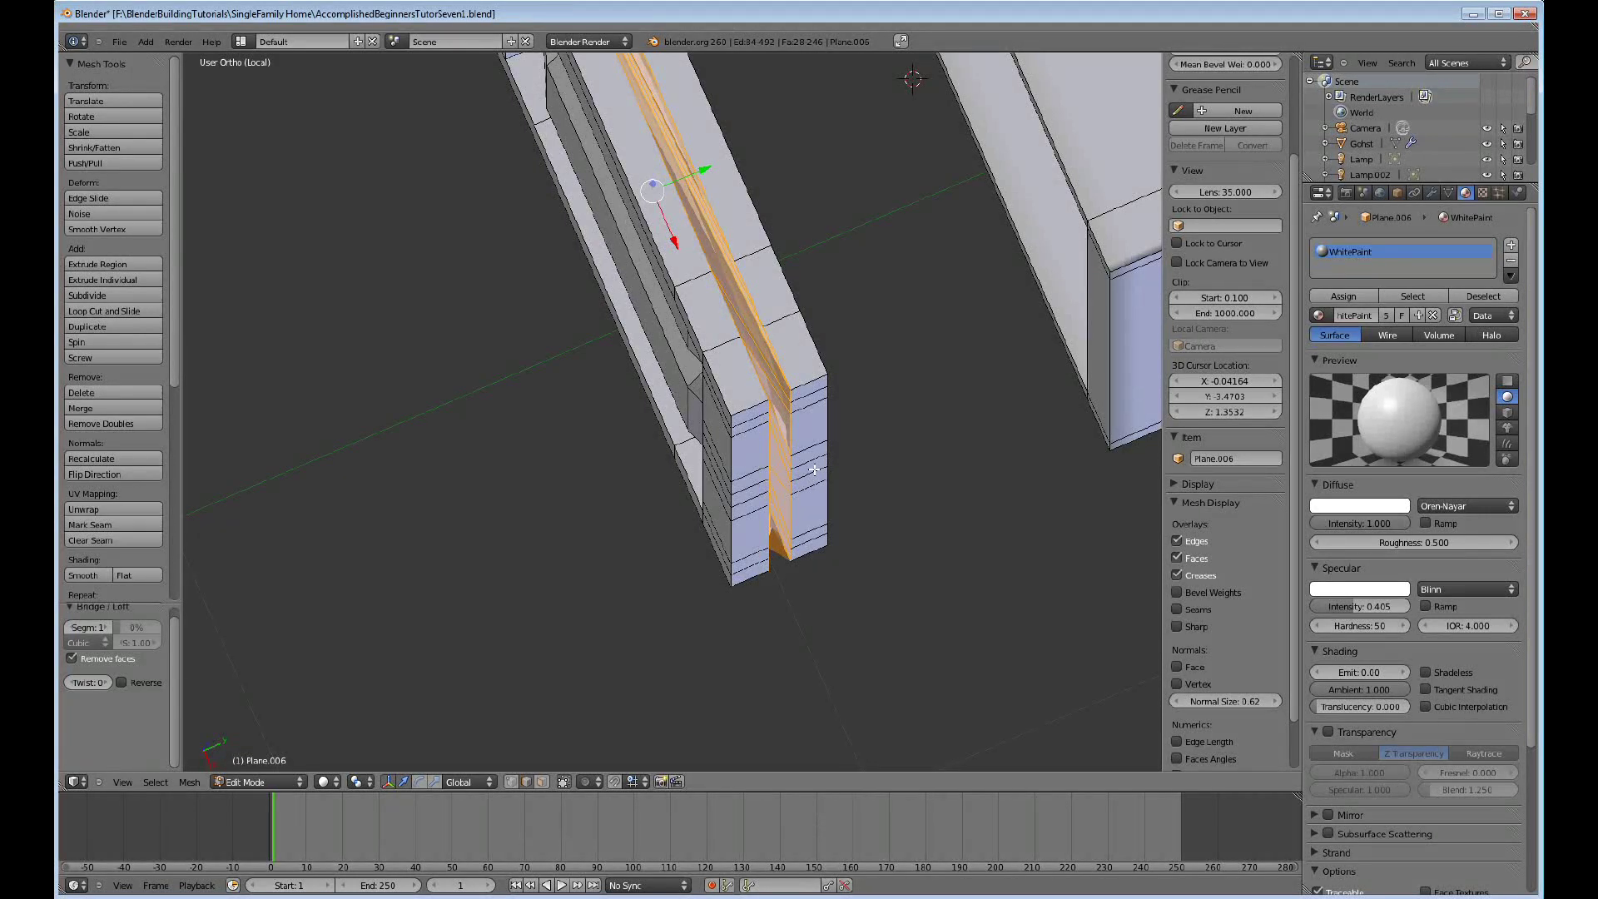
pyautogui.hotkey('ctrl', 'z')
# Create a face between the two opposite long edges bordering the gap on the side of the door.
pyautogui.moveTo(814, 470); pyautogui.dragTo(759, 296, button='middle')
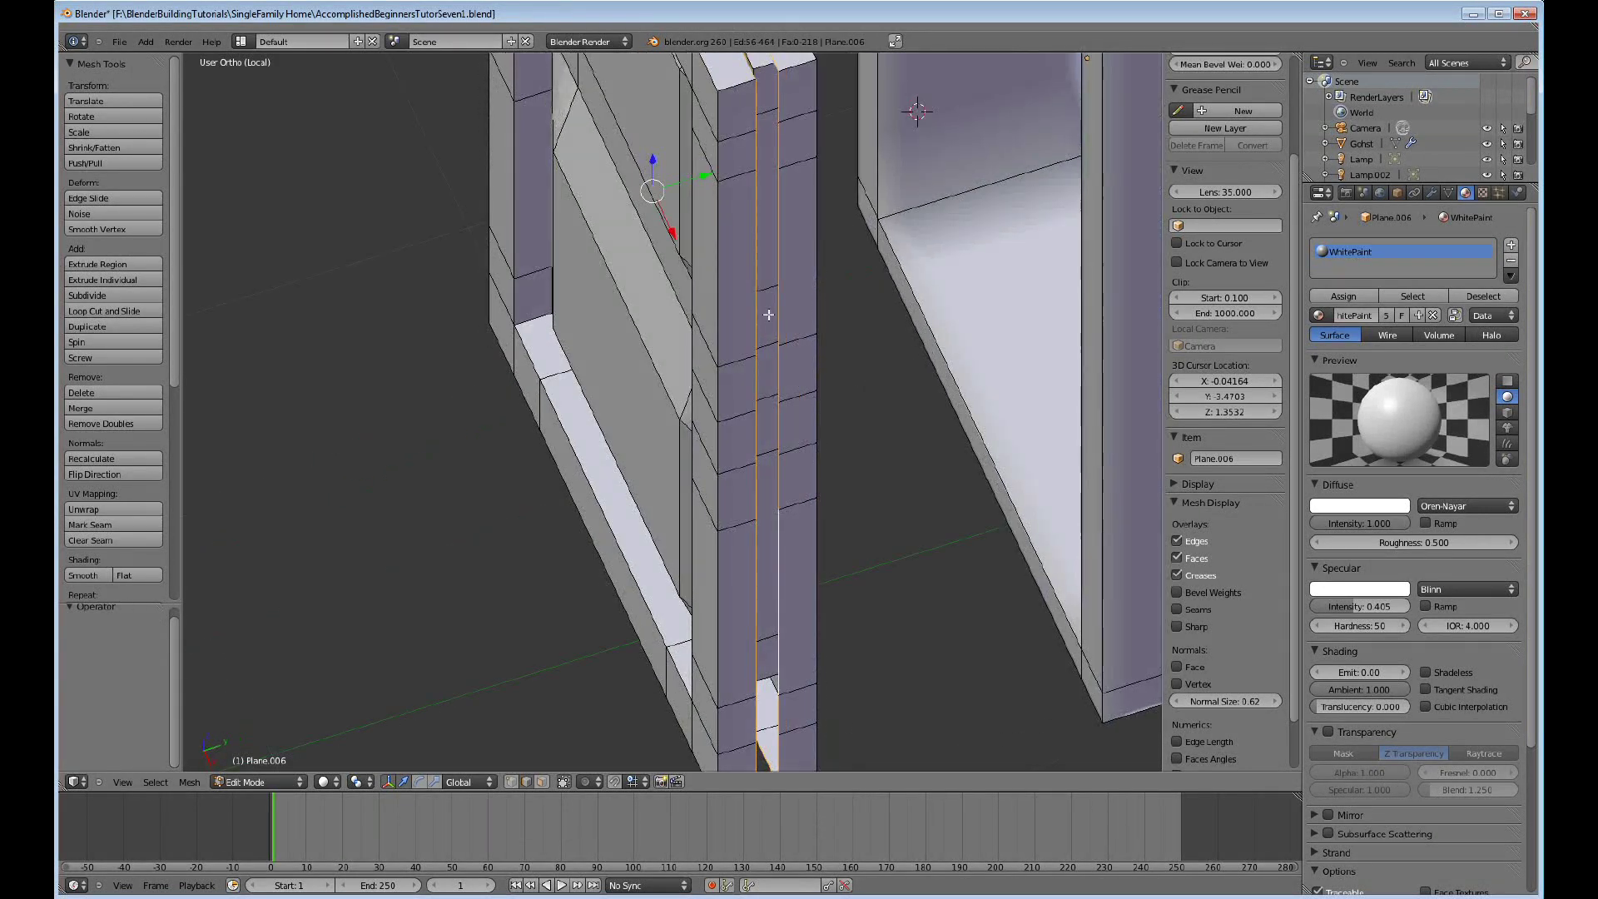
pyautogui.rightClick(756, 293)
pyautogui.keyDown('shift'); pyautogui.rightClick(778, 259); pyautogui.keyUp('shift')
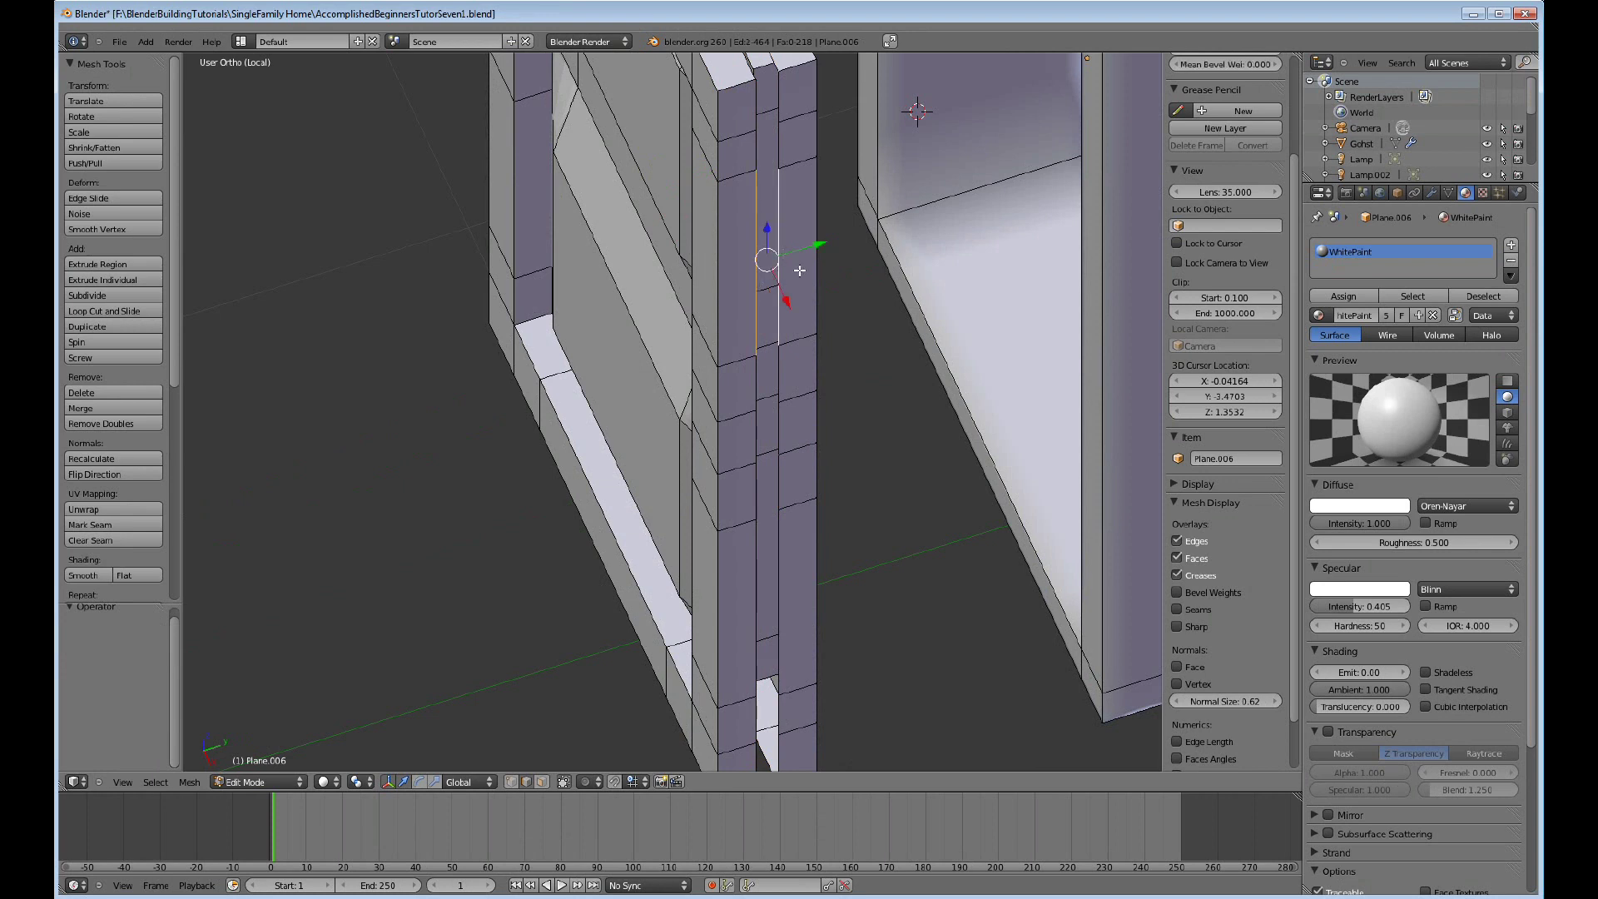
pyautogui.press('f')
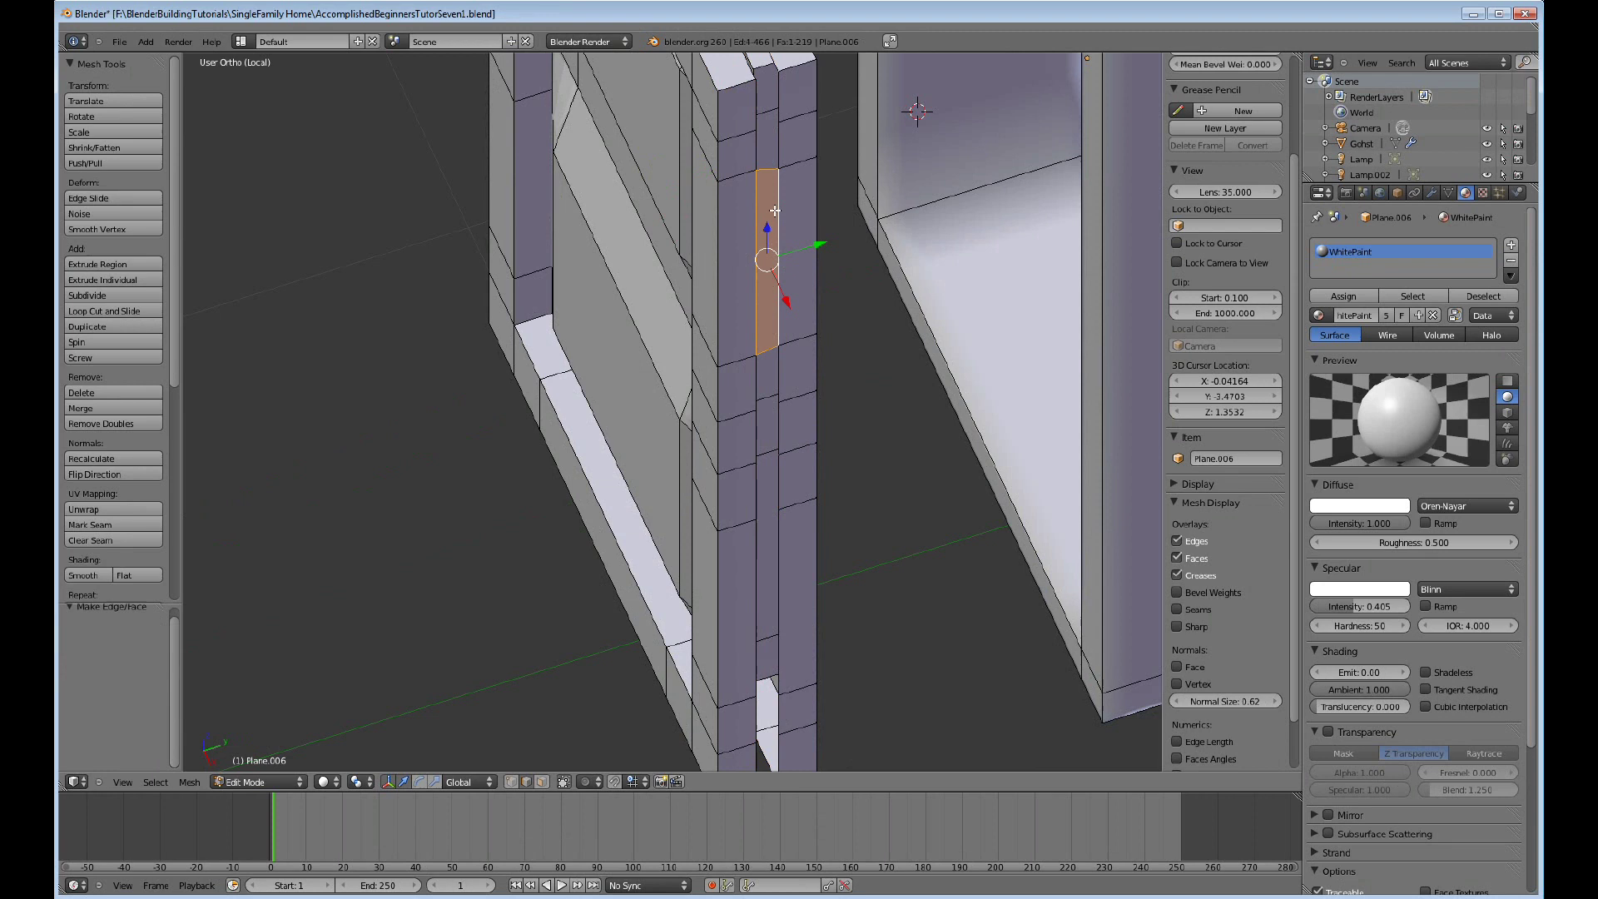
# Select the remaining edge loop around the gap between the door halves and bridge it with LoopTools.
pyautogui.keyDown('alt'); pyautogui.rightClick(756, 388); pyautogui.keyUp('alt')
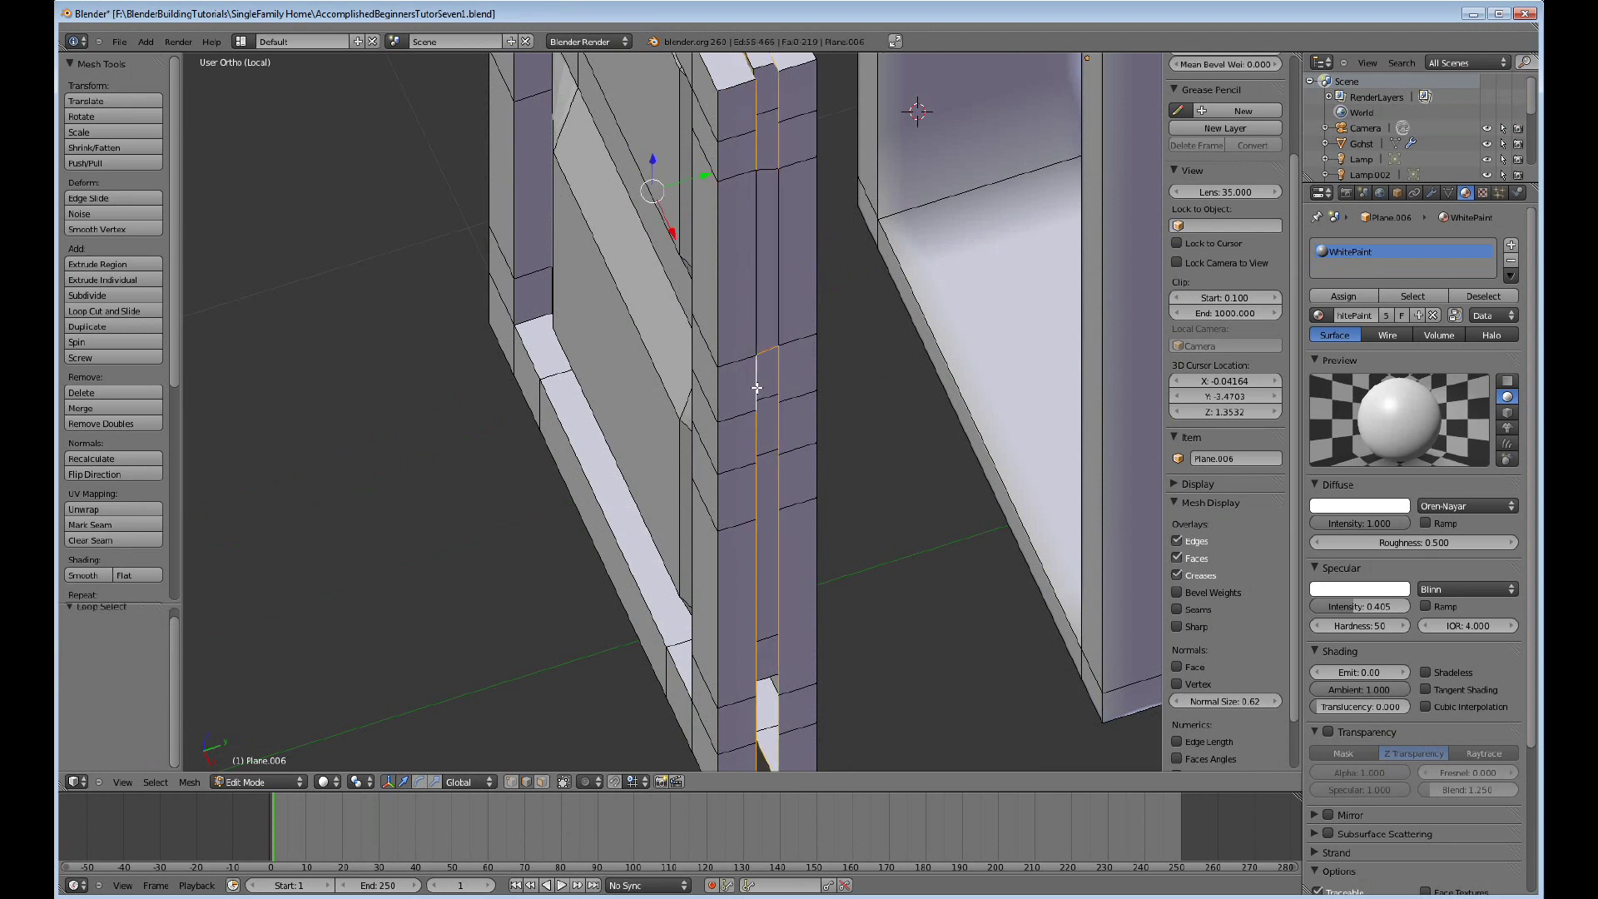
pyautogui.scroll(-3, 827, 267)
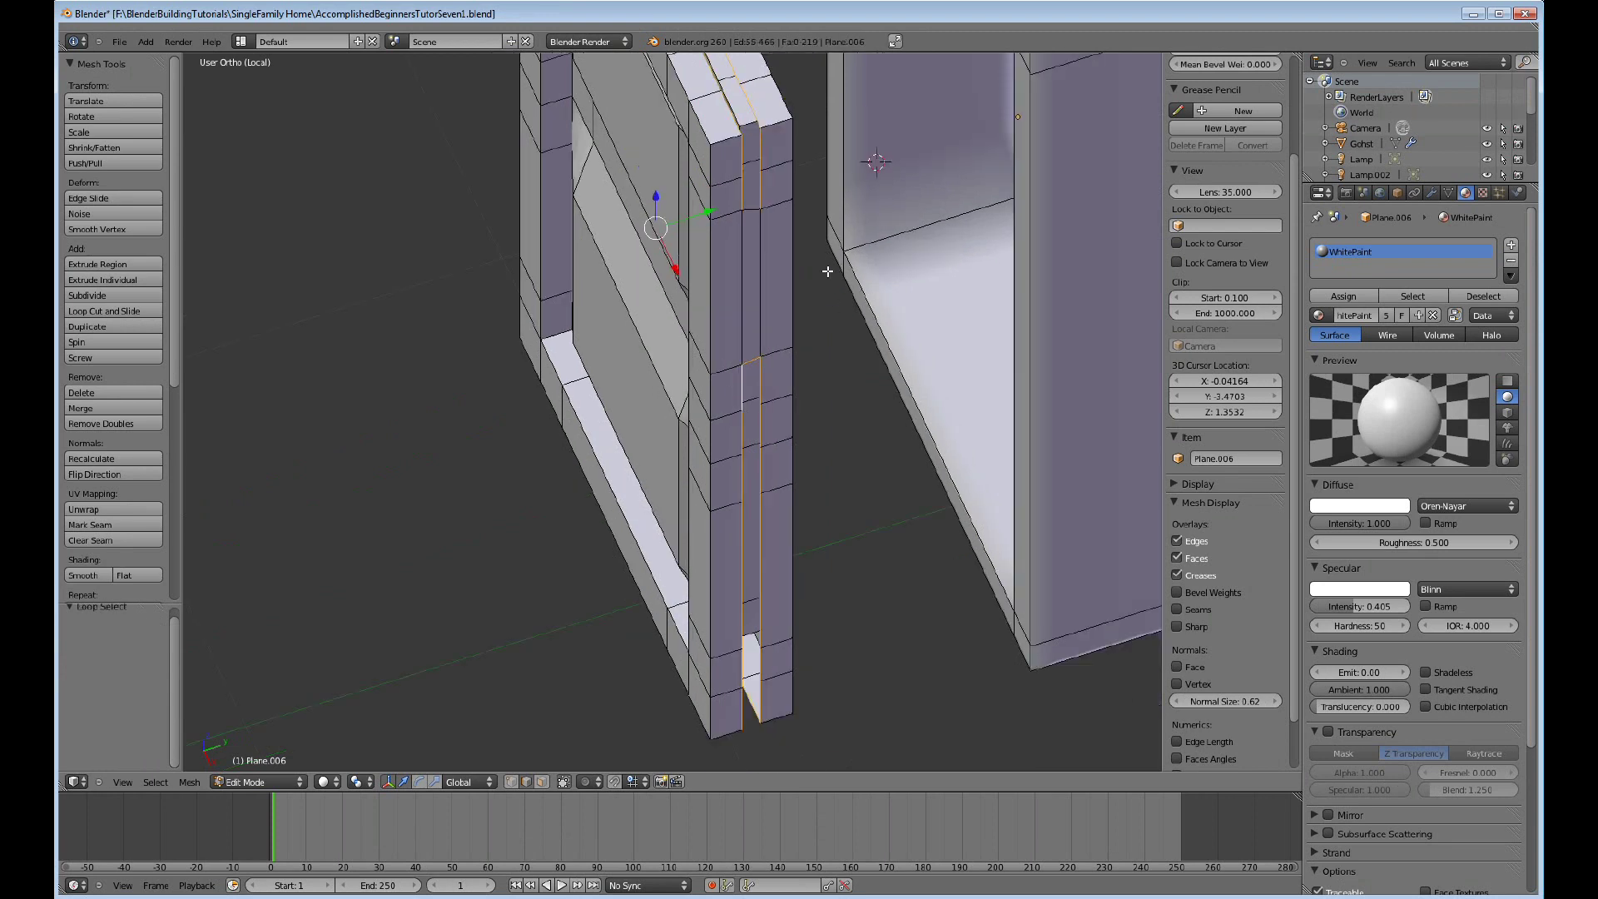
pyautogui.scroll(2, 758, 345)
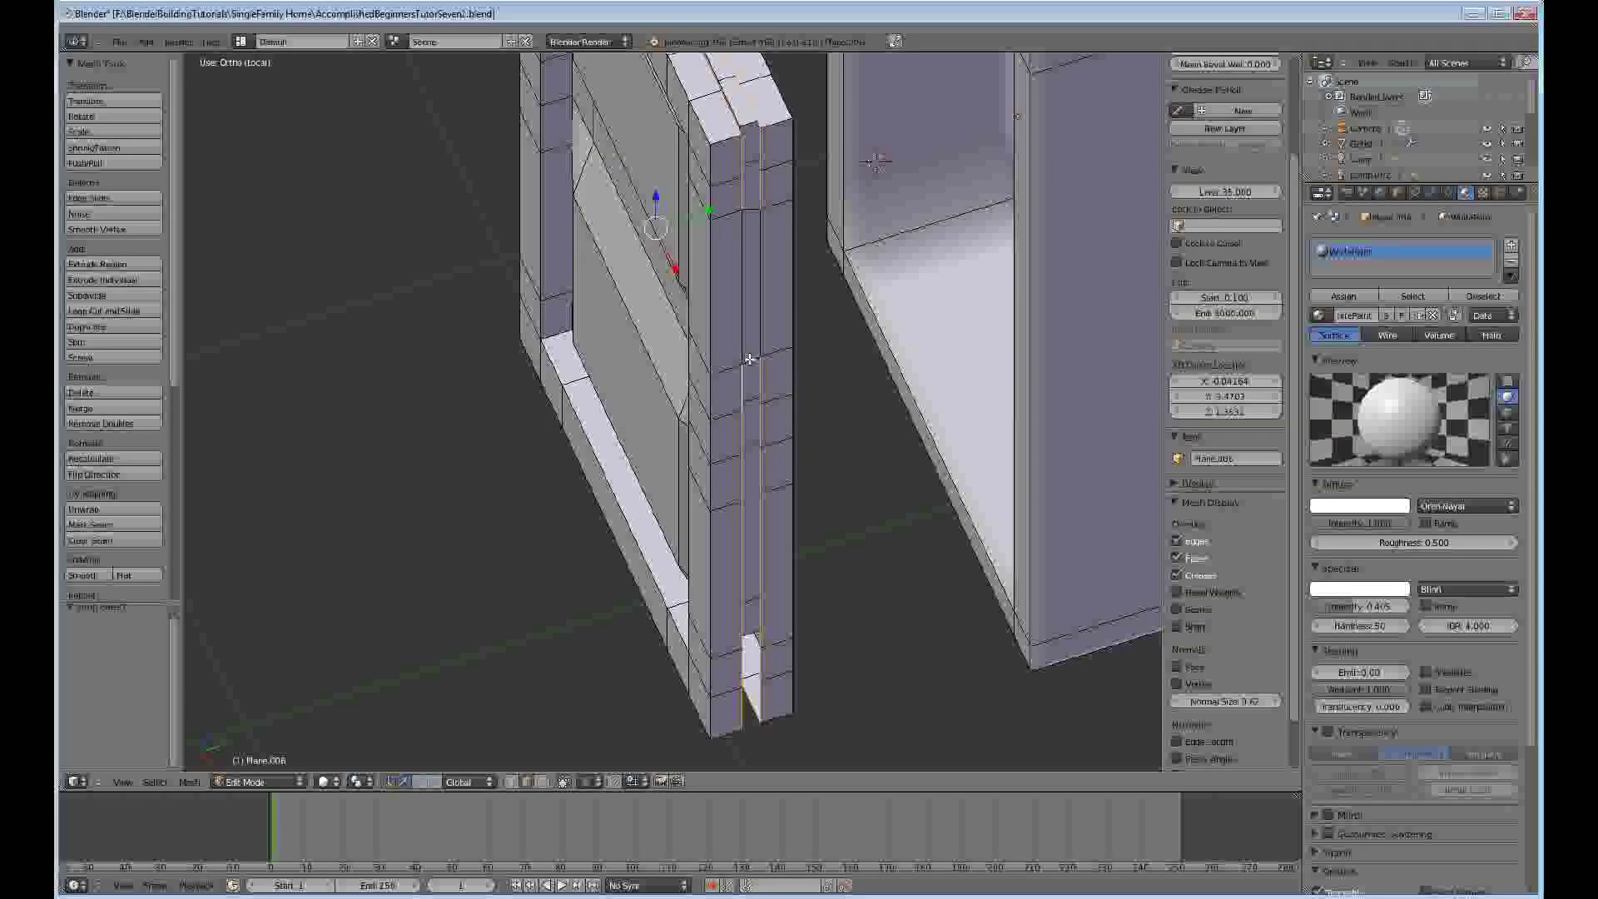
pyautogui.press('w')
pyautogui.moveTo(787, 316)
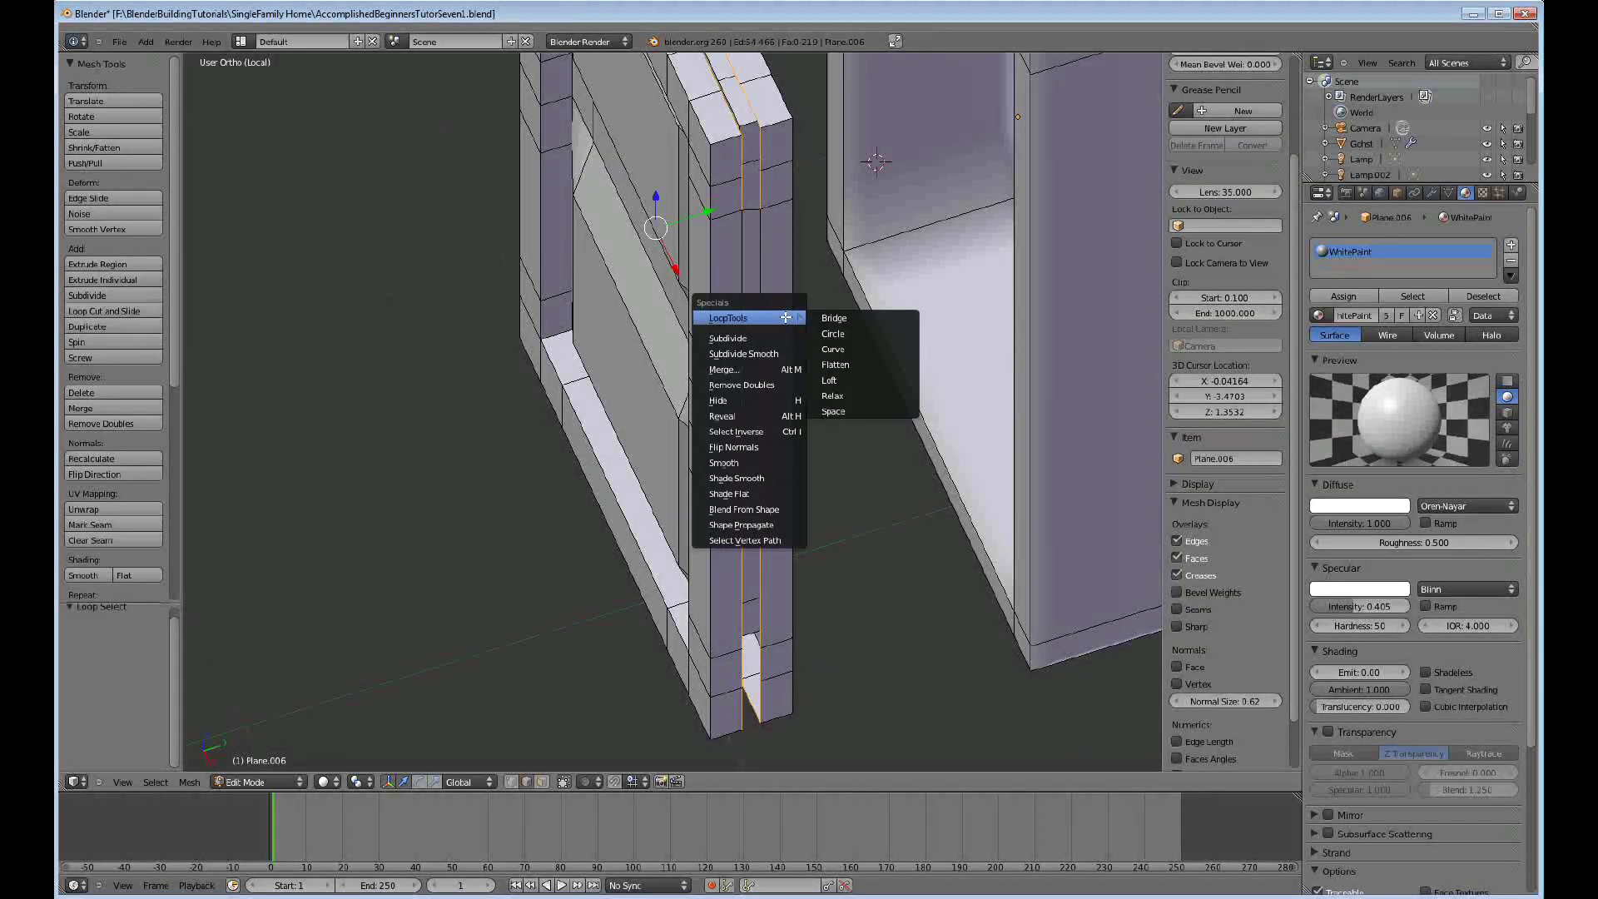
pyautogui.click(834, 317)
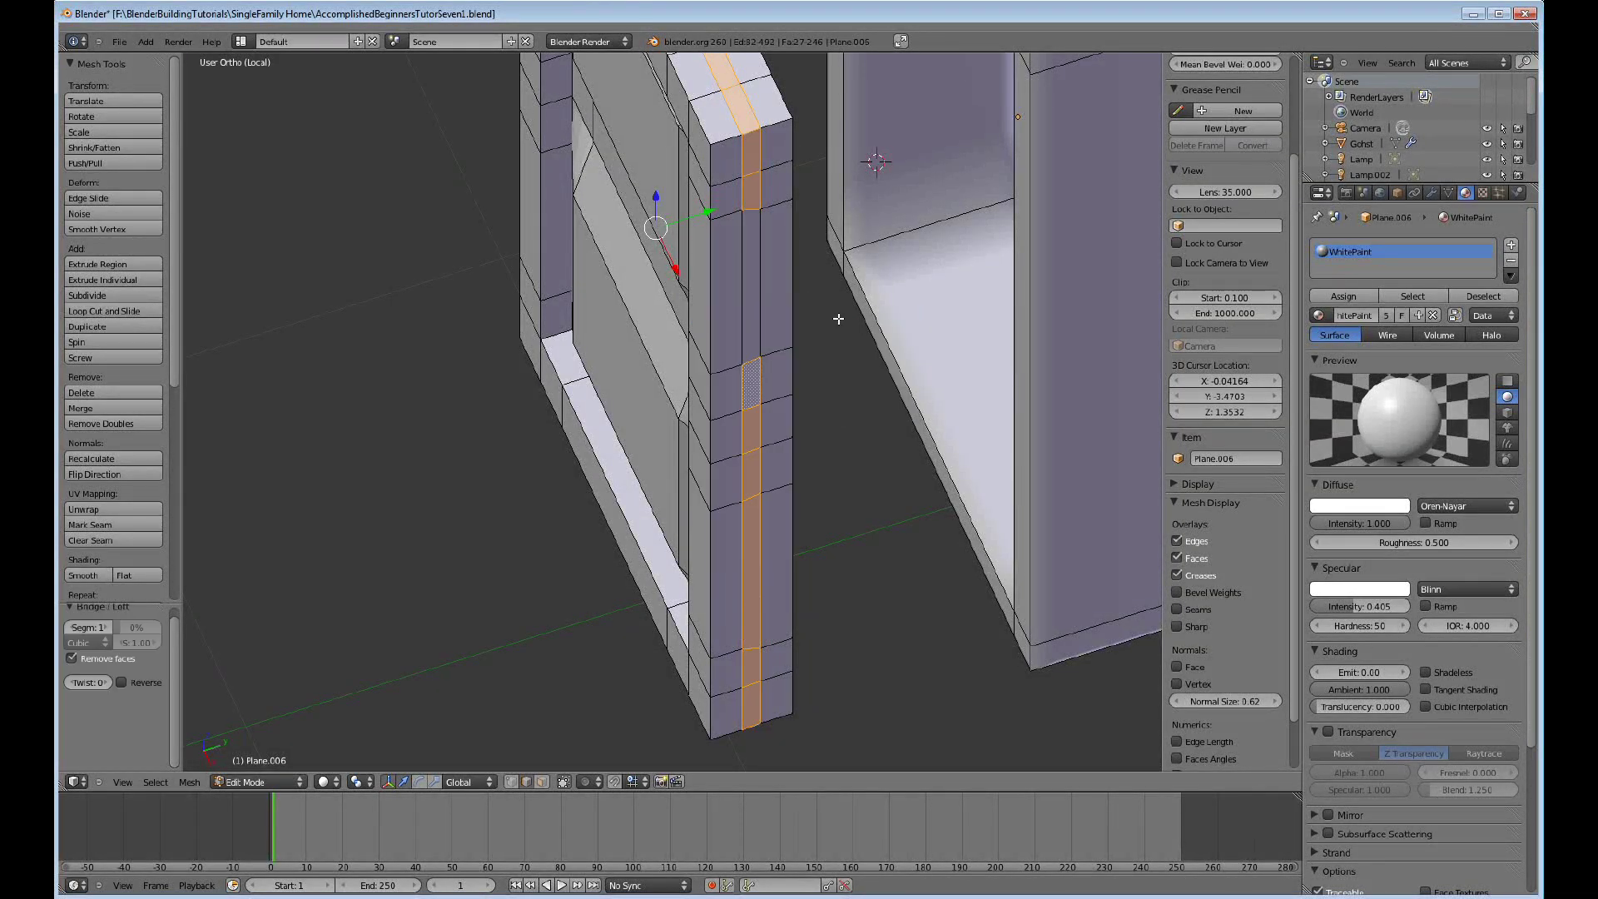
# From the top view, allow selection through hidden geometry and select the entire joined door.
pyautogui.scroll(-2, 822, 314)
pyautogui.scroll(-2, 822, 314)
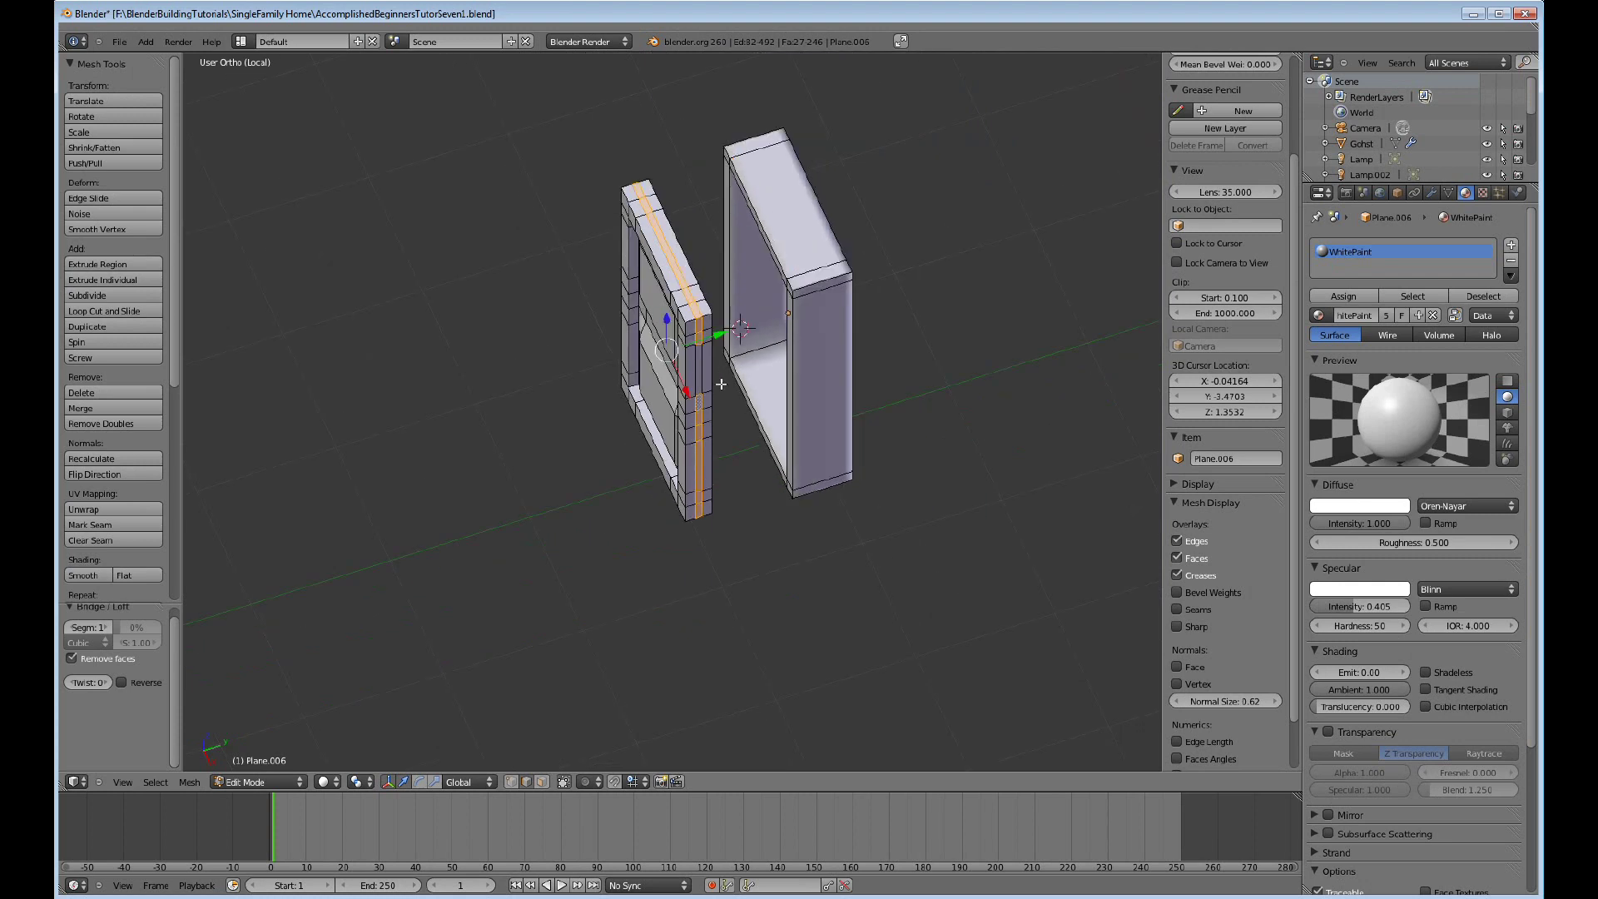
pyautogui.press('KP_7')
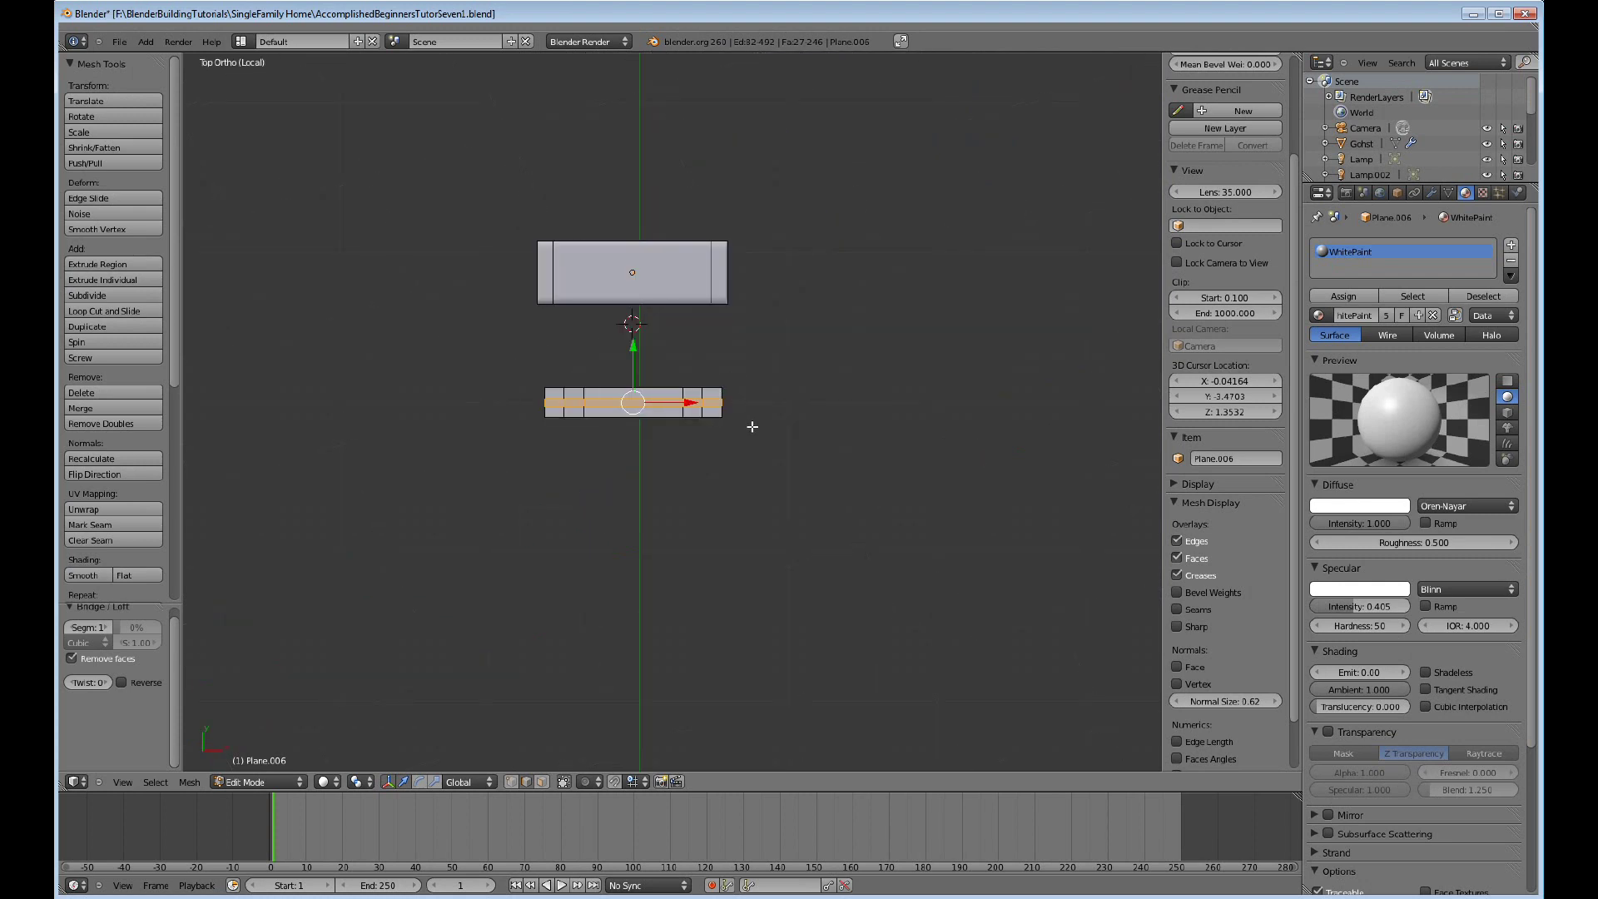
pyautogui.moveTo(756, 424)
pyautogui.keyDown('ctrl'); pyautogui.mouseDown()
pyautogui.moveTo(444, 411)
pyautogui.moveTo(533, 344)
pyautogui.moveTo(771, 352)
pyautogui.mouseUp(); pyautogui.keyUp('ctrl')
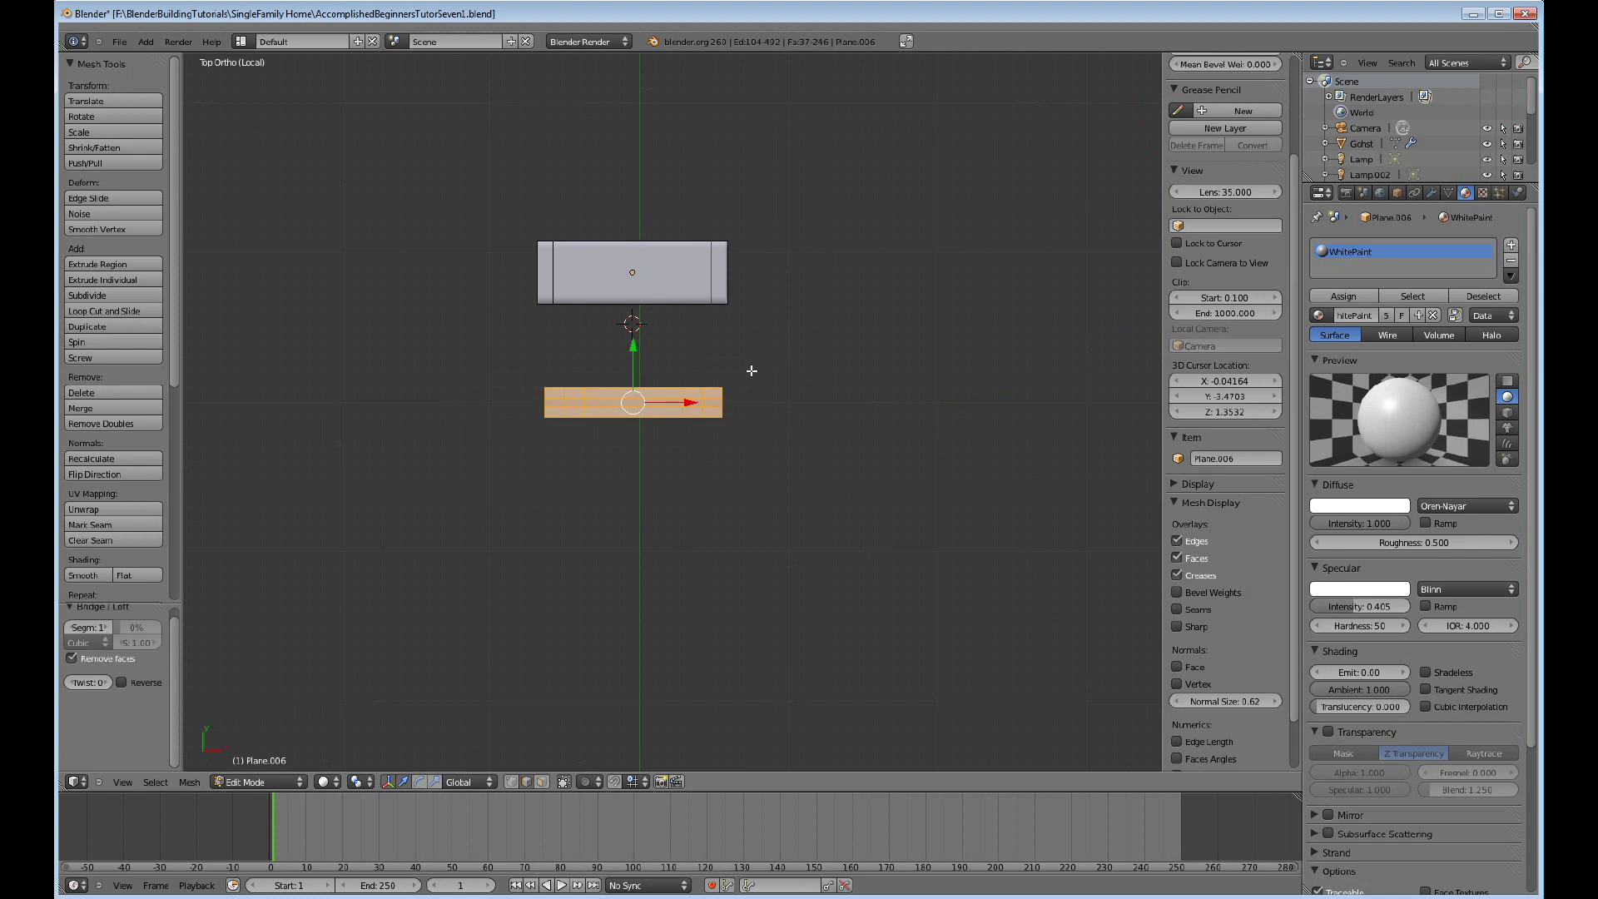
pyautogui.click(563, 782)
pyautogui.moveTo(767, 433)
pyautogui.keyDown('ctrl'); pyautogui.mouseDown()
pyautogui.moveTo(434, 398)
pyautogui.moveTo(496, 347)
pyautogui.moveTo(833, 344)
pyautogui.mouseUp(); pyautogui.keyUp('ctrl')
pyautogui.moveTo(740, 428); pyautogui.dragTo(651, 430, button='middle')
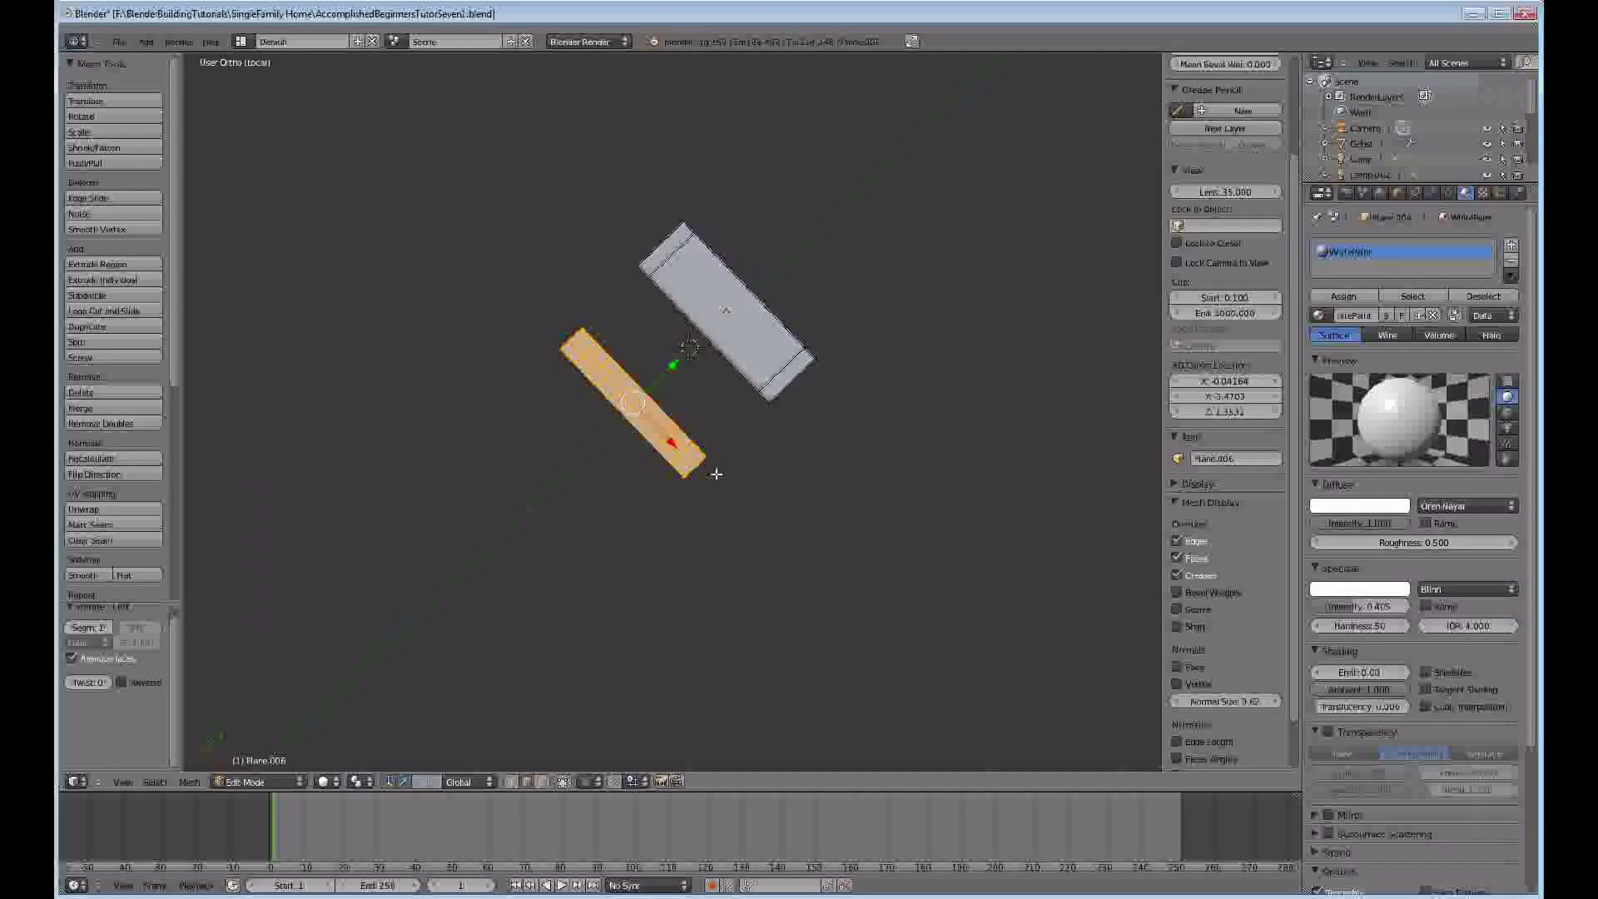
# Add a vertex group to the mesh and name it Door.
pyautogui.click(1449, 193)
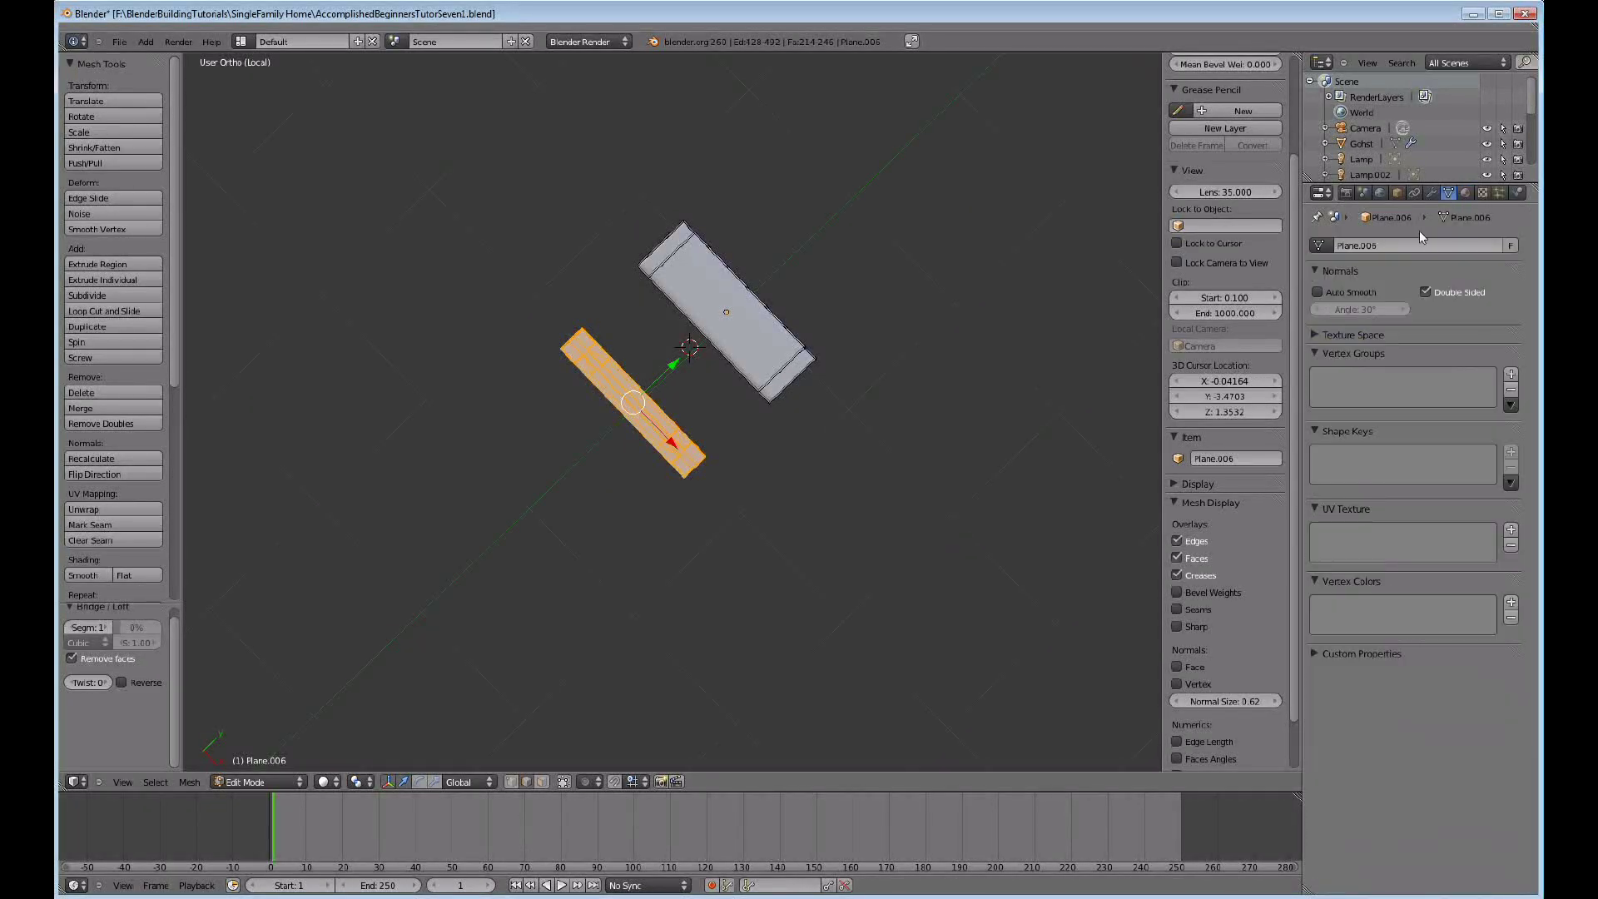
pyautogui.click(1512, 373)
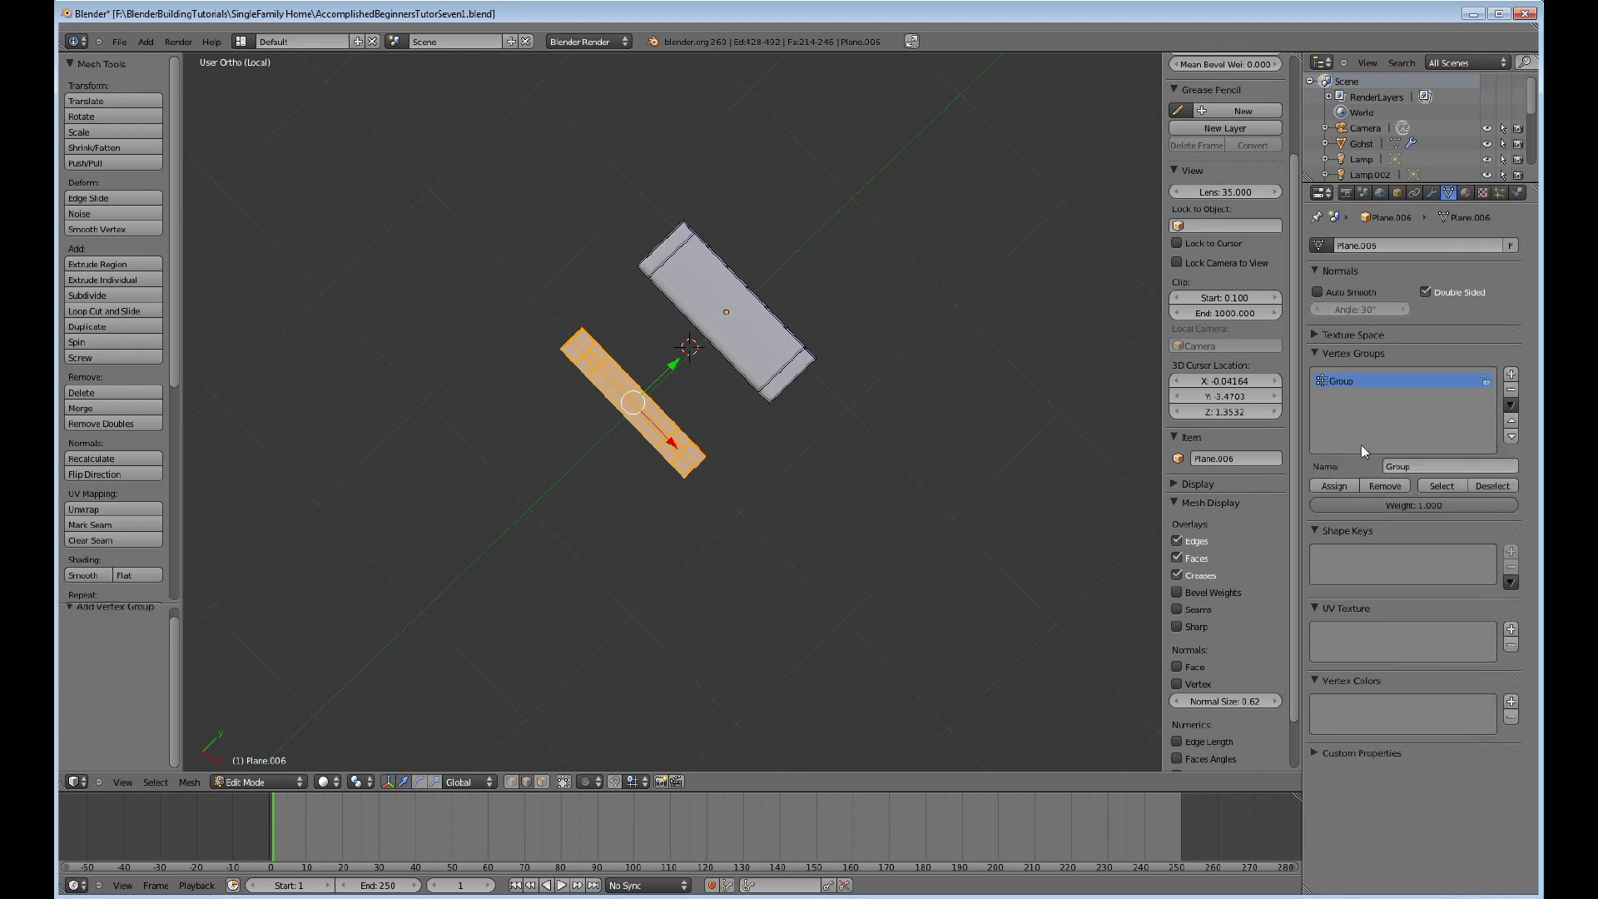
pyautogui.click(1414, 466)
pyautogui.write('Door')
pyautogui.press('Return')
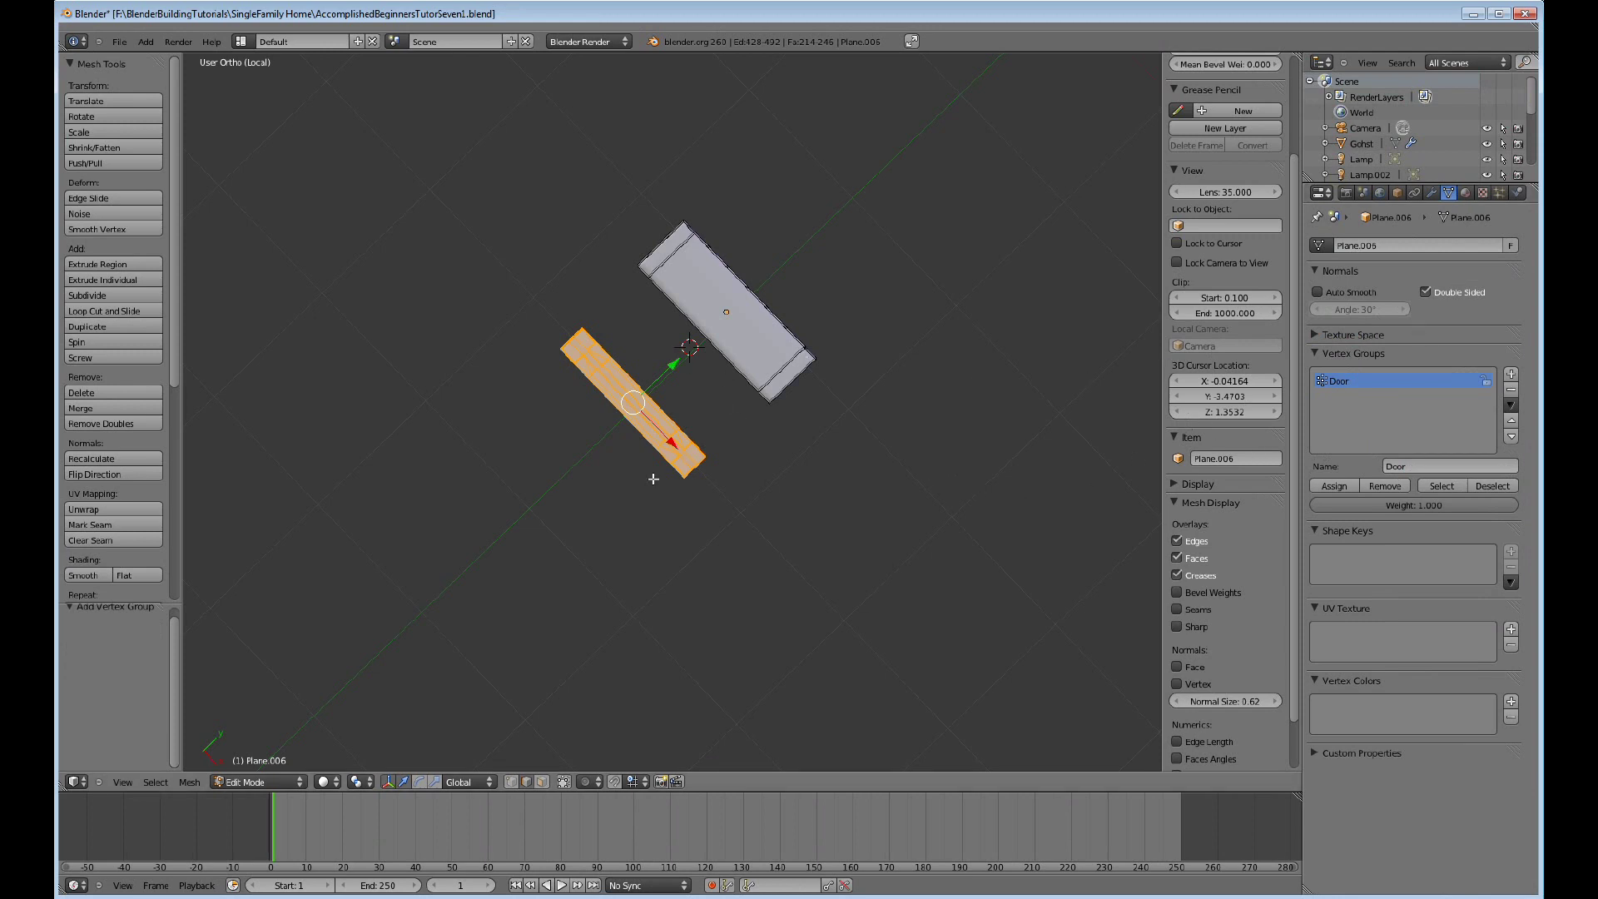
# Invert the selection to the door frame and assign it to a new vertex group named Doorjamb.
pyautogui.hotkey('ctrl', 'i')
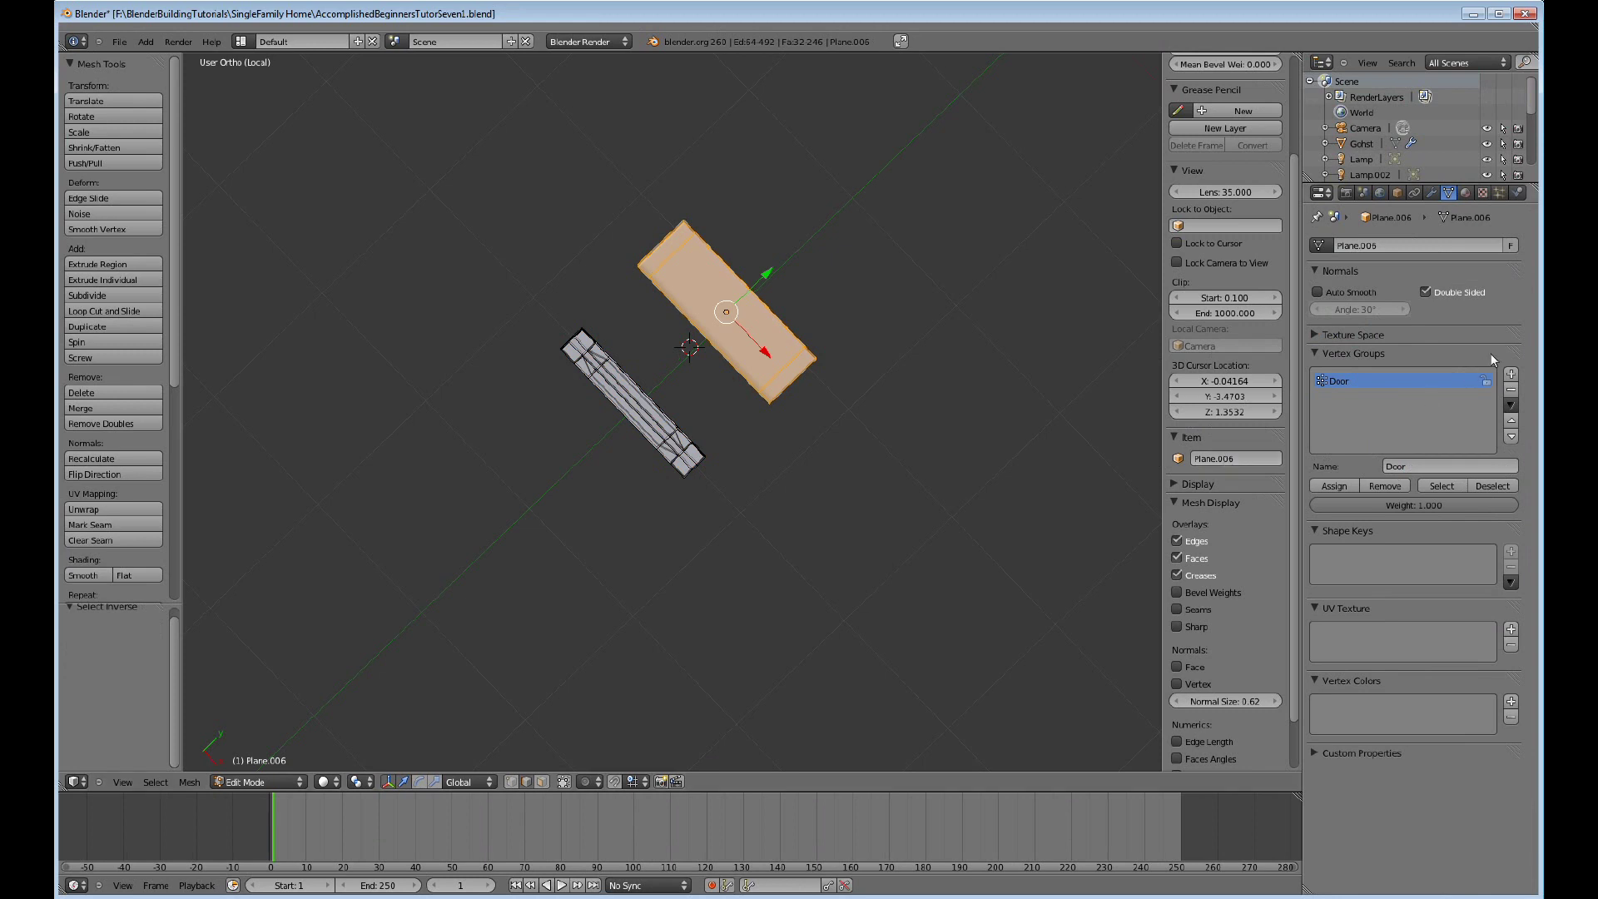
pyautogui.click(1511, 373)
pyautogui.click(1432, 463)
pyautogui.write('Doorjamb')
pyautogui.press('Return')
pyautogui.click(1342, 484)
# Test the Doorjamb and Door vertex groups by deselecting and selecting their vertices.
pyautogui.click(1492, 485)
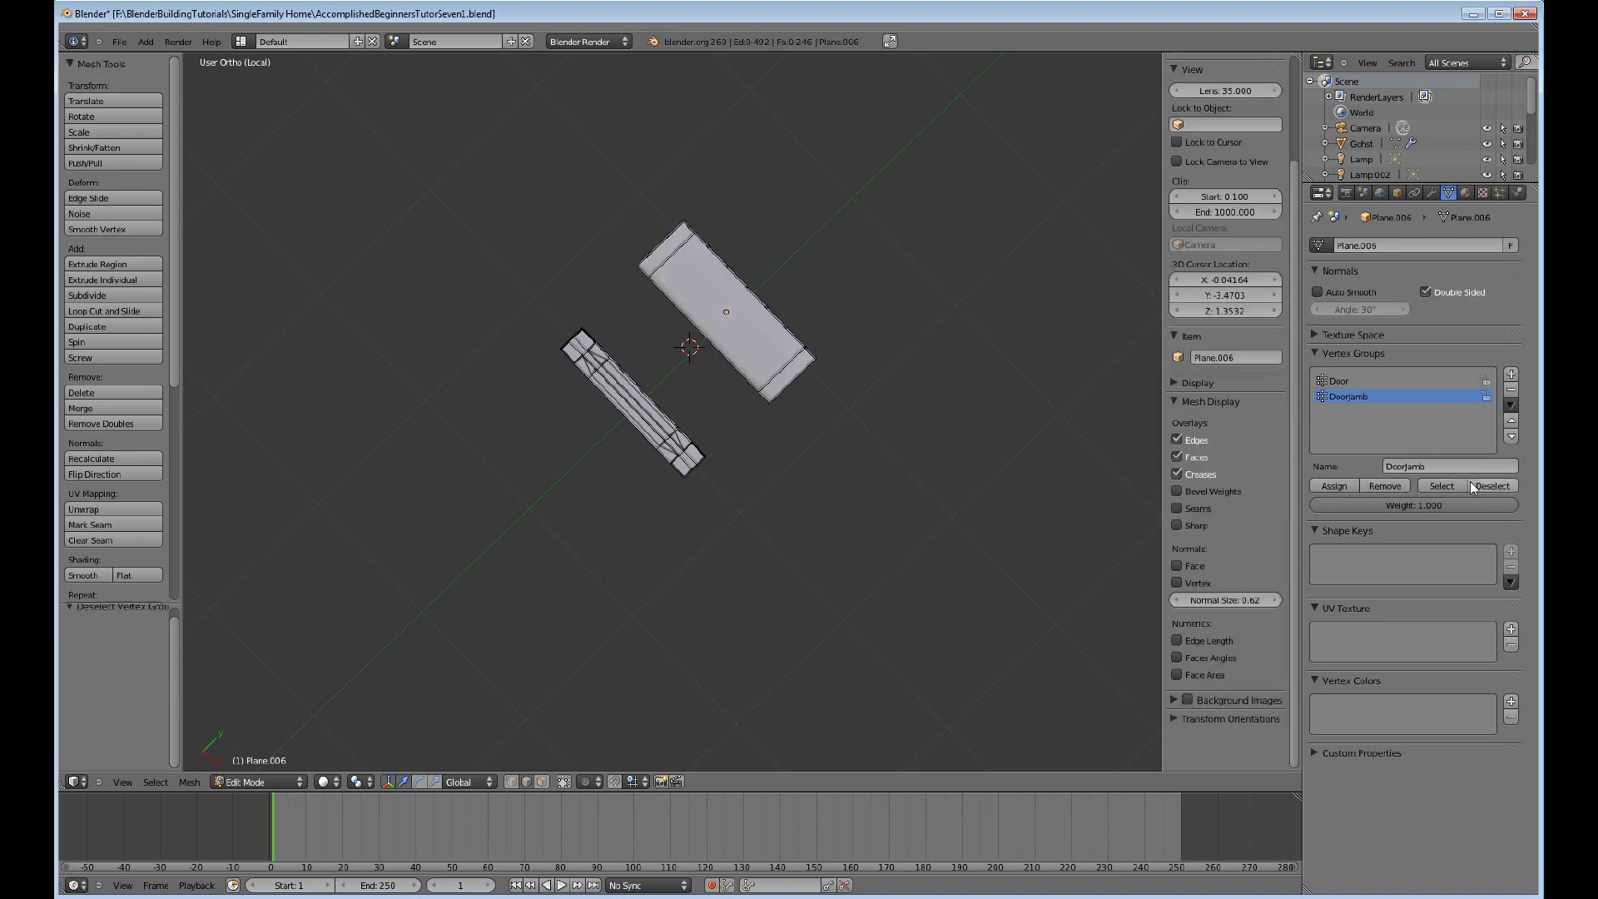
pyautogui.click(1441, 487)
pyautogui.click(1492, 485)
pyautogui.click(1336, 380)
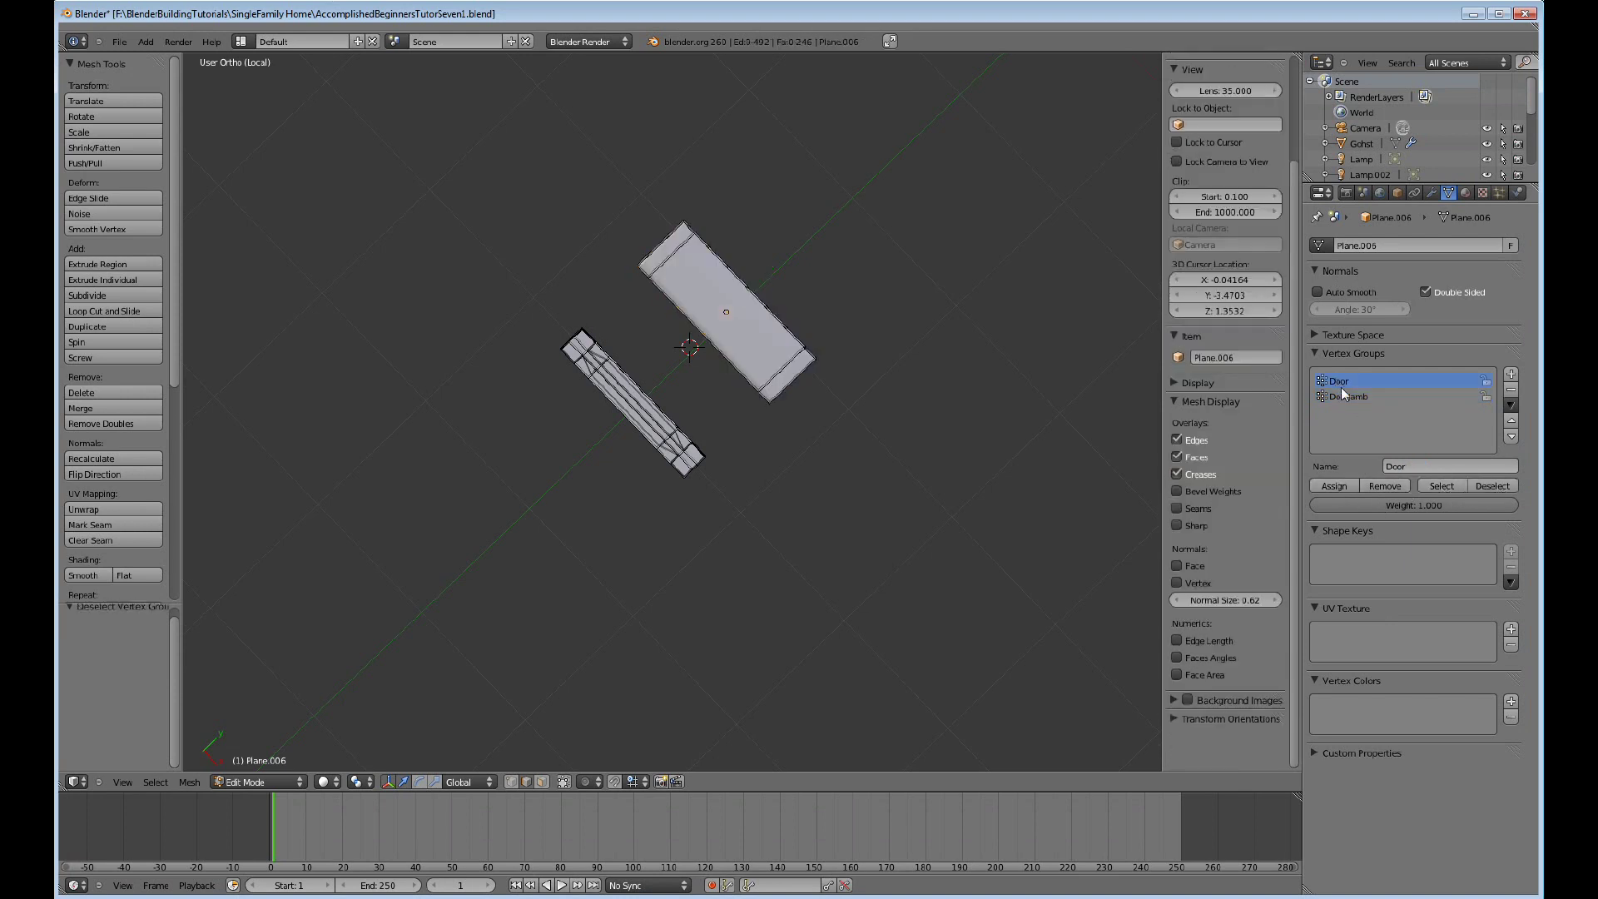
pyautogui.click(1441, 487)
# Select the Doorjamb group's vertices, invert the selection to the door, and assign it to the Door vertex group.
pyautogui.click(1337, 396)
pyautogui.click(1433, 487)
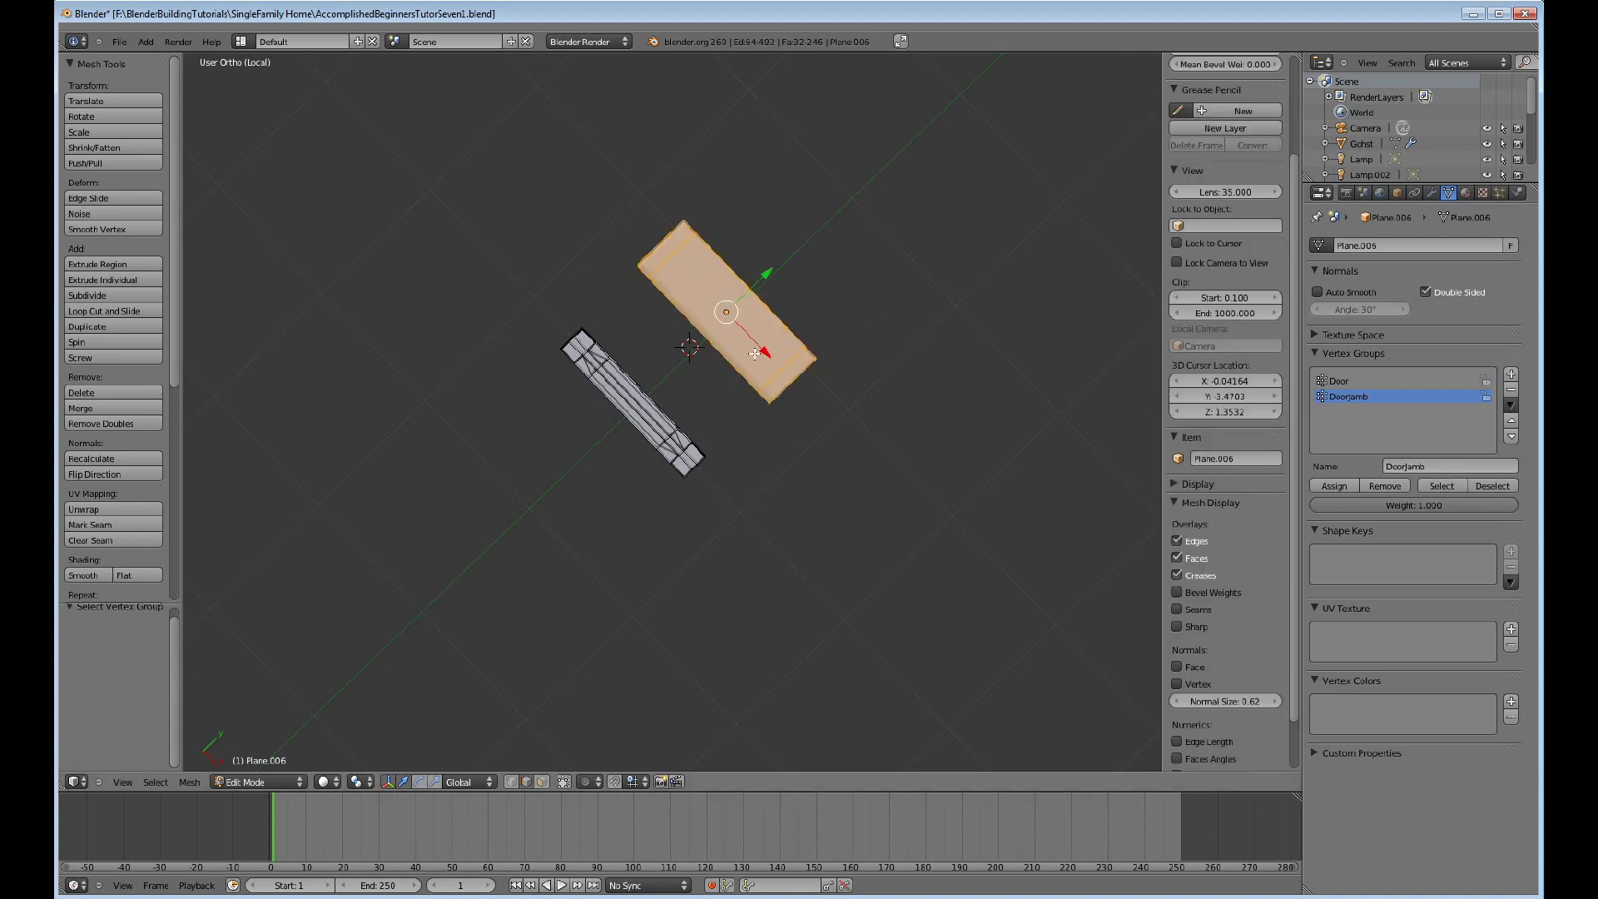
pyautogui.hotkey('ctrl', 'i')
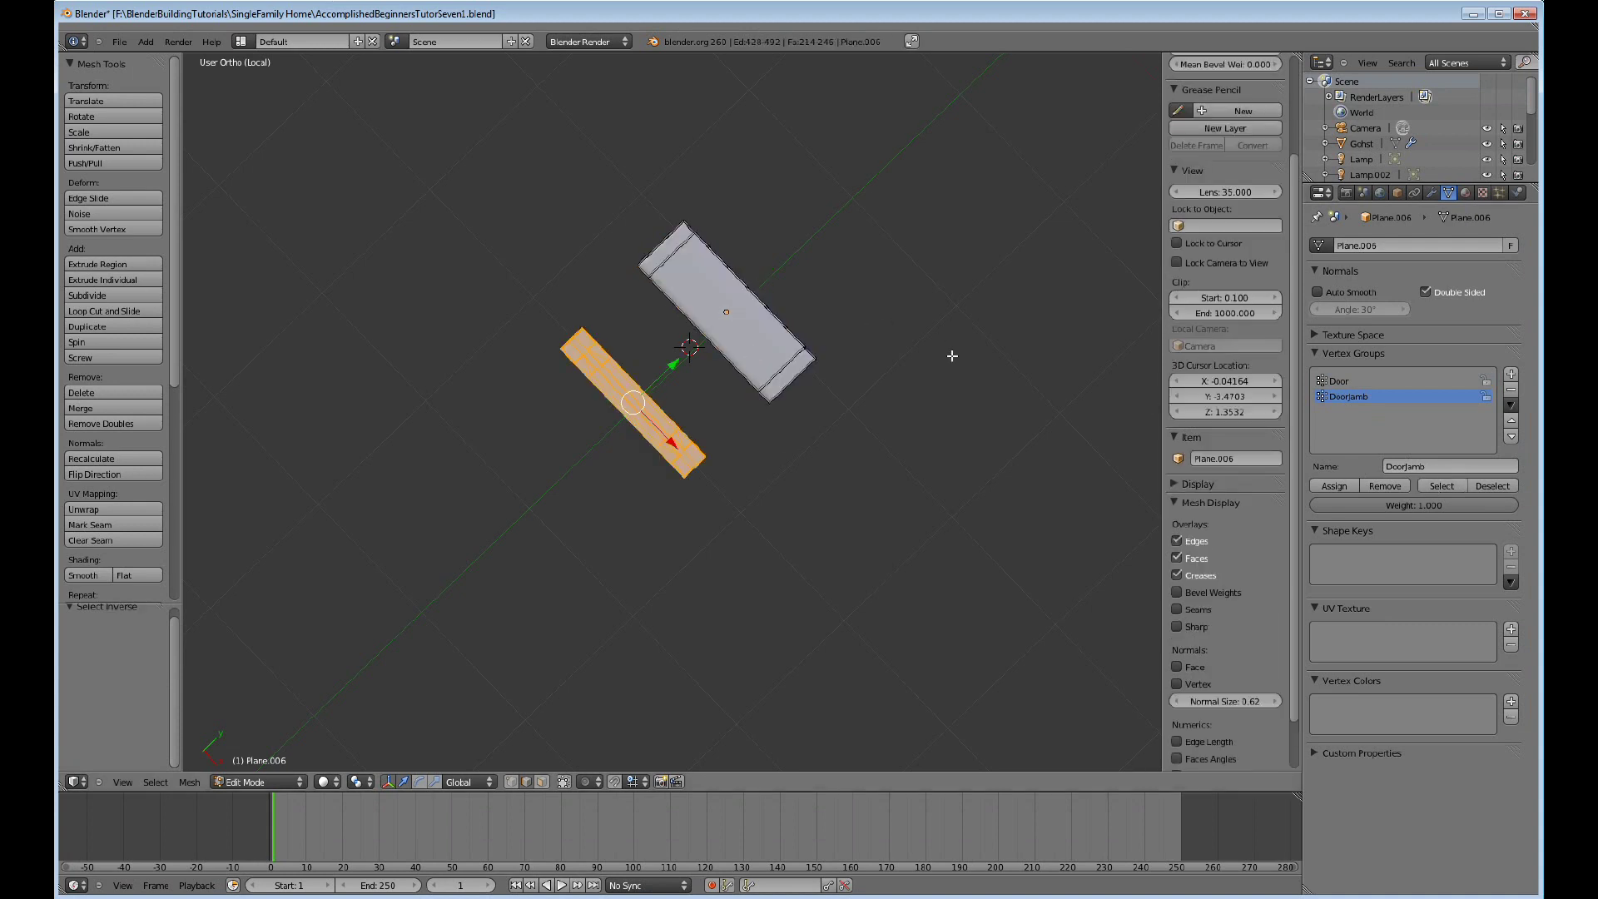
pyautogui.click(1340, 379)
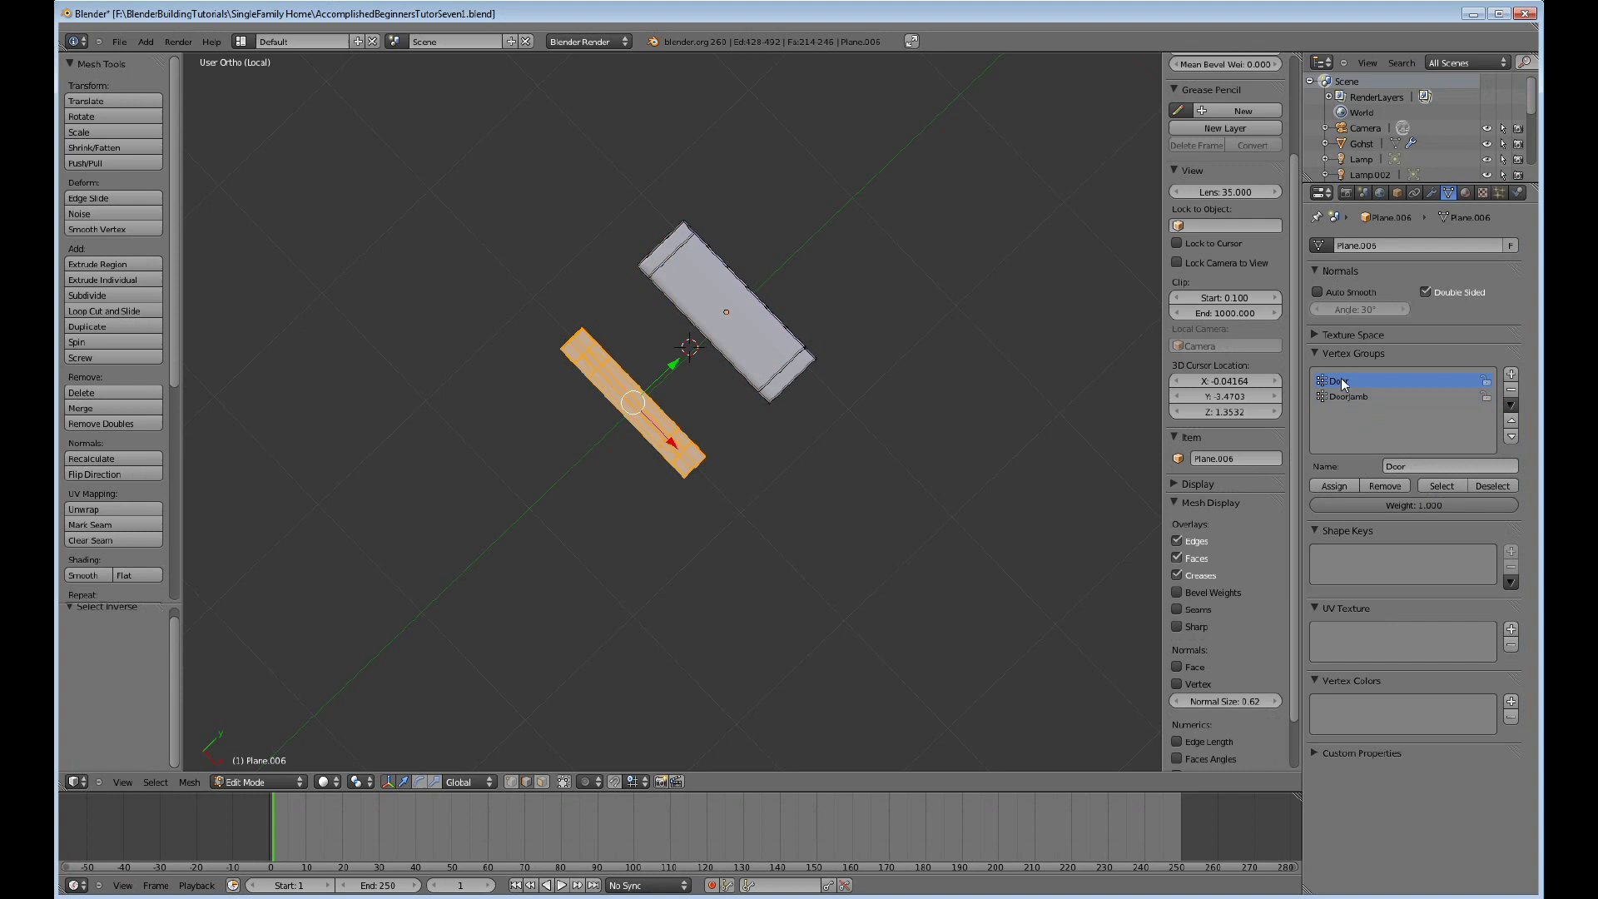
pyautogui.click(1336, 487)
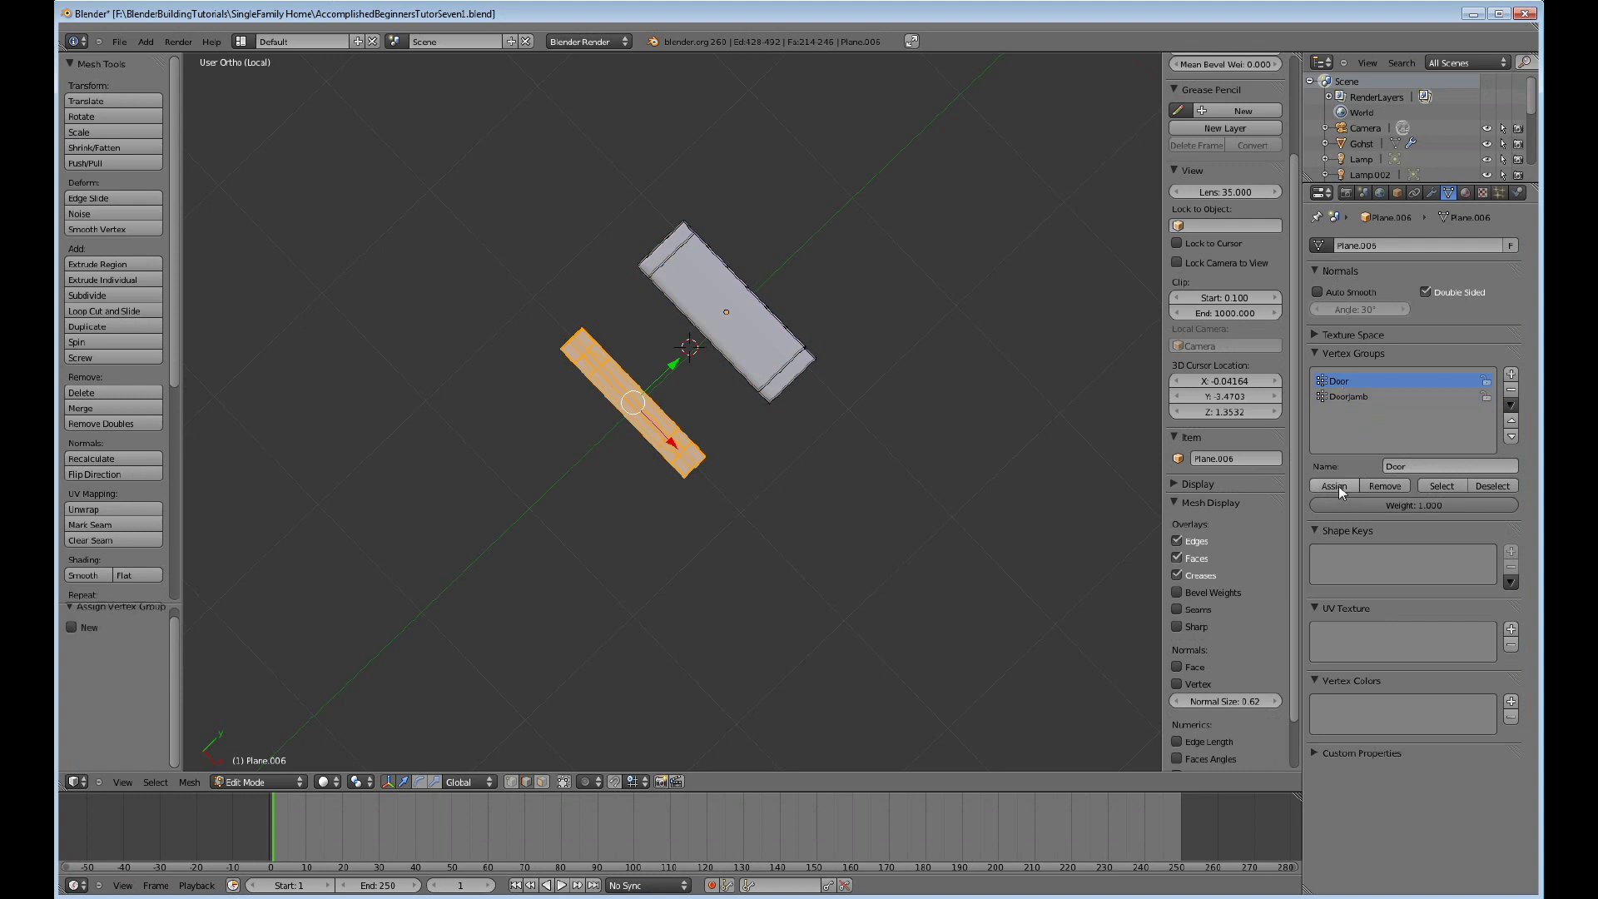
# Check the Door vertex group by deselecting its vertices and selecting them again.
pyautogui.click(1493, 487)
pyautogui.click(1440, 486)
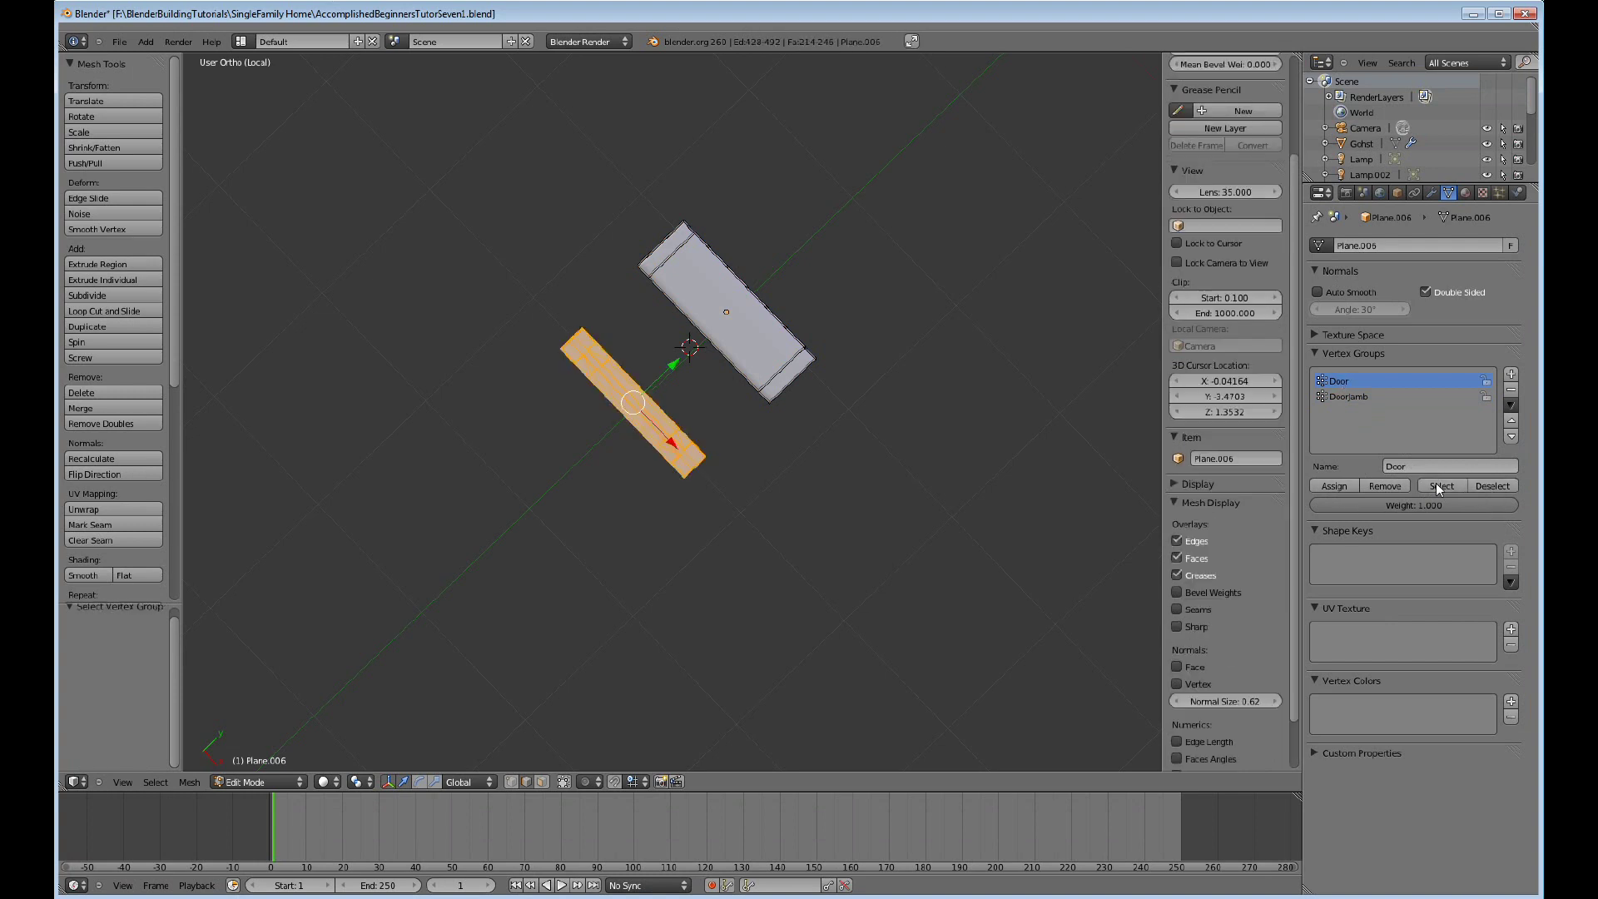
pyautogui.click(1482, 488)
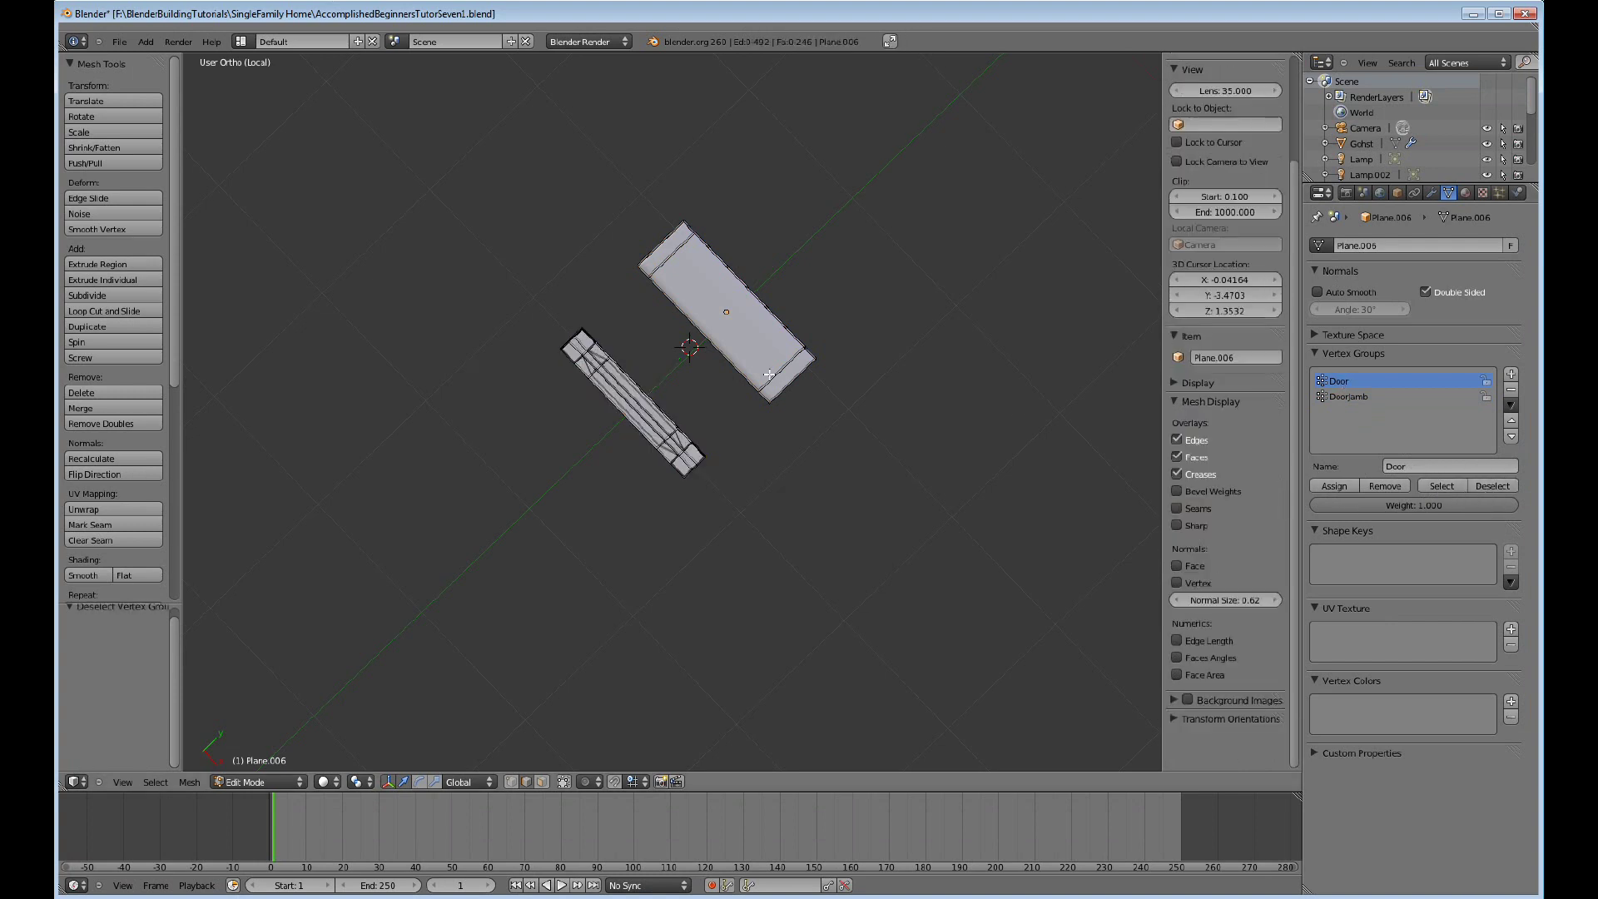
pyautogui.click(1440, 486)
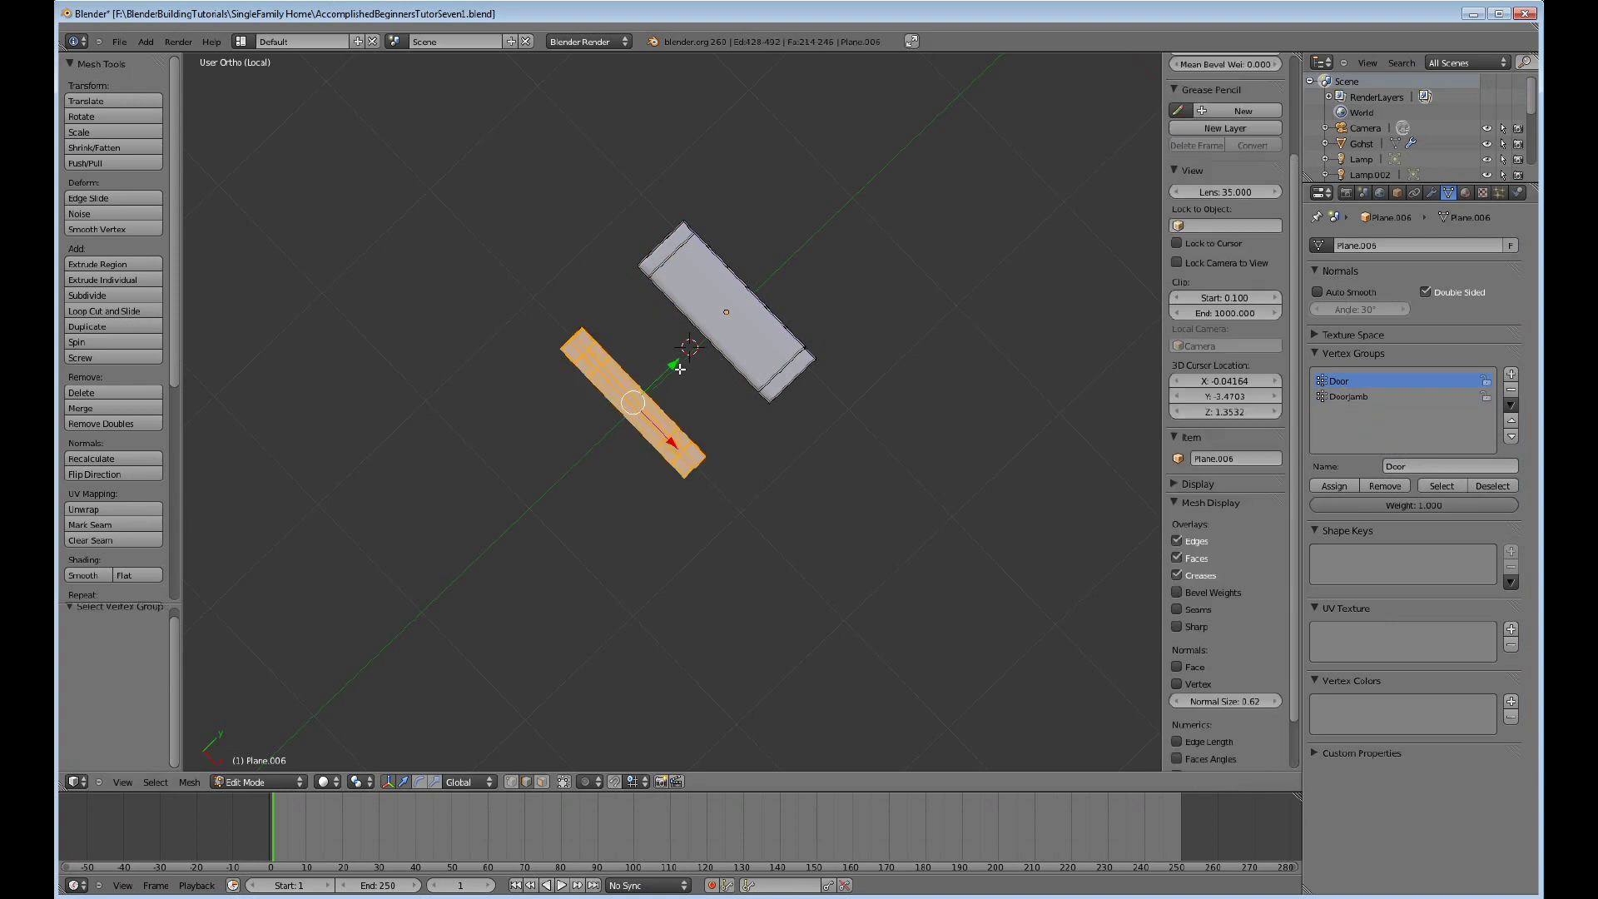
# Move the selected door about 0.867 along the Y axis so it sits inside its frame.
pyautogui.press('g')
pyautogui.press('y')
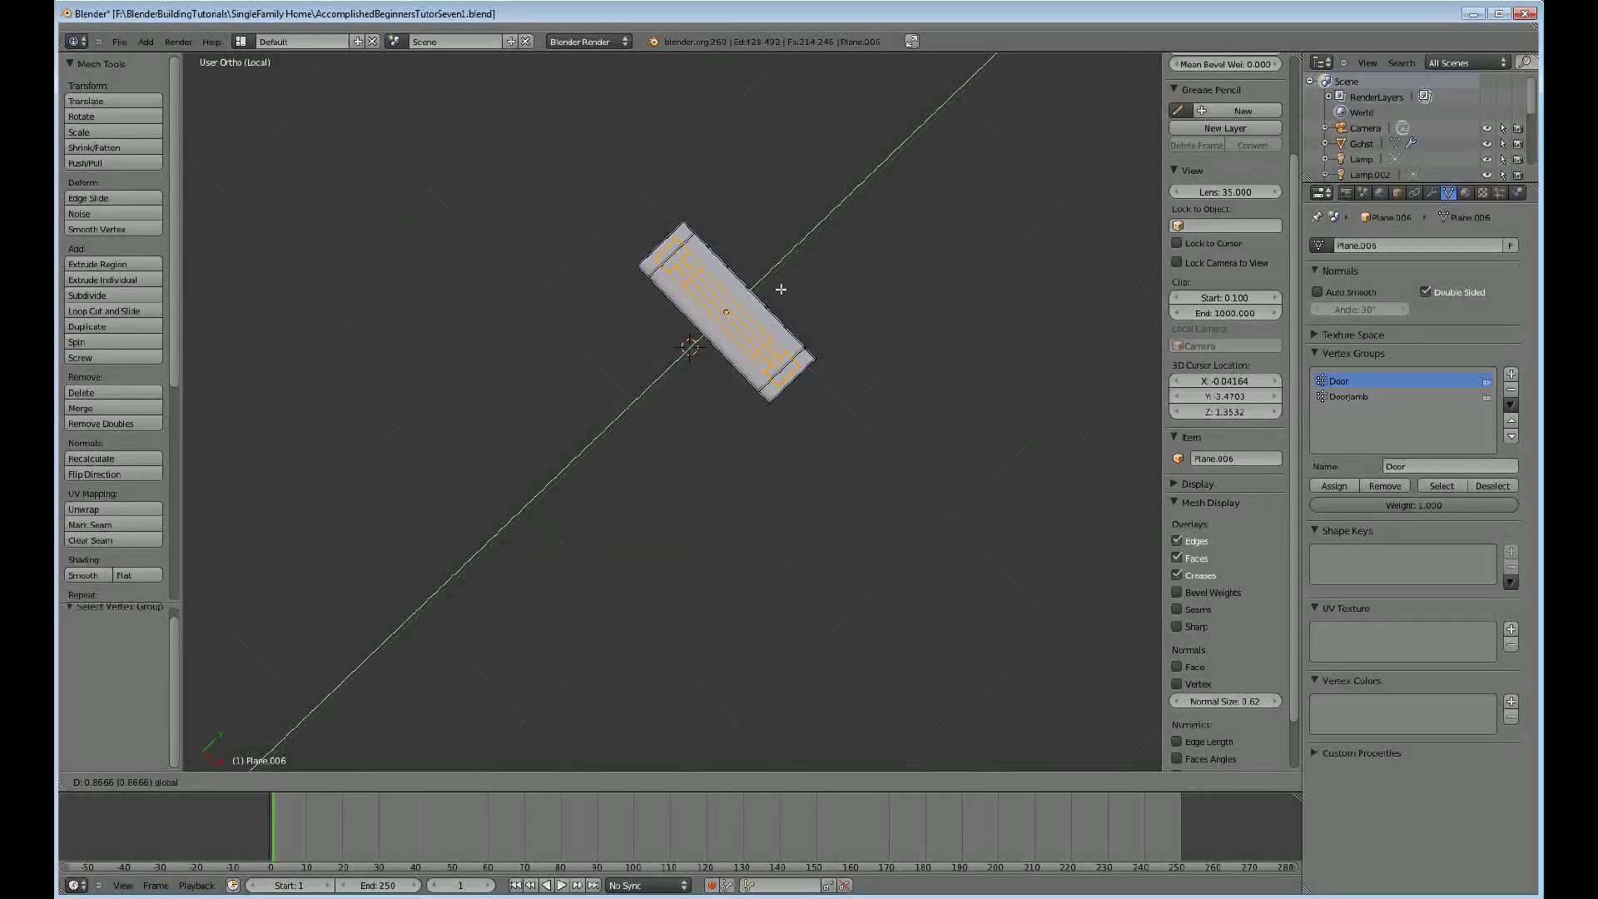
pyautogui.click(781, 290)
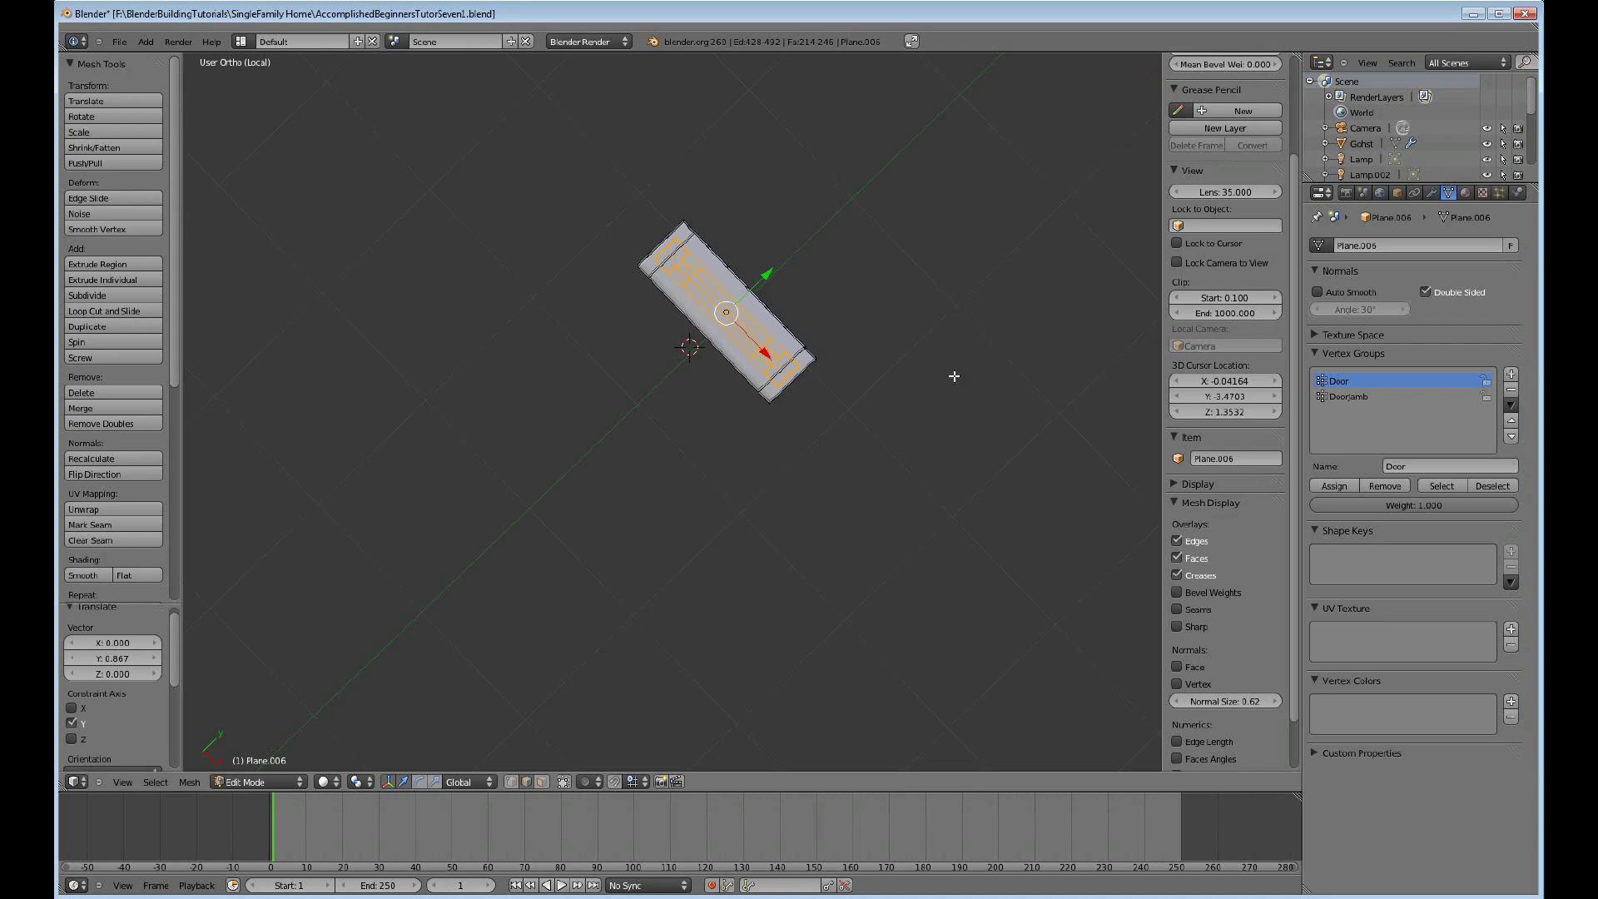
pyautogui.scroll(-3, 902, 337)
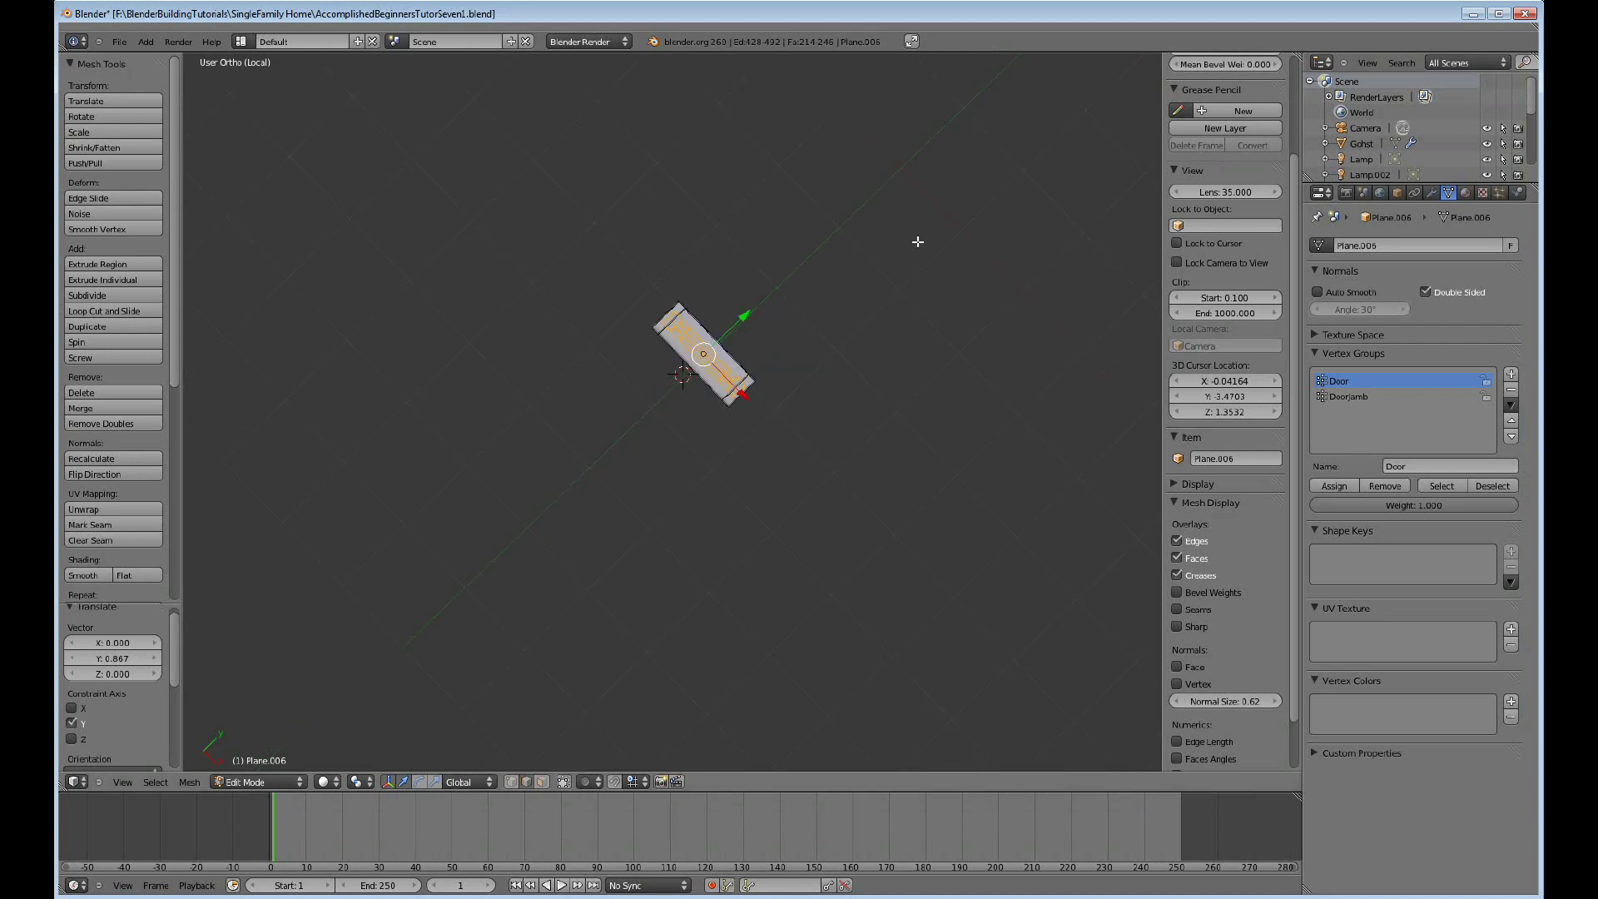
# Leave local view and move the whole door object along the Y axis into the doorway of the house's front wall.
pyautogui.press('KP_Divide')
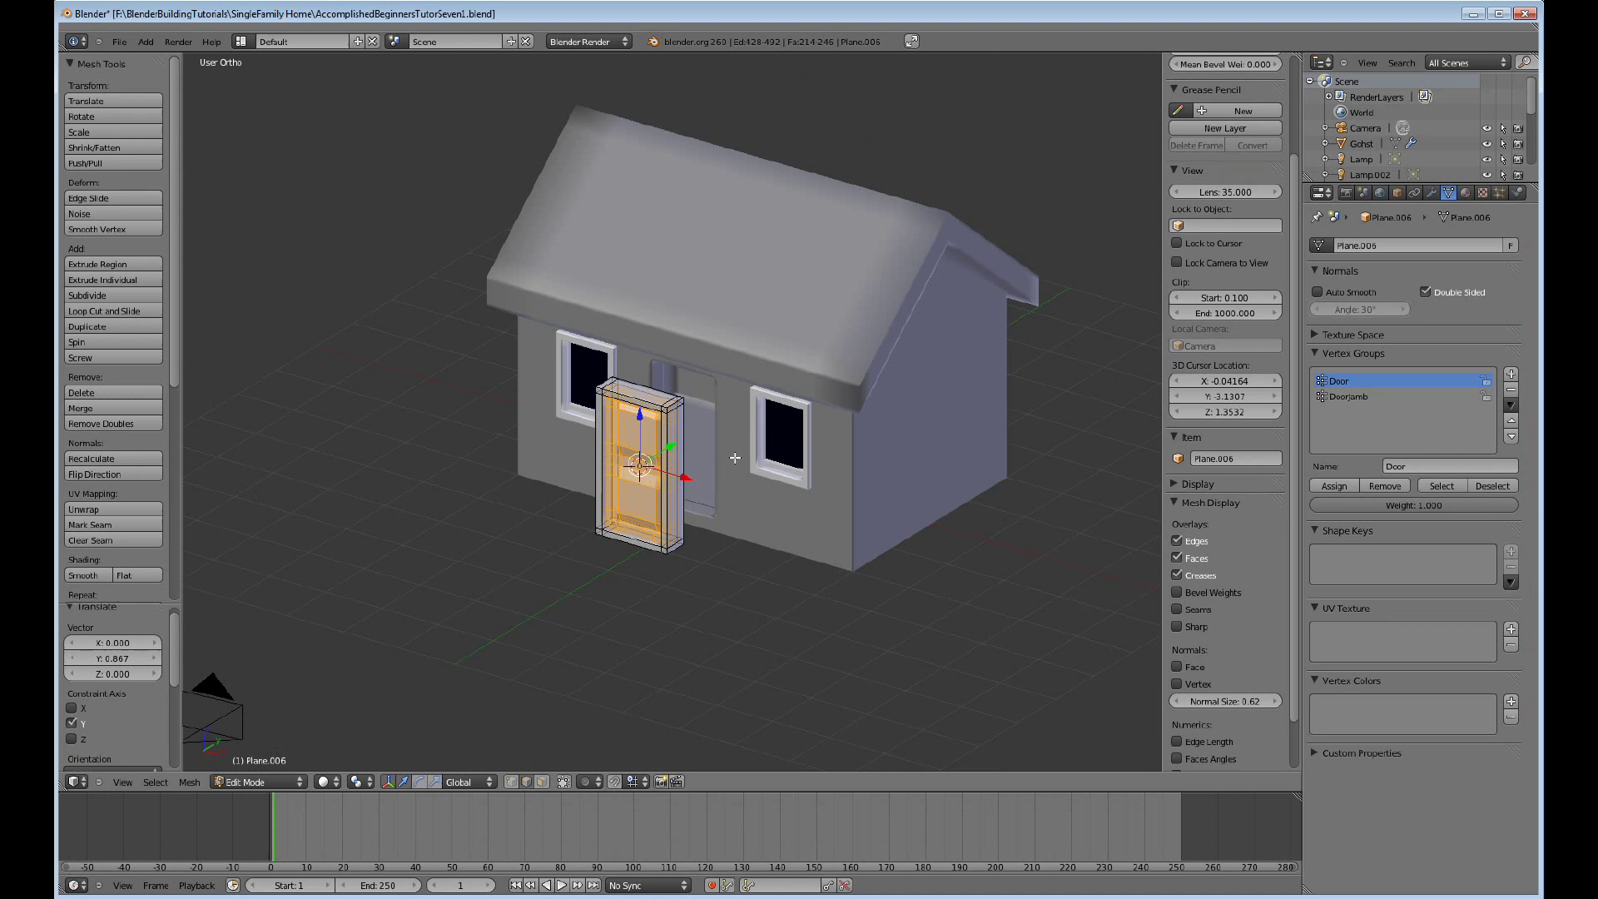
pyautogui.press('Tab')
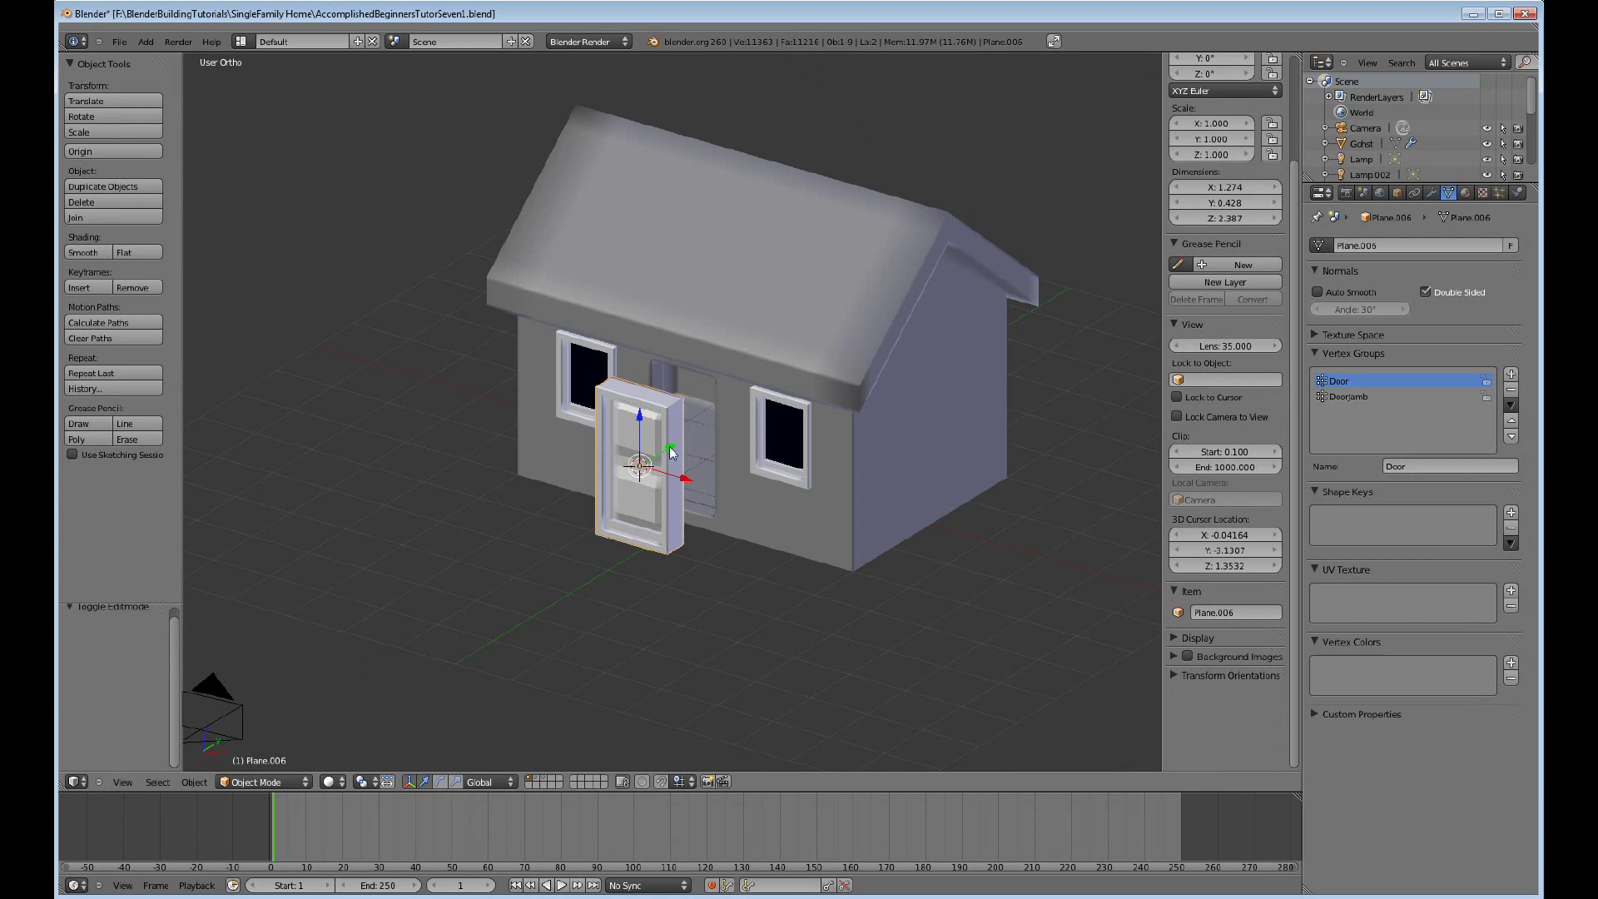
pyautogui.moveTo(670, 452); pyautogui.dragTo(746, 468)
pyautogui.scroll(5, 720, 417)
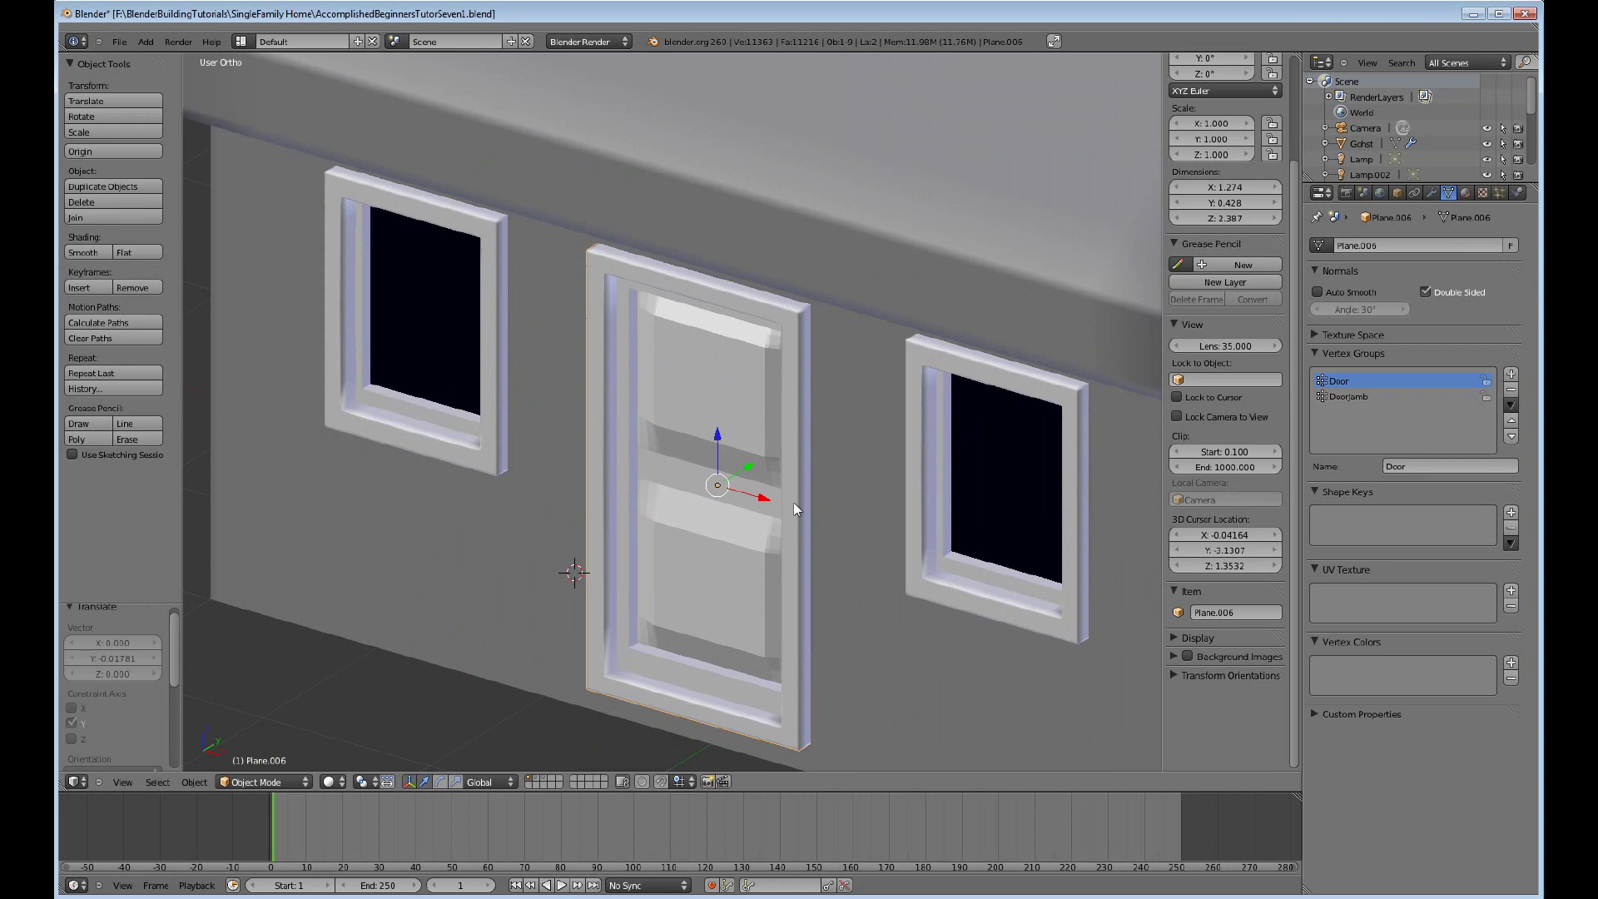
# Separate the selected door vertices from the doorjamb into their own object and return to Object Mode.
pyautogui.press('Tab')
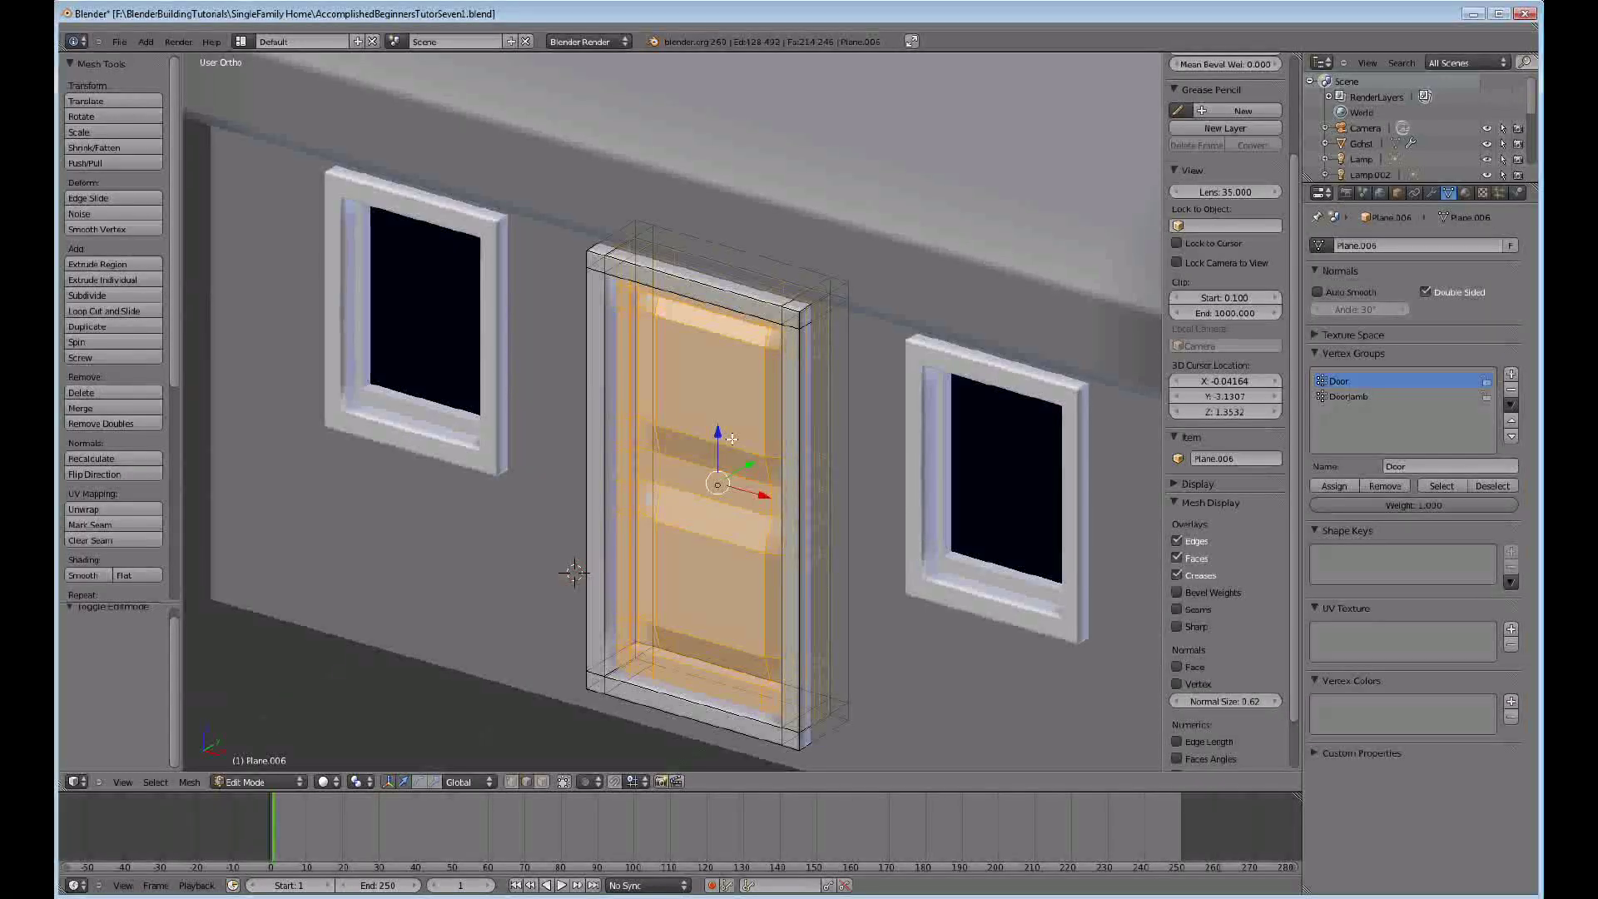
pyautogui.press('p')
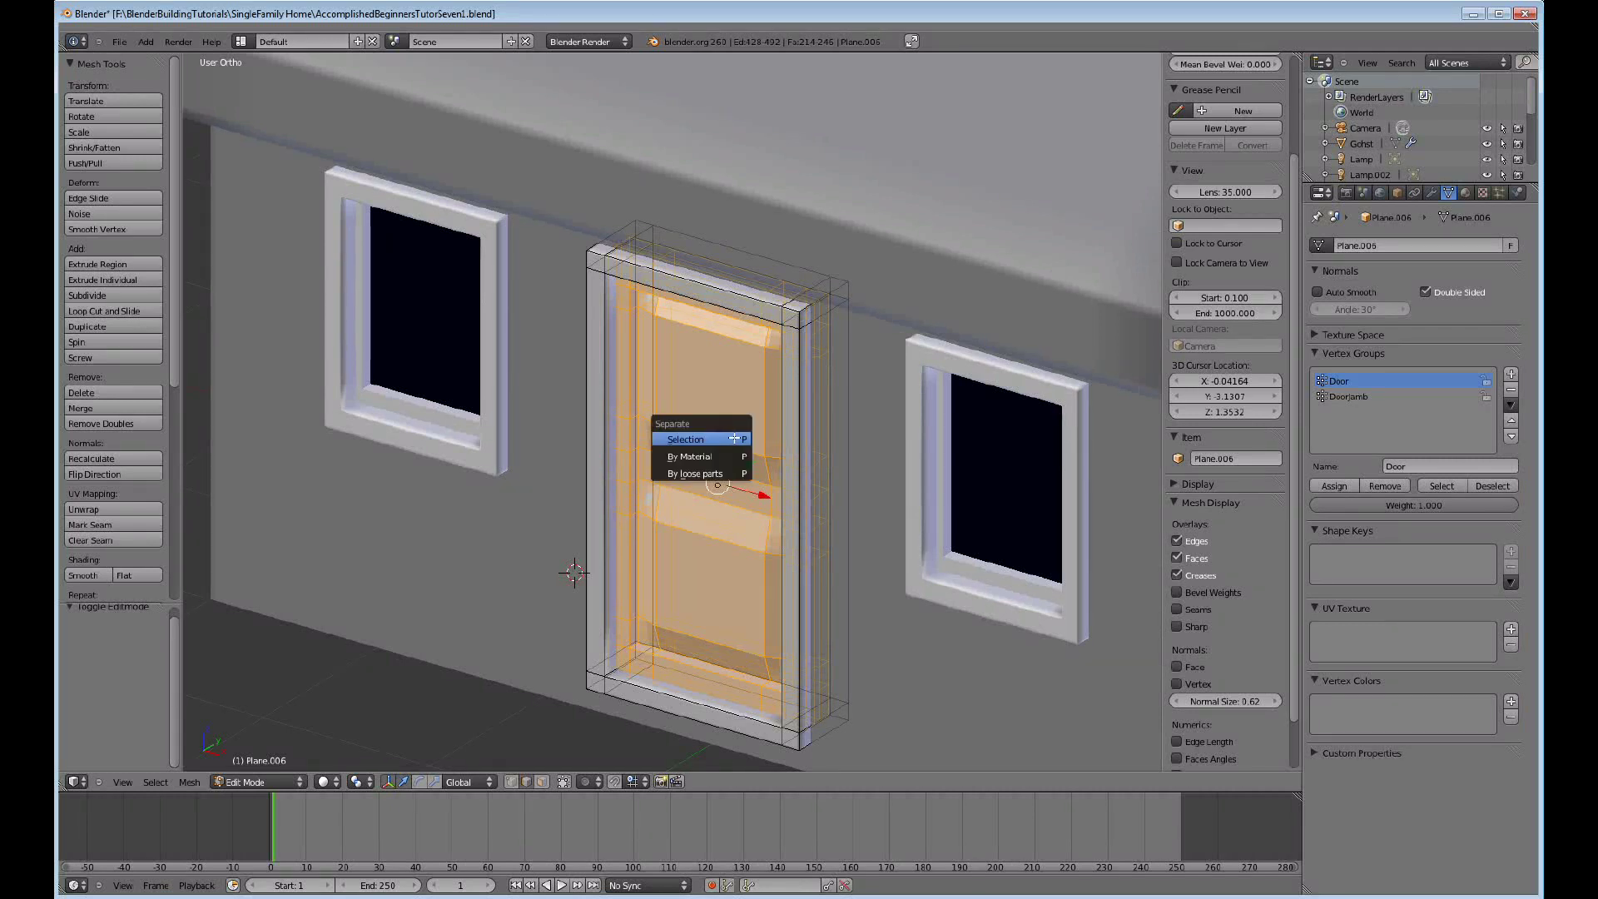
pyautogui.click(735, 438)
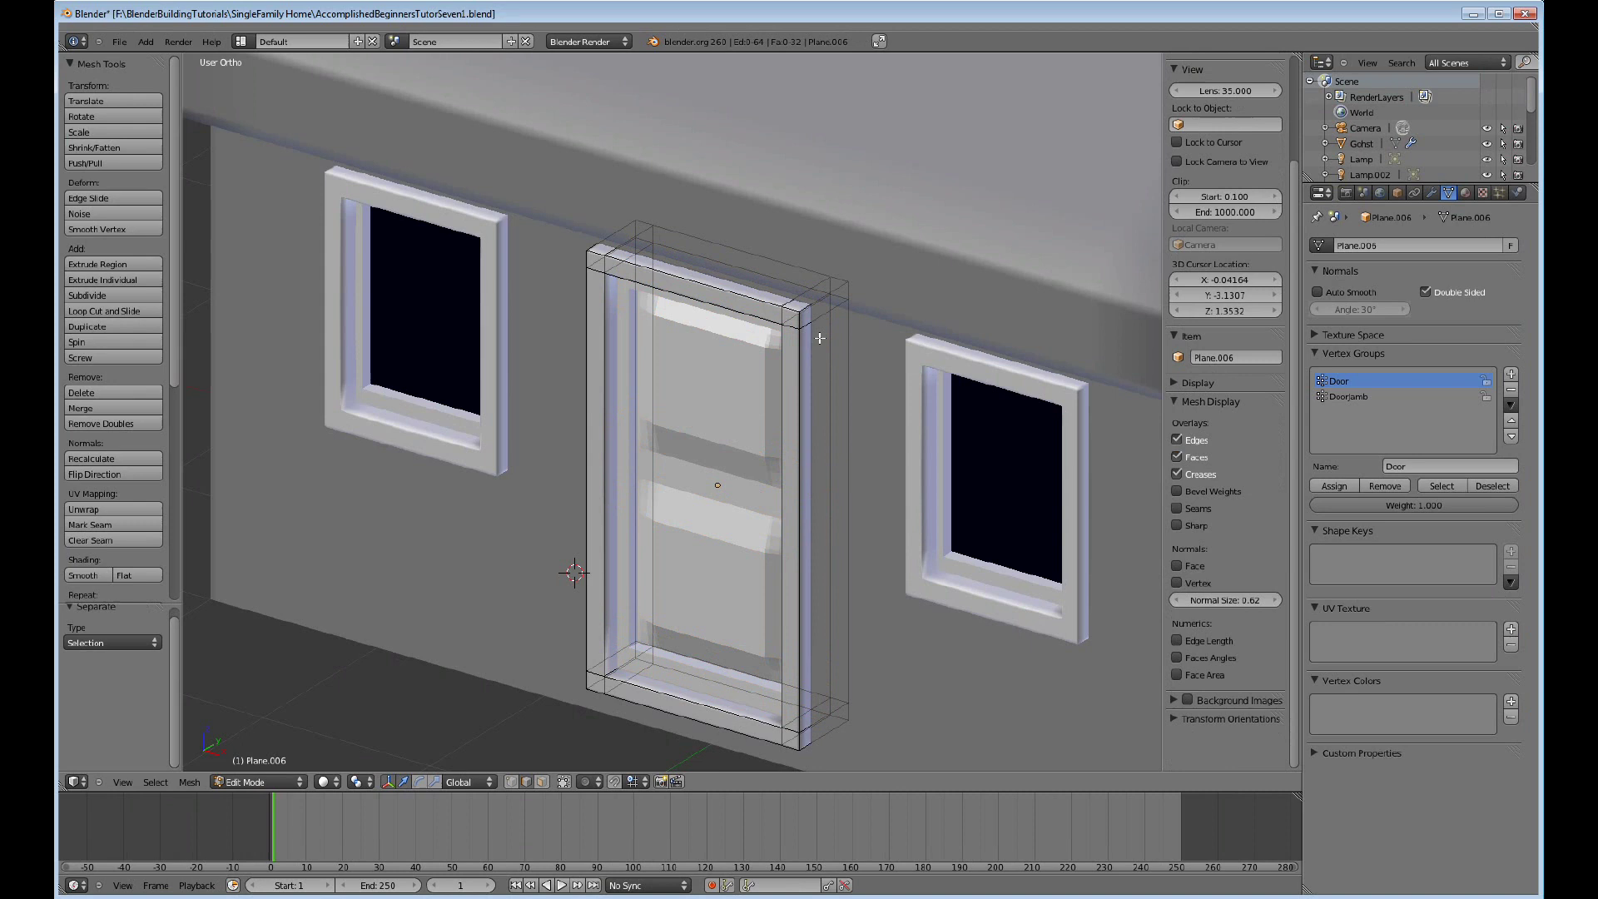
pyautogui.press('Tab')
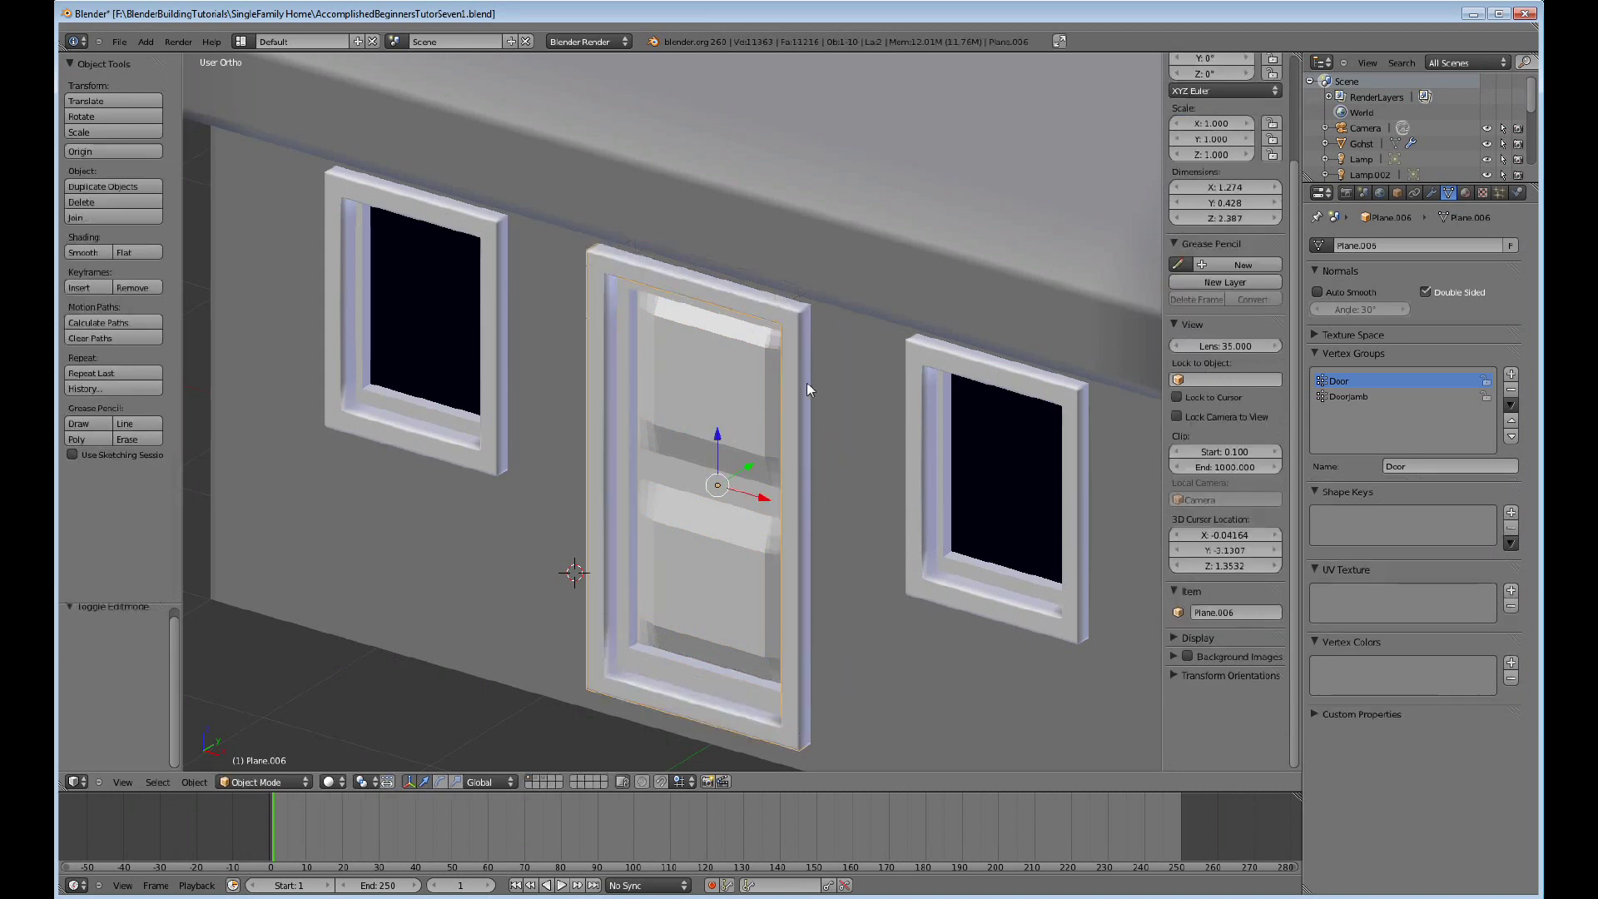
# Select the separated door and move it slightly outward along the Y axis within the doorjamb.
pyautogui.rightClick(732, 425)
pyautogui.press('g')
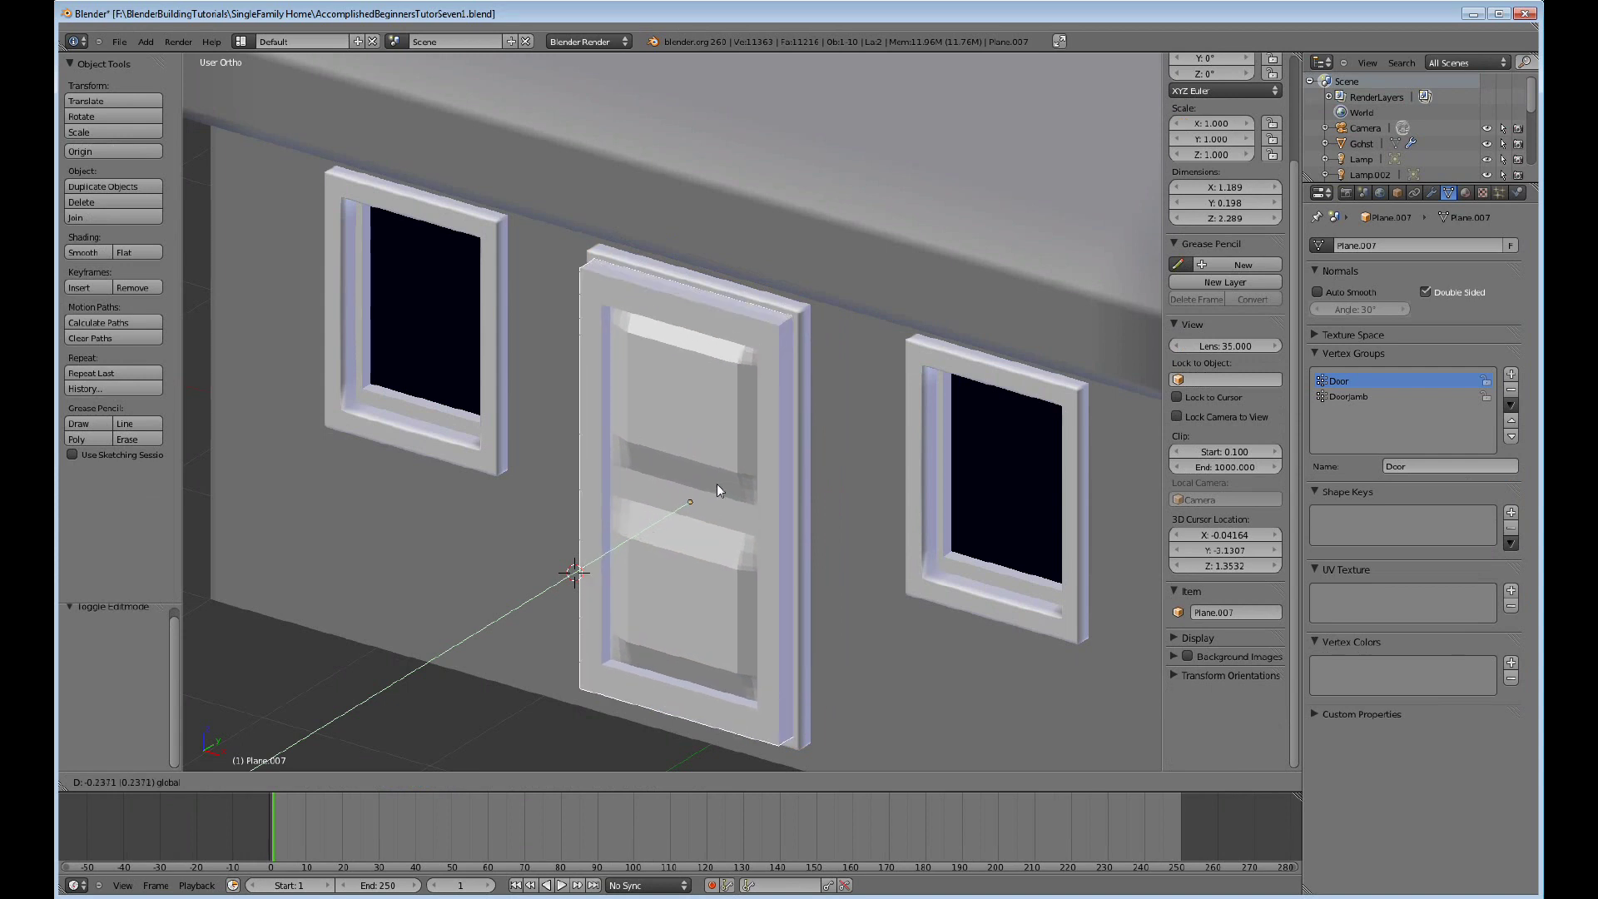
pyautogui.click(740, 469)
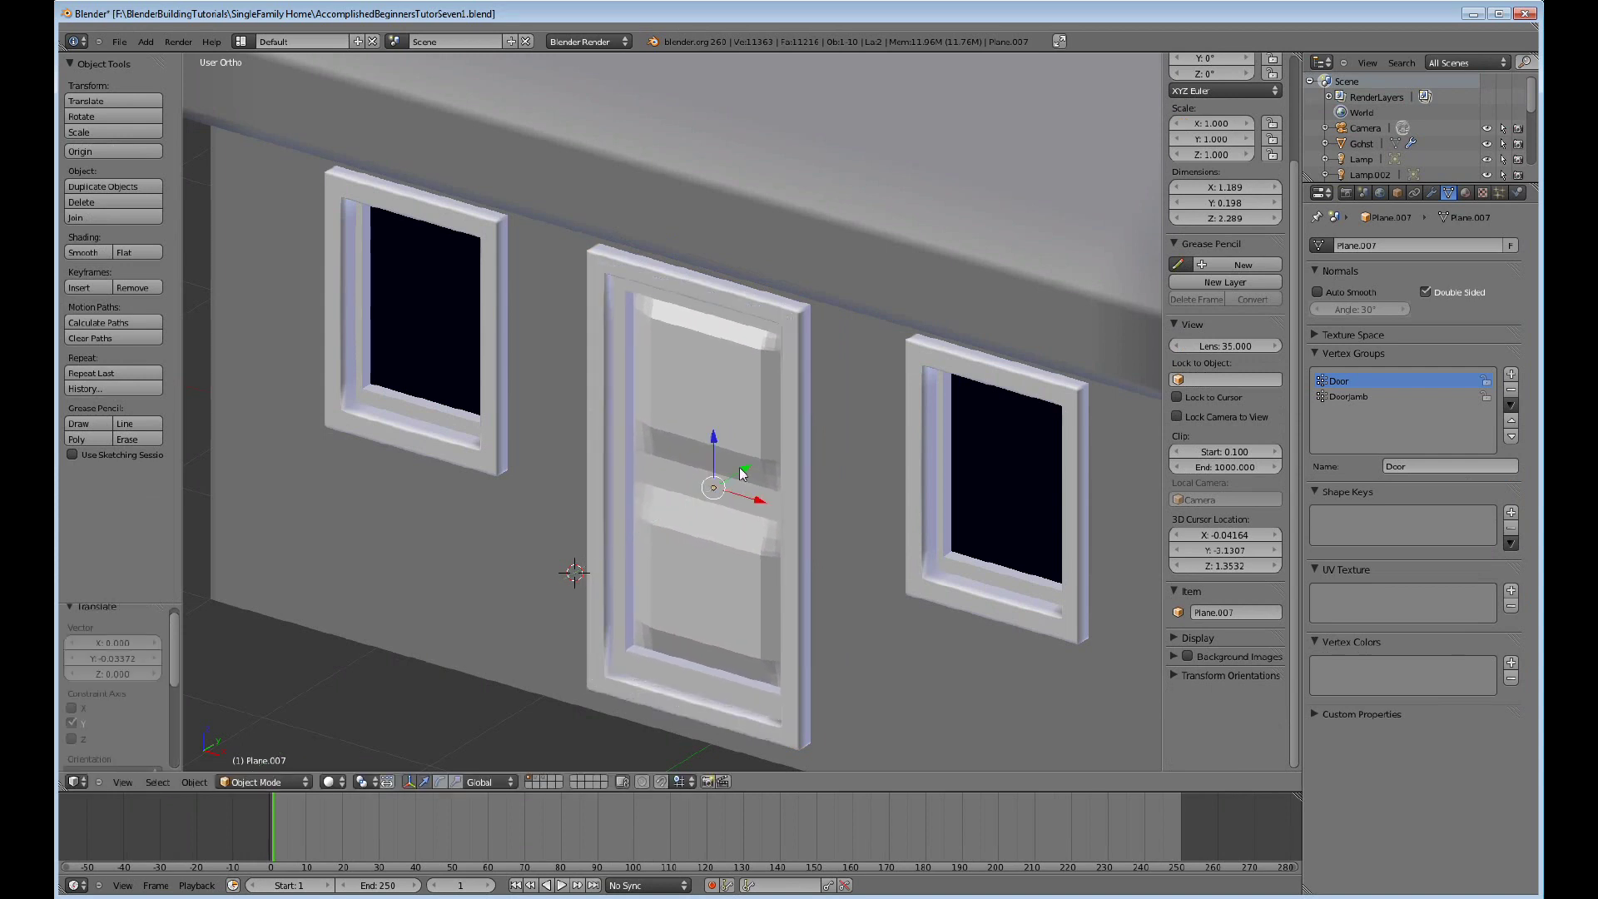
# Snap the 3D cursor to the door, then place it on the door's left hinge edge in front view.
pyautogui.click(193, 781)
pyautogui.moveTo(210, 666)
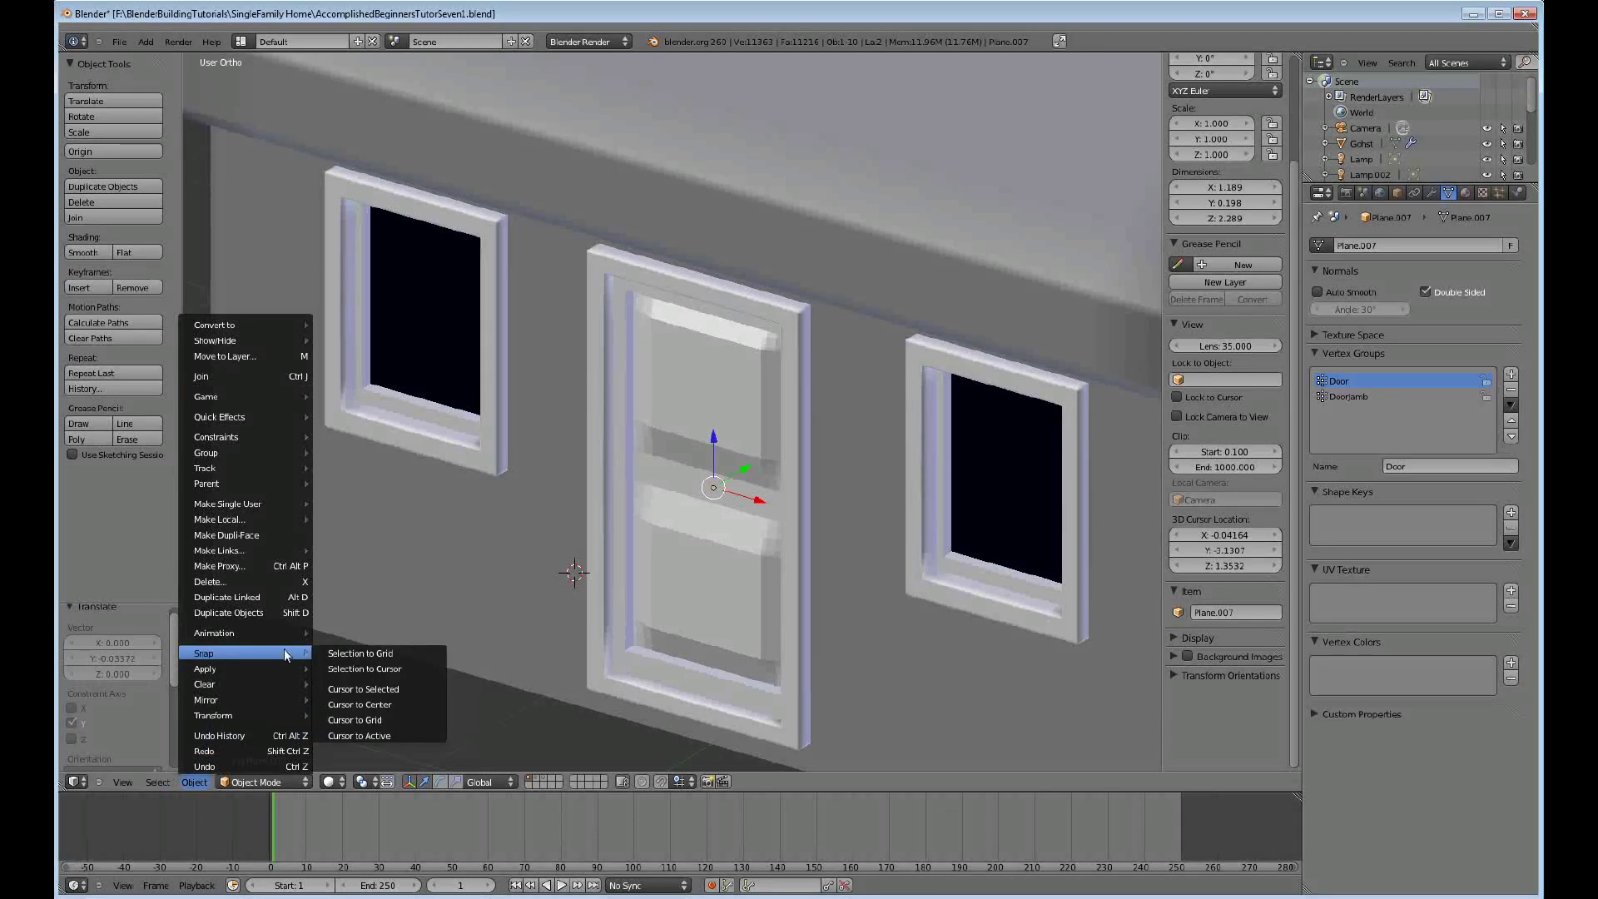
pyautogui.click(374, 690)
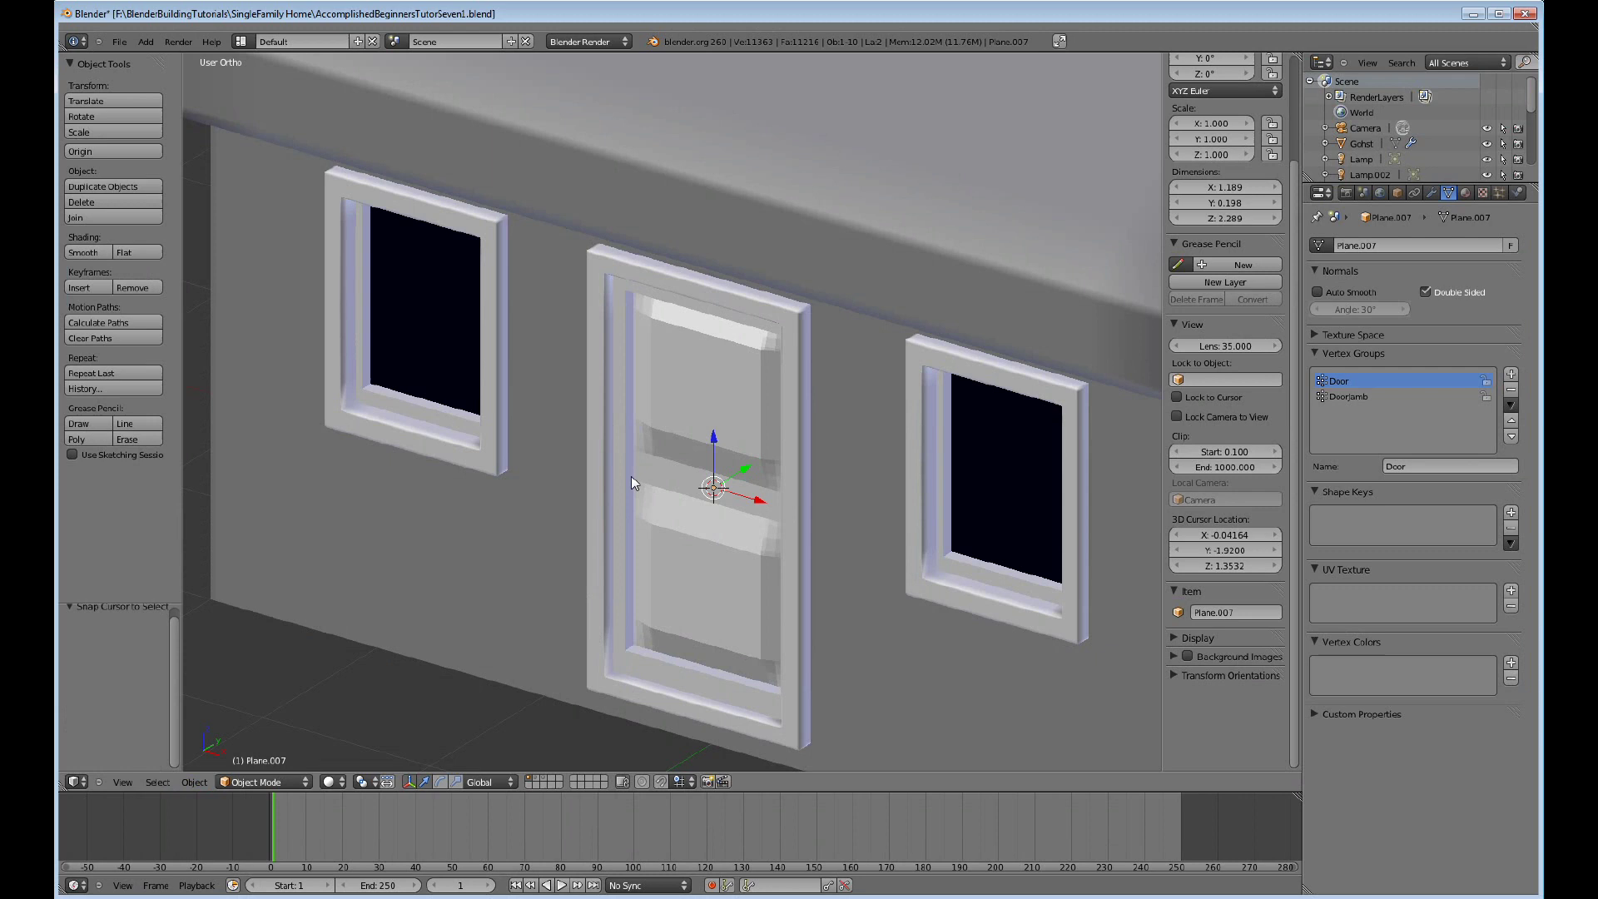
pyautogui.press('KP_1')
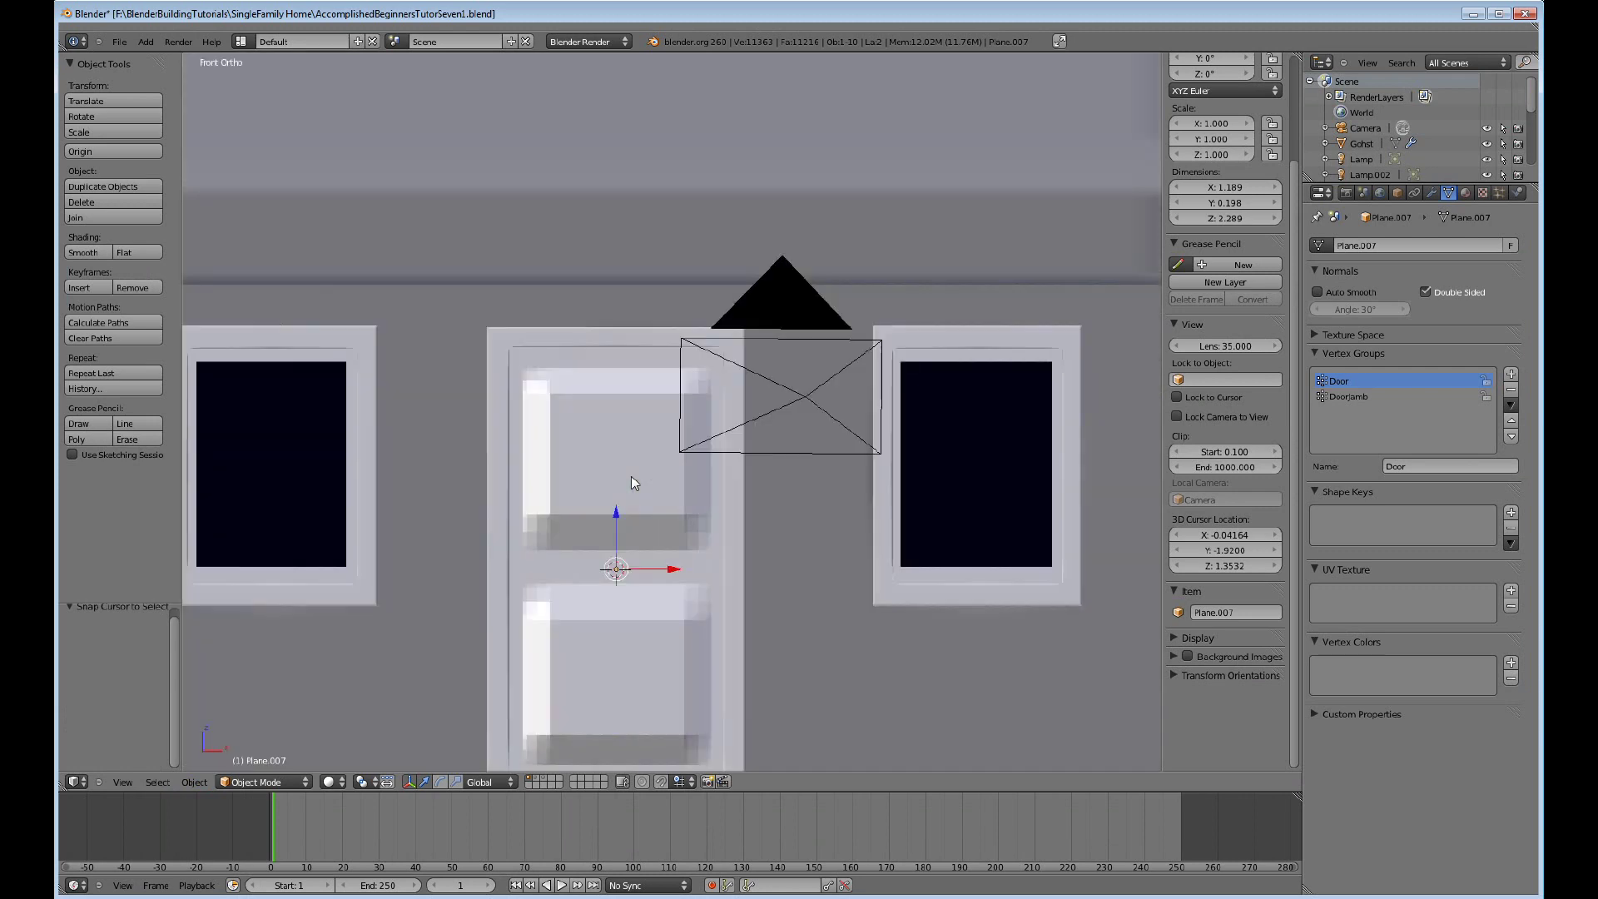
pyautogui.click(506, 577)
# Rotate the door about 3 degrees around the Z axis through its own centre.
pyautogui.press('r')
pyautogui.press('z')
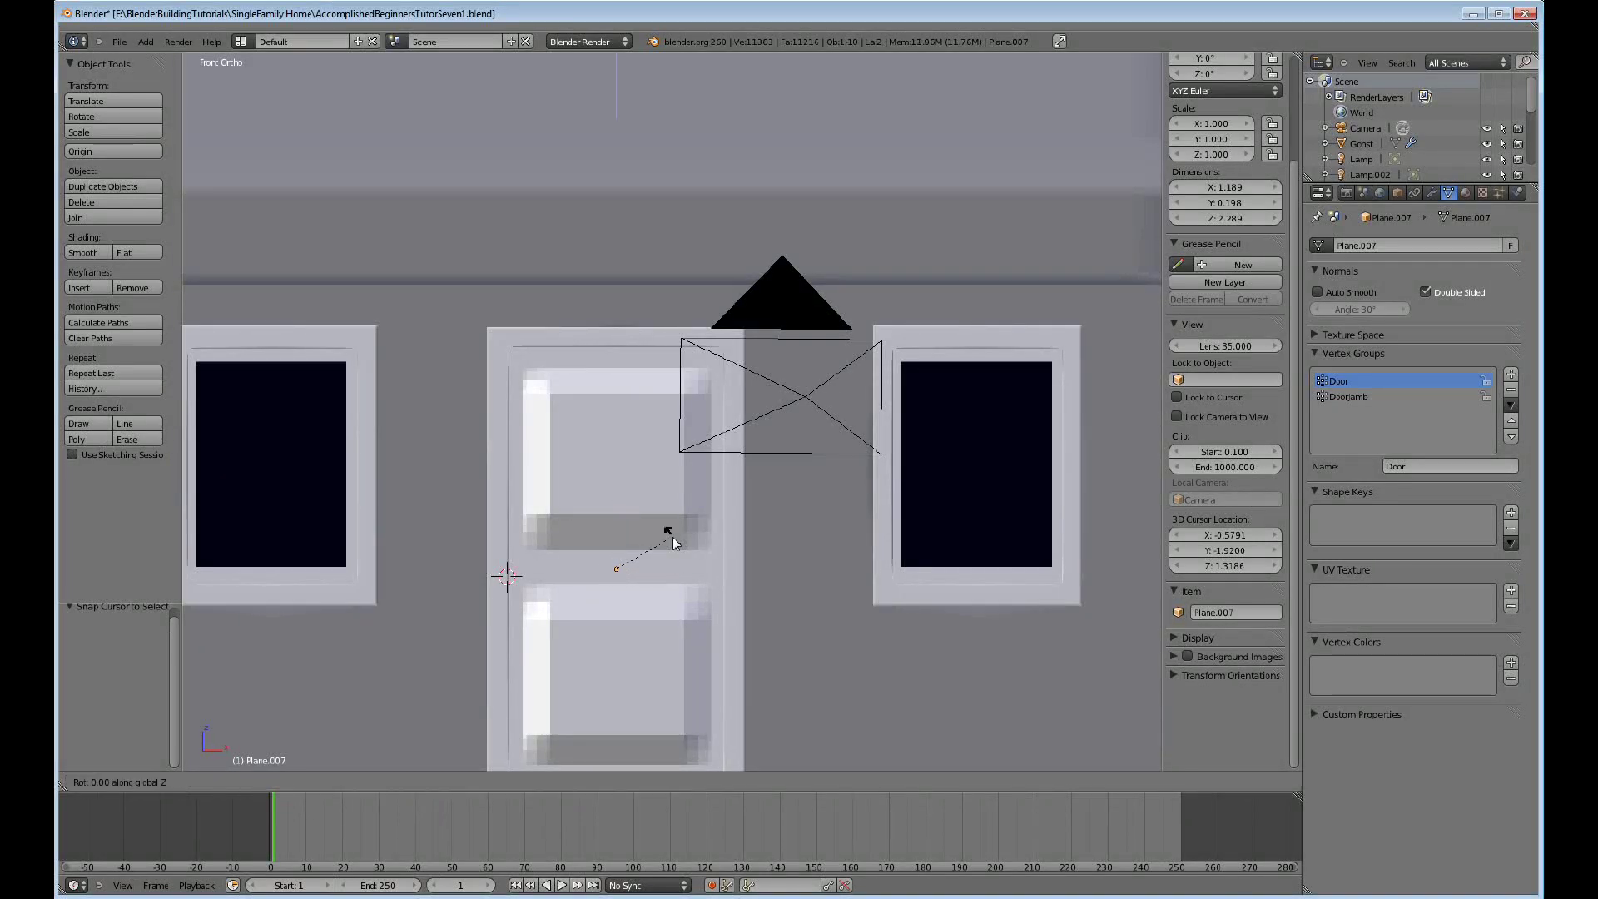
pyautogui.click(670, 547)
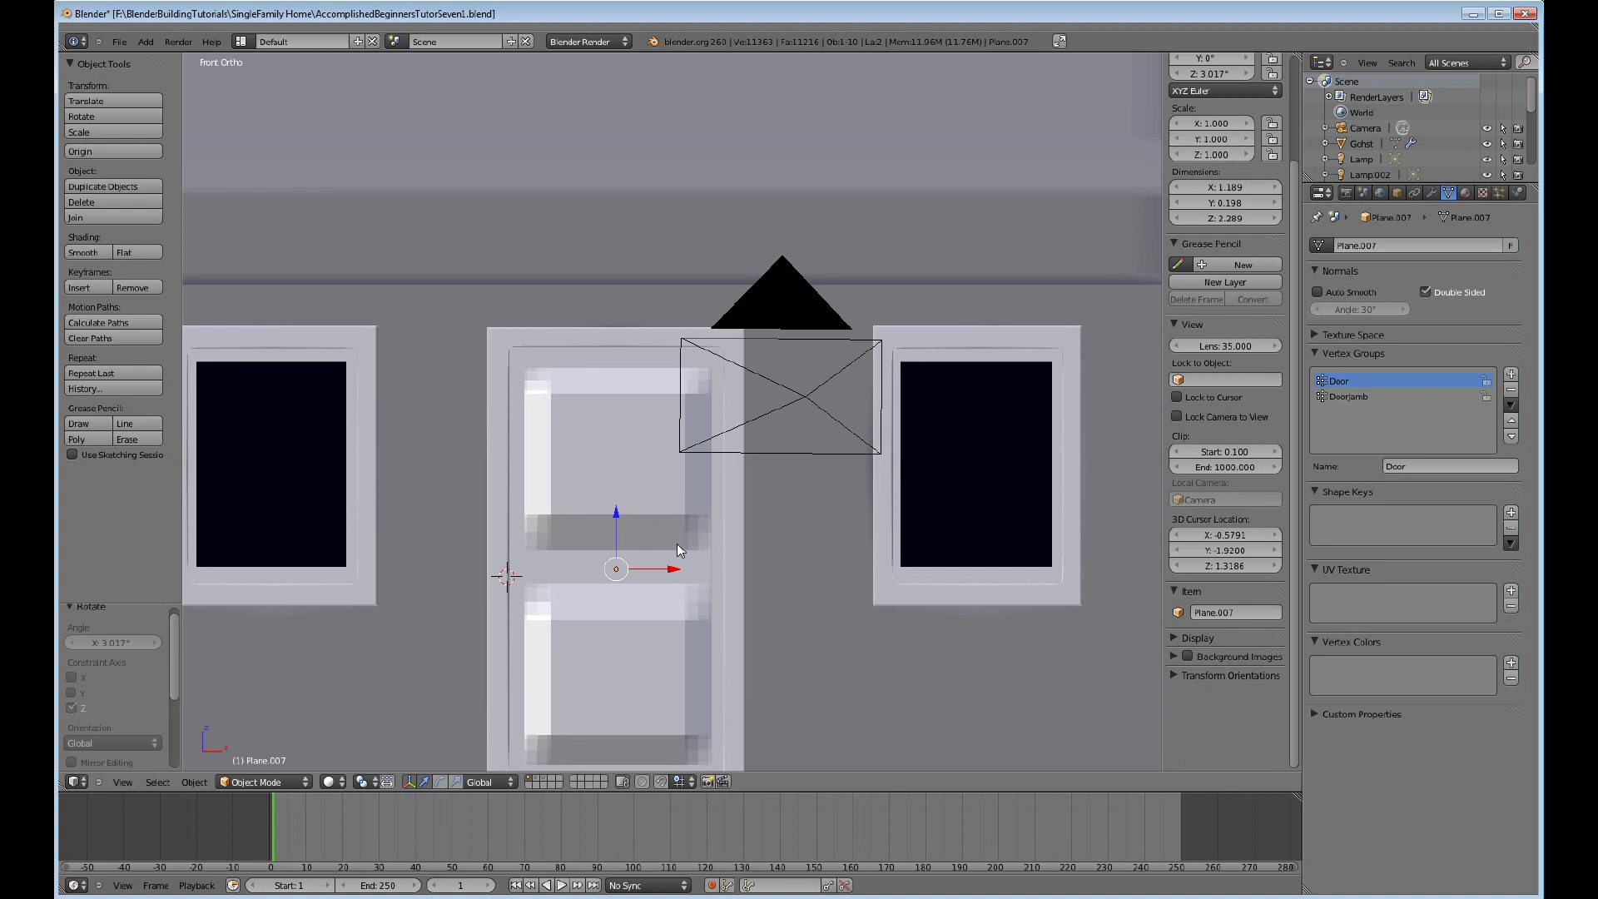
# Set the pivot point to the 3D cursor and swing the door open by about -36 degrees around the Z axis.
pyautogui.click(366, 782)
pyautogui.click(395, 746)
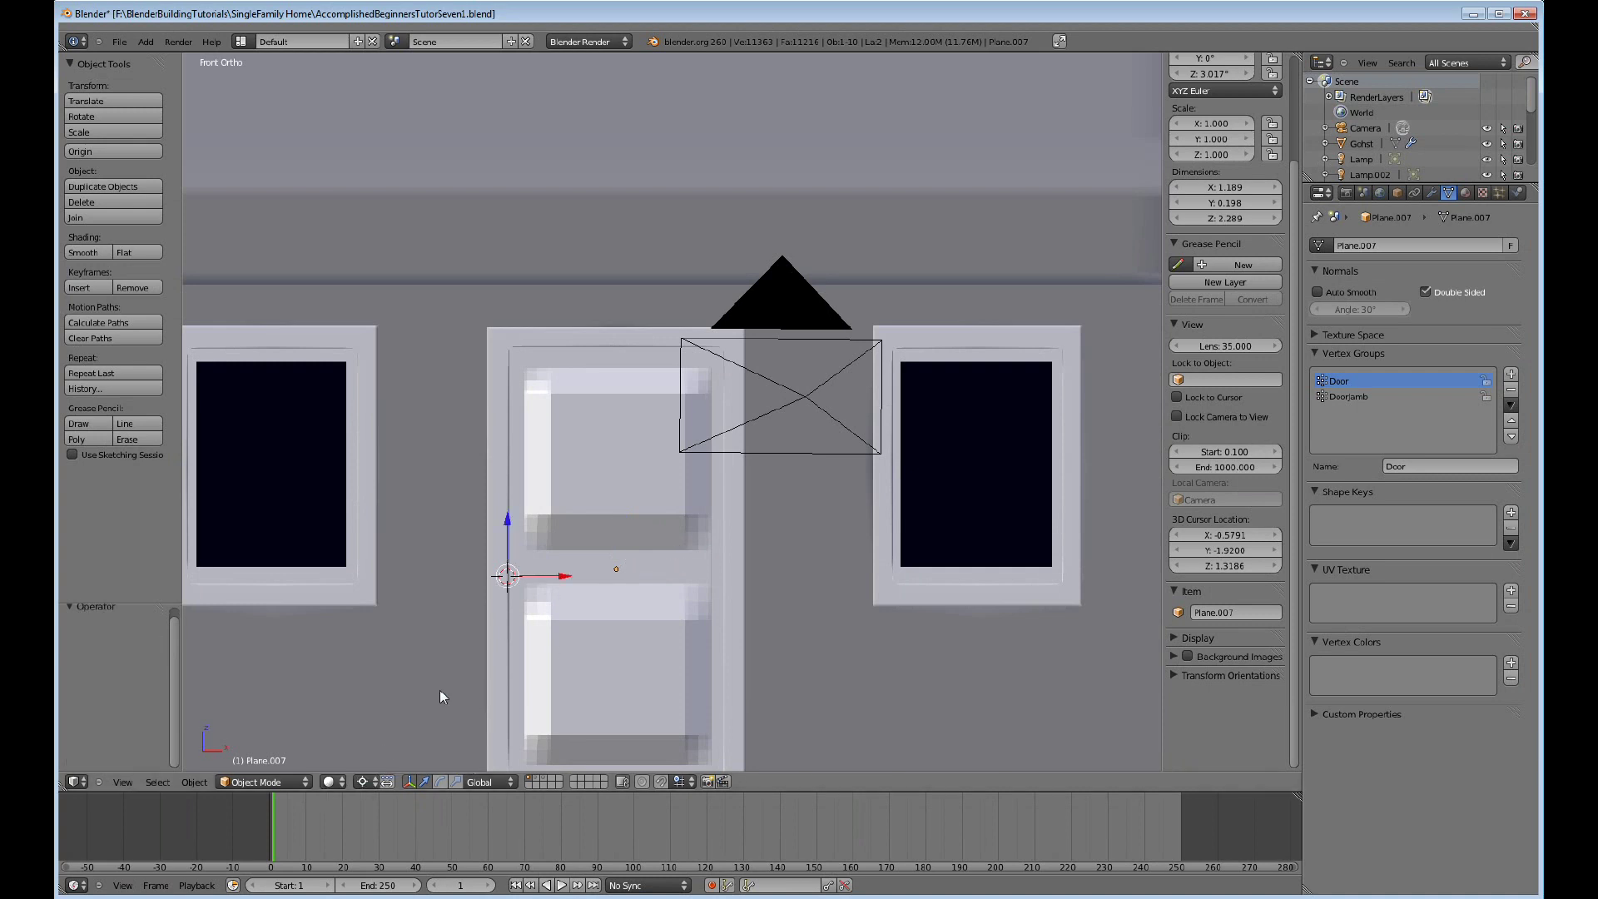
pyautogui.press('r')
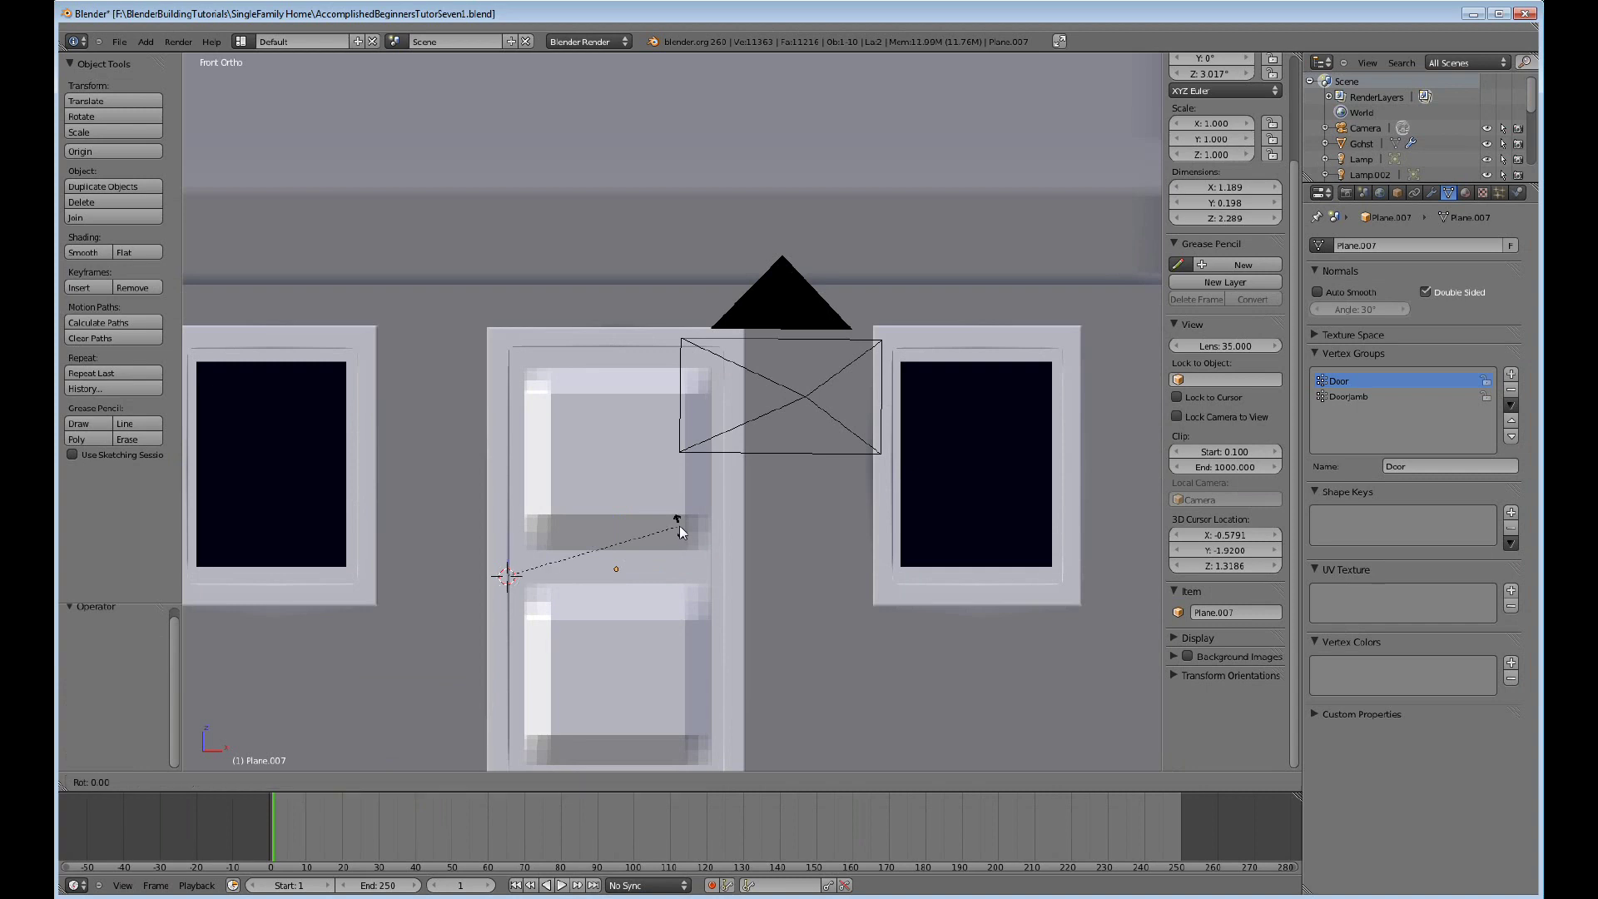
pyautogui.press('z')
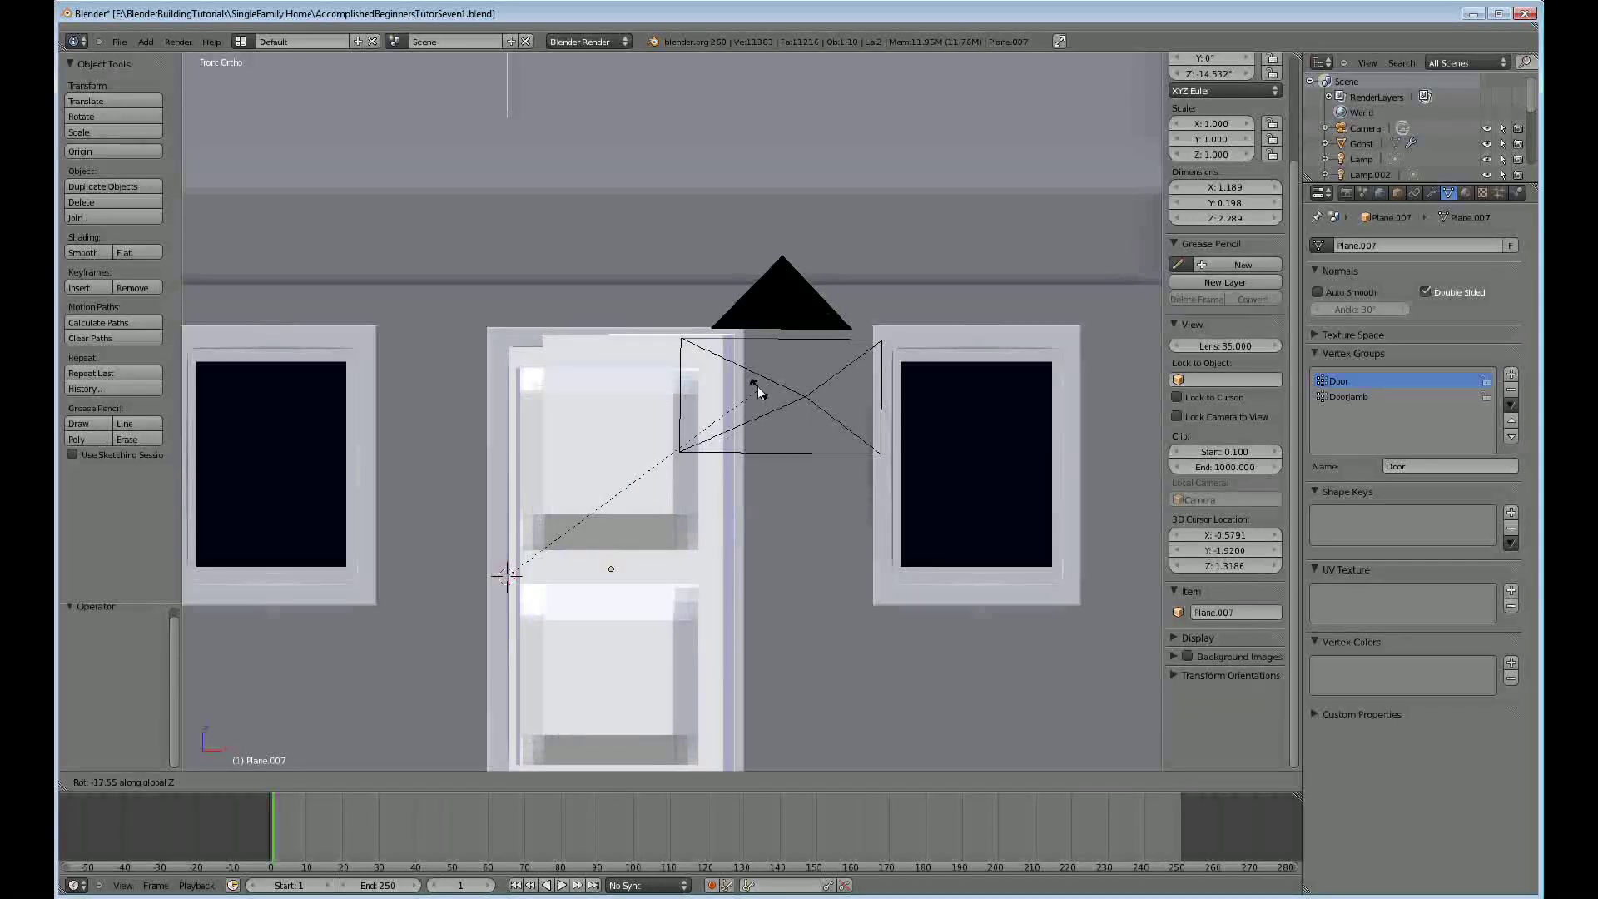
pyautogui.click(696, 305)
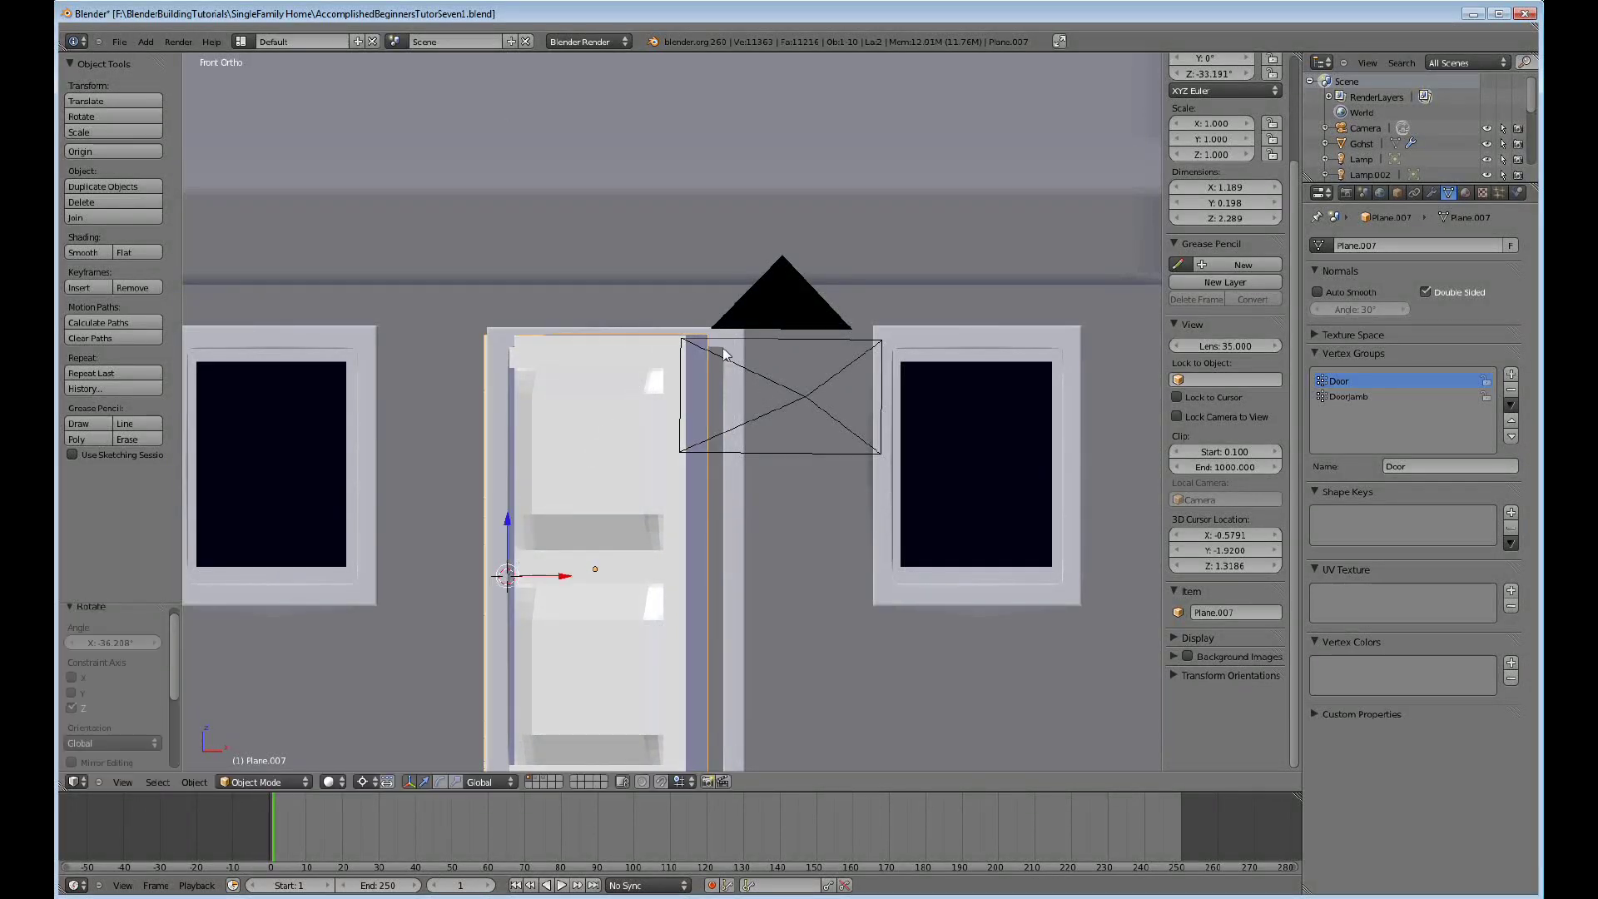
# Show an additional scene layer alongside the current one and render the house with the partly open door.
pyautogui.keyDown('shift'); pyautogui.click(545, 781); pyautogui.keyUp('shift')
pyautogui.scroll(-3, 694, 649)
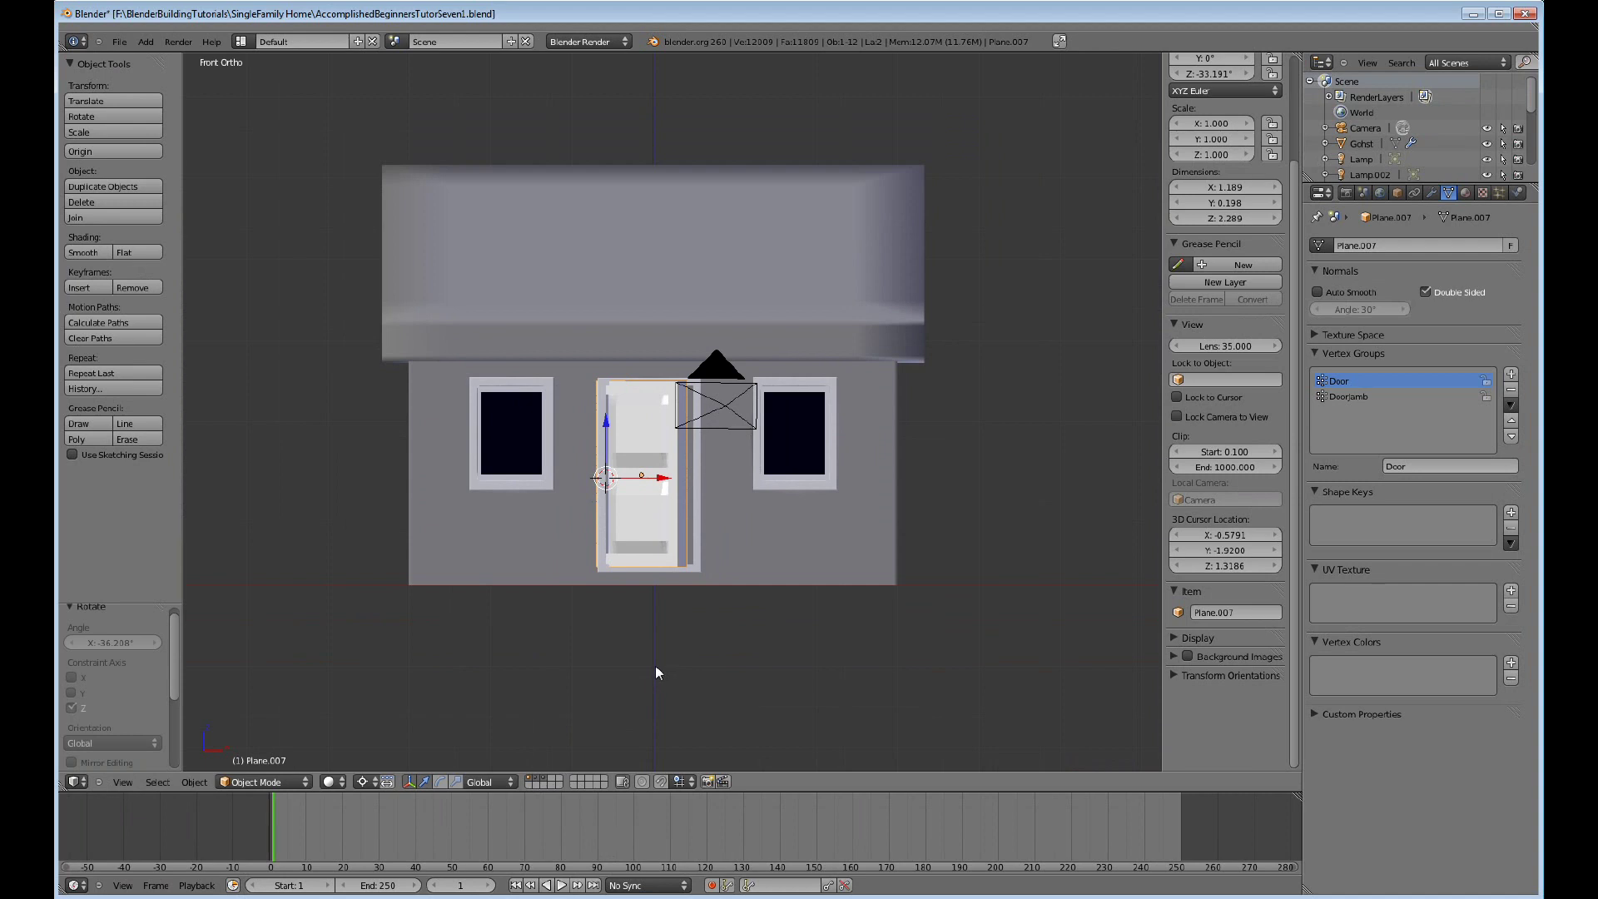
pyautogui.press('F12')
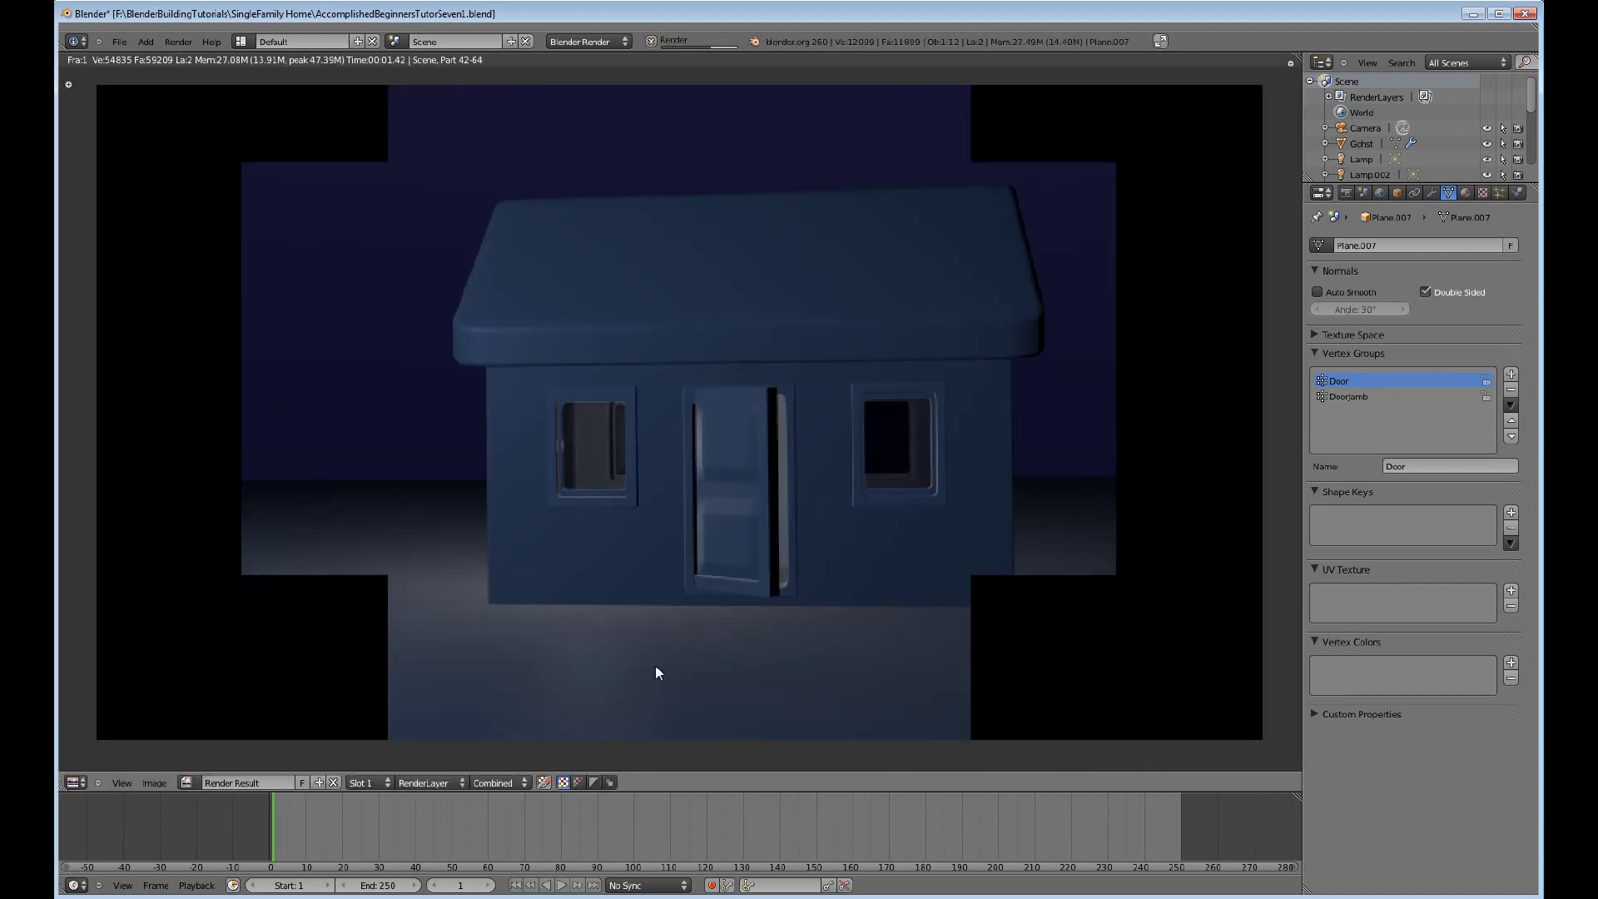
pyautogui.scroll(2, 806, 535)
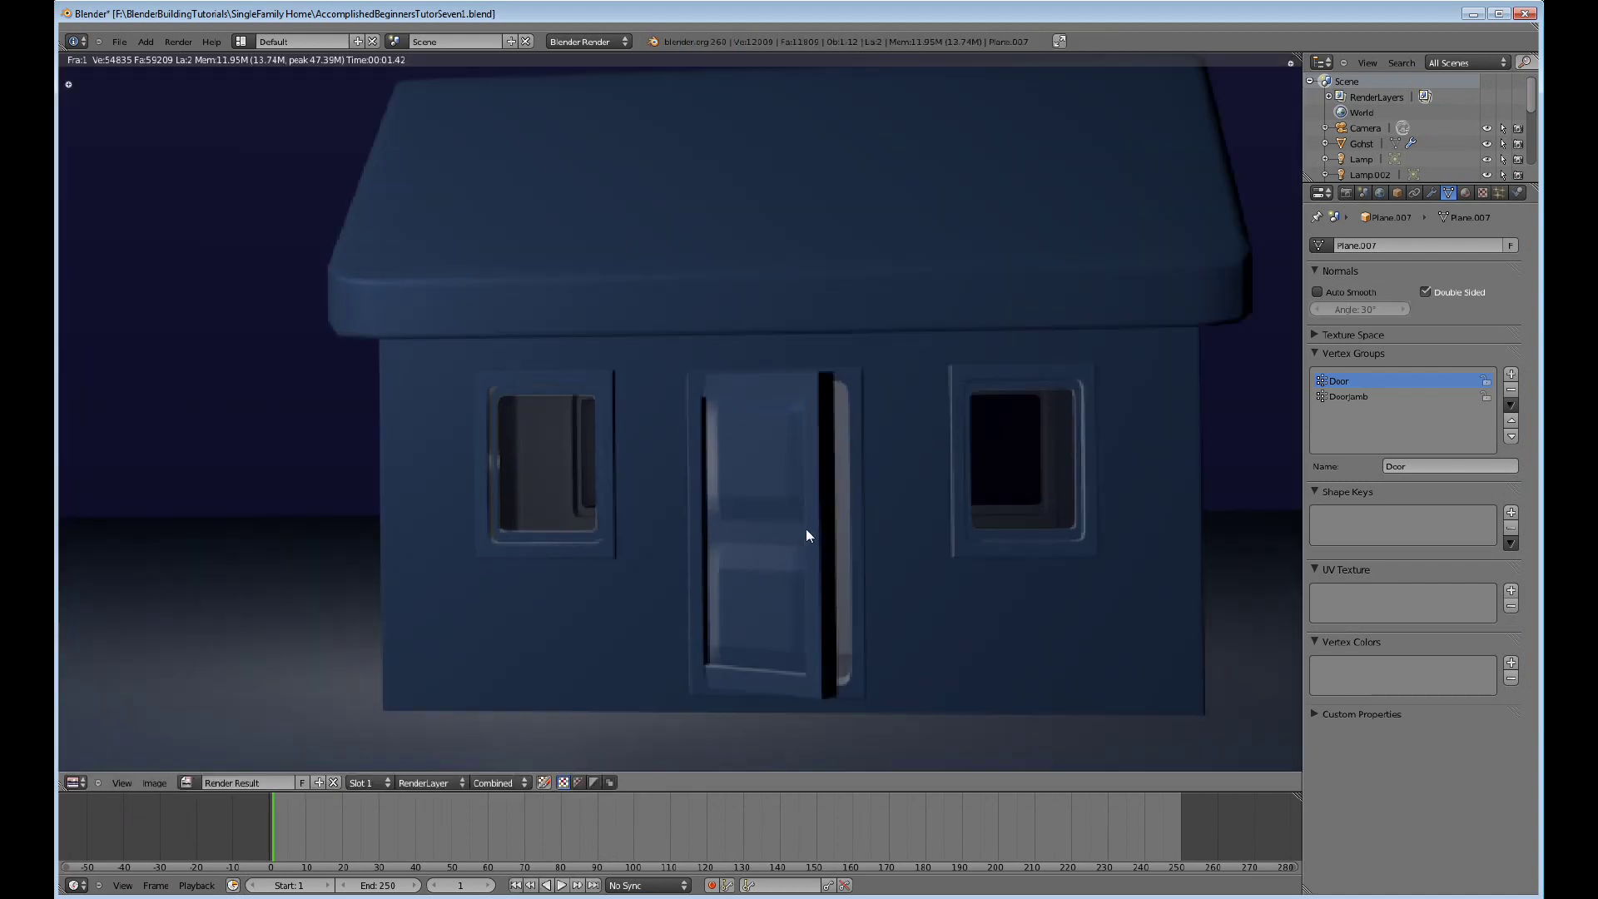
# Return to the 3D view and swing the door open by about another -65 degrees around the Z axis.
pyautogui.click(74, 783)
pyautogui.click(96, 767)
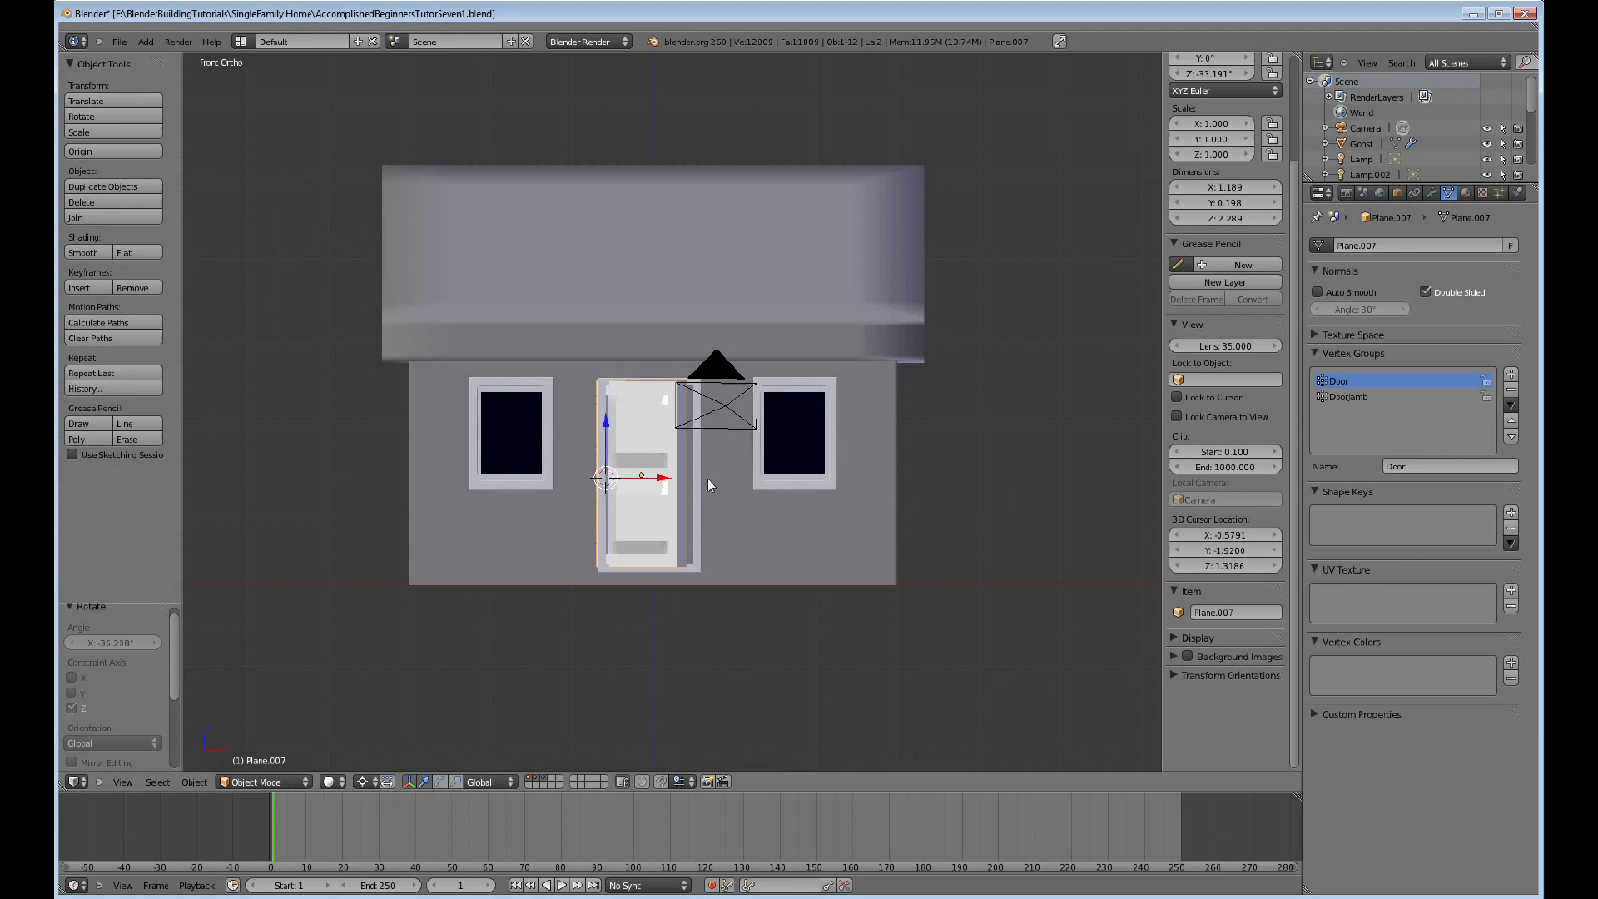
pyautogui.press('r')
pyautogui.press('z')
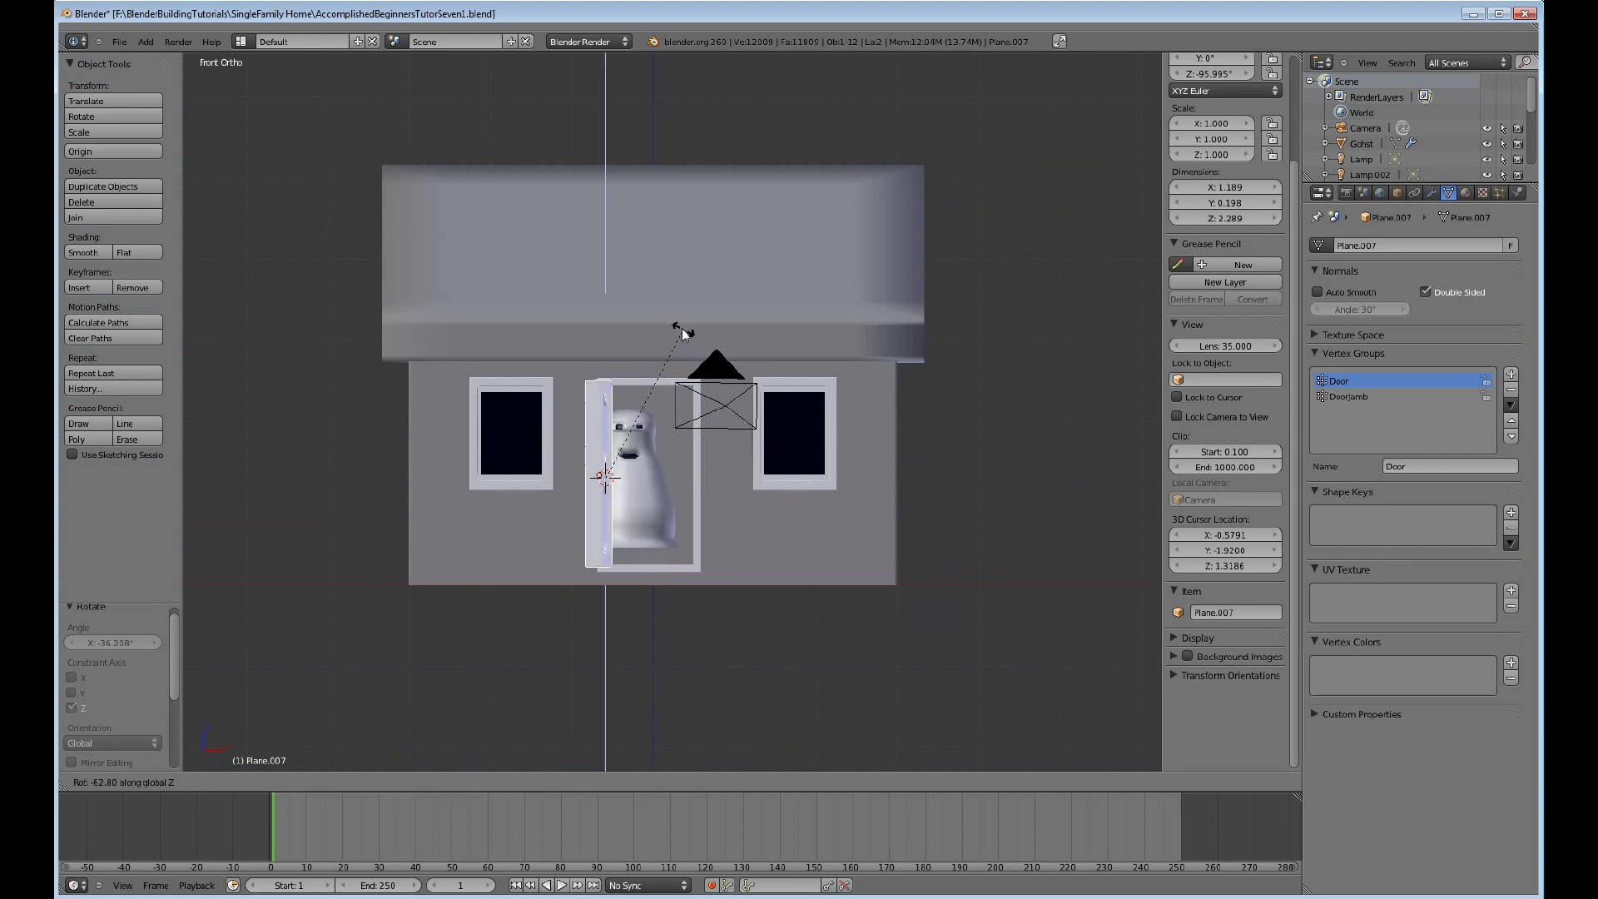
pyautogui.click(679, 331)
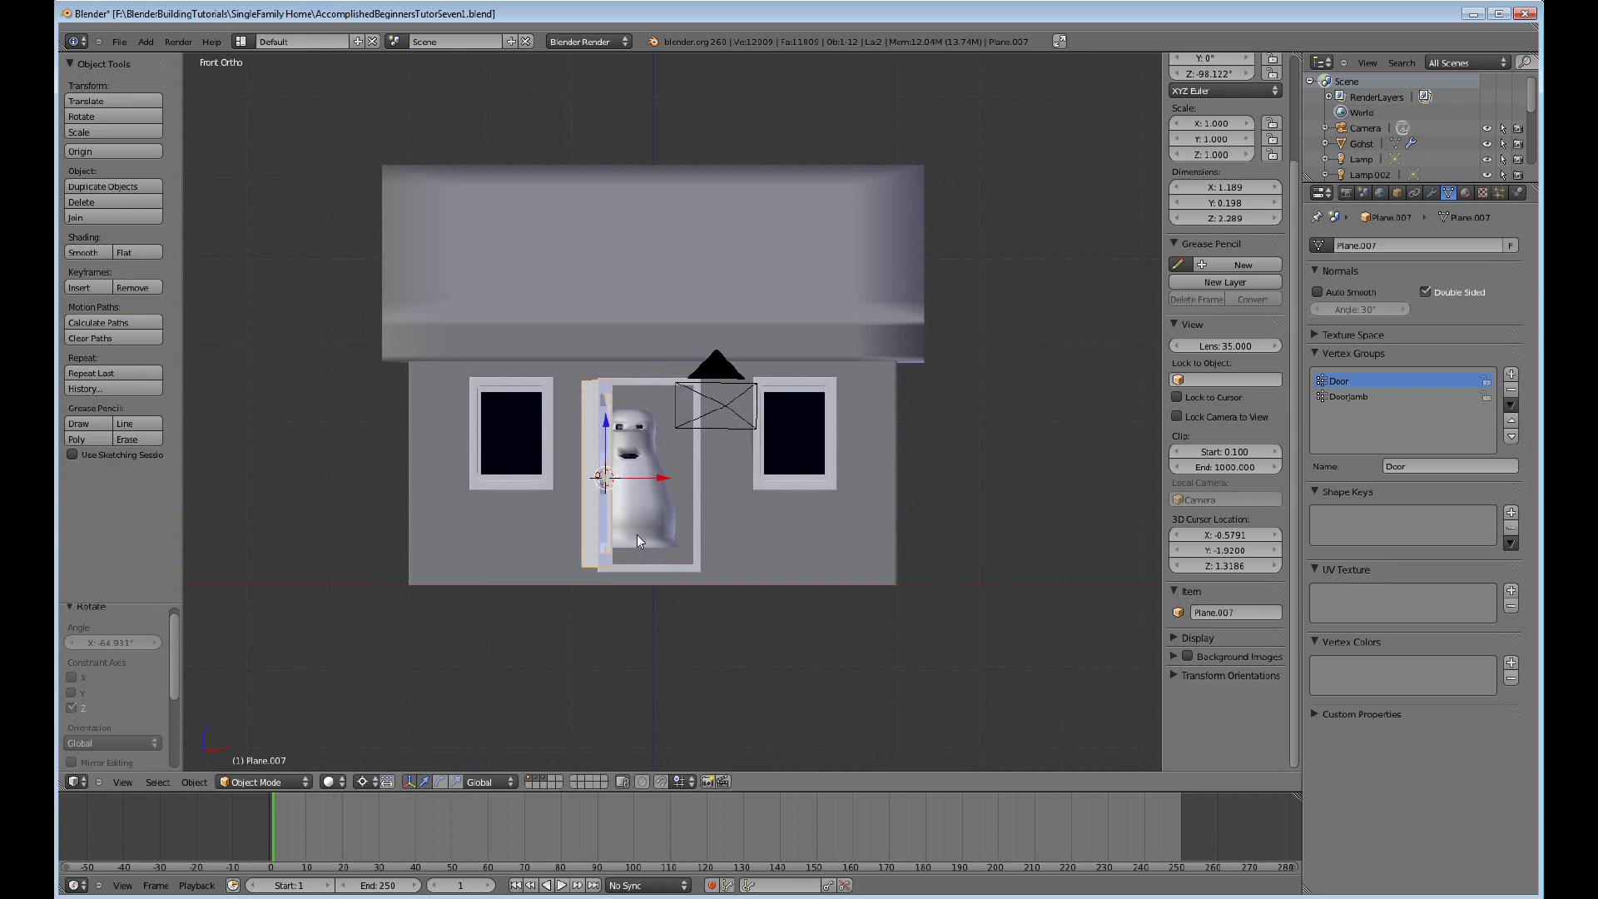
# Move the ghost along the X axis to the middle of the open doorway and render the scene.
pyautogui.rightClick(646, 509)
pyautogui.moveTo(663, 477); pyautogui.dragTo(684, 480)
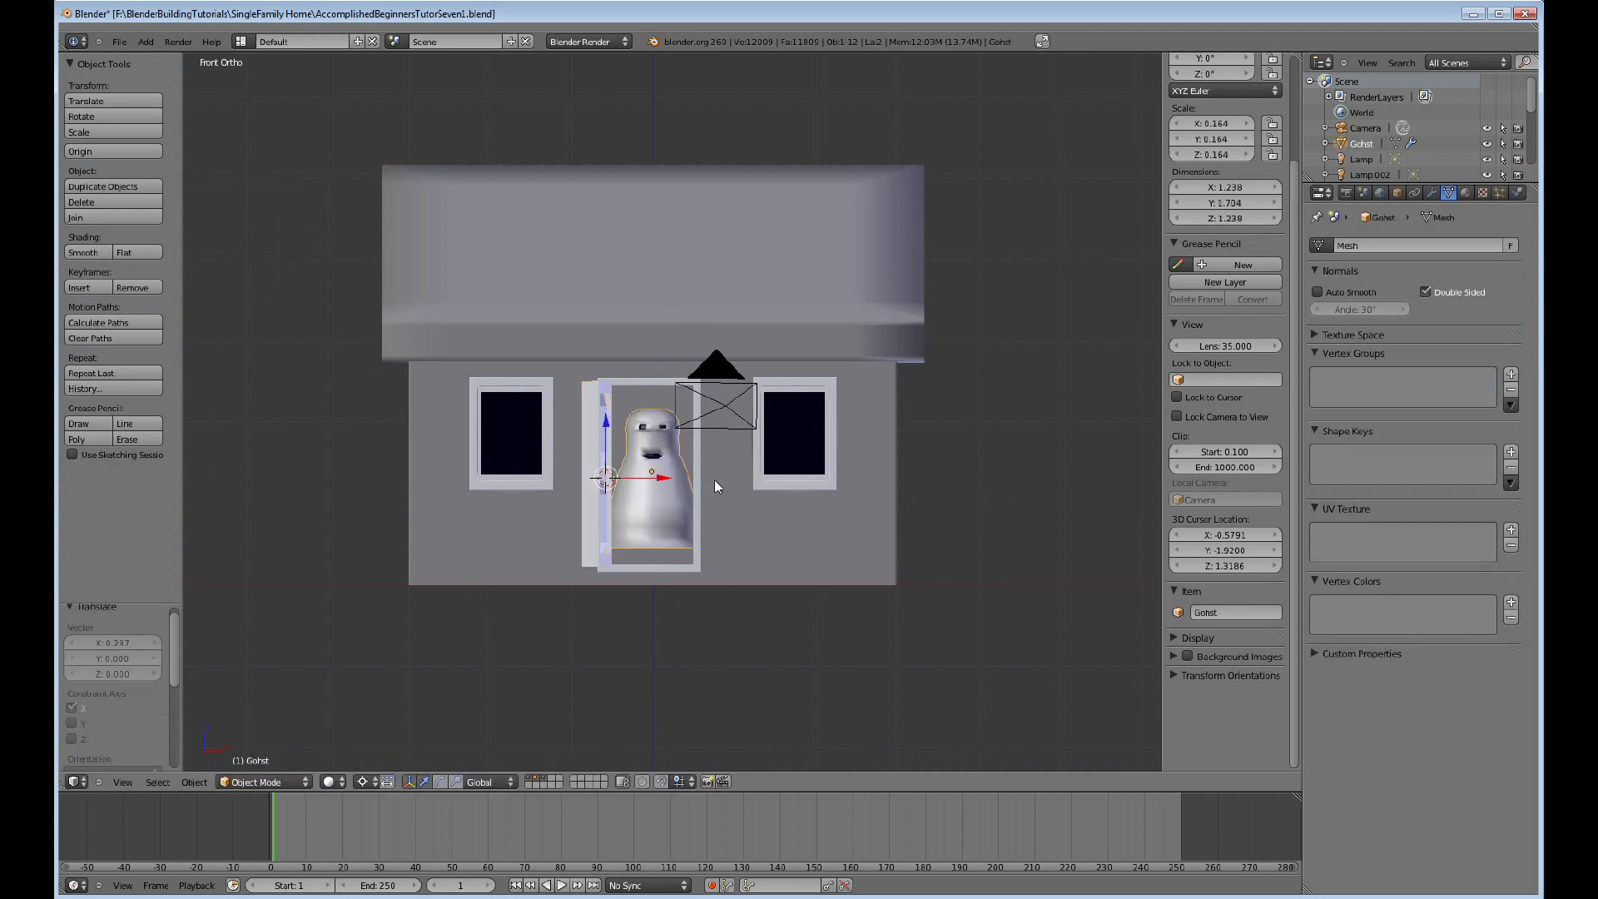
pyautogui.press('F12')
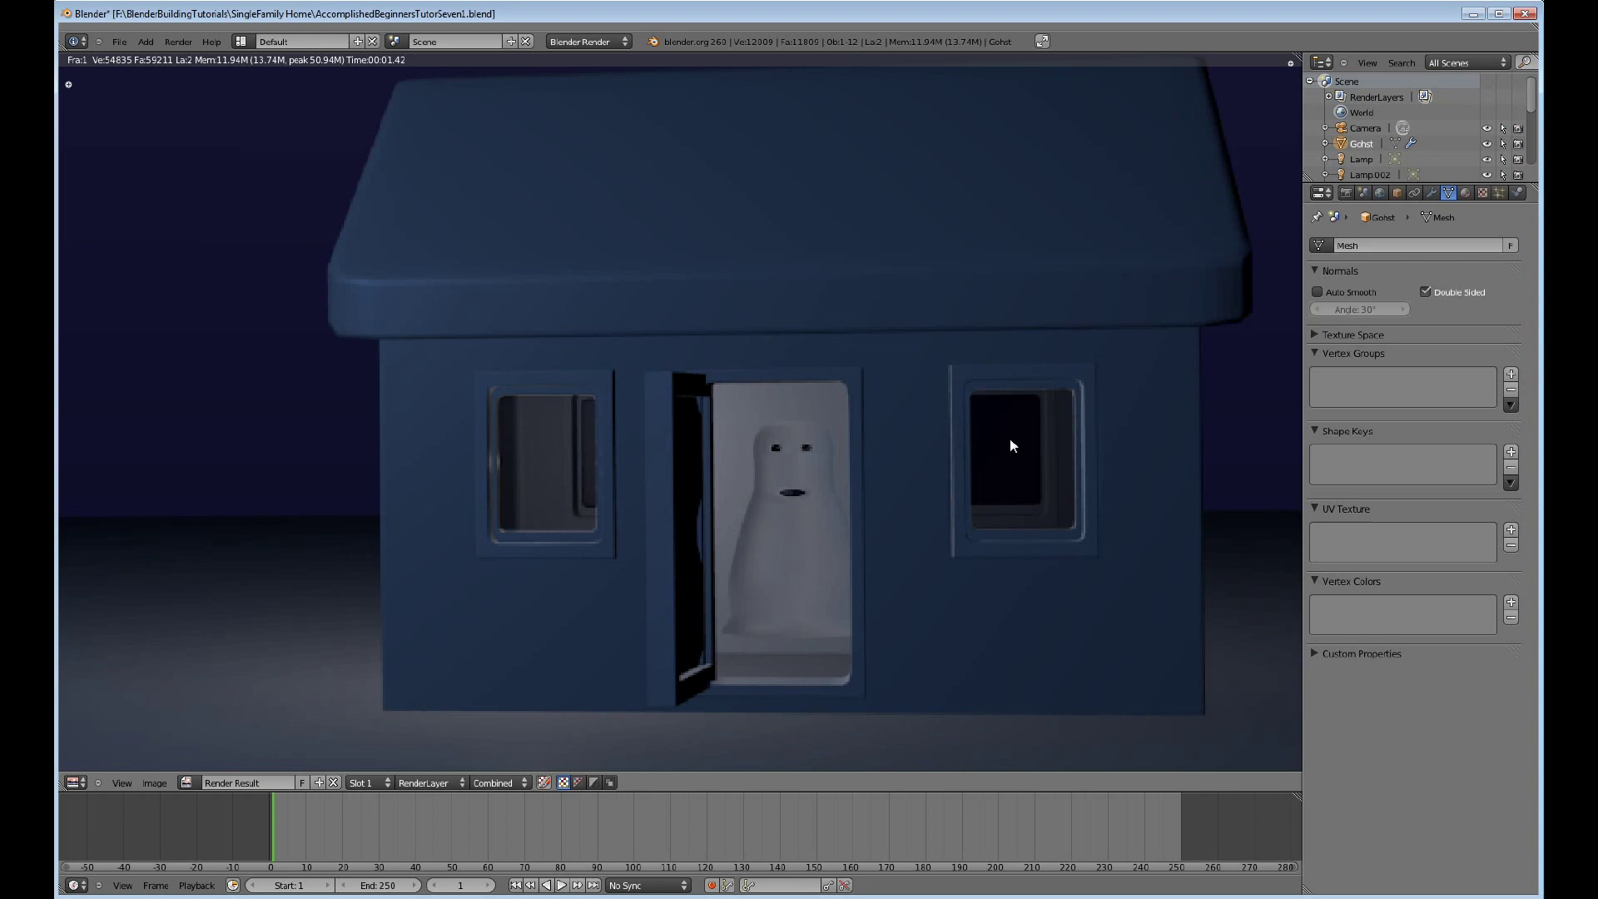
pyautogui.scroll(-2, 829, 524)
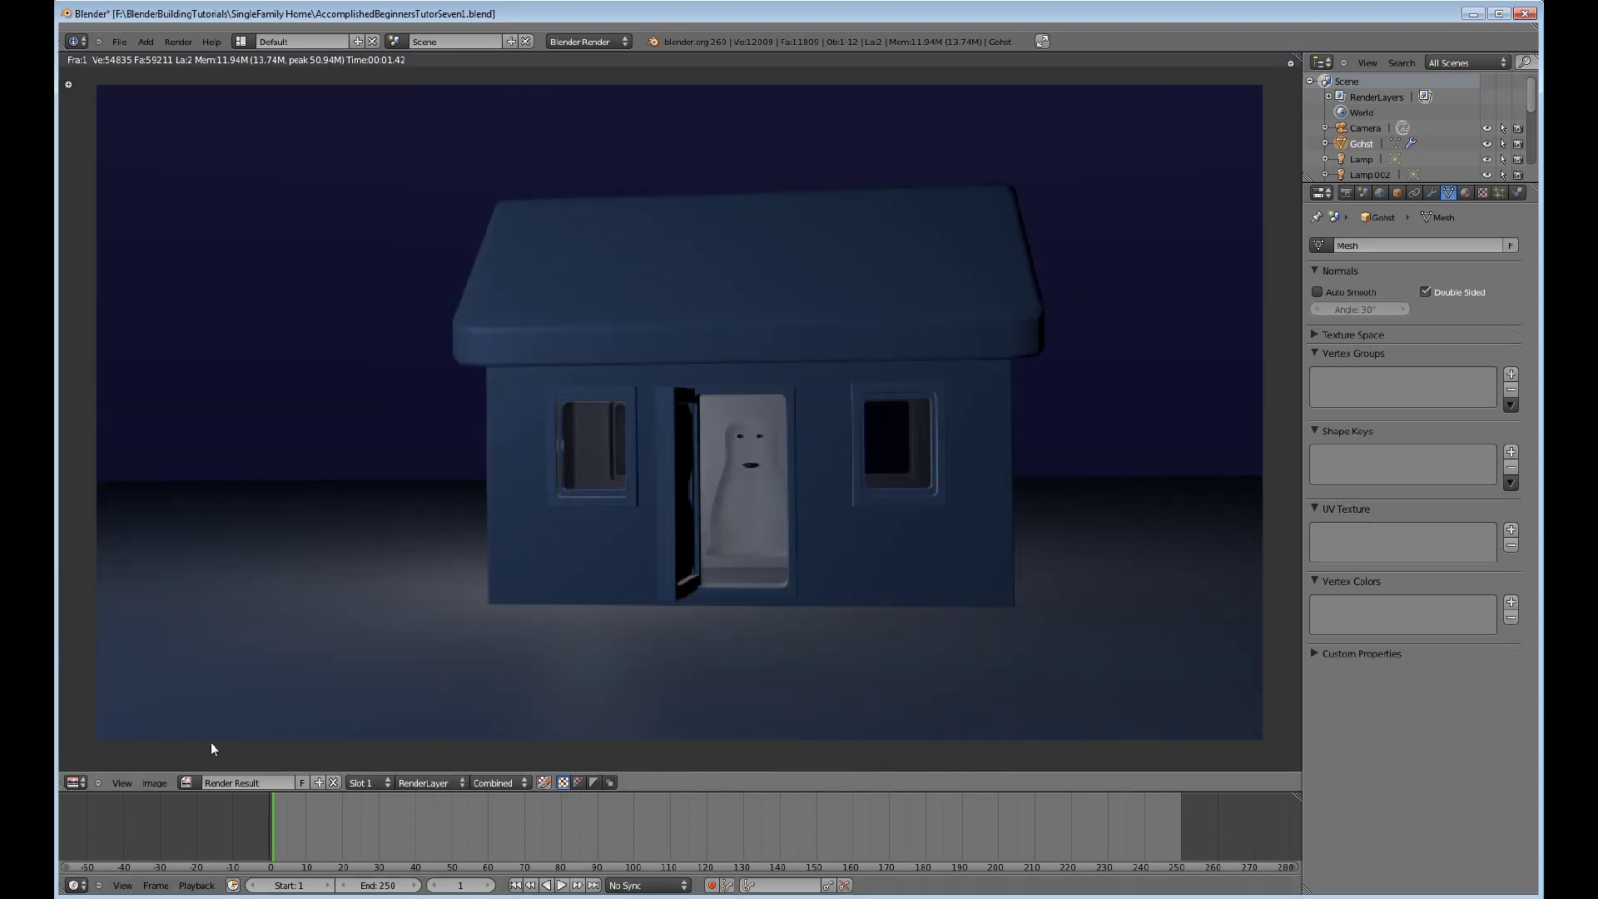
pyautogui.scroll(1, 724, 491)
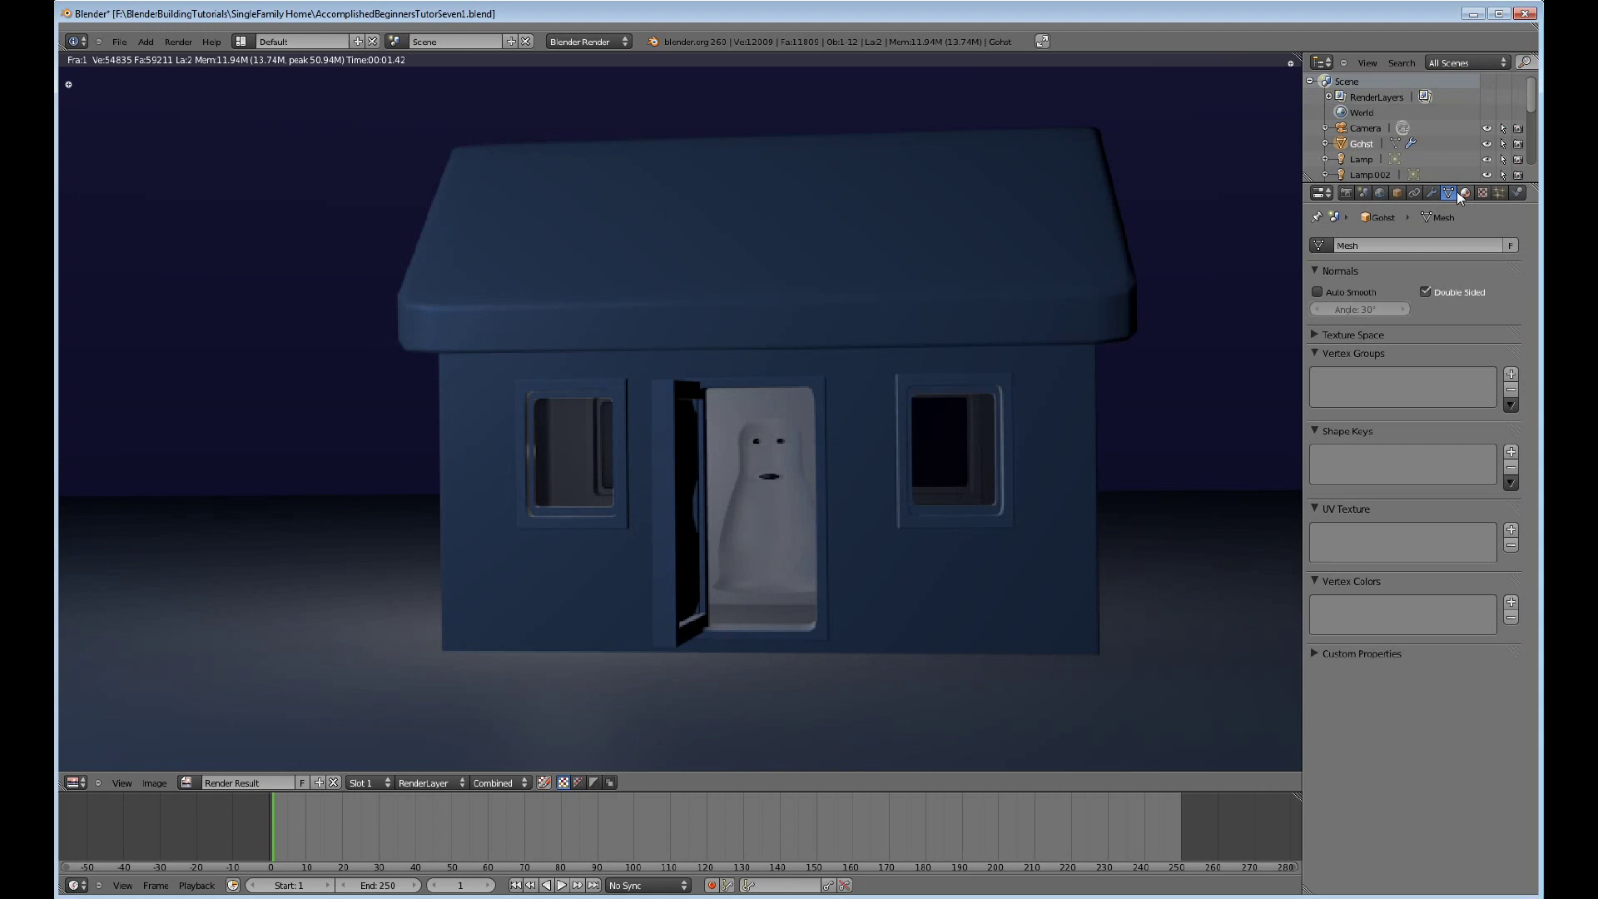
# Return to the 3D view, select the lamp above and left of the house, and set its colour to white and energy to 1.340.
pyautogui.click(84, 783)
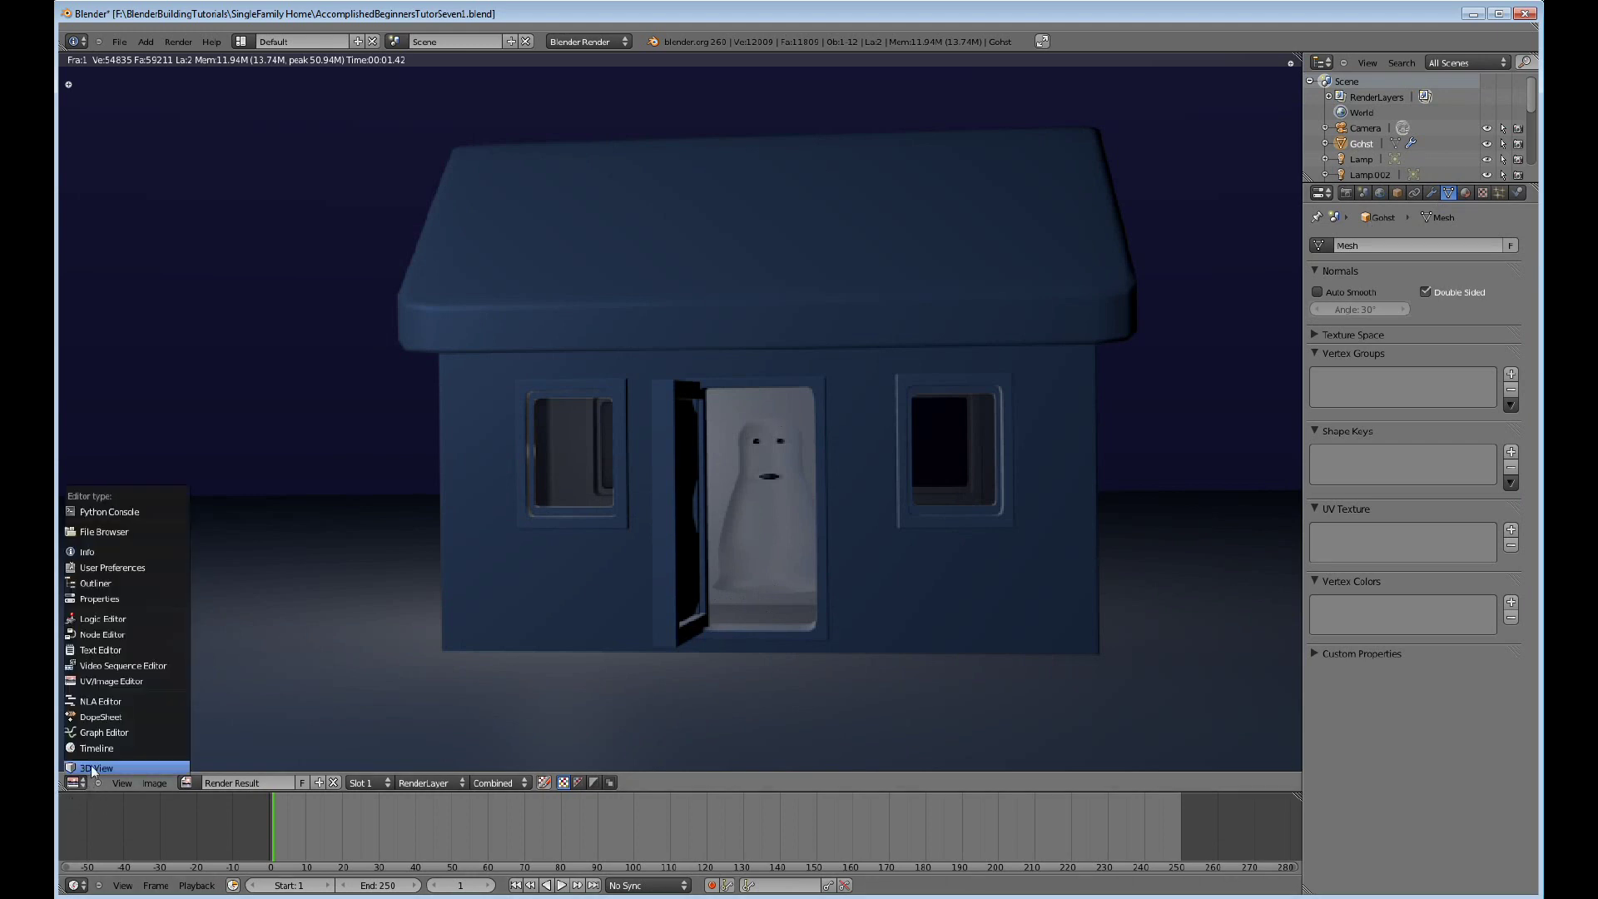
pyautogui.click(93, 768)
pyautogui.scroll(-1, 583, 444)
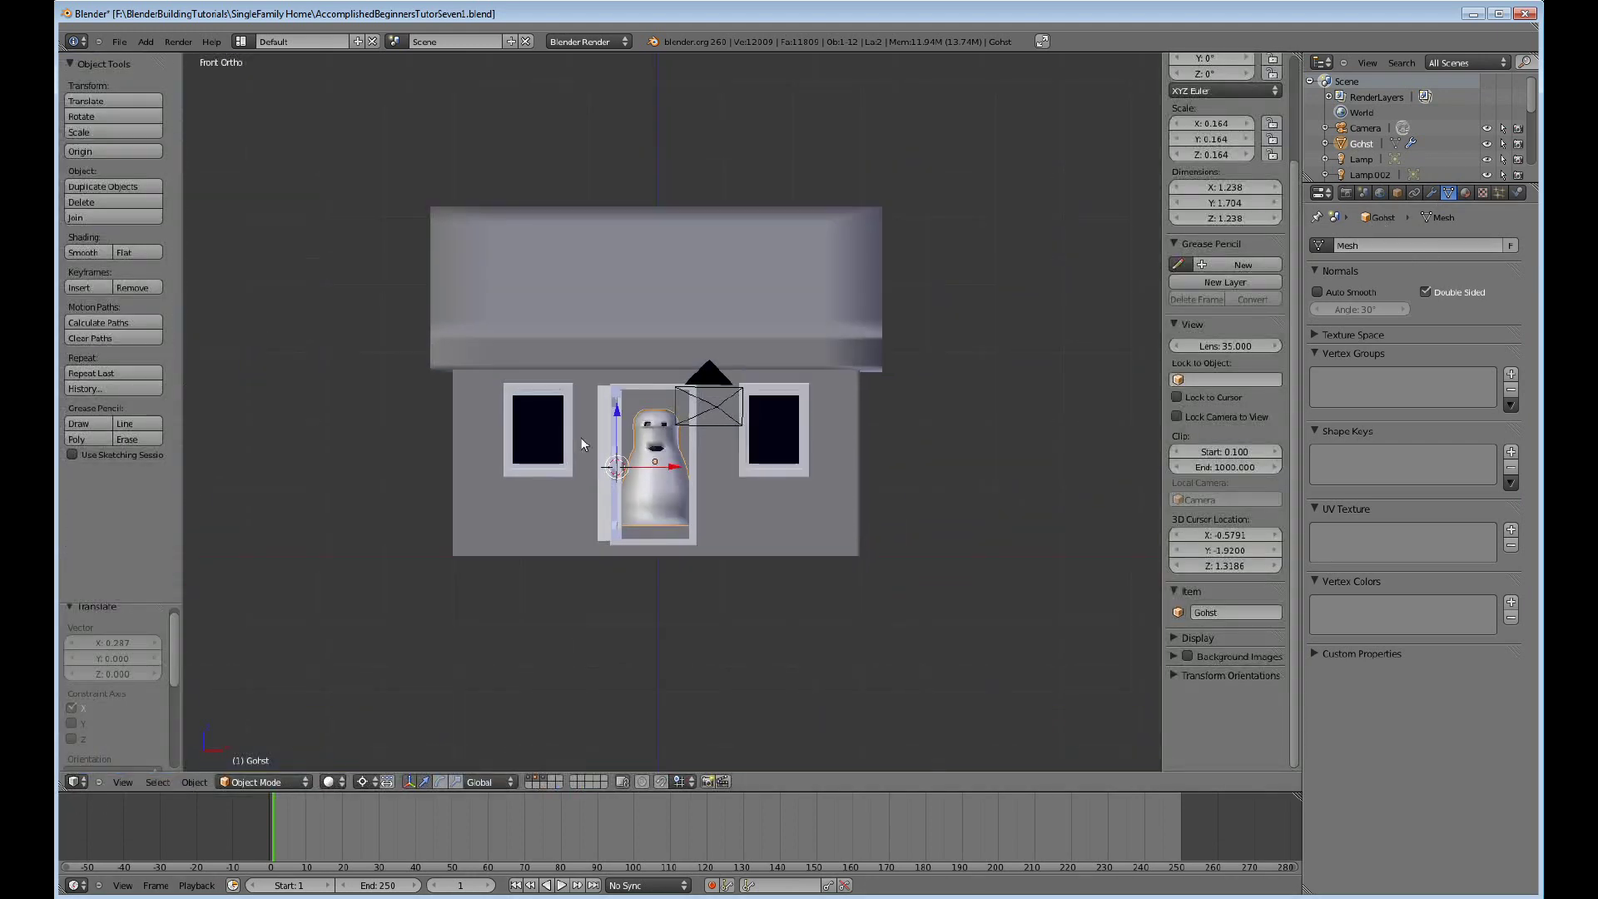
pyautogui.scroll(-4, 583, 444)
pyautogui.rightClick(343, 198)
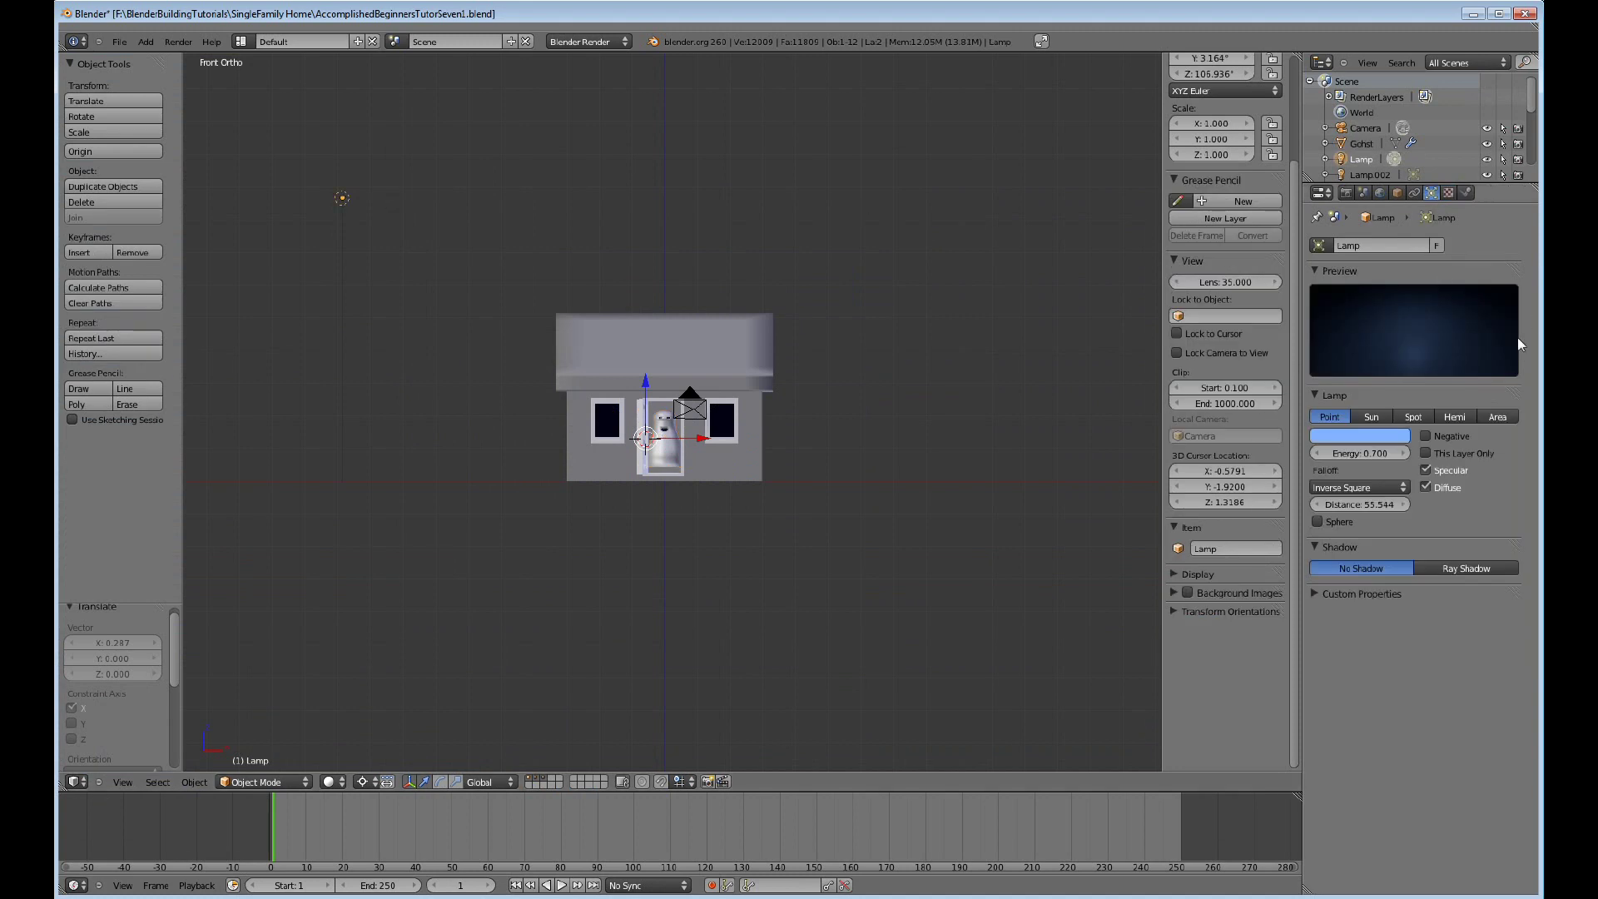
pyautogui.click(1378, 435)
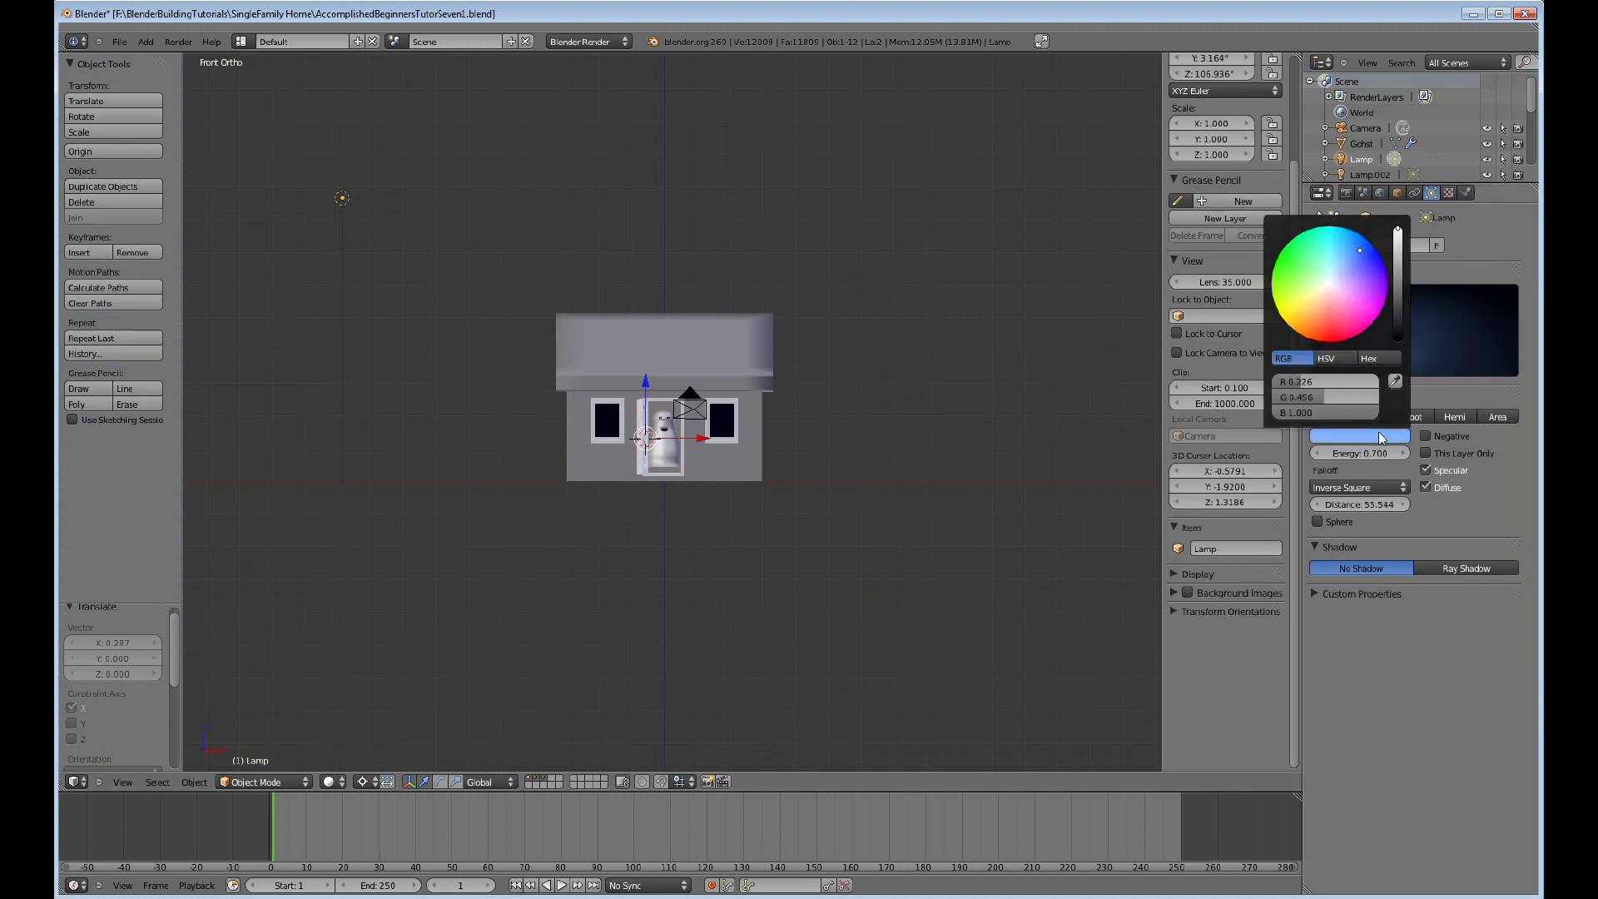
pyautogui.moveTo(1317, 393)
pyautogui.mouseDown()
pyautogui.moveTo(1341, 394)
pyautogui.moveTo(1300, 383)
pyautogui.mouseUp()
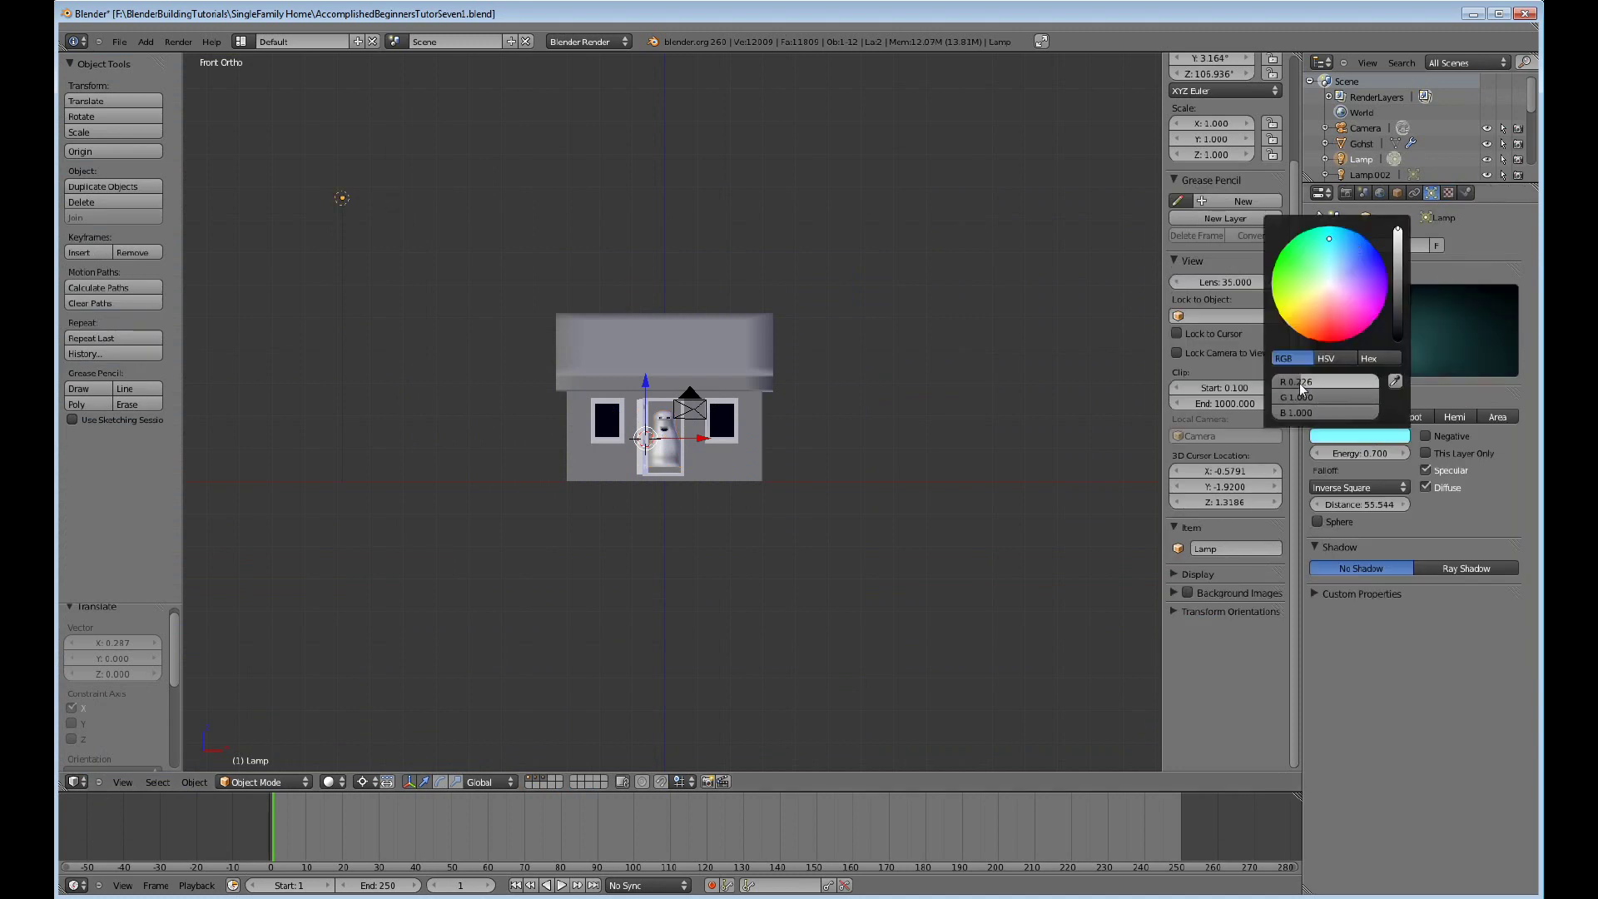
pyautogui.moveTo(1360, 453)
pyautogui.mouseDown()
pyautogui.moveTo(1389, 451)
pyautogui.moveTo(1377, 455)
pyautogui.mouseUp()
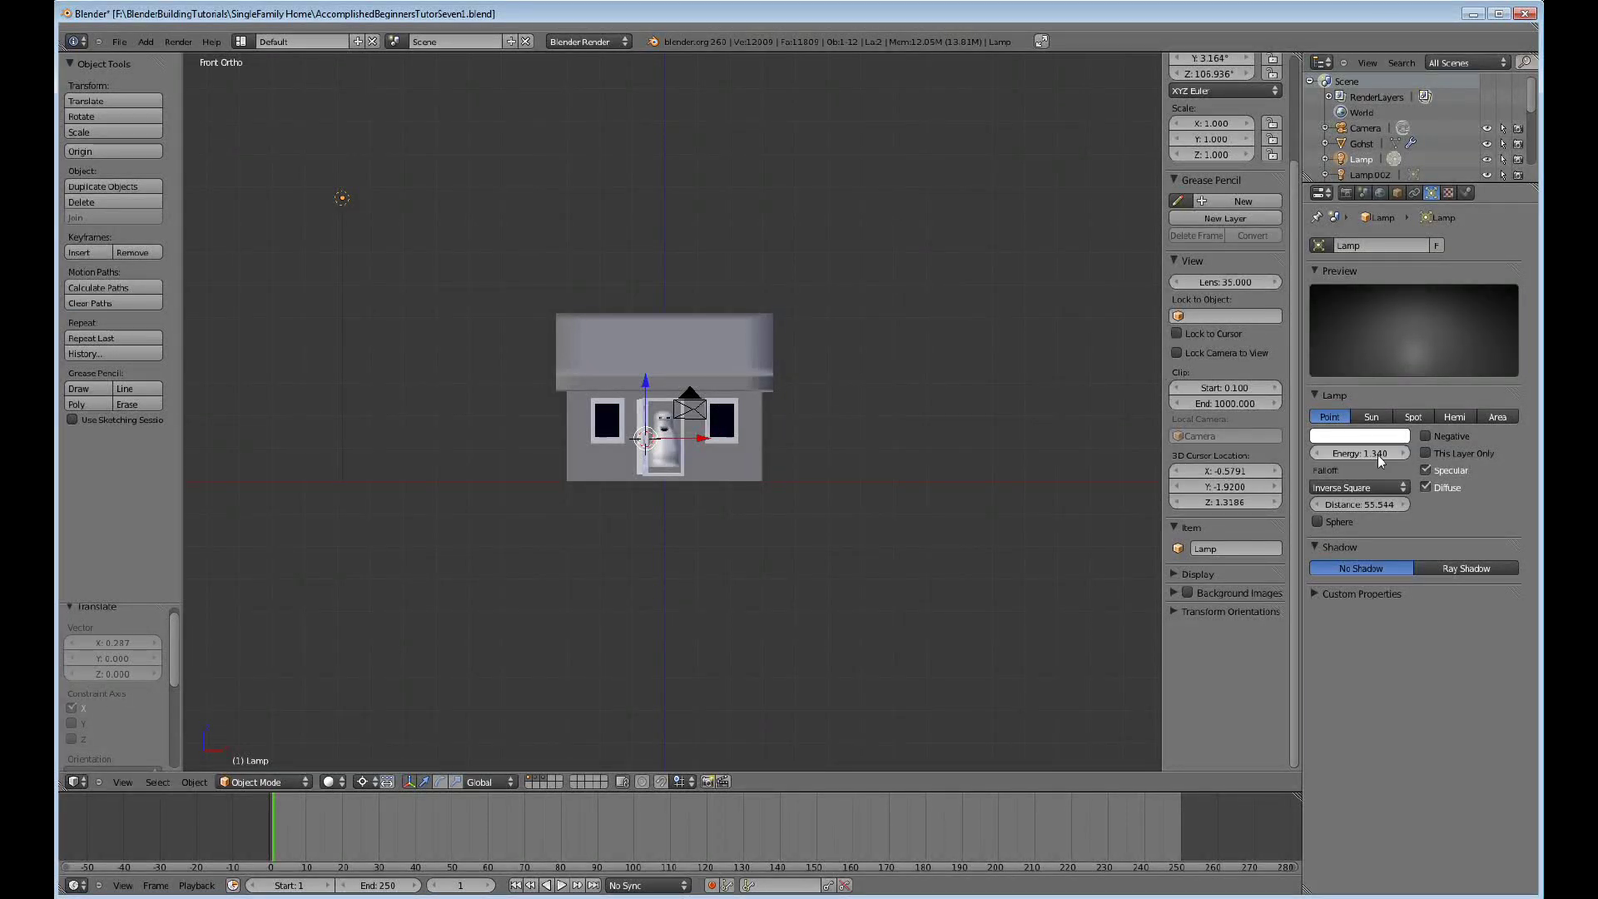
# Render the scene with the white lamp light and examine the whole image of the house and the ghost in the doorway.
pyautogui.press('F12')
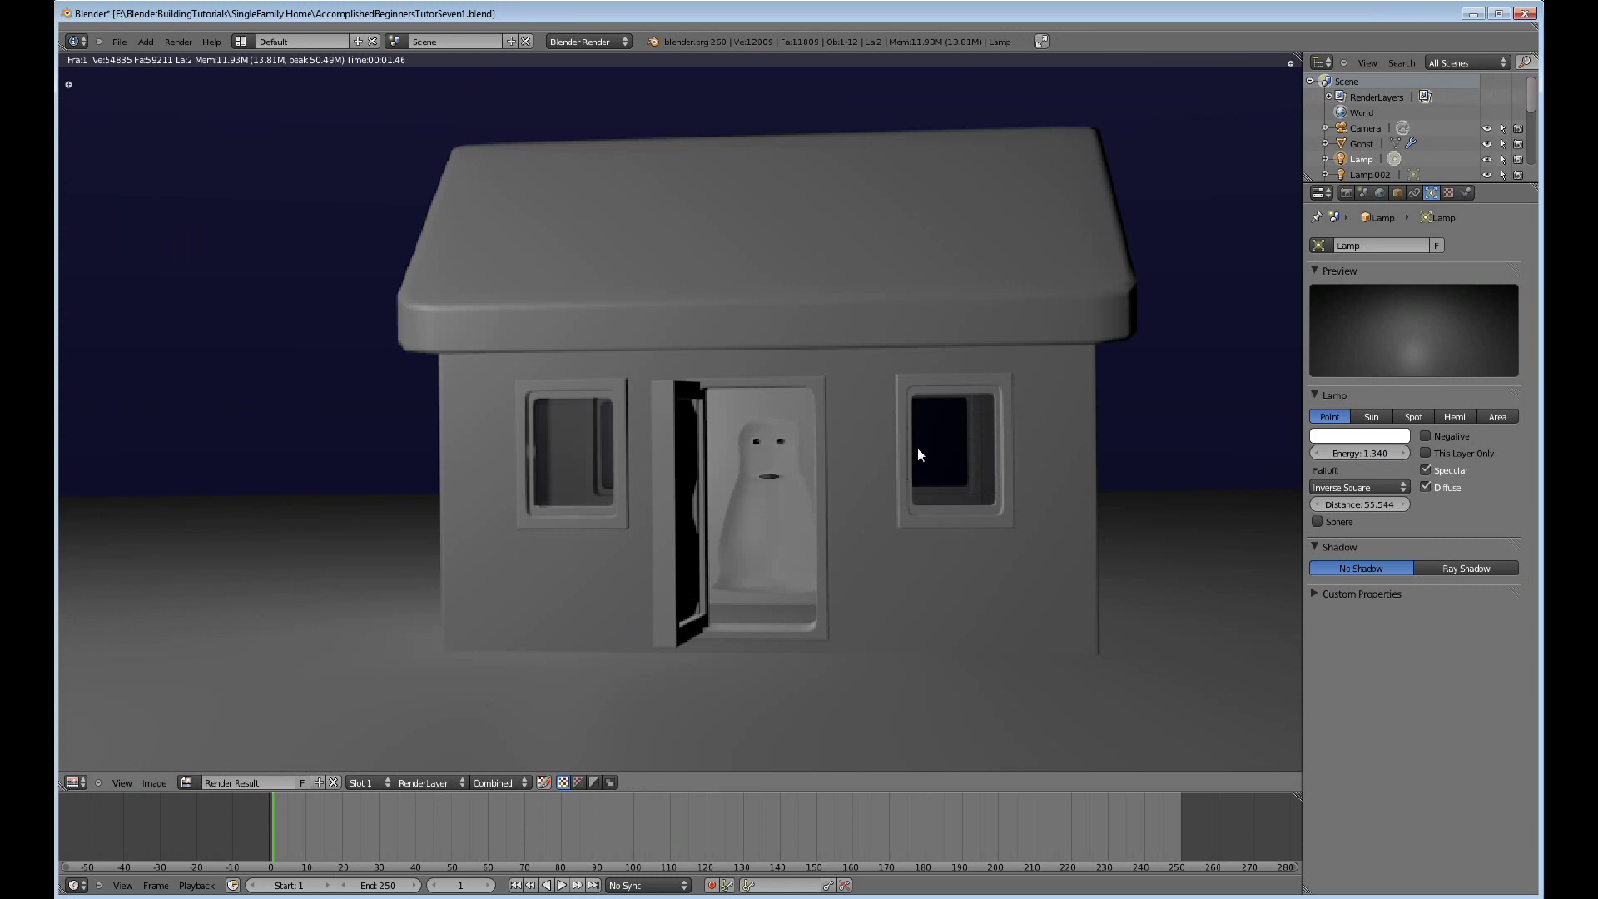
pyautogui.scroll(-3, 919, 454)
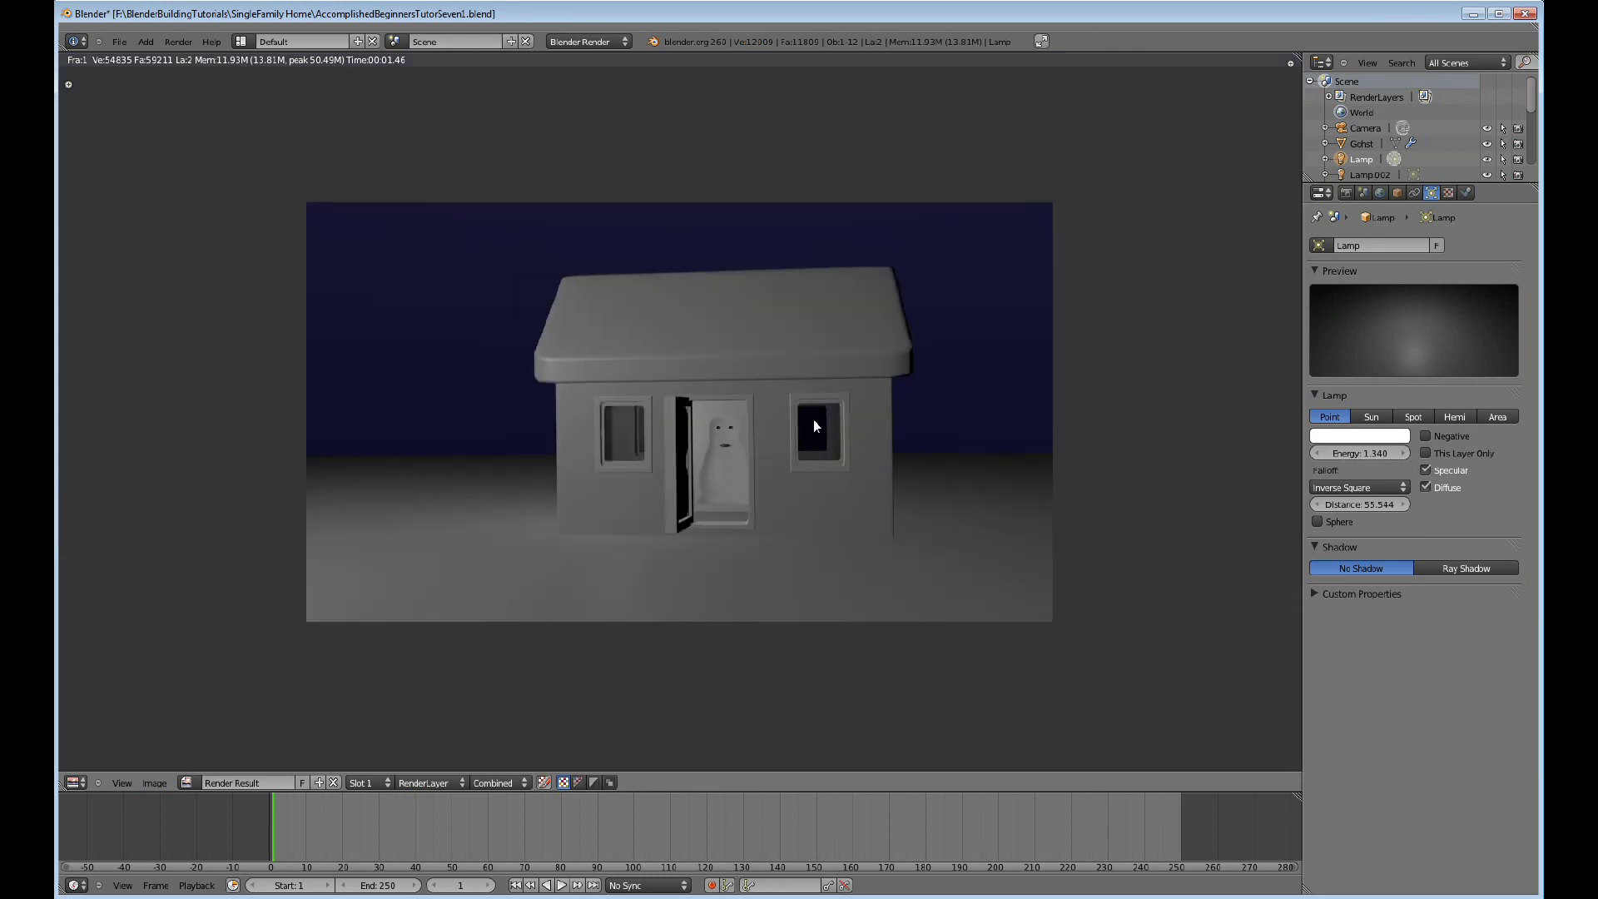
pyautogui.scroll(3, 812, 419)
pyautogui.scroll(-2, 772, 460)
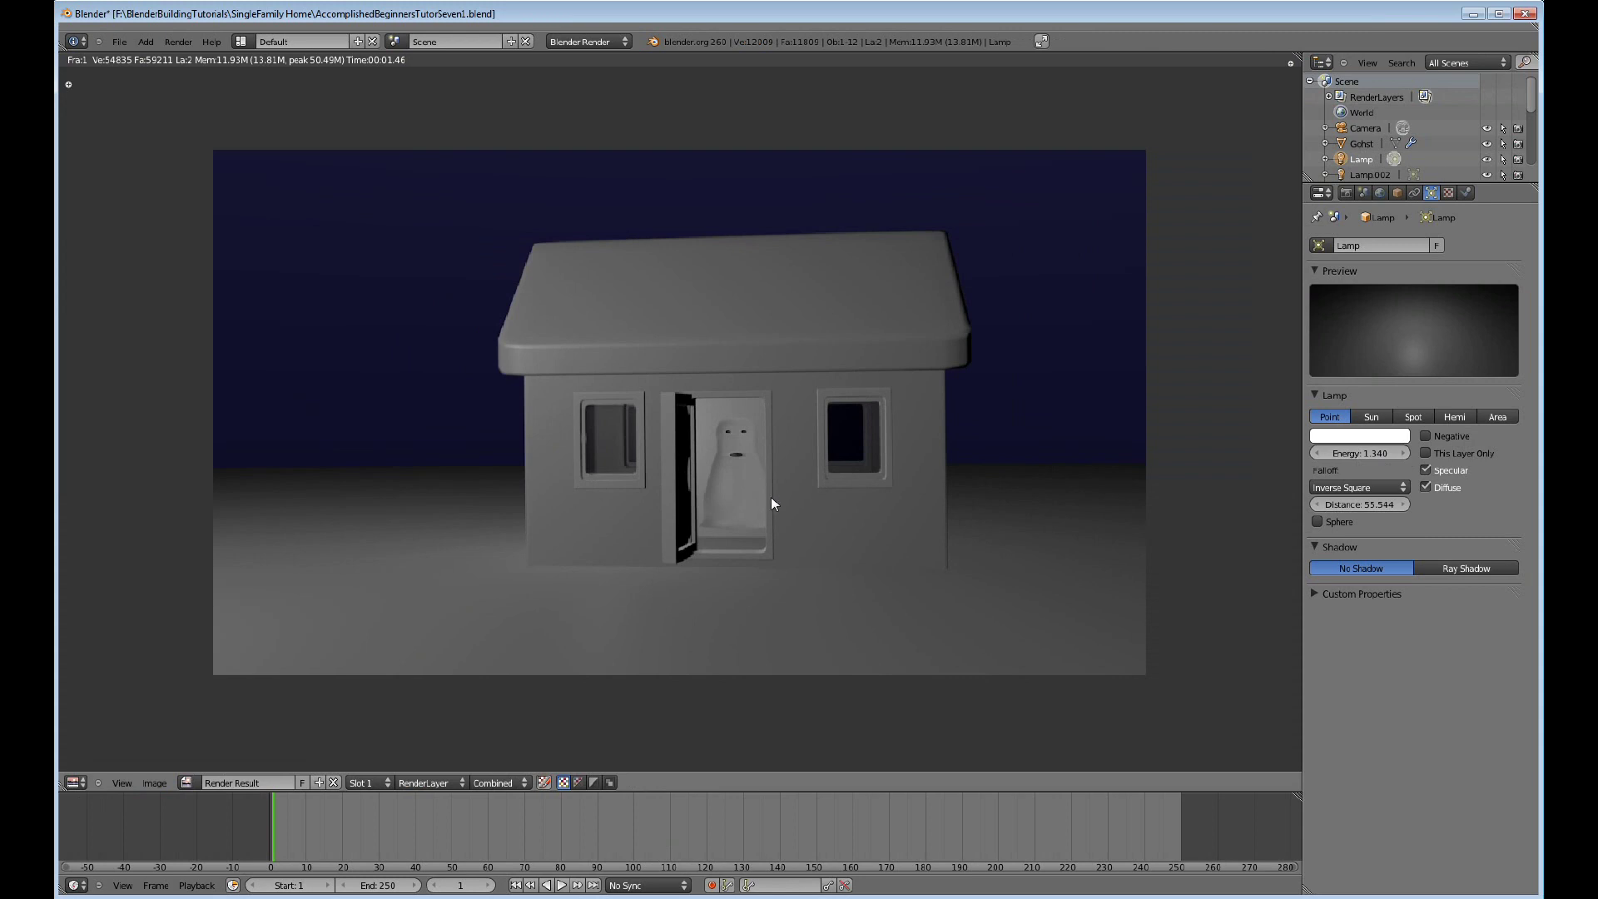
pyautogui.moveTo(771, 497)
pyautogui.mouseDown(button='middle')
pyautogui.moveTo(742, 533)
pyautogui.moveTo(775, 504)
pyautogui.mouseUp(button='middle')
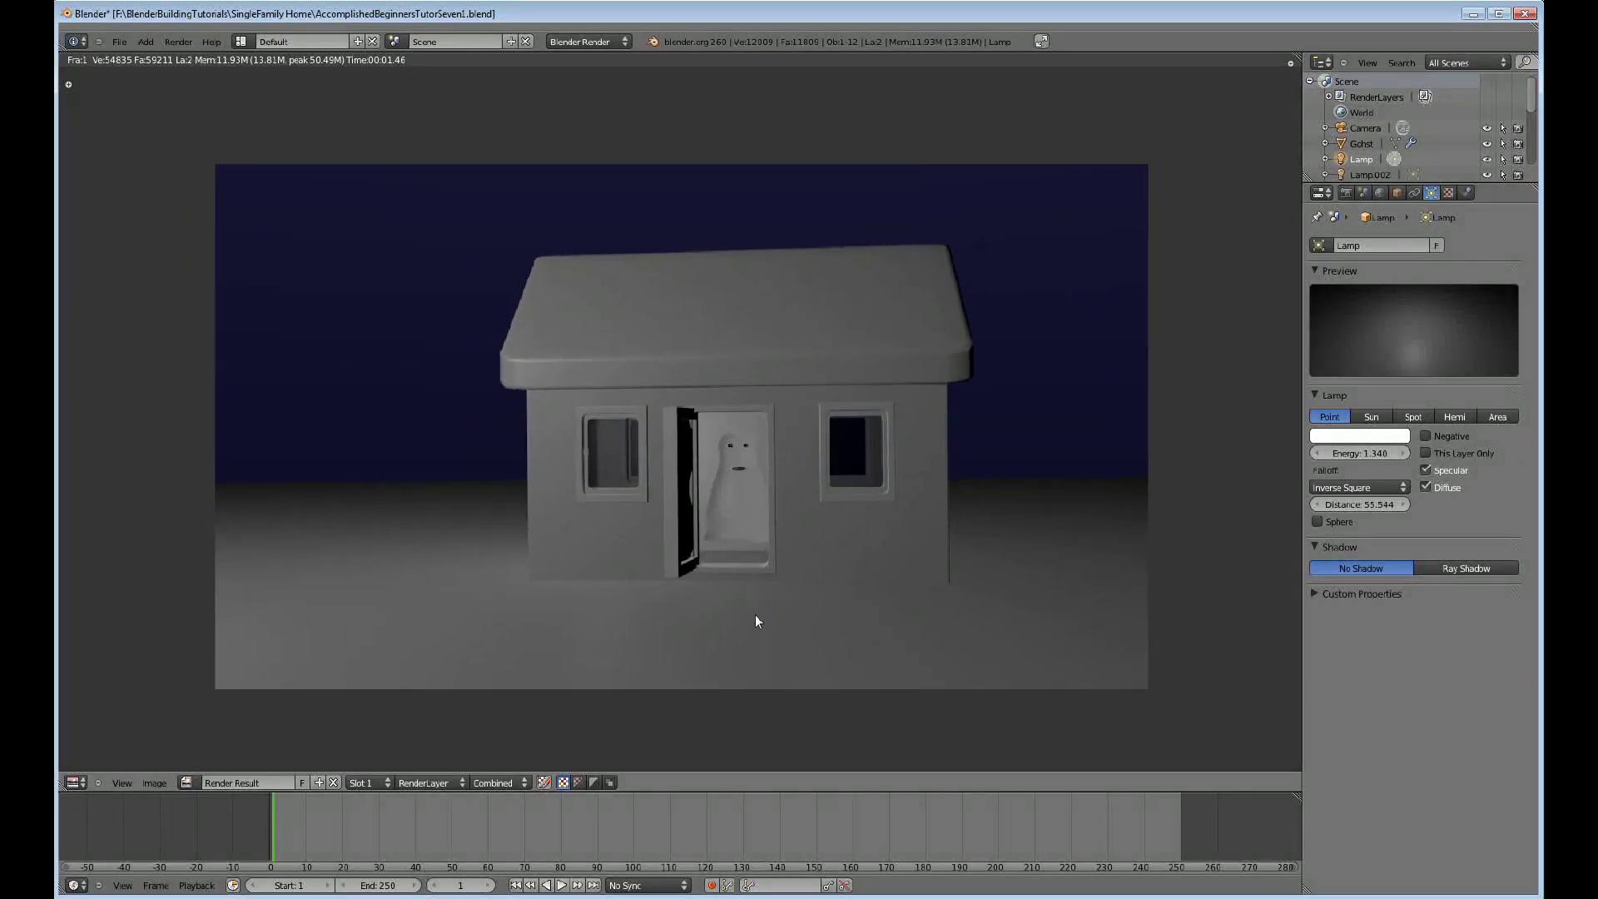